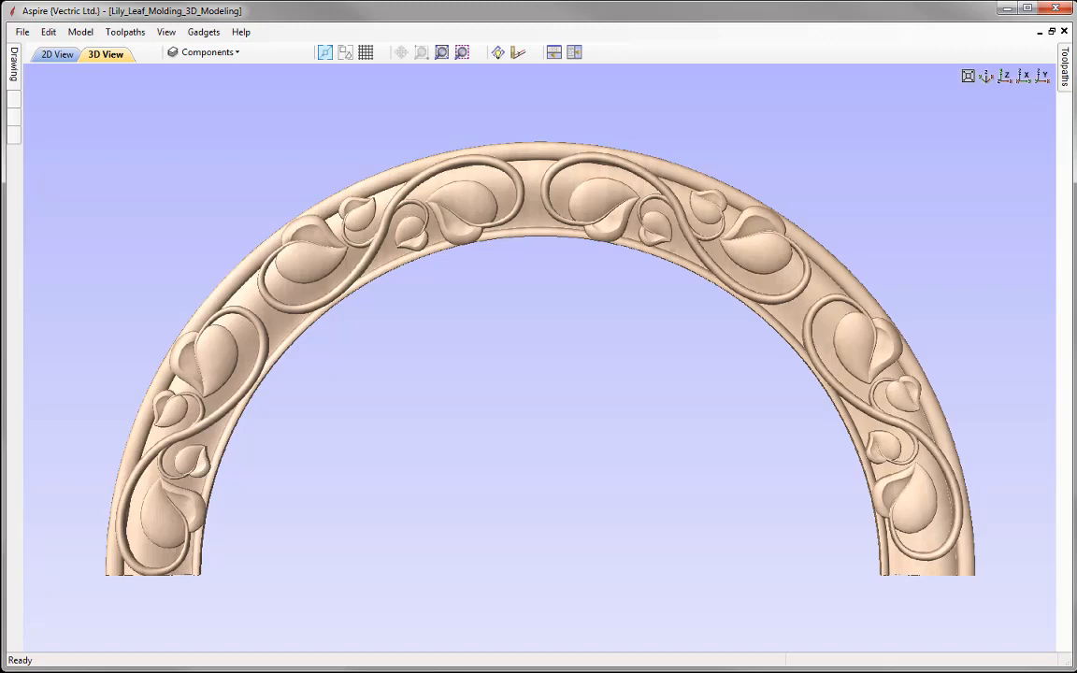
Close the current file and open Lily_Leaf_Molding_Vector_Drawing.crv from the Lily_Leaf_Molding_FILES folder
{"action": "left_click", "coordinate": [22, 32]}
{"action": "left_click", "coordinate": [46, 82]}
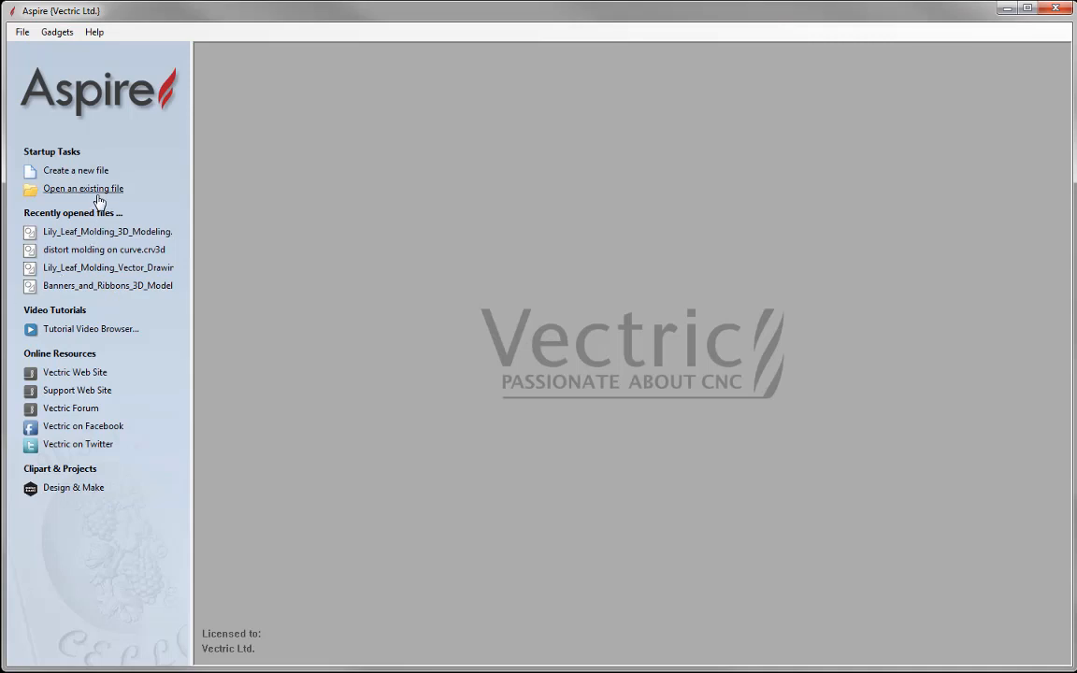
{"action": "left_click", "coordinate": [67, 190]}
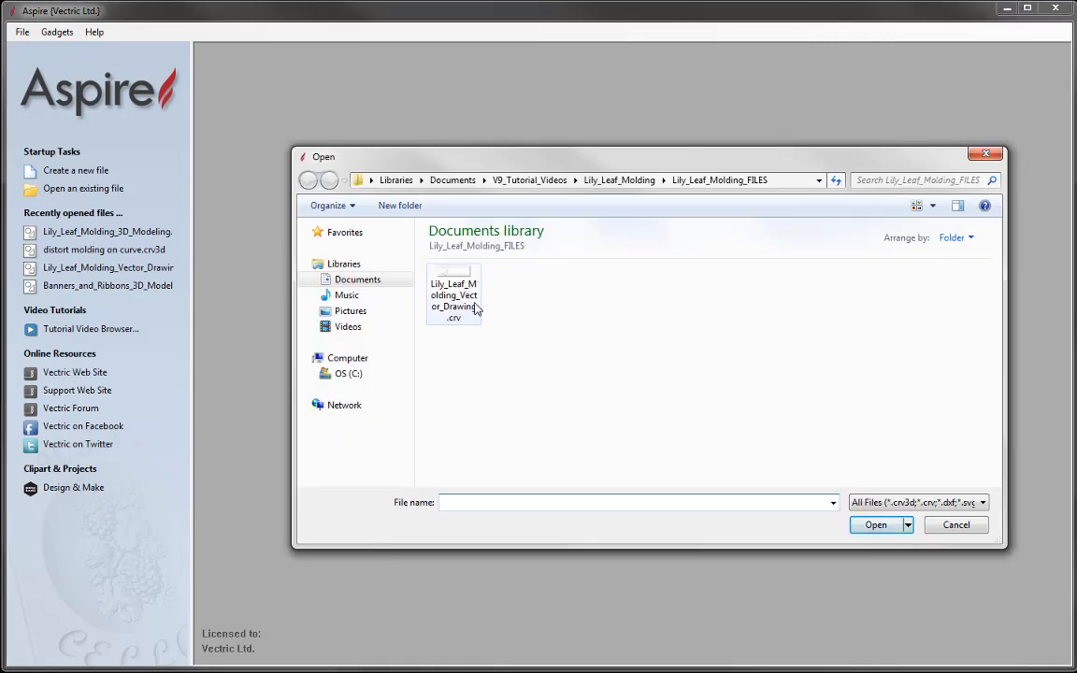
{"action": "left_click", "coordinate": [443, 304]}
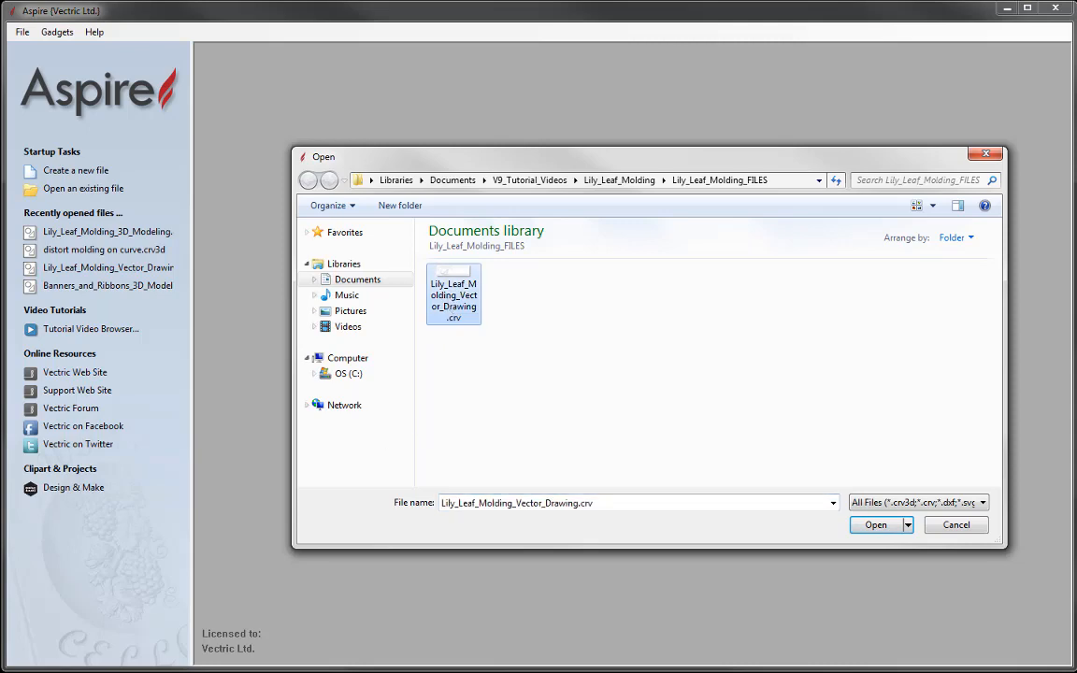
{"action": "left_click", "coordinate": [876, 525]}
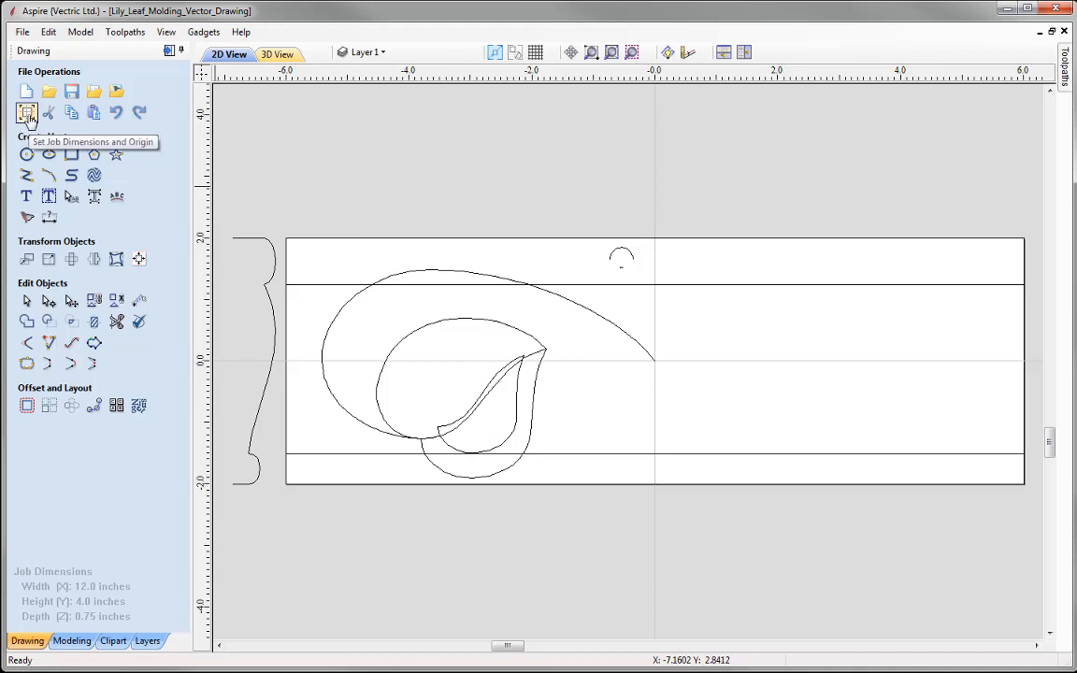
In the job setup, set the modeling resolution to High (3 x Slower) and the appearance to Canadian Maple
{"action": "left_click", "coordinate": [27, 113]}
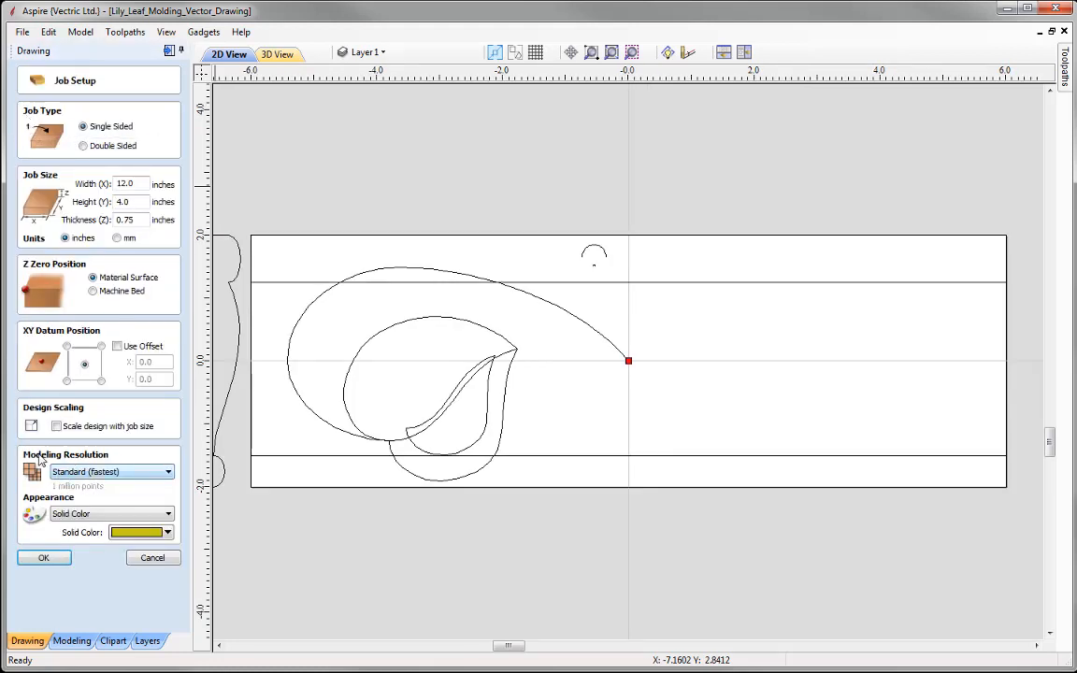
{"action": "left_click", "coordinate": [124, 474]}
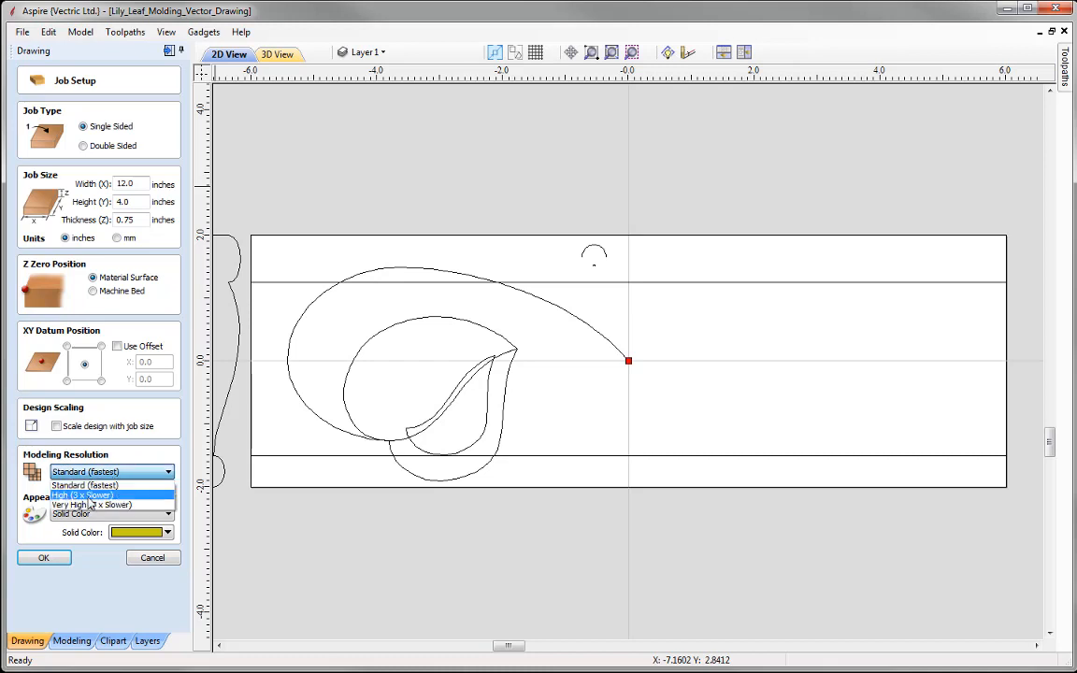
{"action": "left_click", "coordinate": [86, 495]}
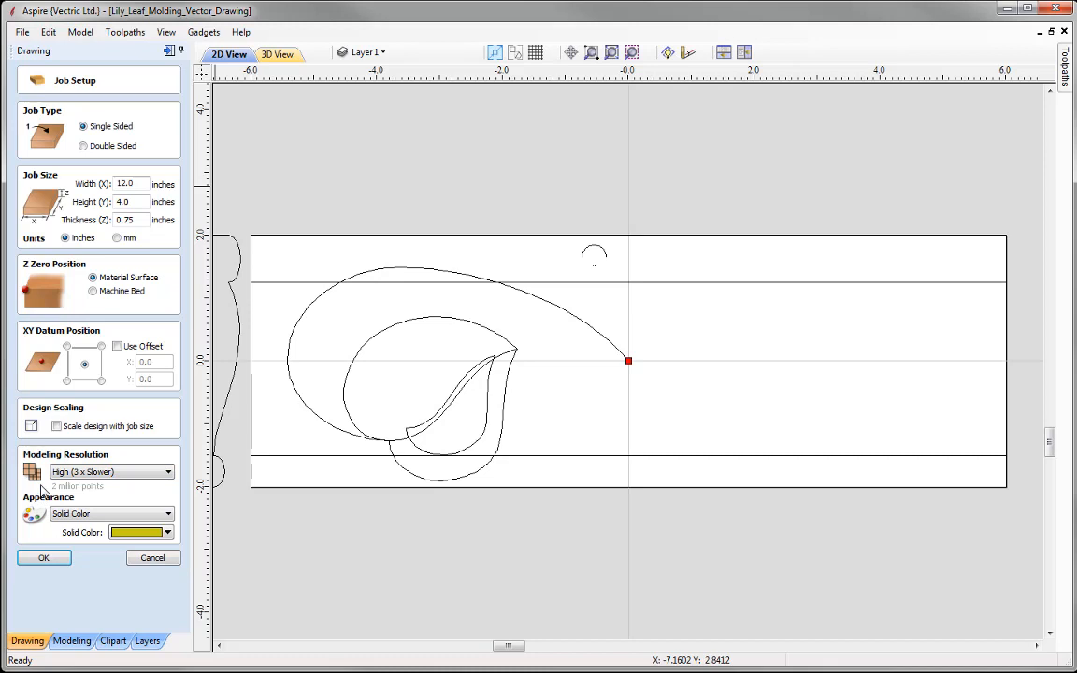
{"action": "left_click", "coordinate": [110, 516]}
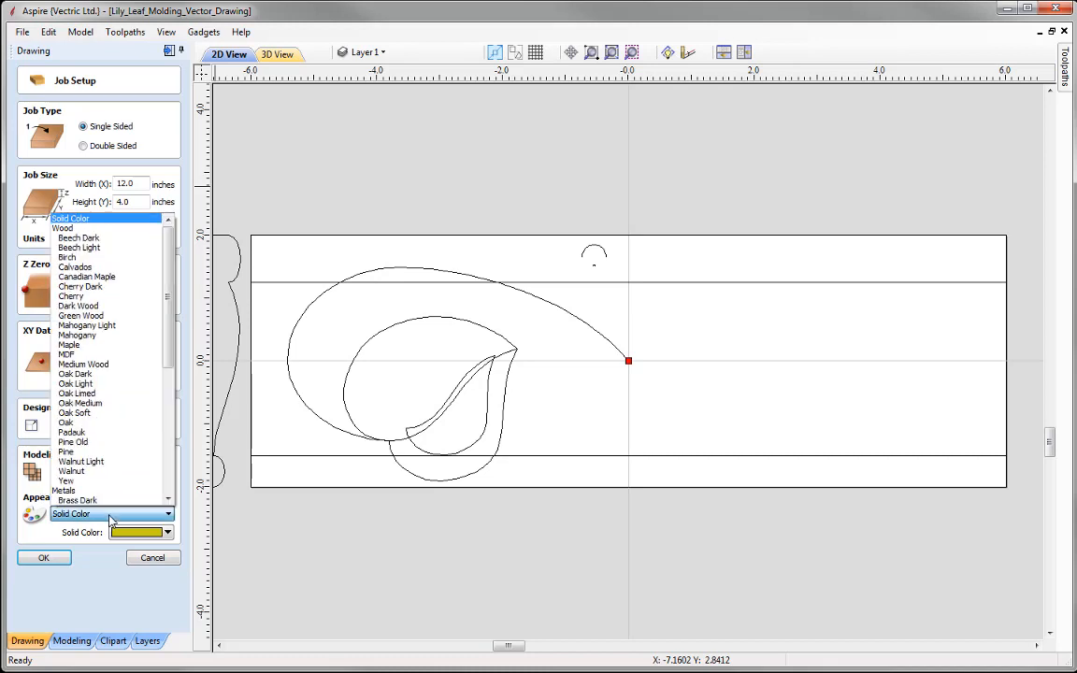
{"action": "left_click", "coordinate": [103, 277]}
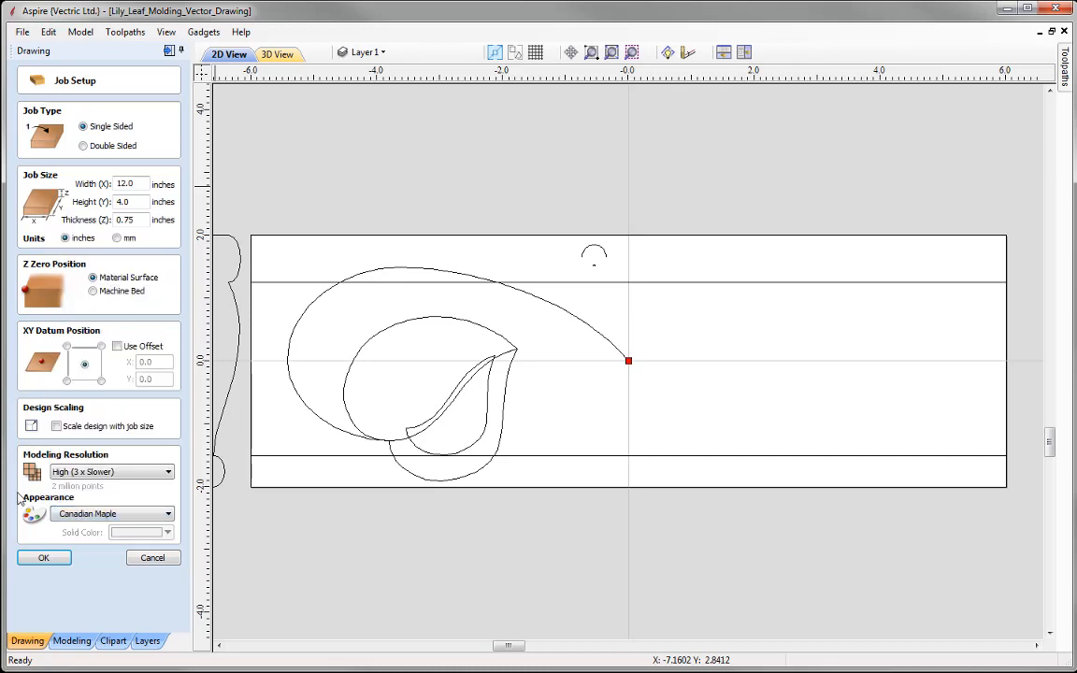
{"action": "left_click", "coordinate": [47, 558]}
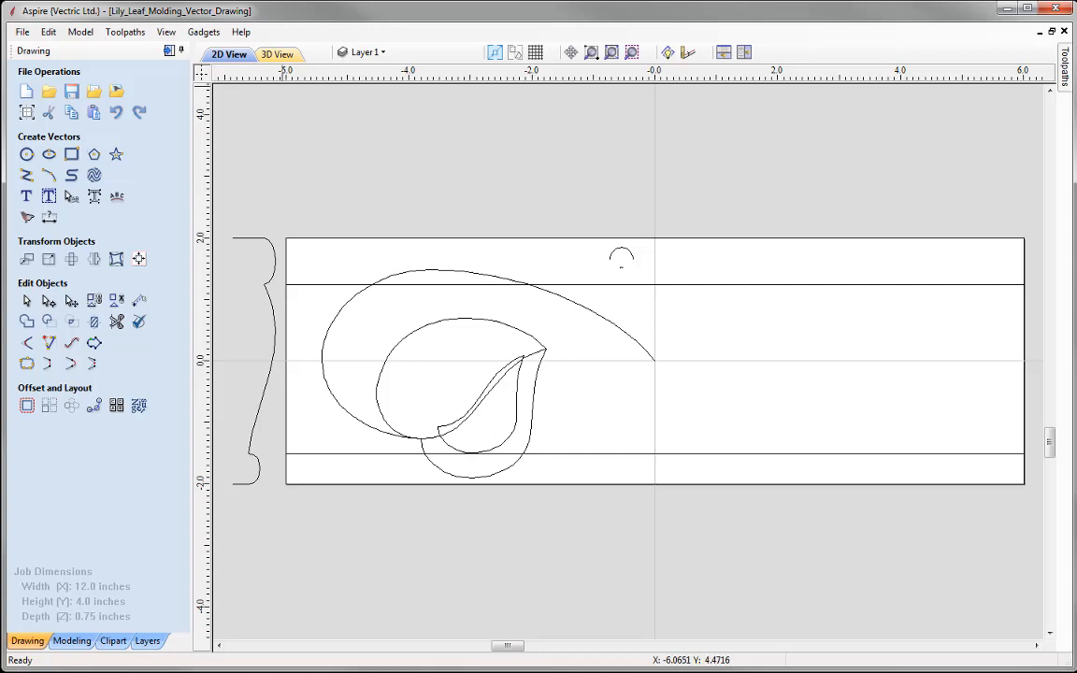
Tile the 2D view above the 3D view and examine the molding's profile vector and its upper and lower border lines
{"action": "left_click", "coordinate": [724, 54]}
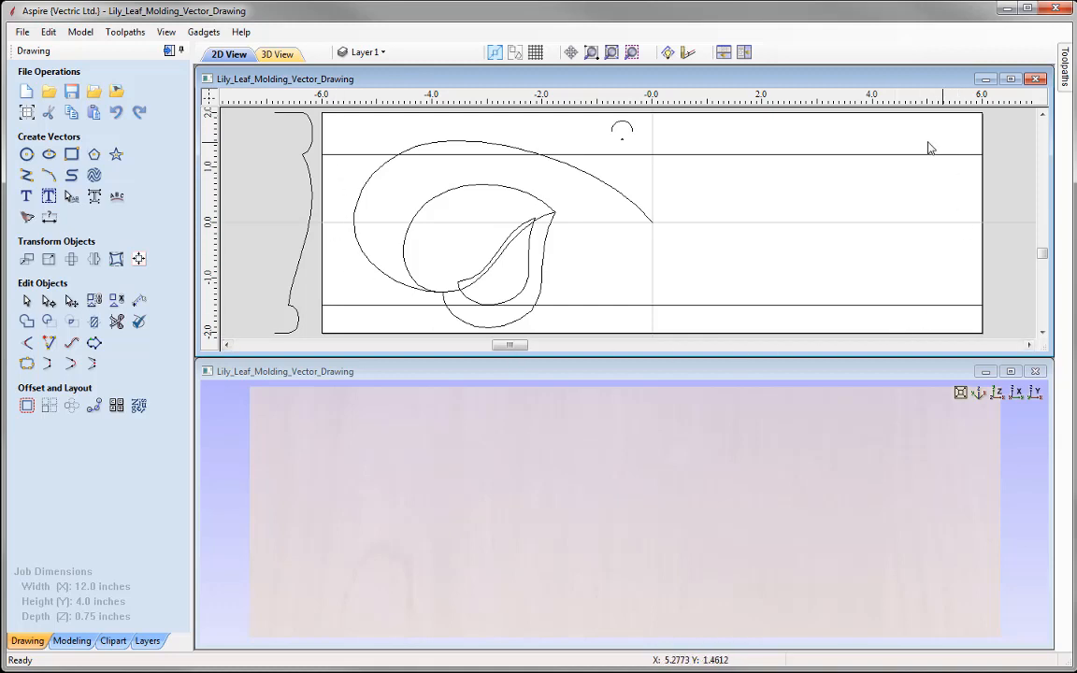
{"action": "left_click", "coordinate": [329, 115]}
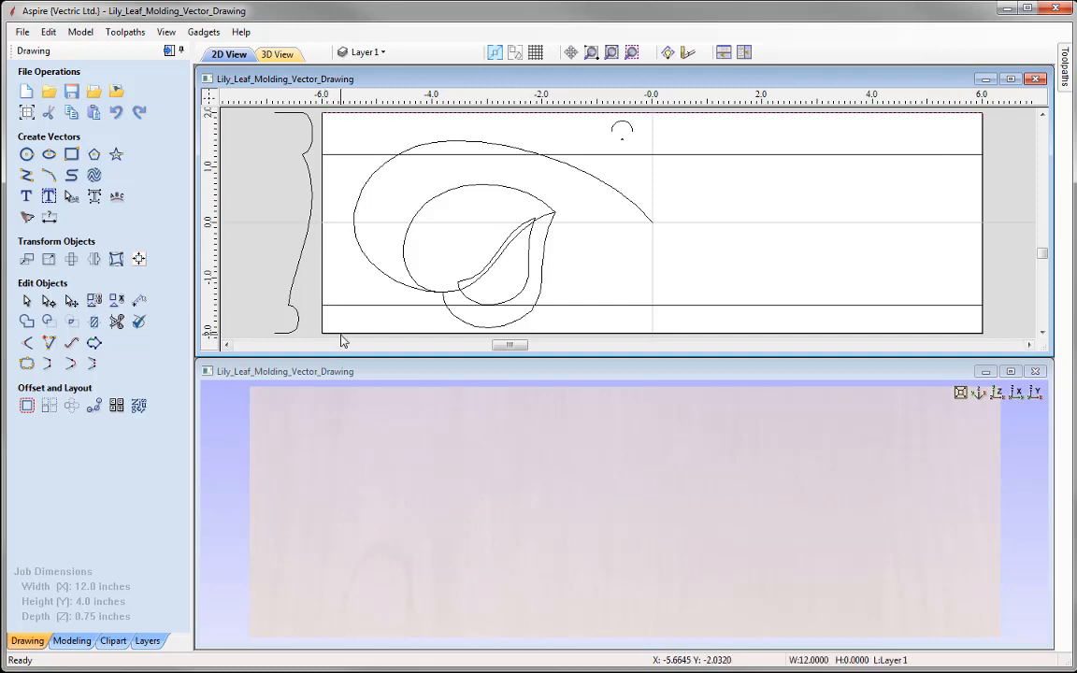
{"action": "left_click", "coordinate": [291, 290]}
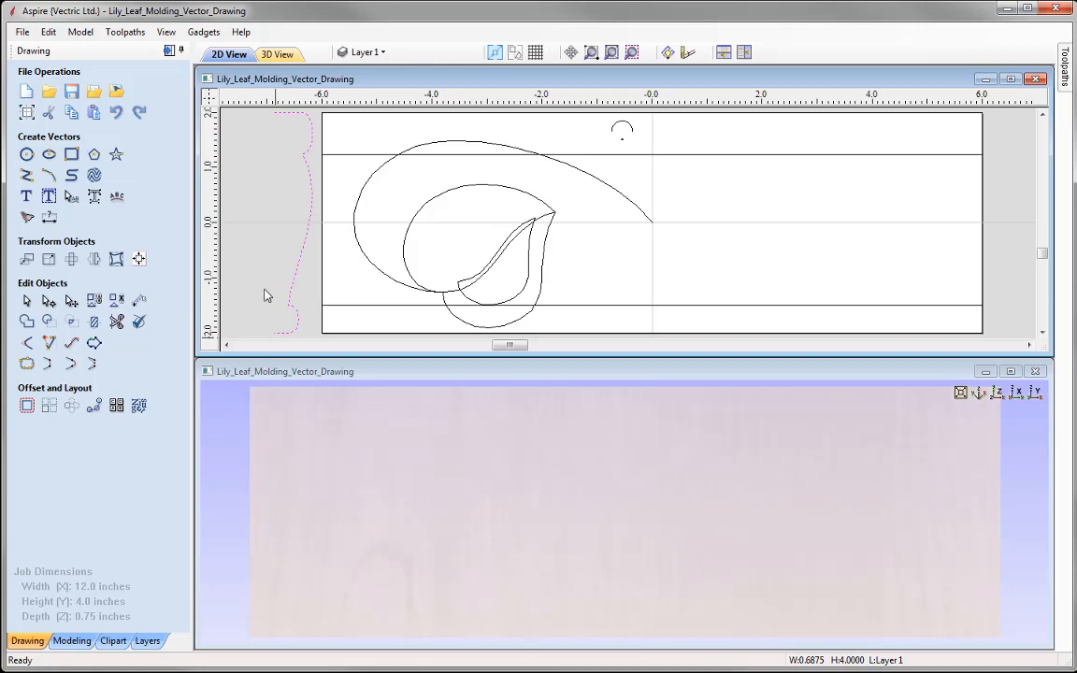
{"action": "left_click", "coordinate": [359, 333]}
{"action": "left_click", "coordinate": [350, 112]}
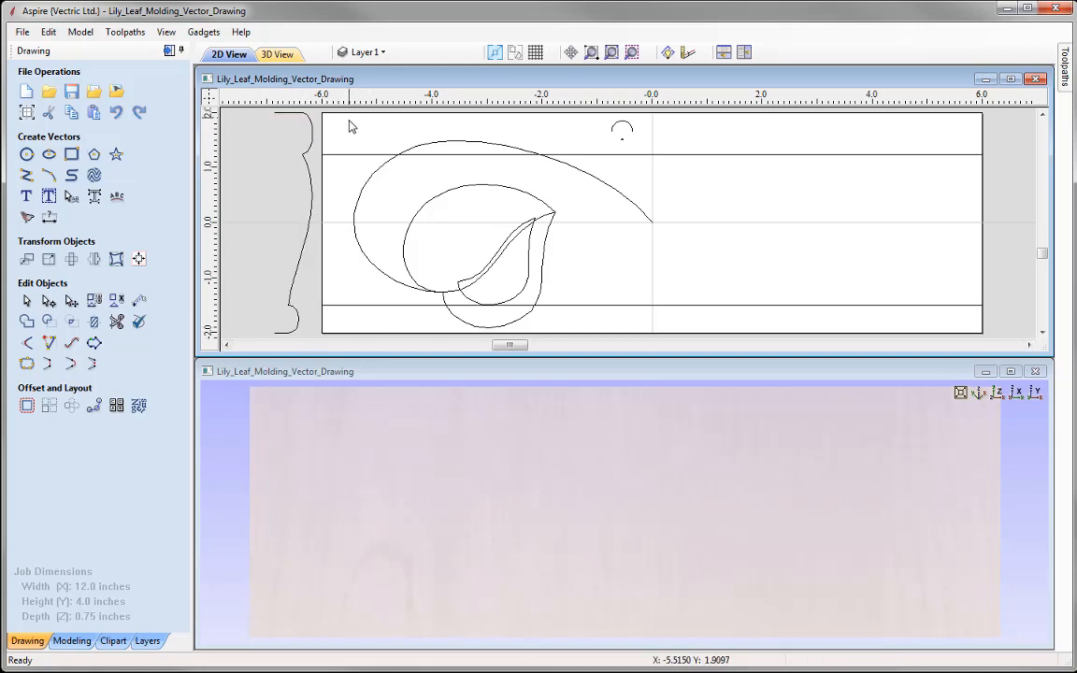
{"action": "left_click", "coordinate": [349, 116]}
{"action": "left_click", "coordinate": [345, 129]}
Rename the component level Level 1 as Base
{"action": "left_click", "coordinate": [71, 641]}
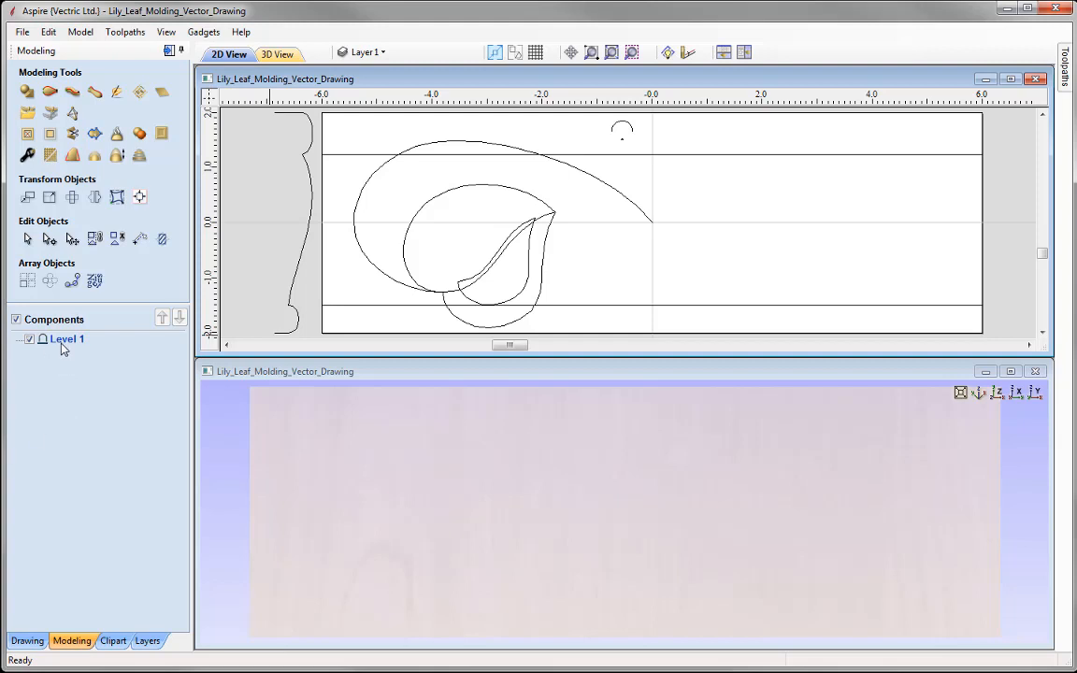
{"action": "mouse_move", "coordinate": [68, 345]}
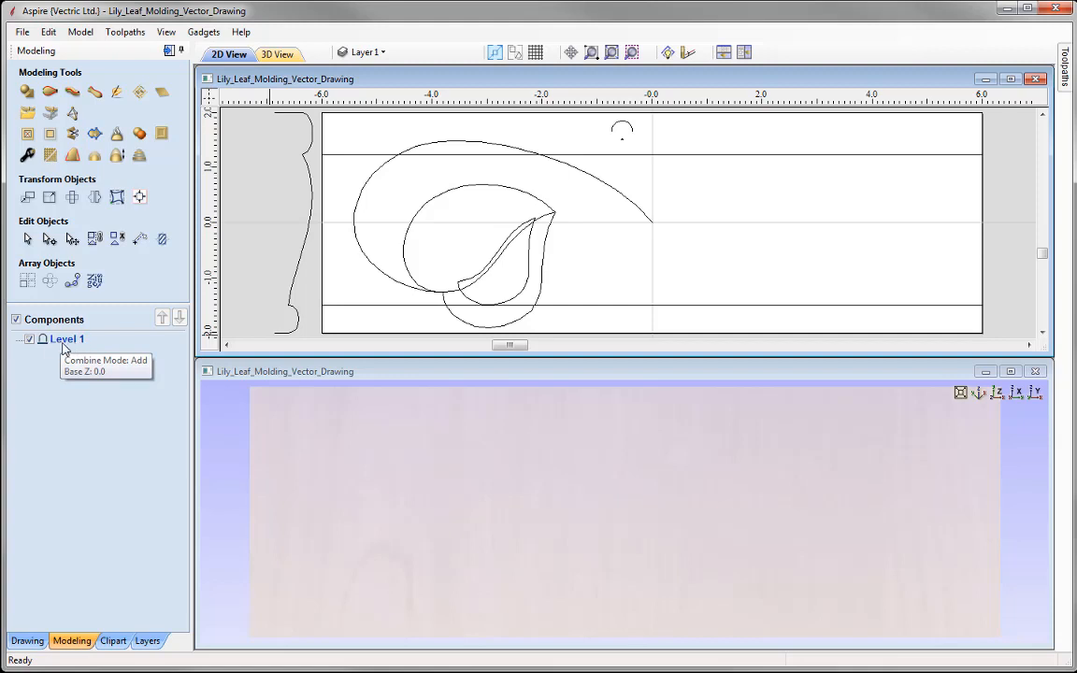
{"action": "right_click", "coordinate": [63, 348]}
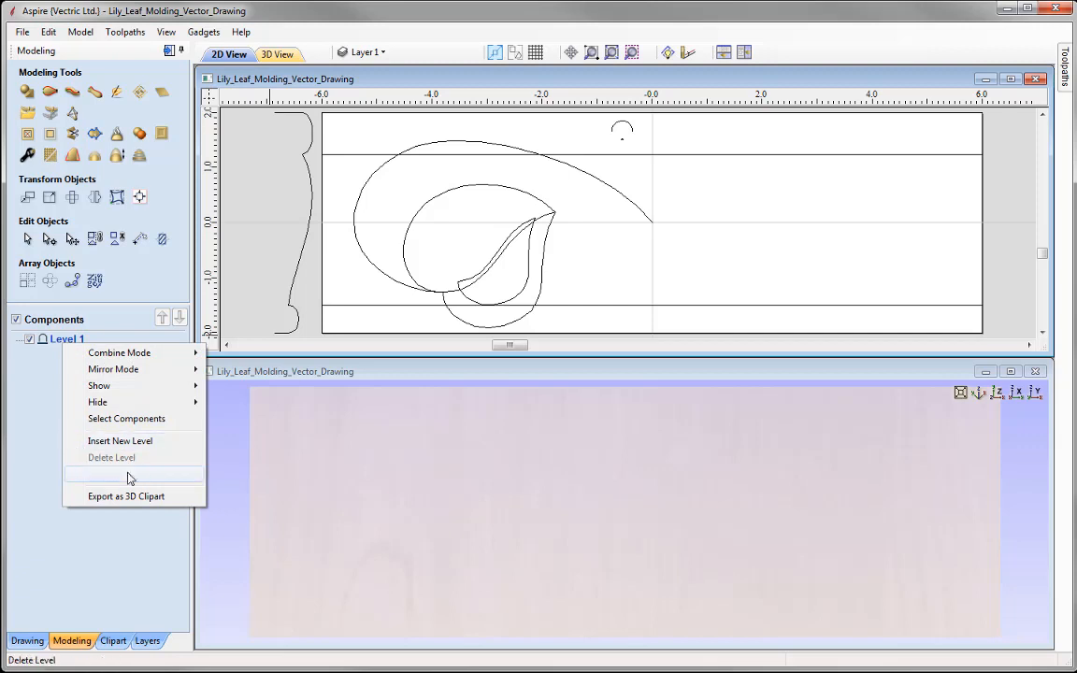
{"action": "left_click", "coordinate": [86, 474]}
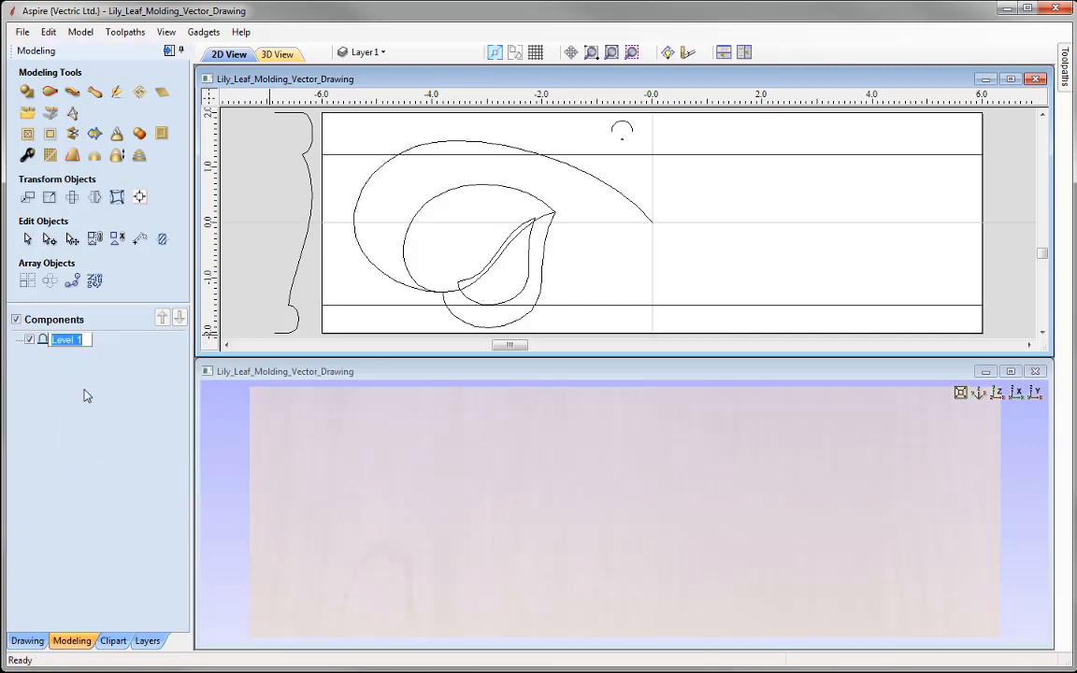
{"action": "type", "text": "Base"}
{"action": "key", "text": "Return"}
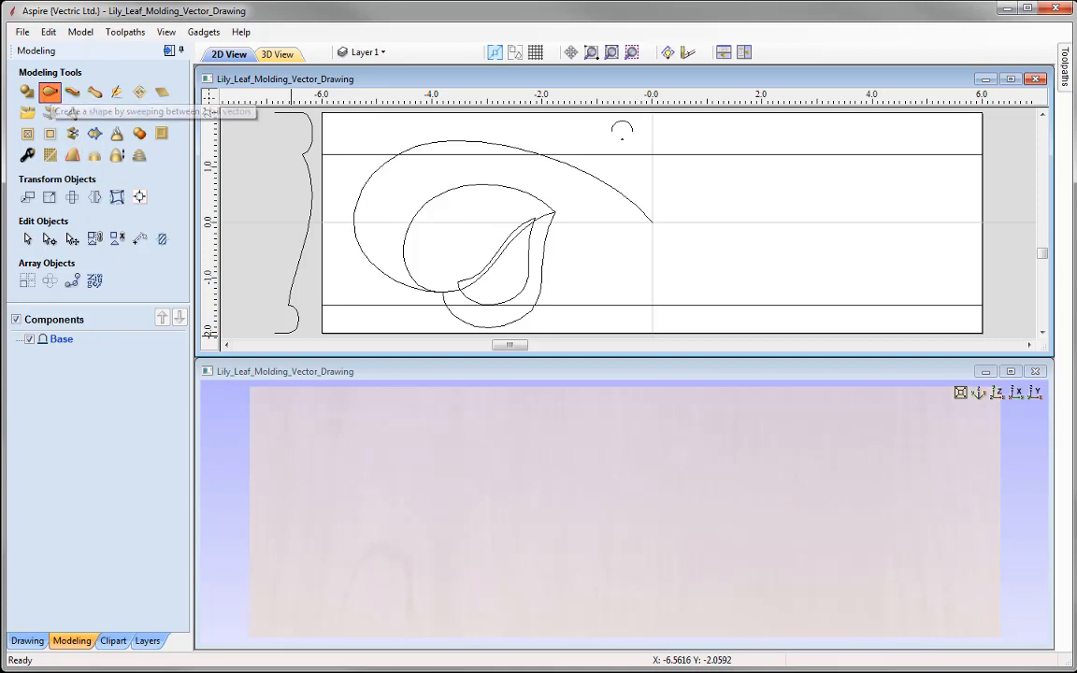
Start a Two Rail Sweep using the molding's upper and lower border lines as the drive rails
{"action": "left_click", "coordinate": [49, 92]}
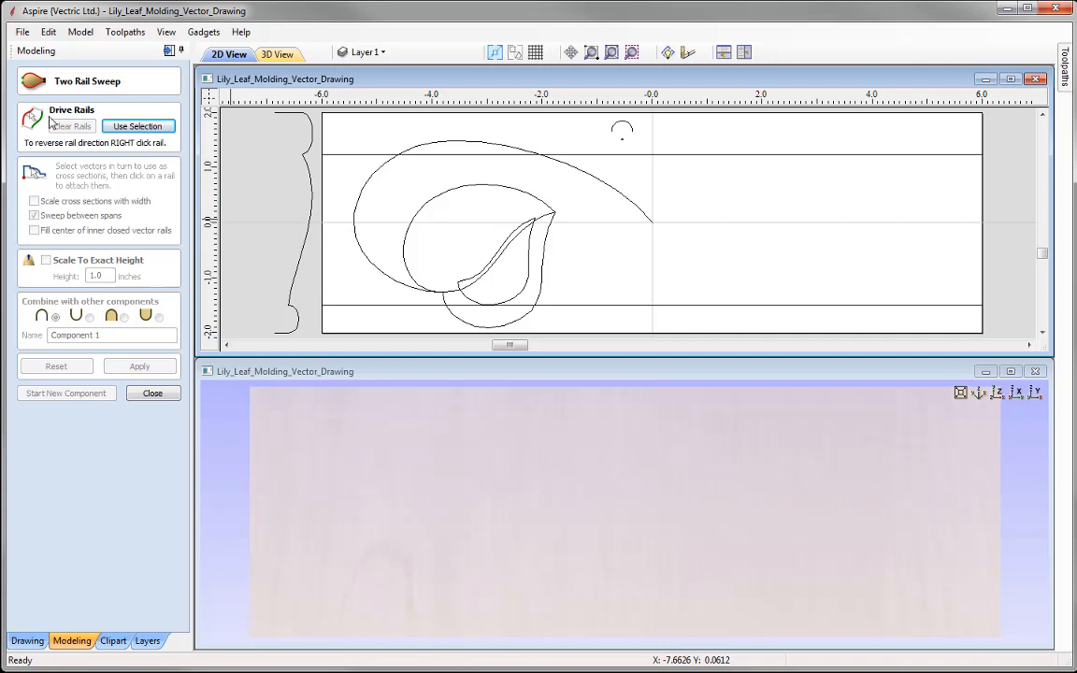
{"action": "left_click", "coordinate": [349, 115]}
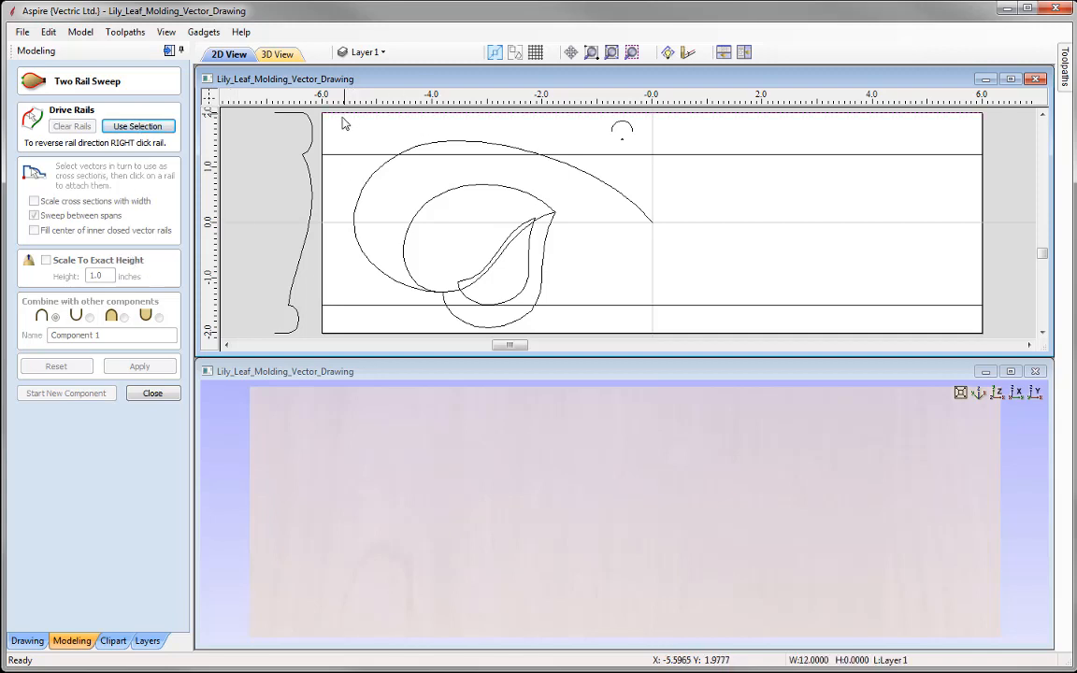
{"action": "left_click", "coordinate": [342, 334], "text": "shift"}
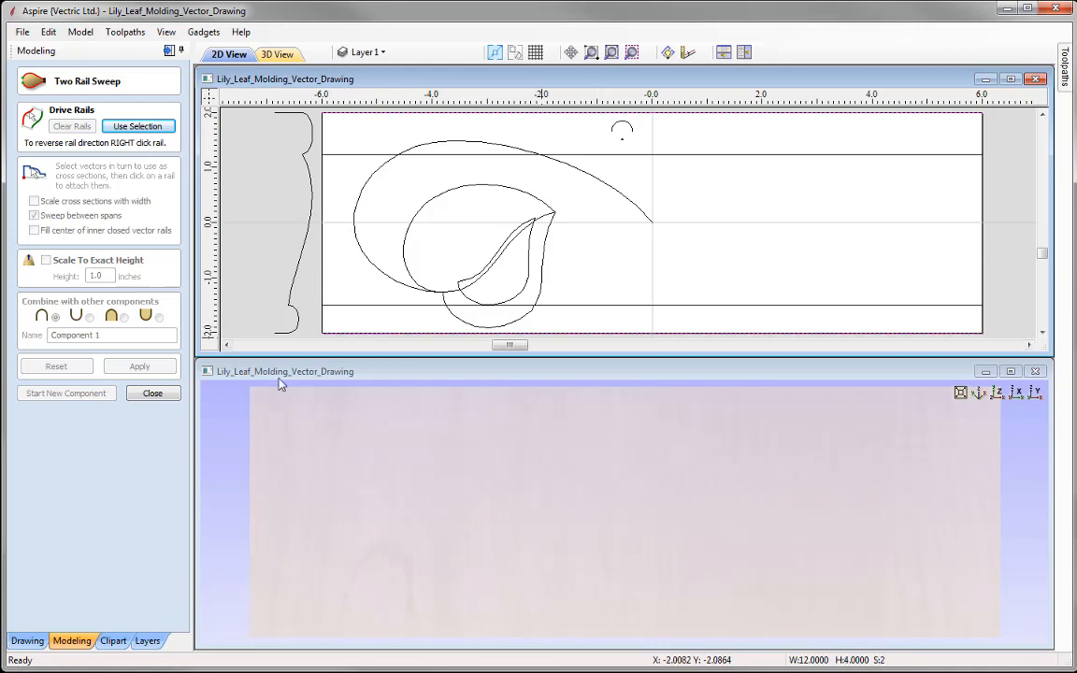
{"action": "left_click", "coordinate": [137, 126]}
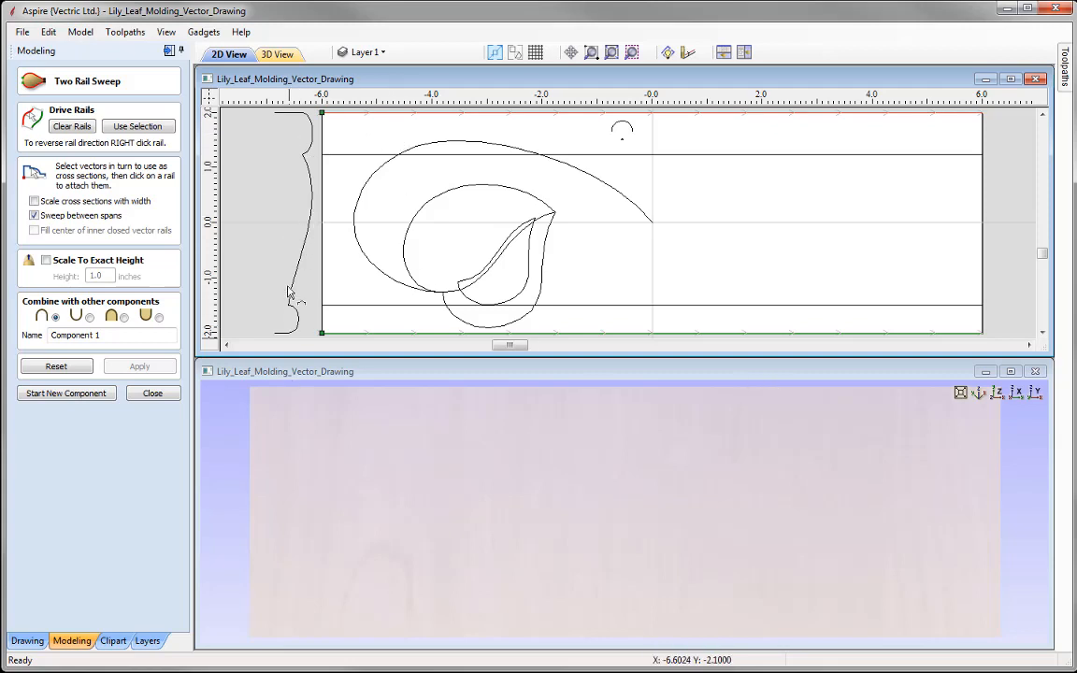
Sweep the molding profile along the rails without sweeping between spans, as a component named Basic Molding, and check it in 3D
{"action": "left_click", "coordinate": [292, 323]}
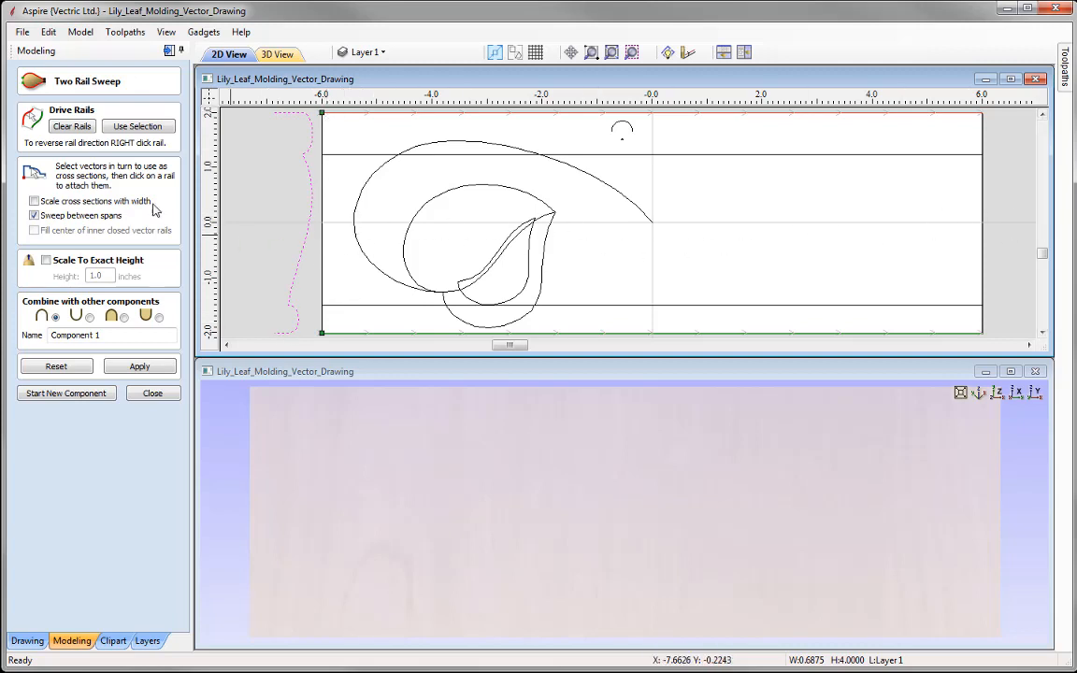
{"action": "left_click", "coordinate": [34, 216]}
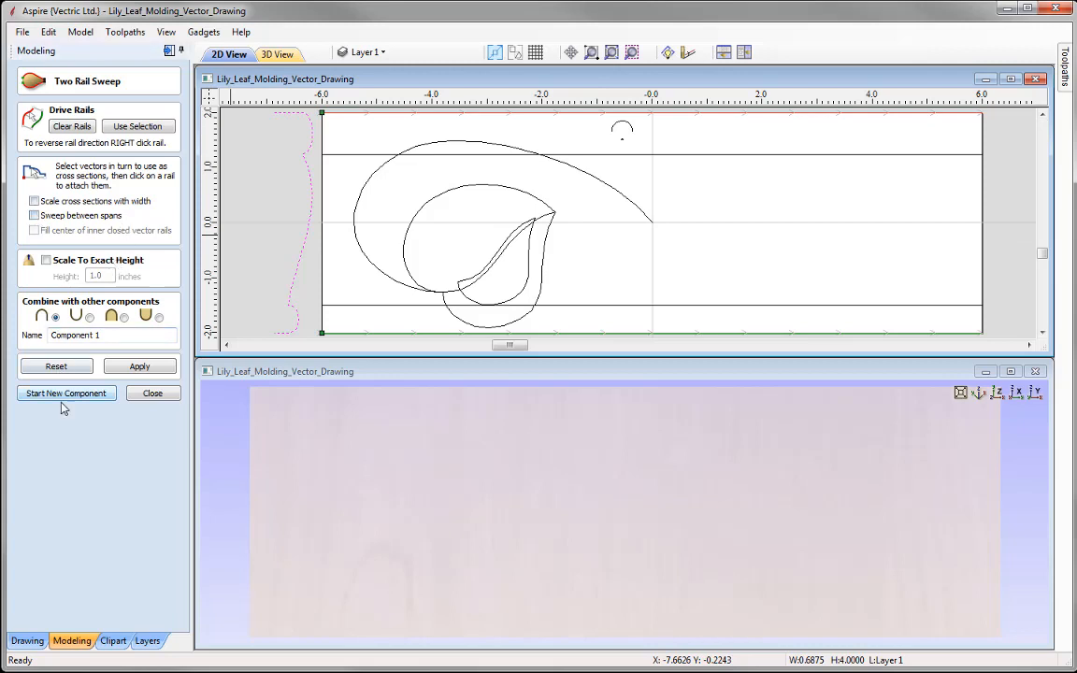
{"action": "left_click_drag", "start_coordinate": [105, 335], "coordinate": [51, 335]}
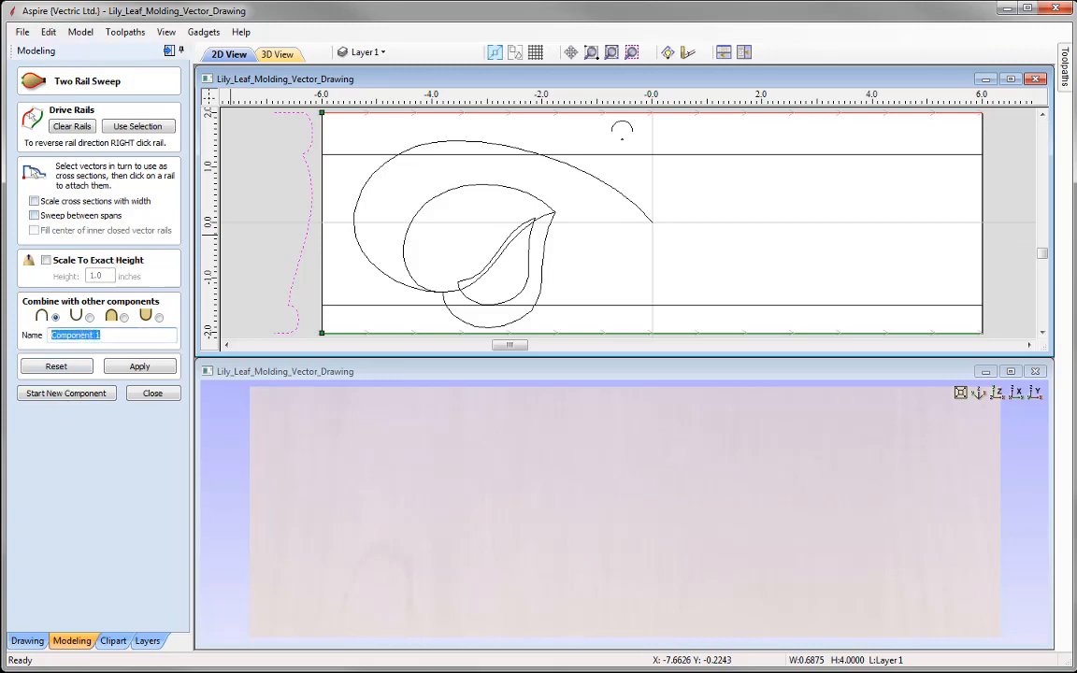
{"action": "type", "text": "Basic Molding"}
{"action": "left_click", "coordinate": [139, 365]}
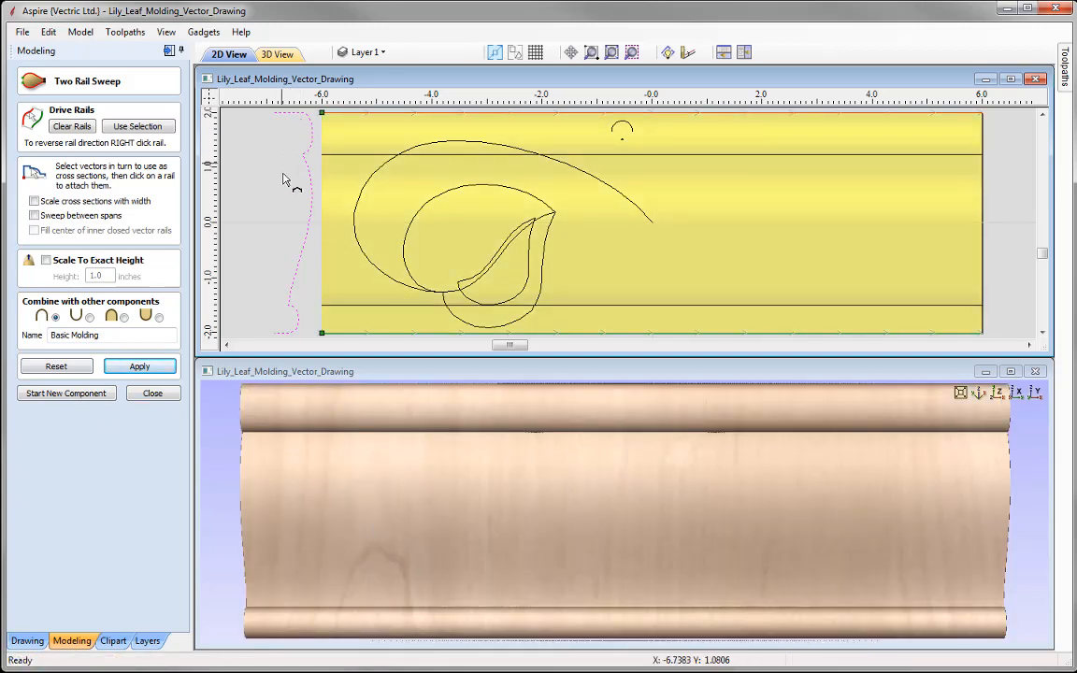
{"action": "left_click_drag", "start_coordinate": [549, 411], "coordinate": [655, 565]}
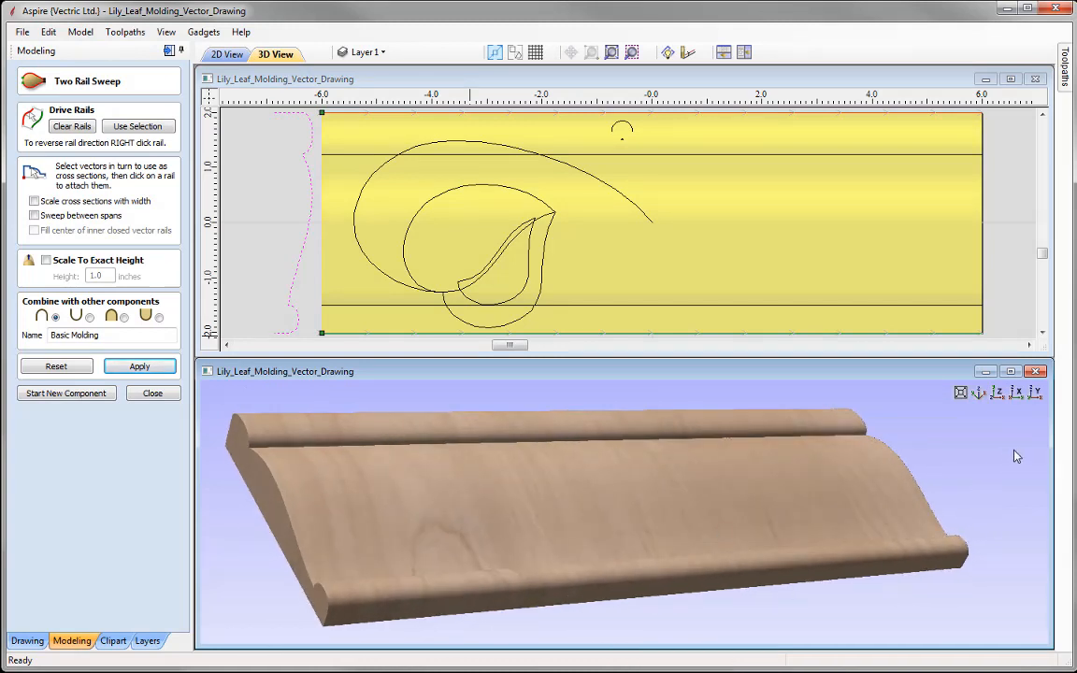
{"action": "left_click", "coordinate": [998, 394]}
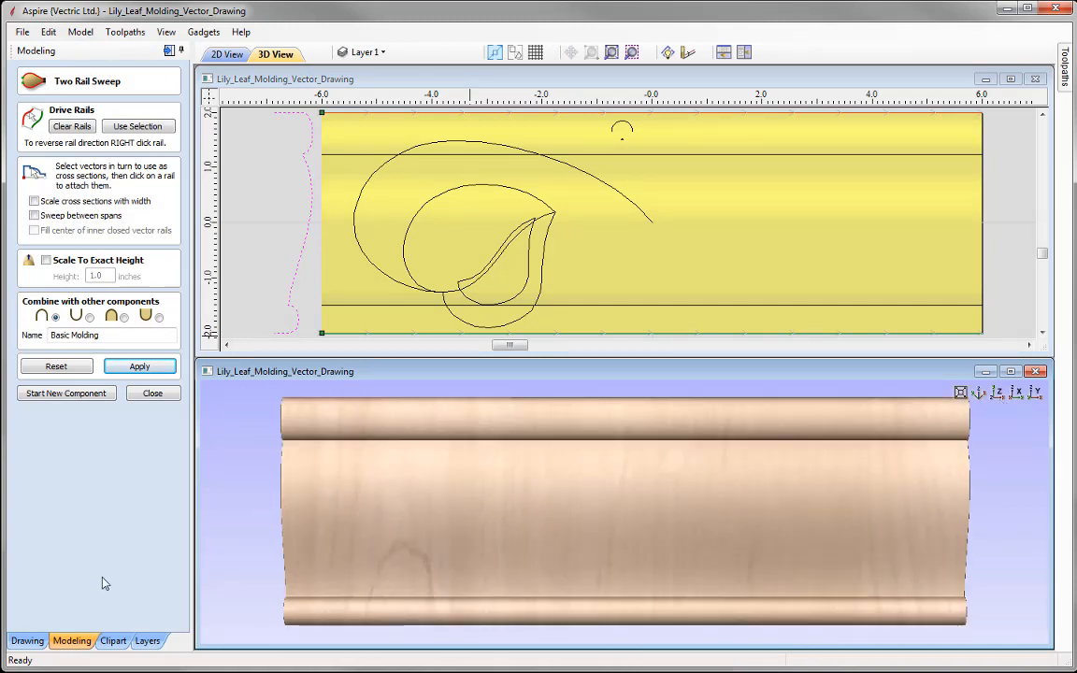
{"action": "left_click", "coordinate": [154, 392]}
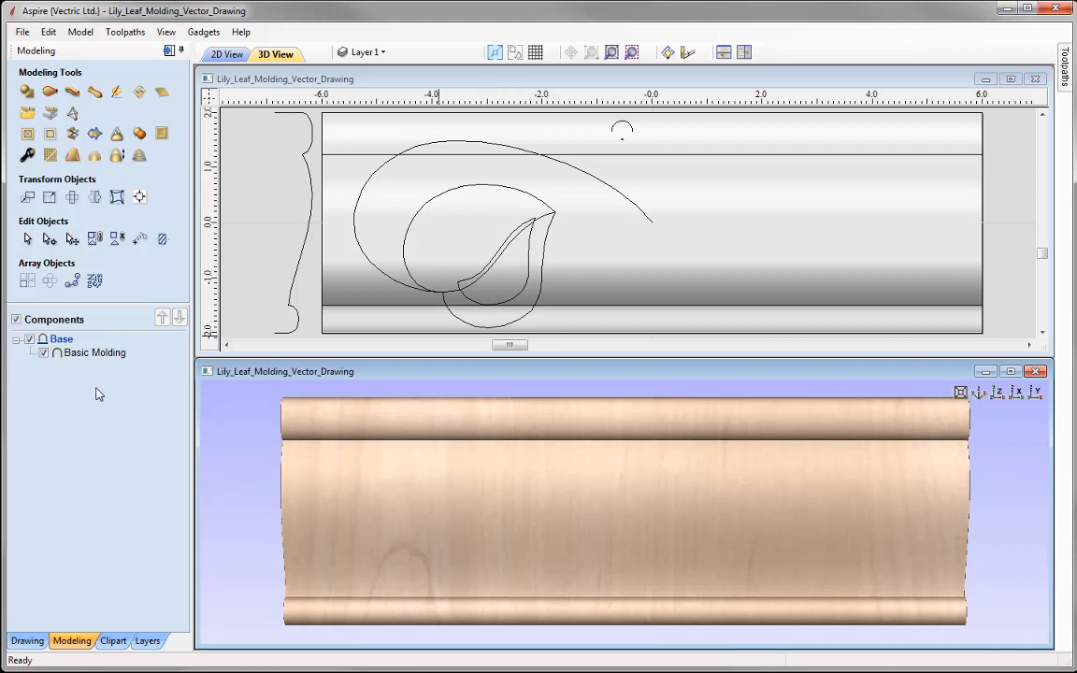
Insert a new component level above Base and hide the Base level
{"action": "left_click", "coordinate": [16, 340]}
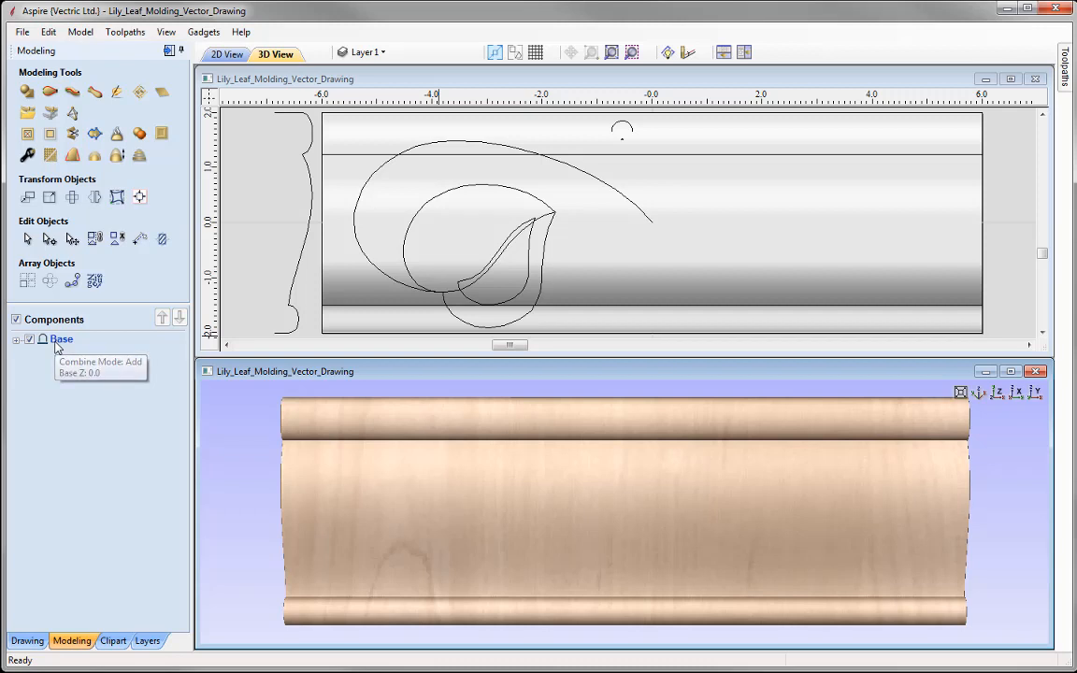
{"action": "right_click", "coordinate": [56, 347]}
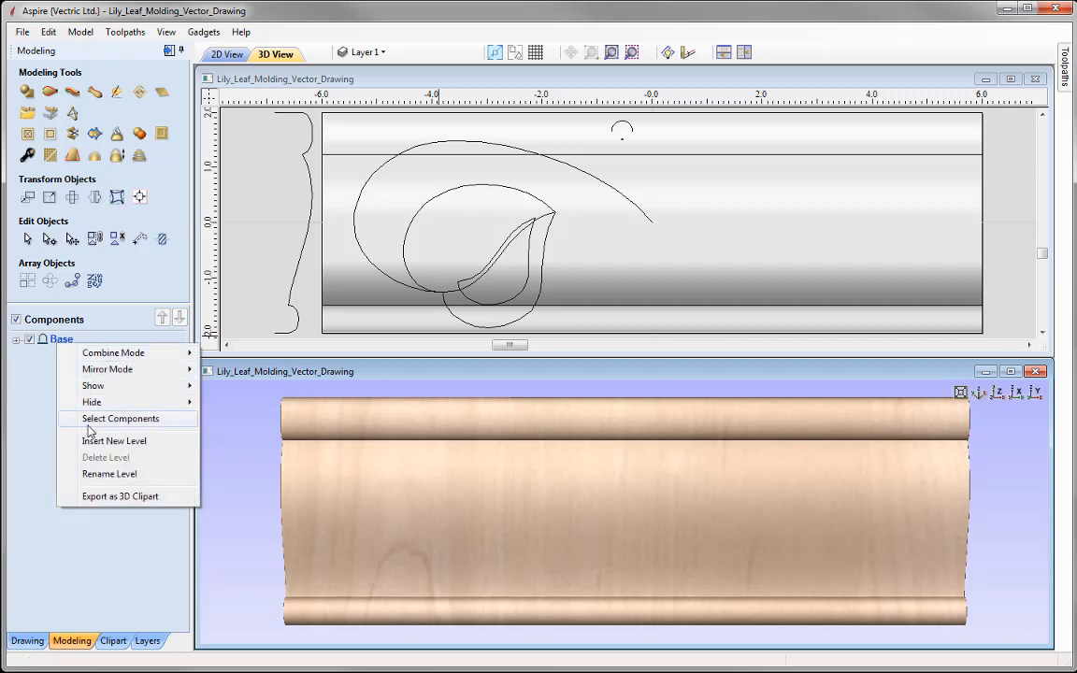
{"action": "left_click", "coordinate": [151, 449]}
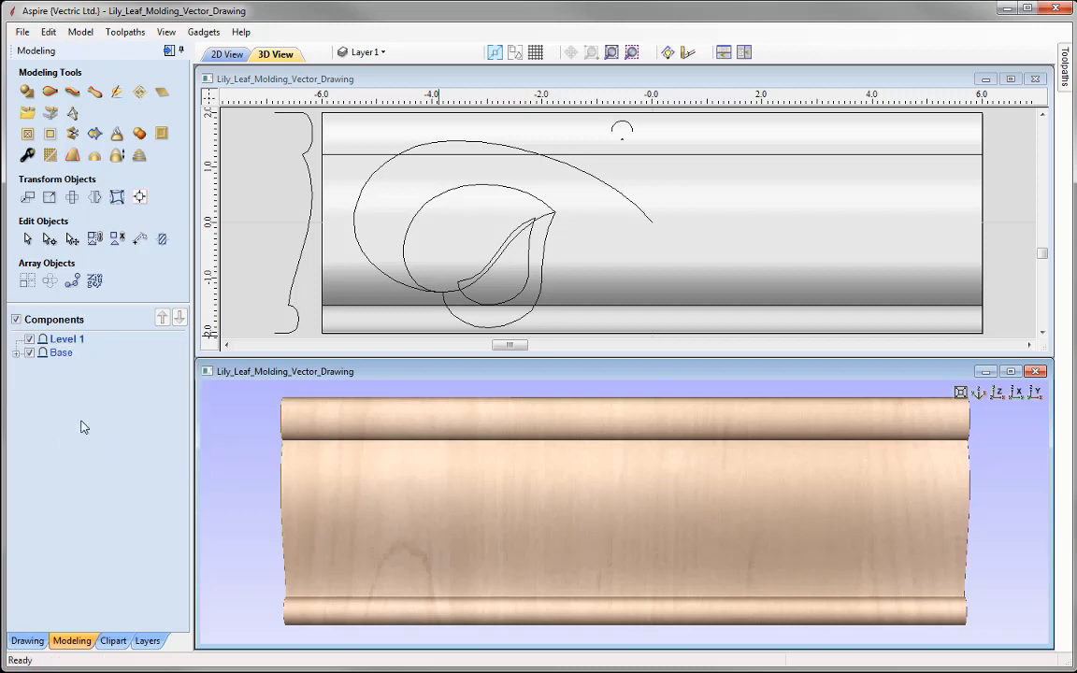
{"action": "left_click", "coordinate": [29, 354]}
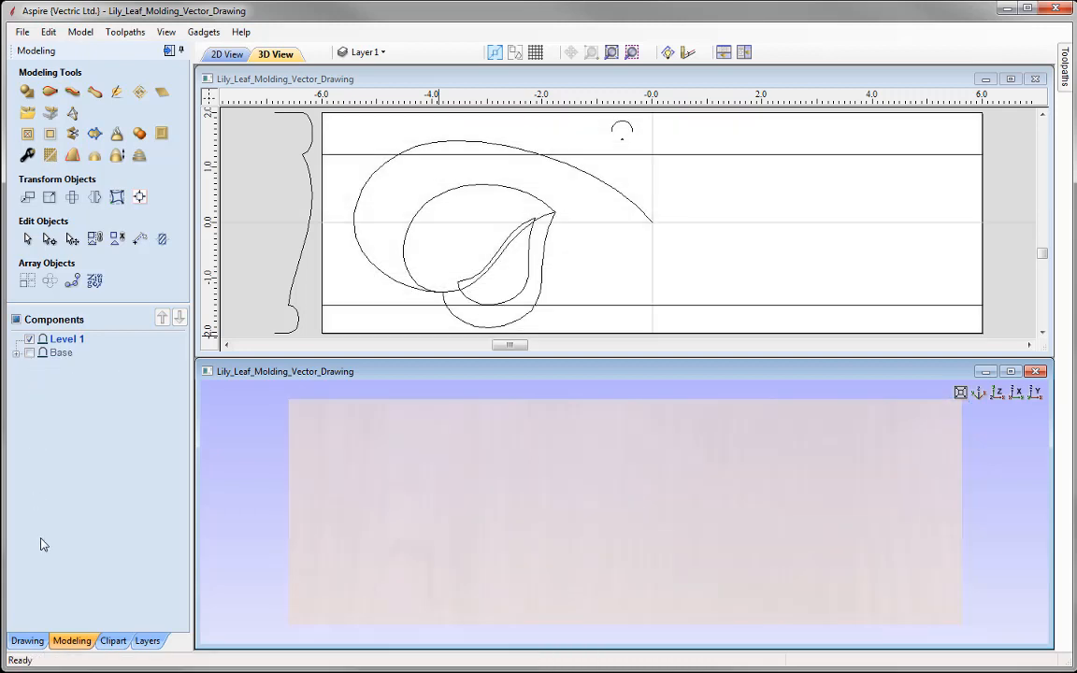
Rename the new component level above Base as Leaf and Stem
{"action": "right_click", "coordinate": [63, 343]}
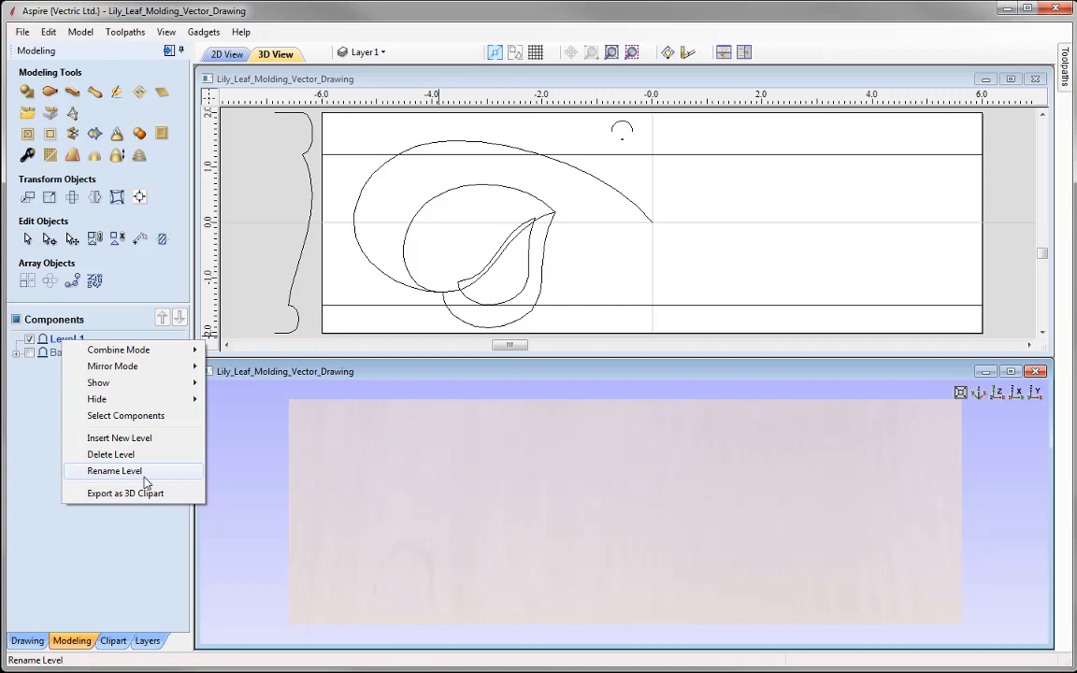
{"action": "left_click", "coordinate": [115, 471]}
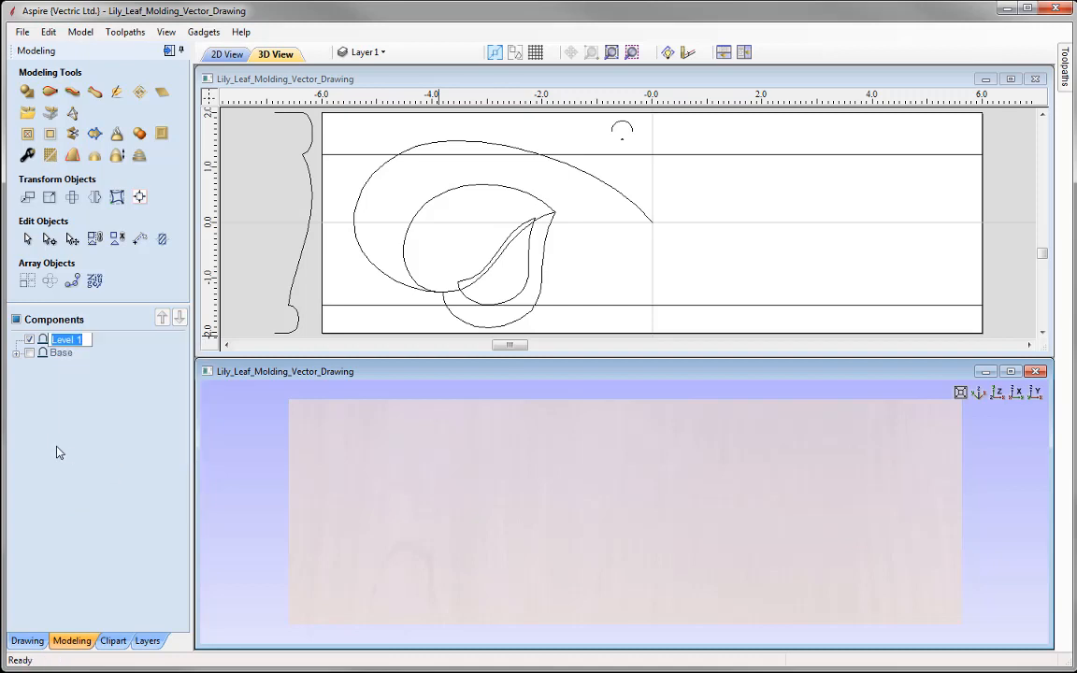
{"action": "type", "text": "Leaf and Stem"}
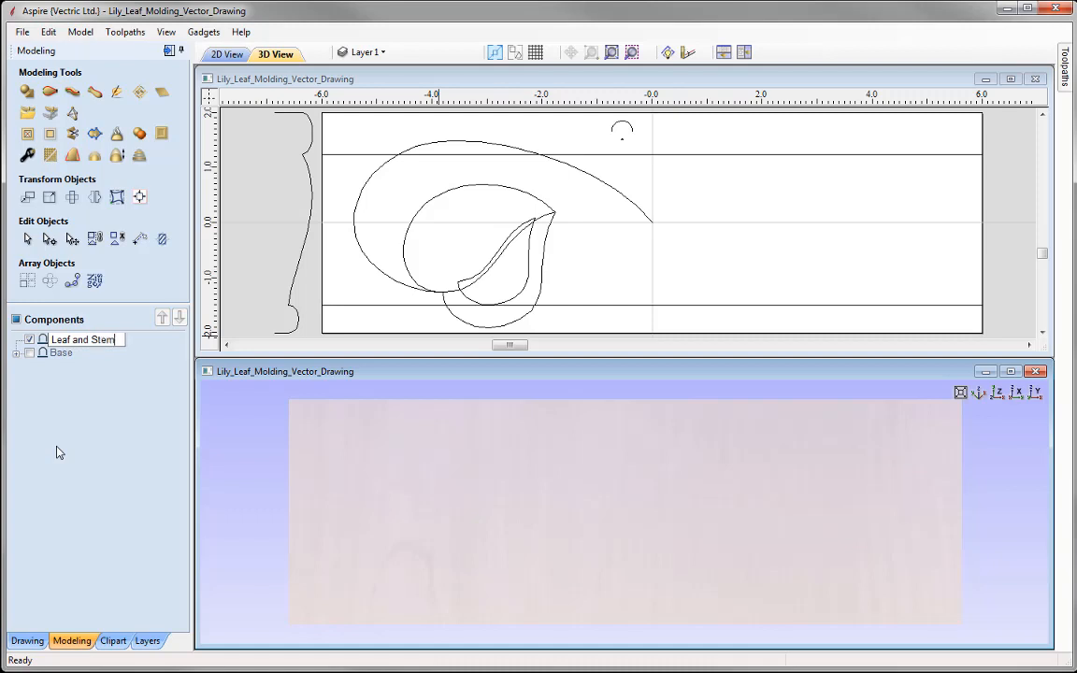
{"action": "key", "text": "Return"}
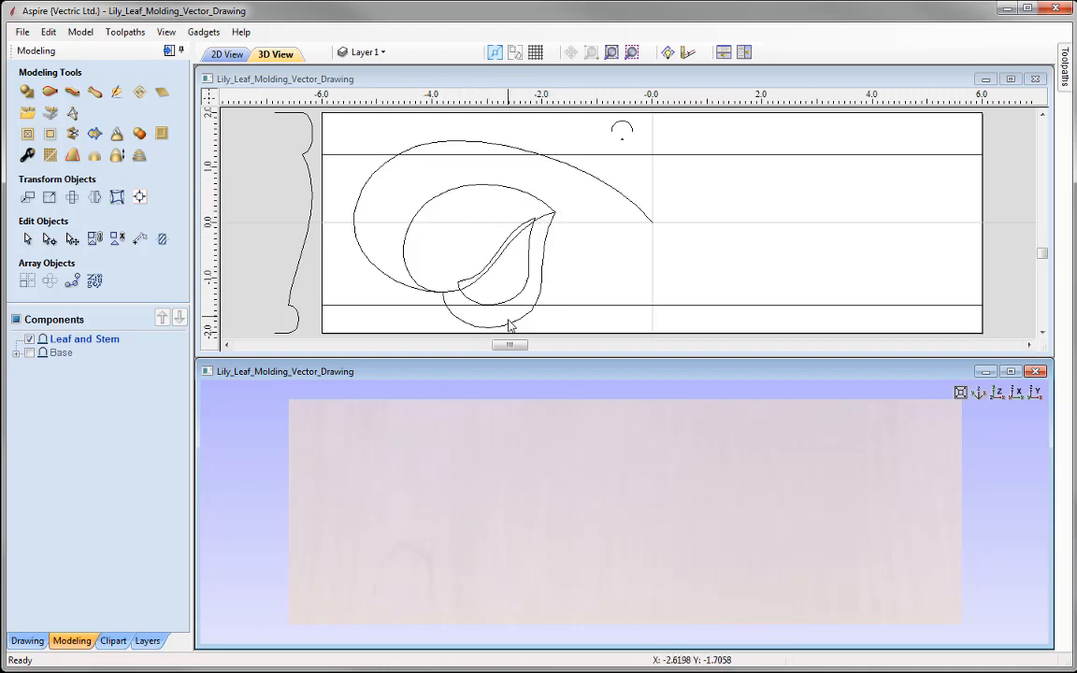
Create a rounded merged shape named Leaf 1 from the lower leaf outline, with a 65° angle and an exact height of 0.15 inches
{"action": "left_click", "coordinate": [545, 245]}
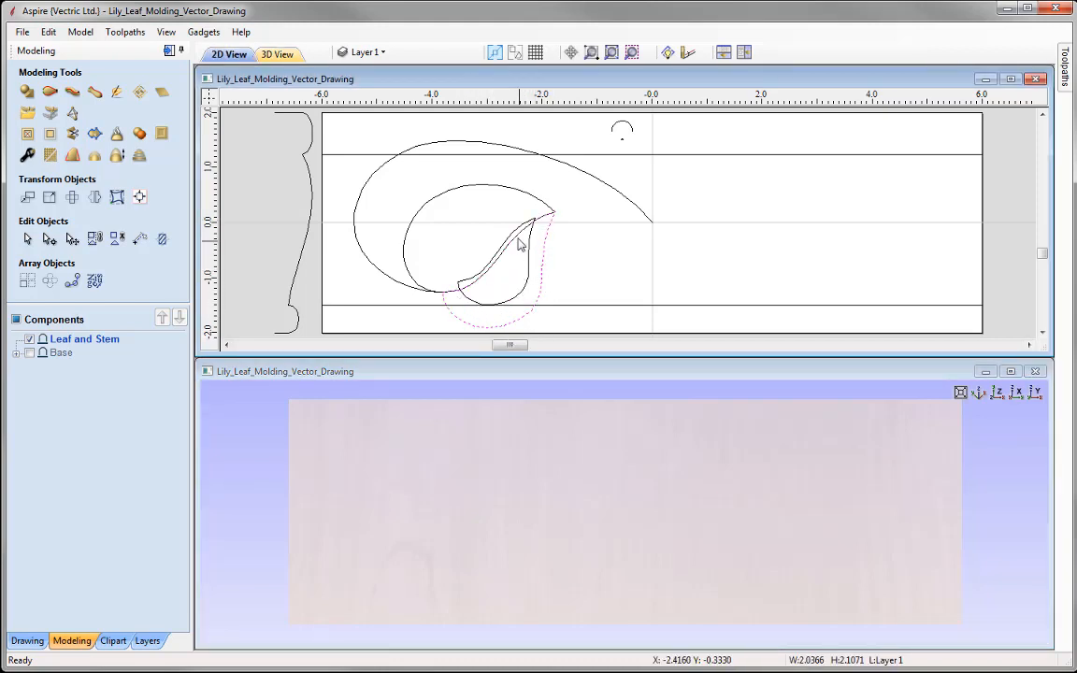
{"action": "left_click", "coordinate": [26, 93]}
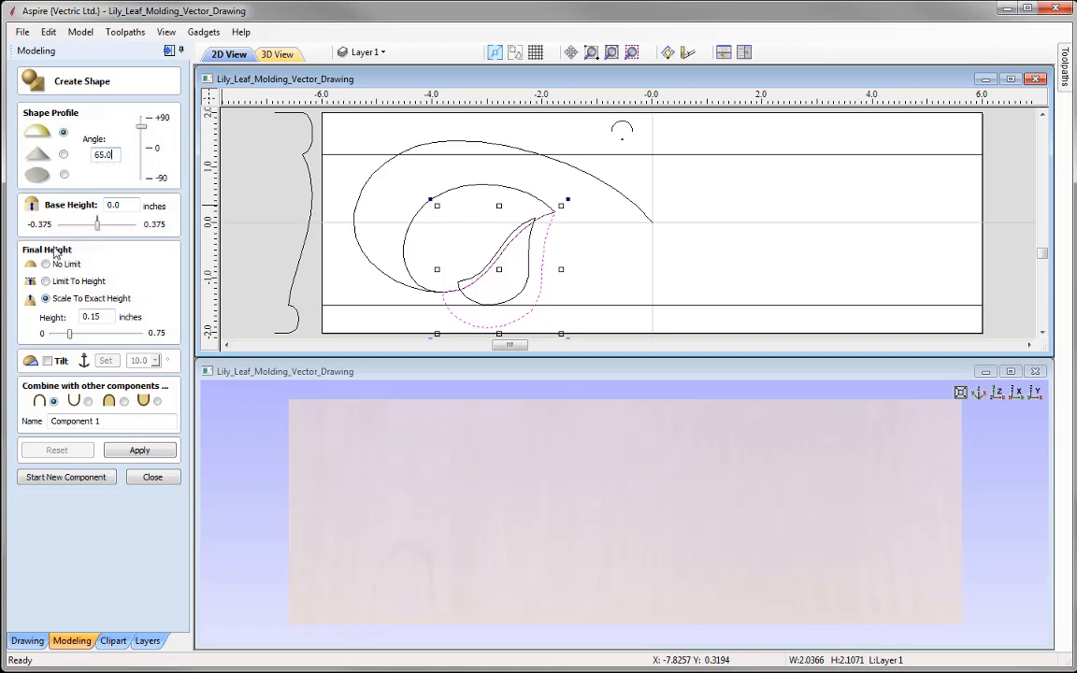
{"action": "left_click", "coordinate": [107, 316]}
{"action": "left_click", "coordinate": [111, 422]}
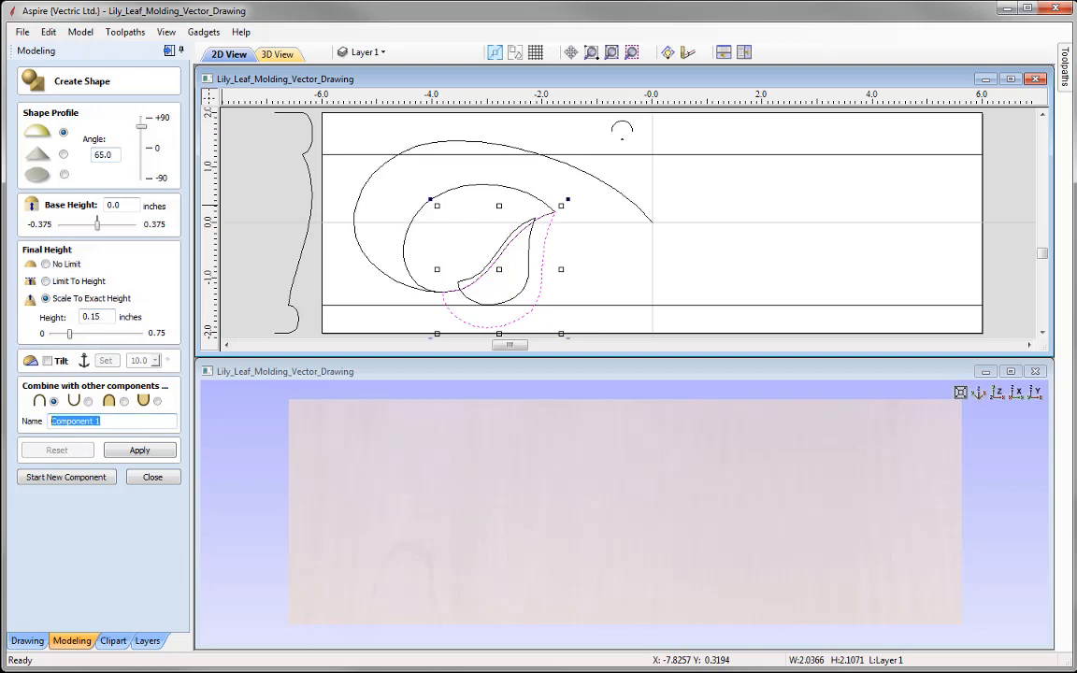
{"action": "type", "text": "Leaf"}
{"action": "left_click", "coordinate": [124, 401]}
{"action": "left_click", "coordinate": [139, 450]}
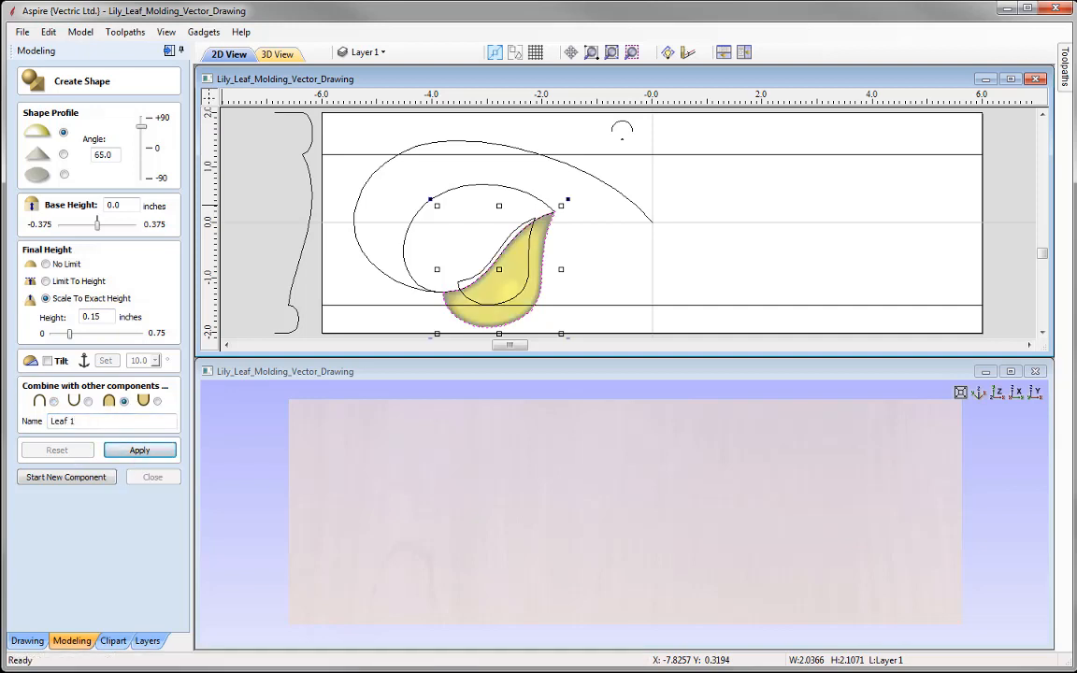
{"action": "left_click_drag", "start_coordinate": [505, 570], "coordinate": [474, 580]}
{"action": "left_click", "coordinate": [1000, 394]}
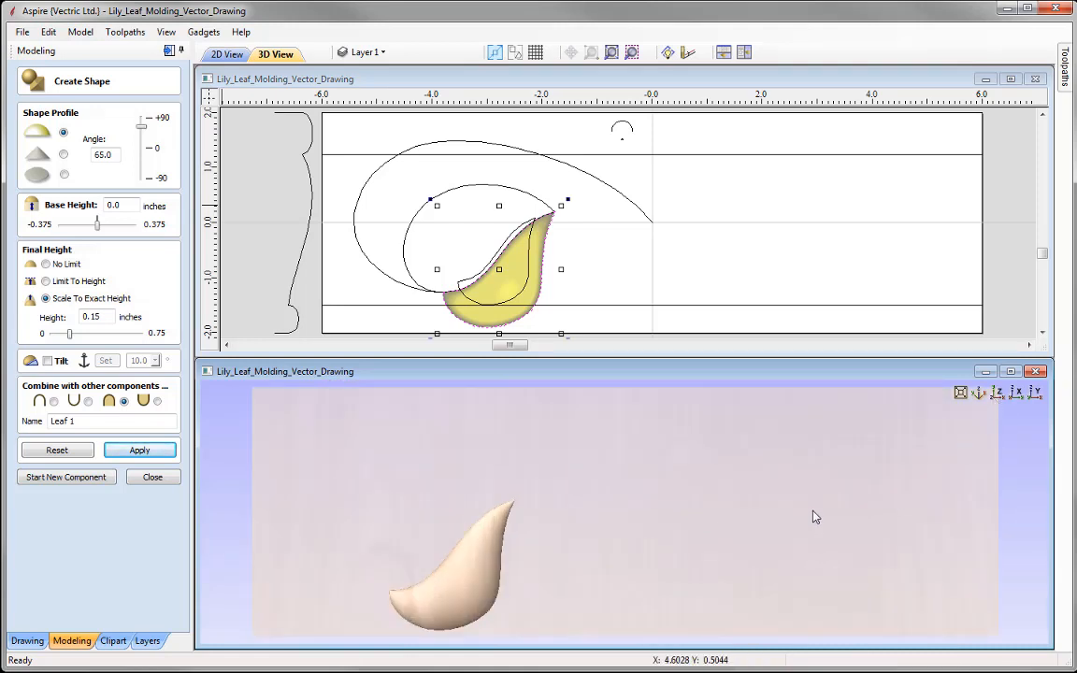
Create a rounded shape named Inner Leaf from the inner leaf outline, with a 50° angle and 0.1 inch exact height, combined by subtraction
{"action": "left_click", "coordinate": [66, 486]}
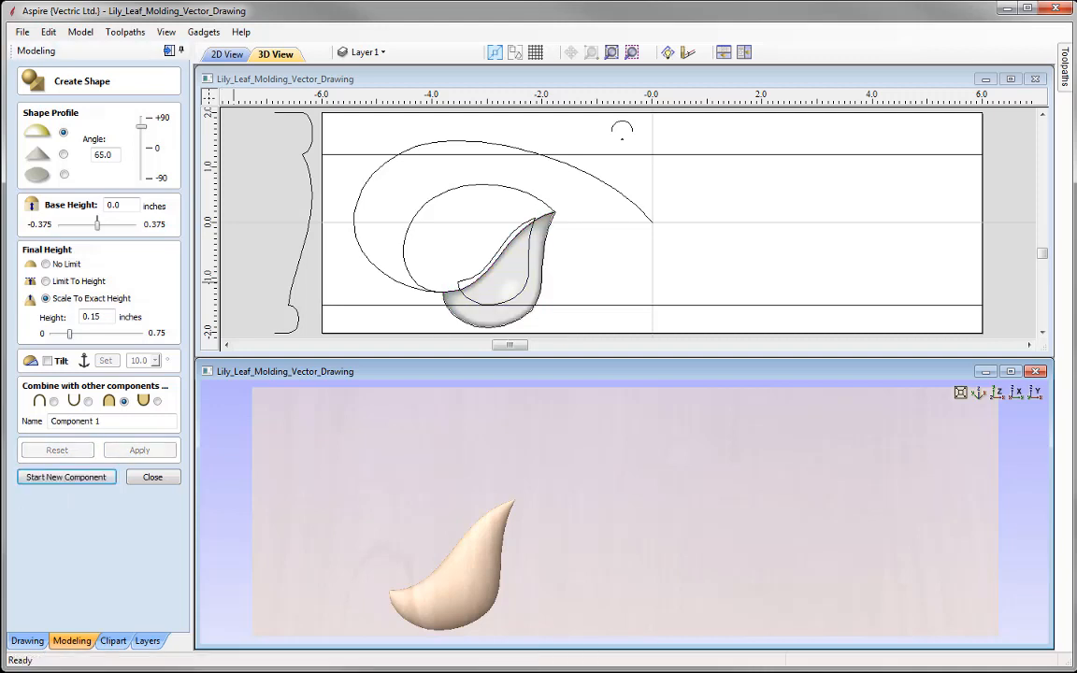
{"action": "left_click", "coordinate": [527, 280]}
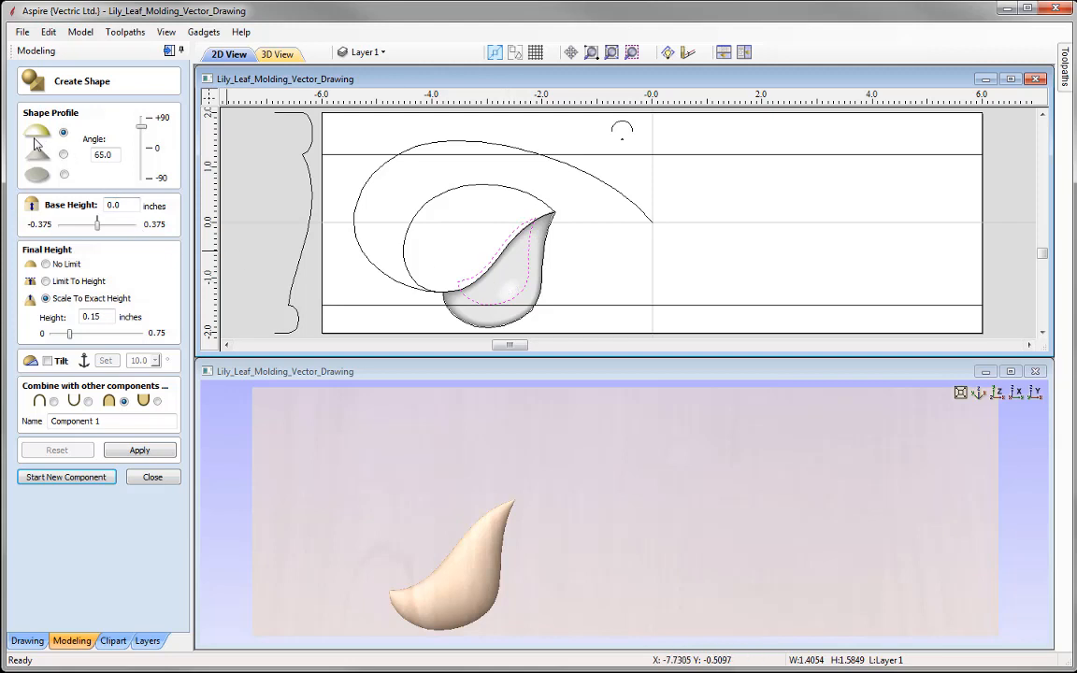
{"action": "left_click_drag", "start_coordinate": [113, 150], "coordinate": [77, 151]}
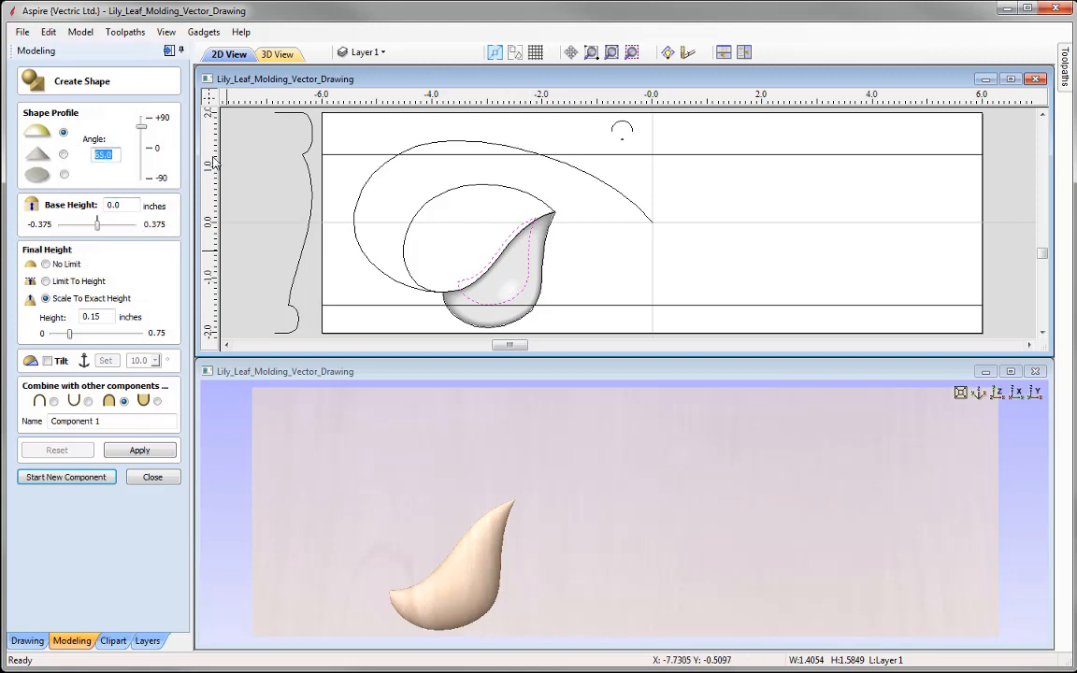
{"action": "type", "text": "50"}
{"action": "left_click_drag", "start_coordinate": [97, 311], "coordinate": [104, 316]}
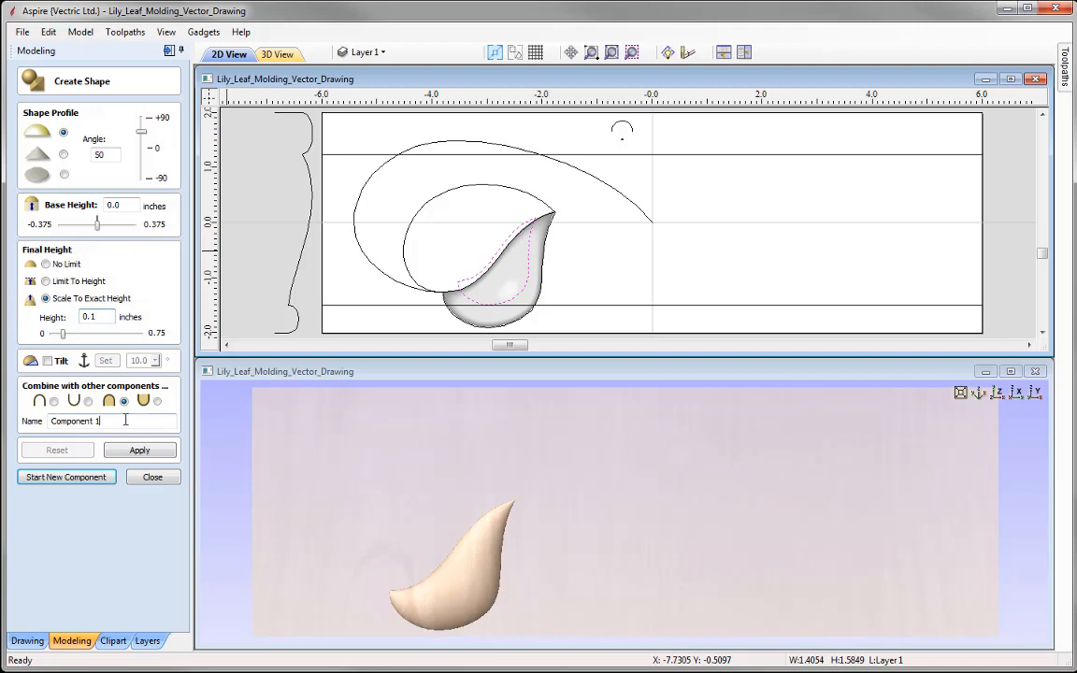
{"action": "left_click_drag", "start_coordinate": [121, 420], "coordinate": [4, 421]}
{"action": "type", "text": "1"}
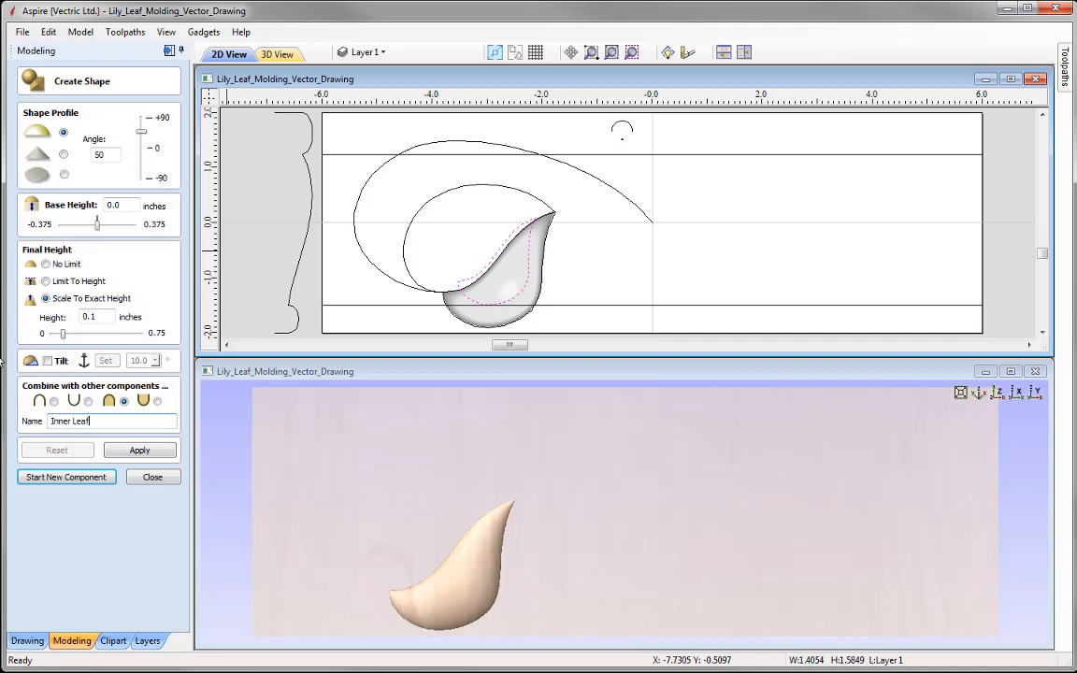
{"action": "left_click", "coordinate": [140, 451]}
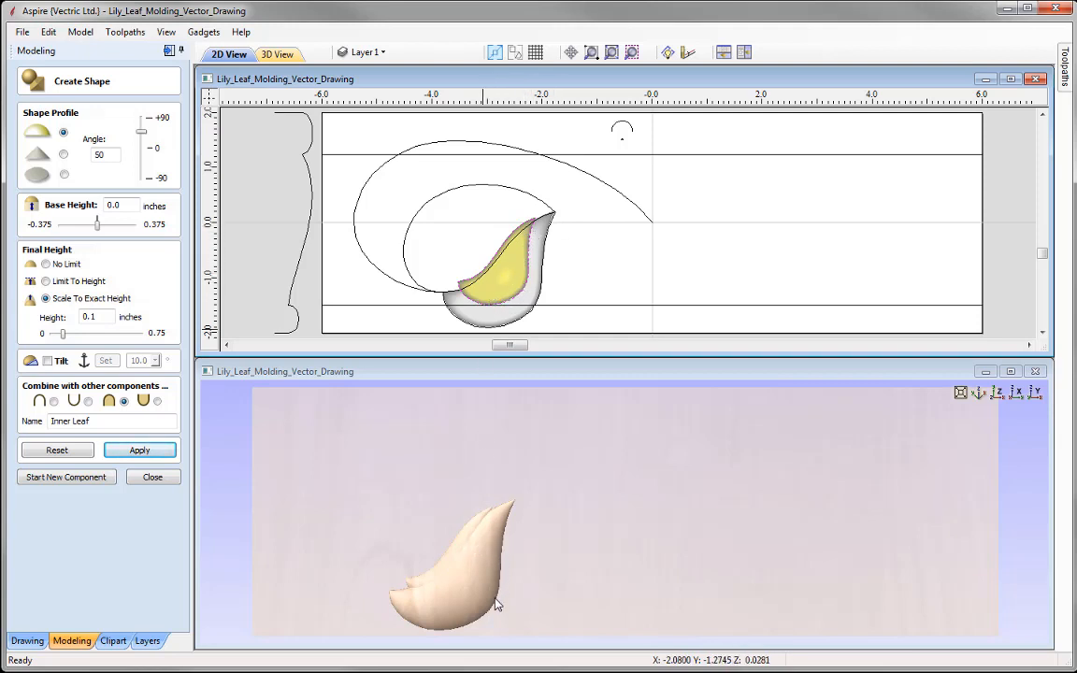
{"action": "left_click", "coordinate": [88, 401]}
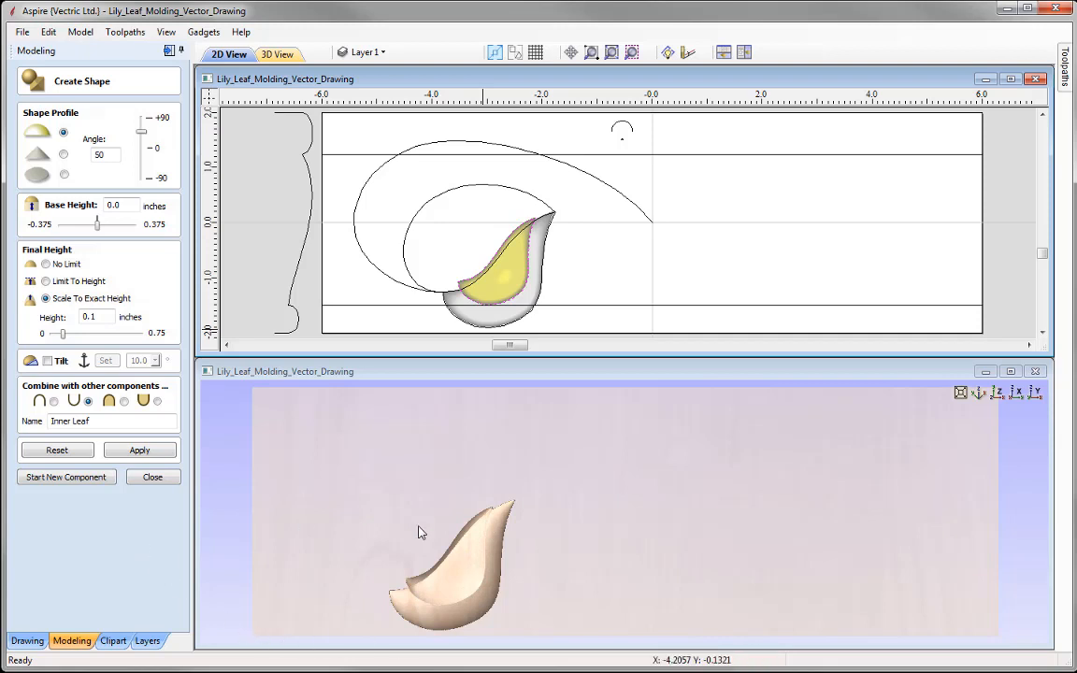
Create a rounded merged shape named Leaf 2 from the large upper leaf outline, at 65° and 0.15 inches exact height, and inspect it in 3D
{"action": "left_click", "coordinate": [84, 479]}
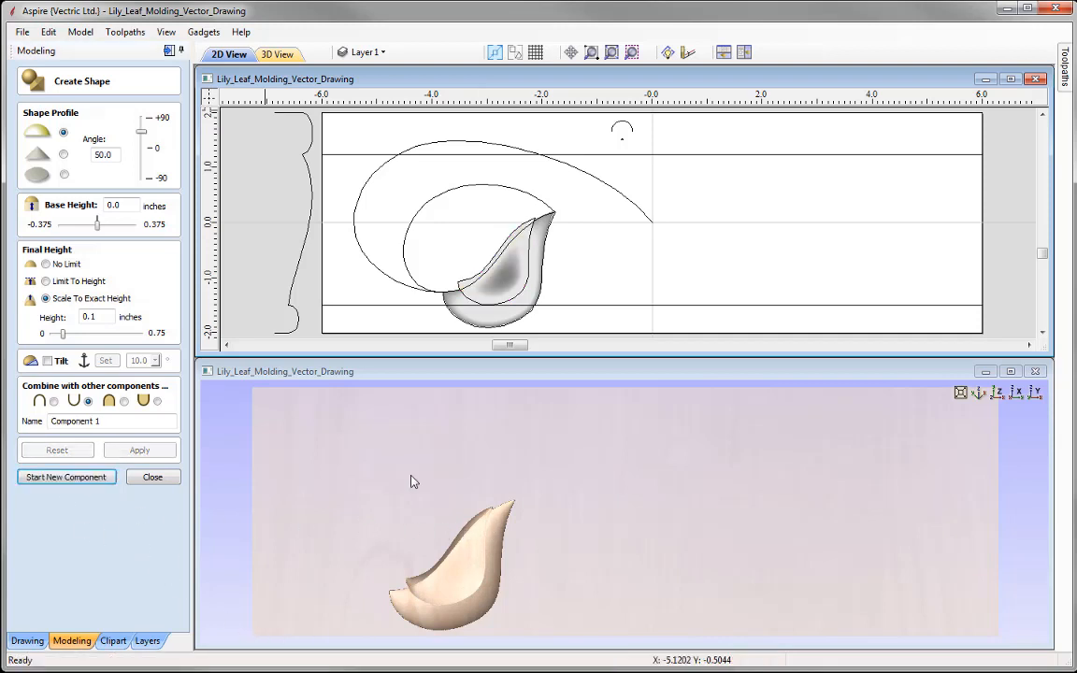
{"action": "left_click", "coordinate": [517, 187]}
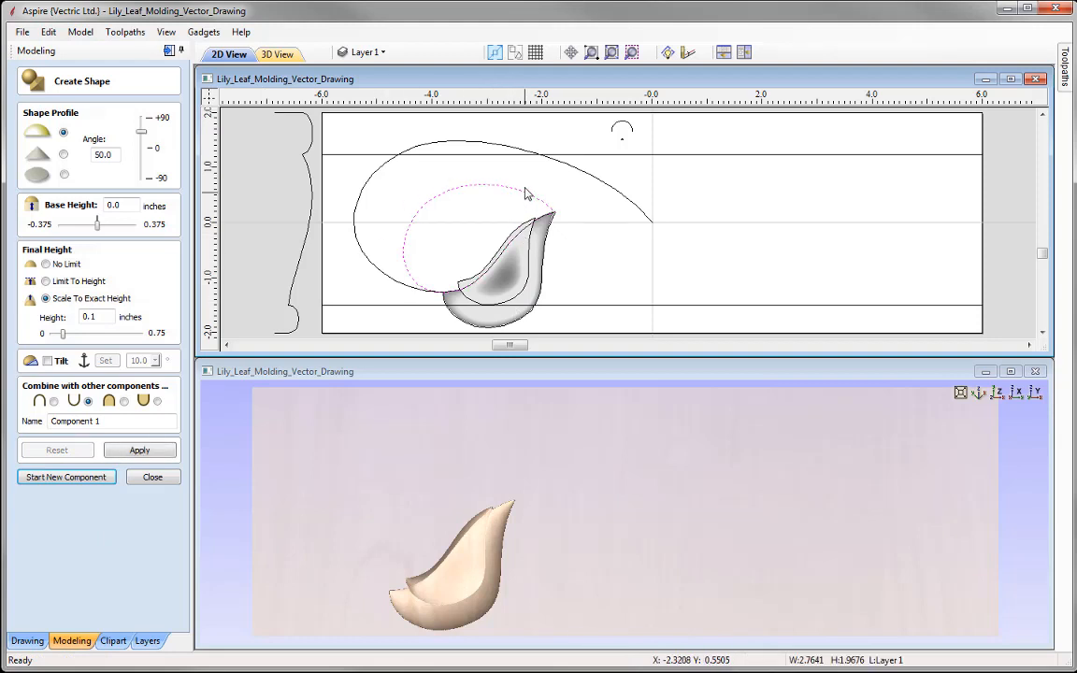
{"action": "double_click", "coordinate": [108, 154]}
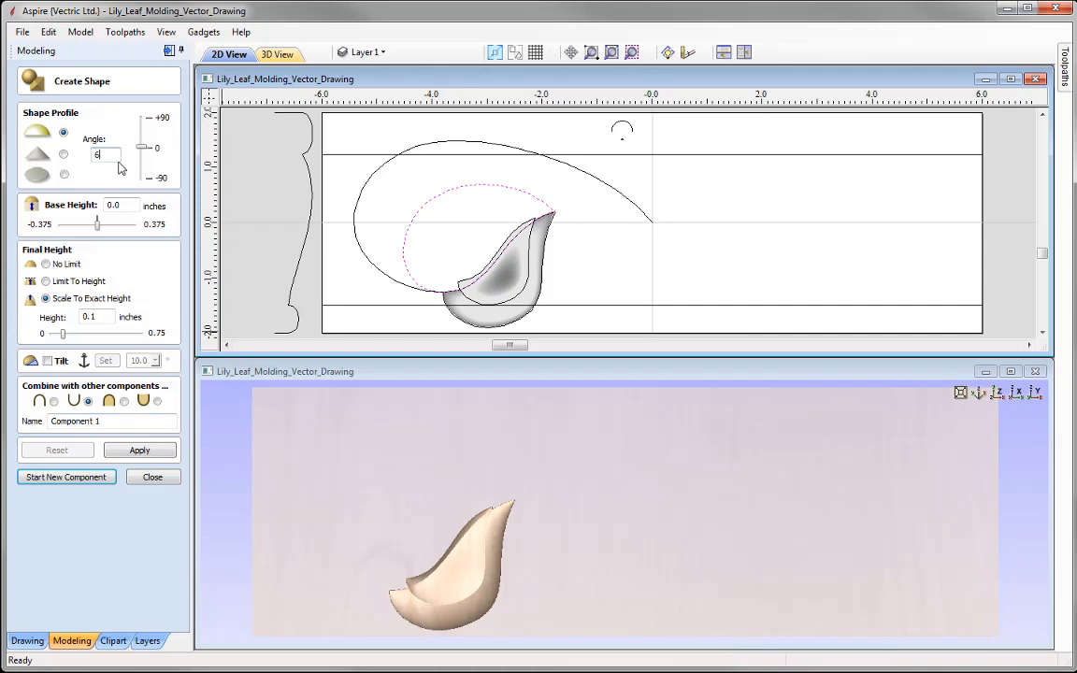
{"action": "type", "text": "65"}
{"action": "left_click", "coordinate": [92, 317]}
{"action": "left_click", "coordinate": [125, 402]}
{"action": "left_click", "coordinate": [105, 423]}
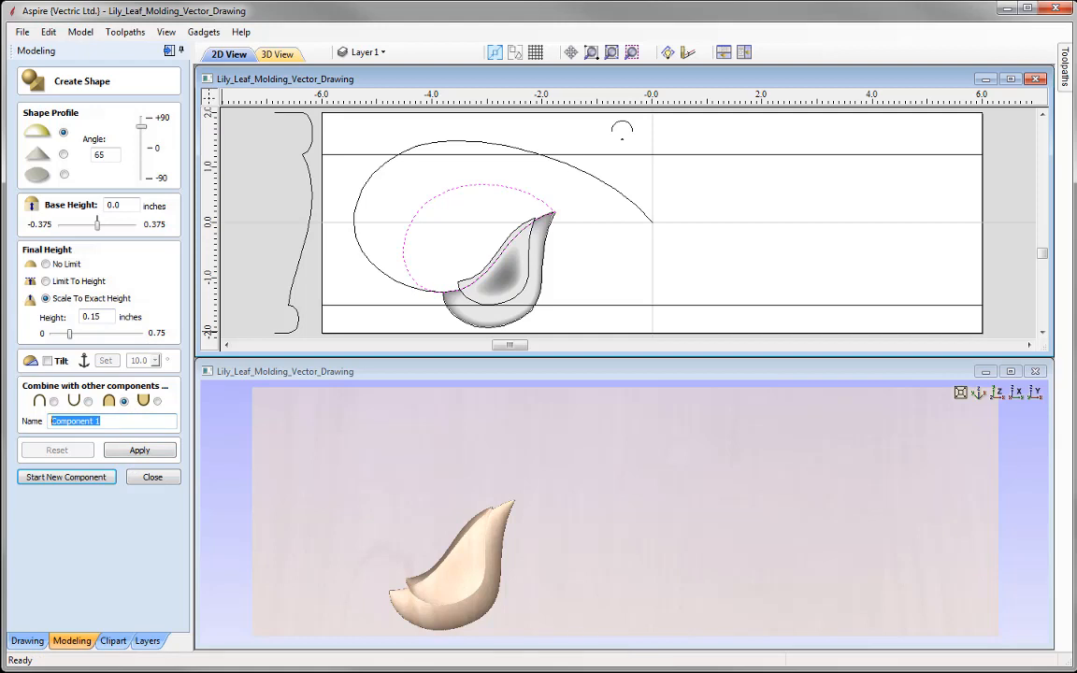
{"action": "type", "text": "Leaf 2"}
{"action": "left_click", "coordinate": [139, 450]}
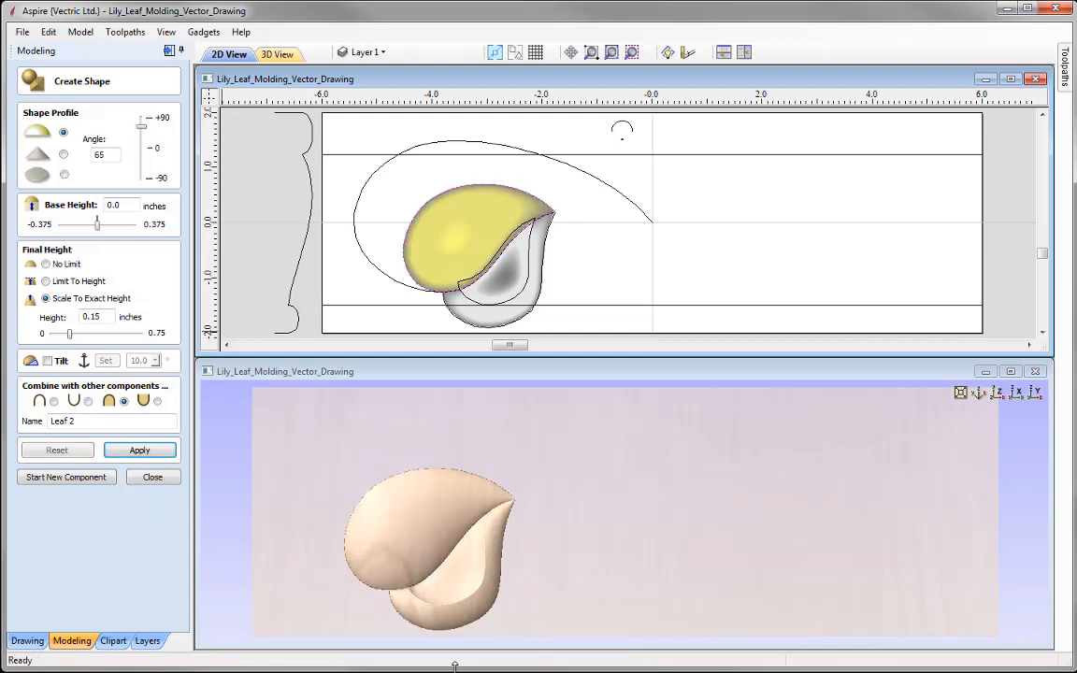
{"action": "left_click_drag", "start_coordinate": [612, 589], "coordinate": [812, 461]}
{"action": "scroll", "coordinate": [665, 512], "scroll_direction": "up", "scroll_amount": 3}
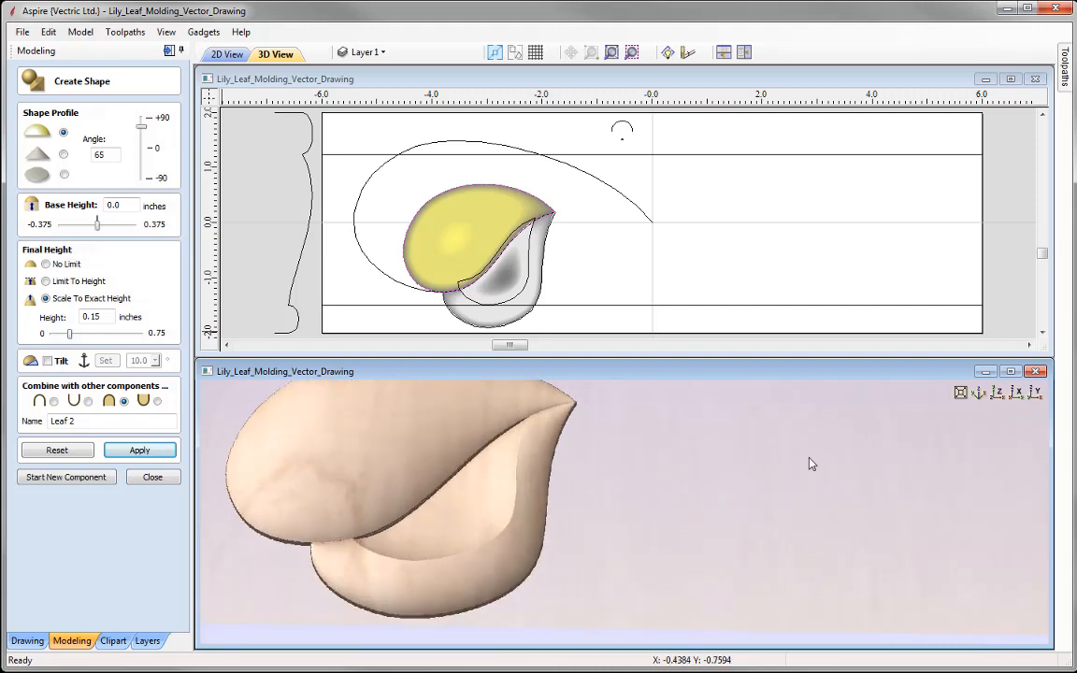
{"action": "left_click", "coordinate": [997, 393]}
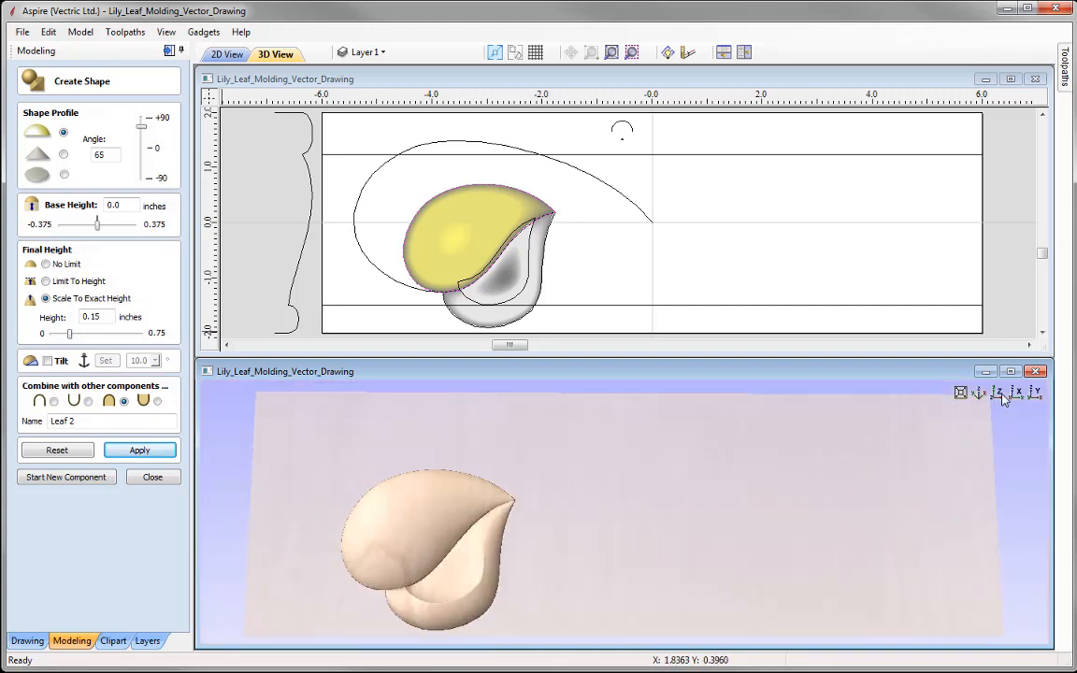
{"action": "left_click", "coordinate": [152, 479]}
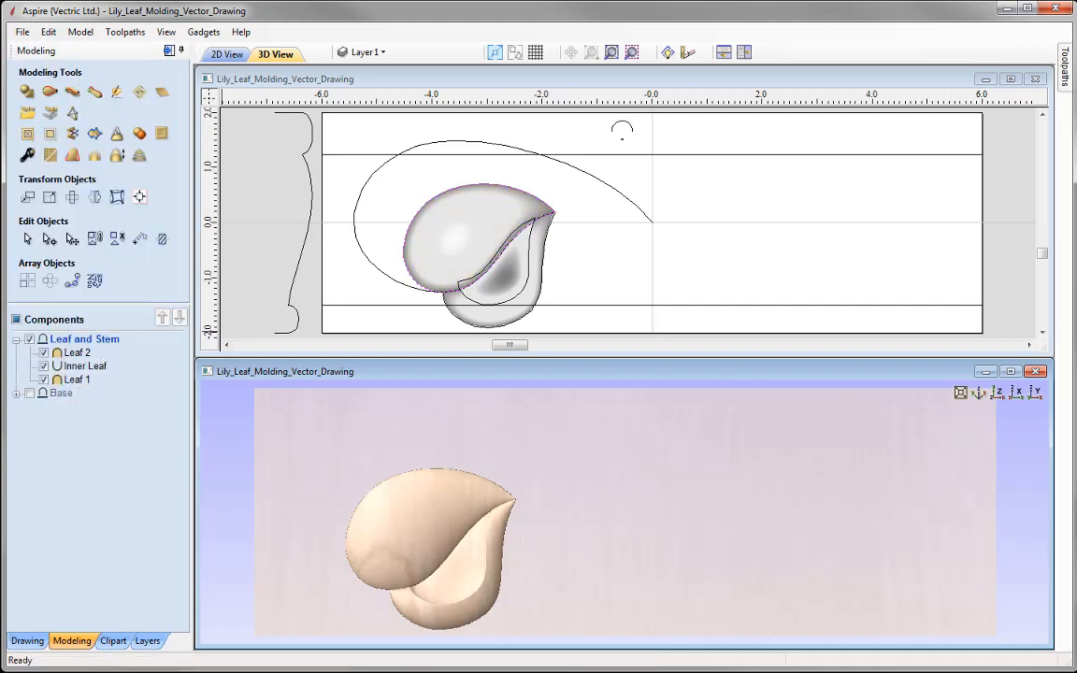
Start an Extrude and Weave using the long curved stem line as the drive rail
{"action": "key", "text": "F2"}
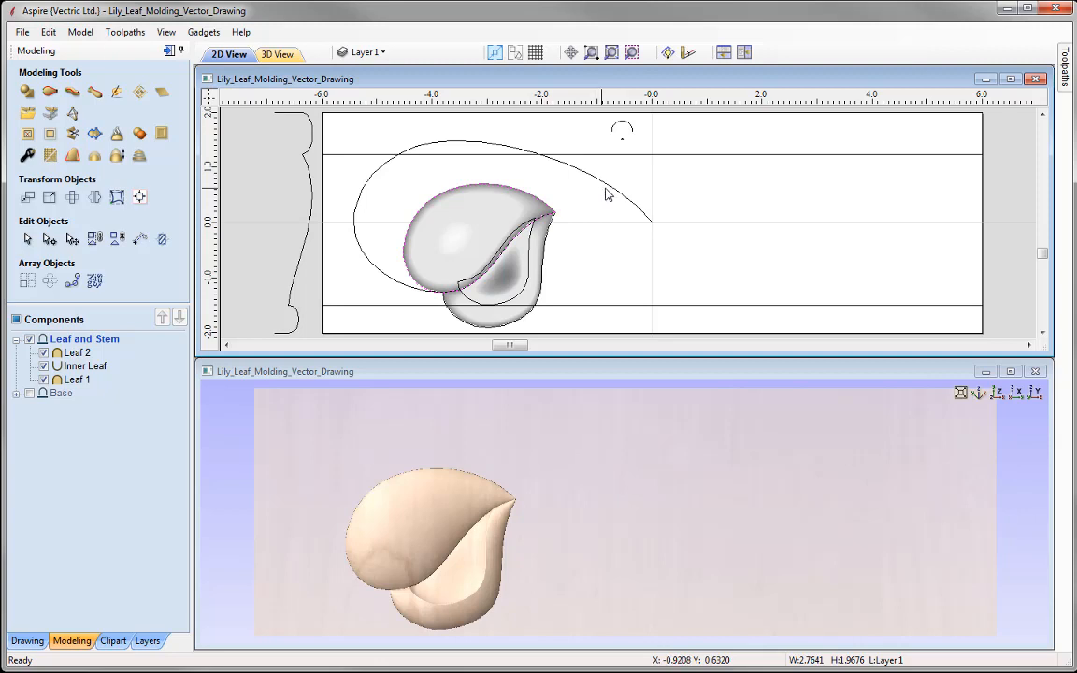
{"action": "left_click", "coordinate": [563, 172]}
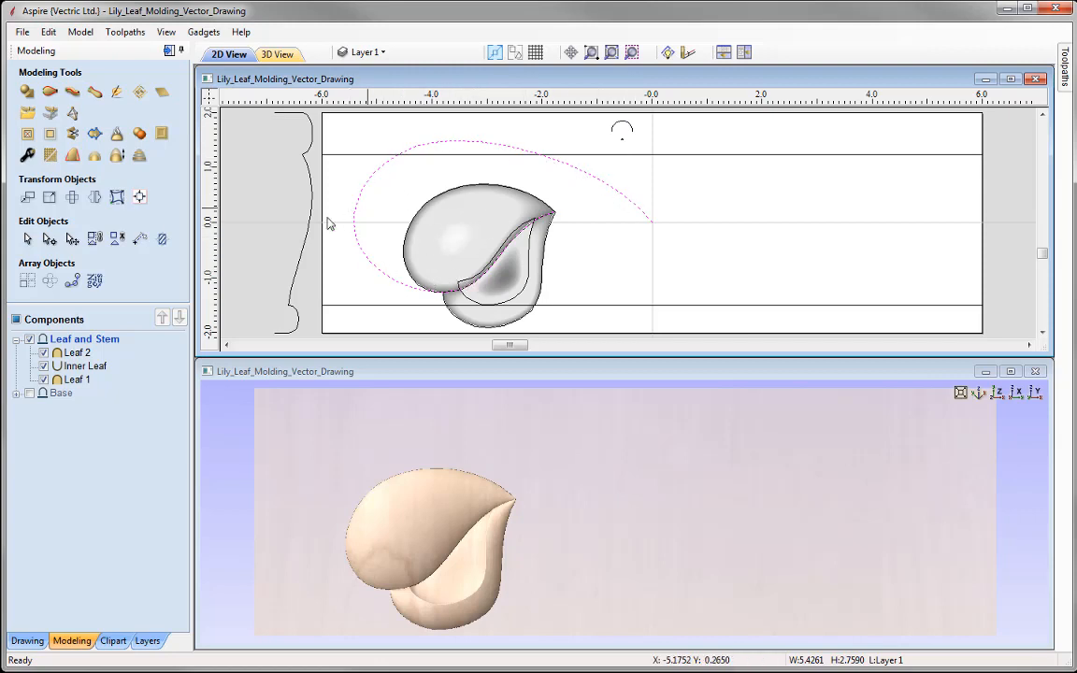
{"action": "left_click", "coordinate": [72, 93]}
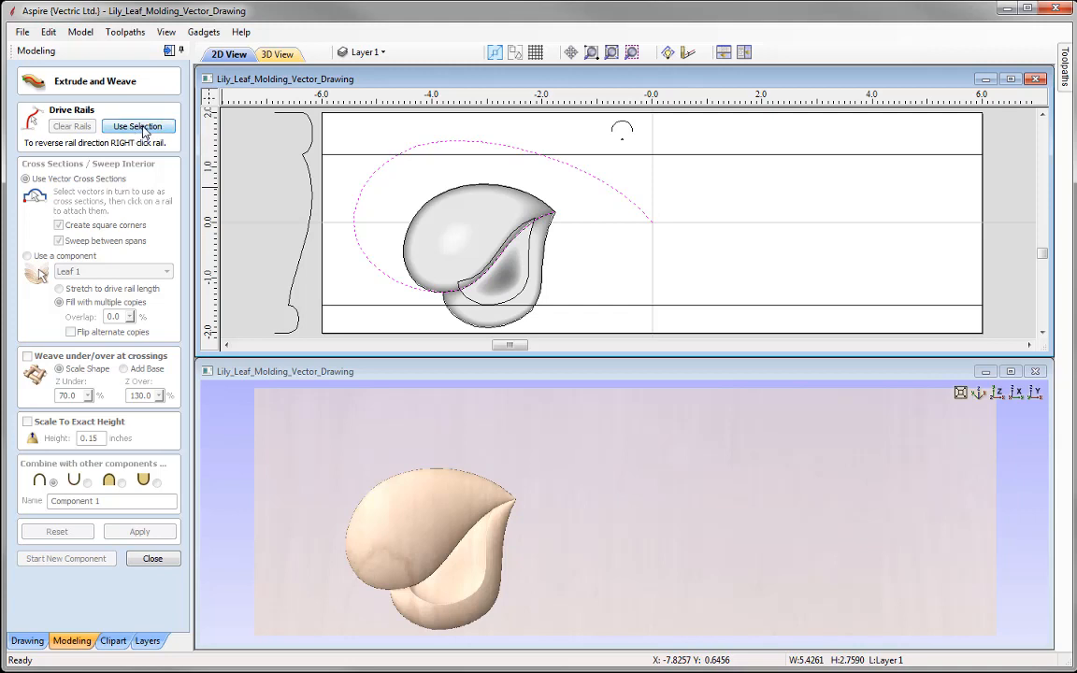
{"action": "left_click", "coordinate": [142, 128]}
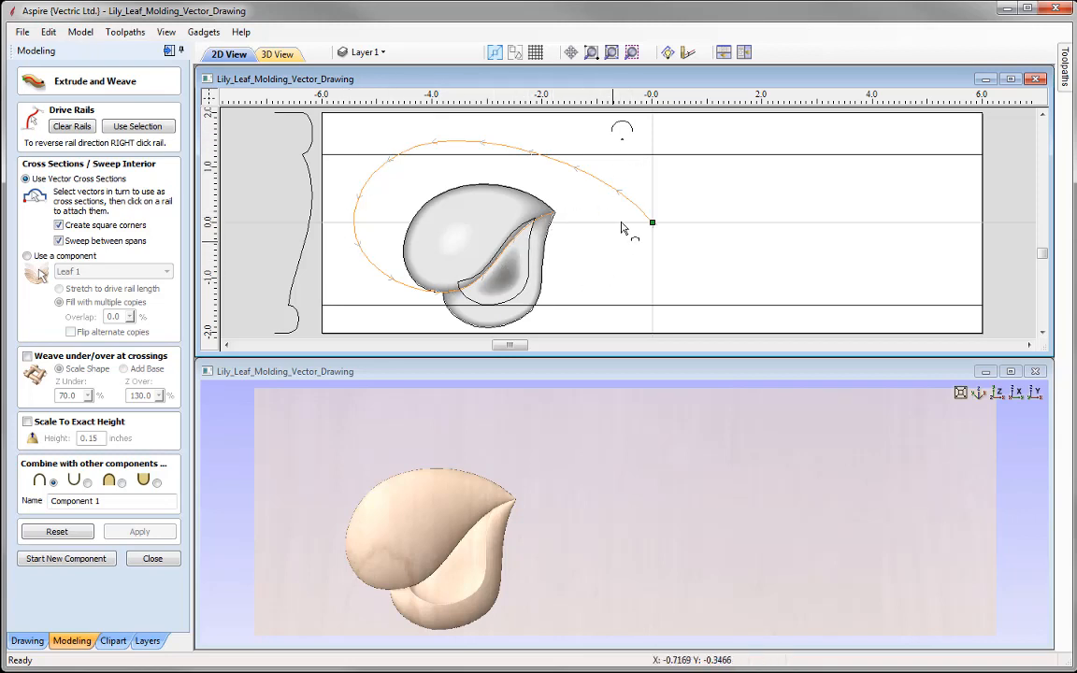
Extrude the stem with the large arc as the cross section at the rail's start and the tiny arc at its leaf end
{"action": "left_click", "coordinate": [609, 139]}
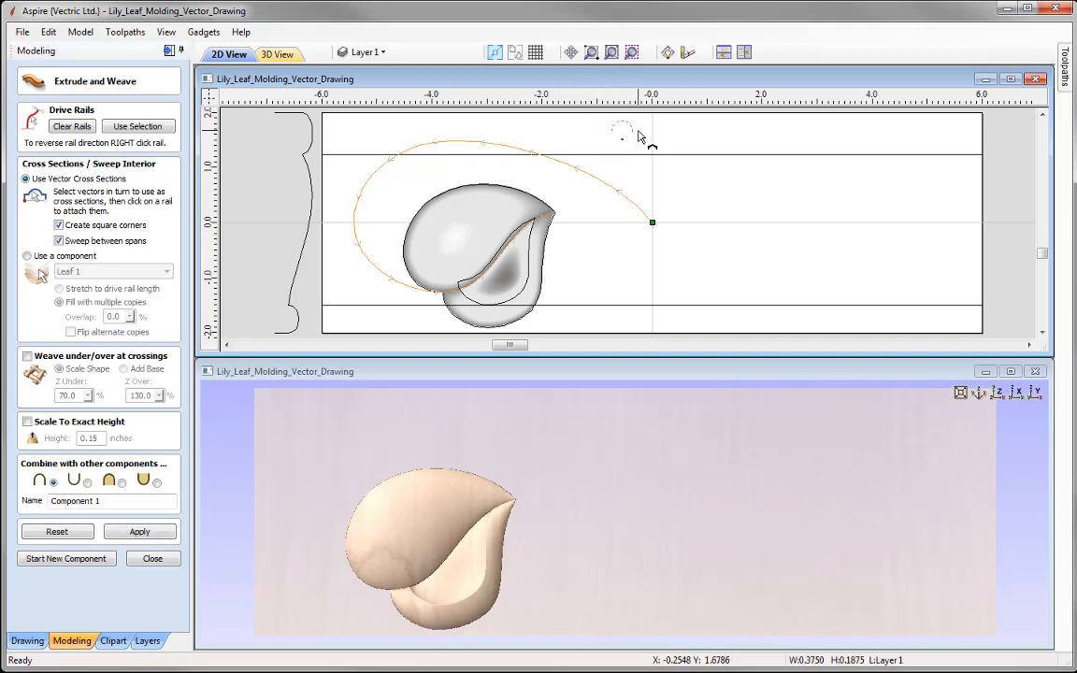
{"action": "left_click", "coordinate": [652, 227]}
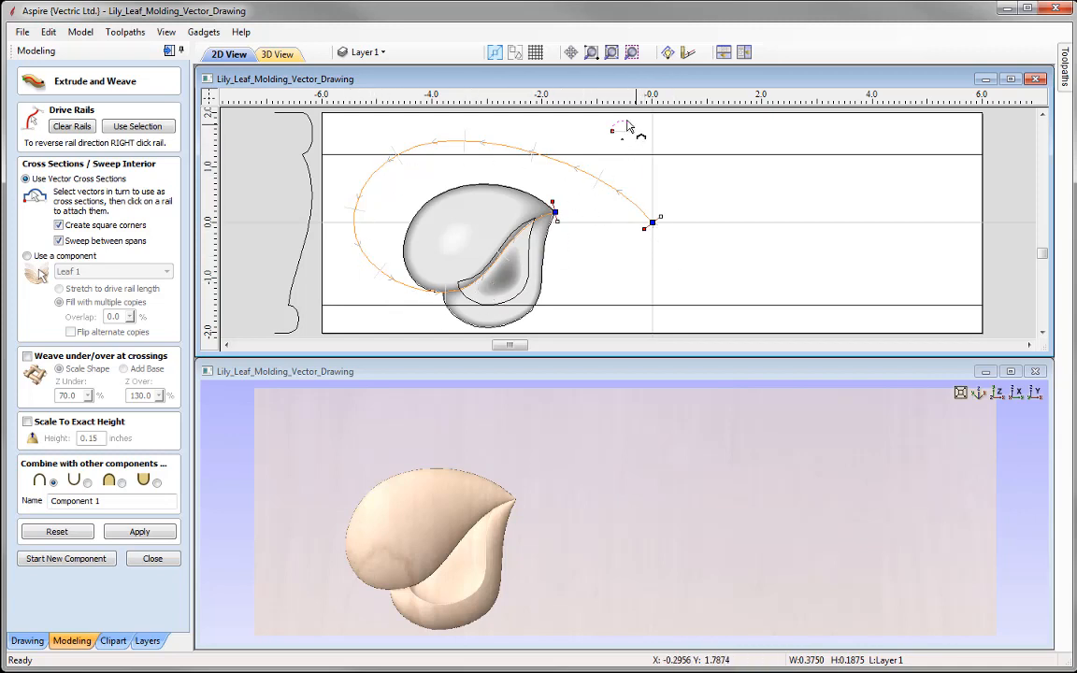
{"action": "left_click", "coordinate": [556, 212]}
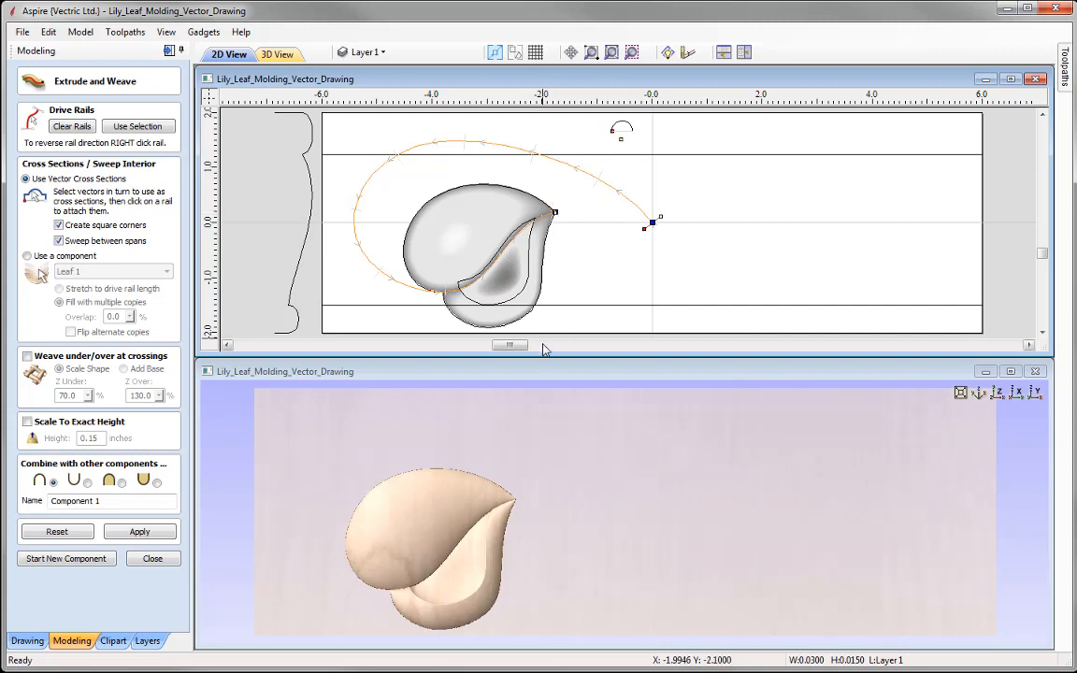
{"action": "left_click", "coordinate": [139, 531]}
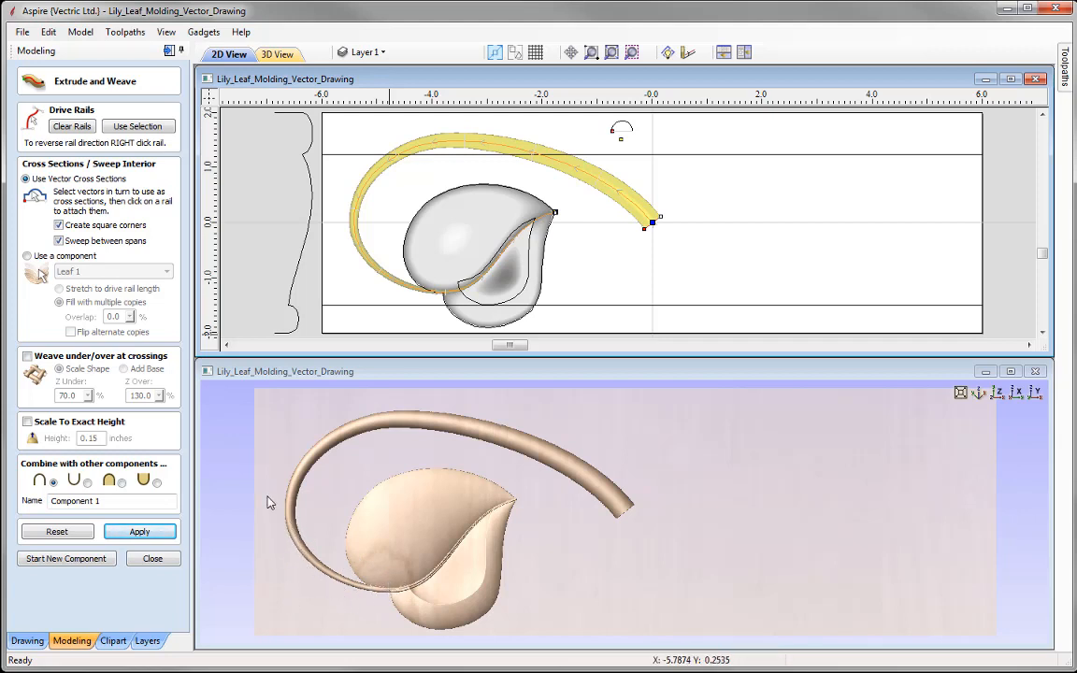
Smooth the stem rail's lower-left curve by adjusting the Bezier handles of its nodes
{"action": "left_click", "coordinate": [352, 285]}
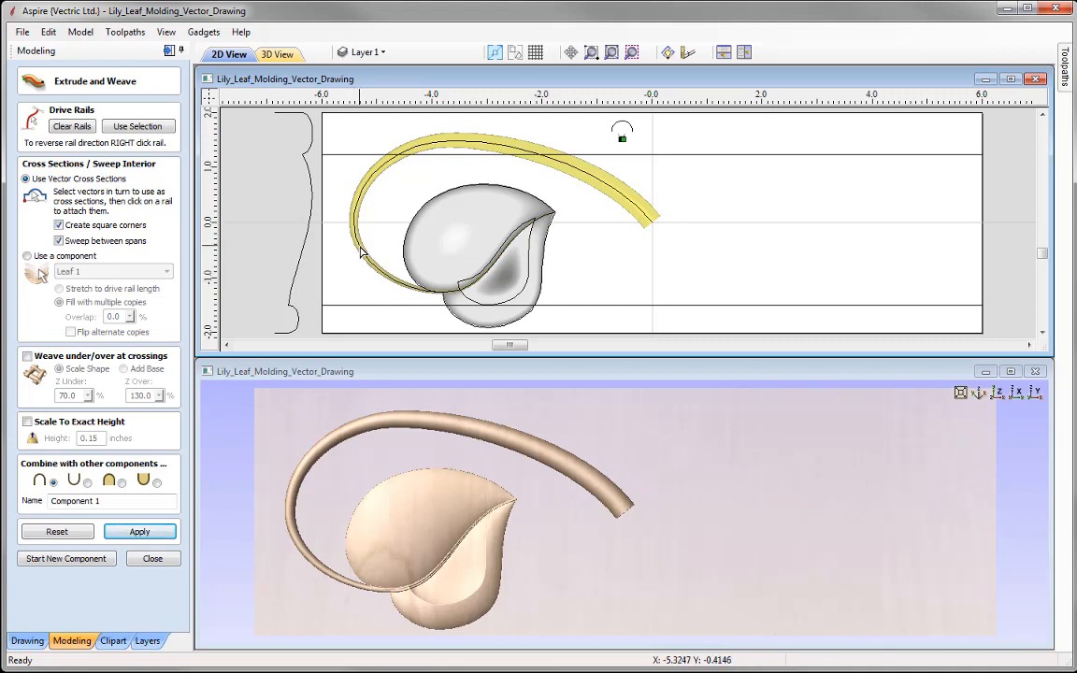
{"action": "left_click", "coordinate": [363, 253]}
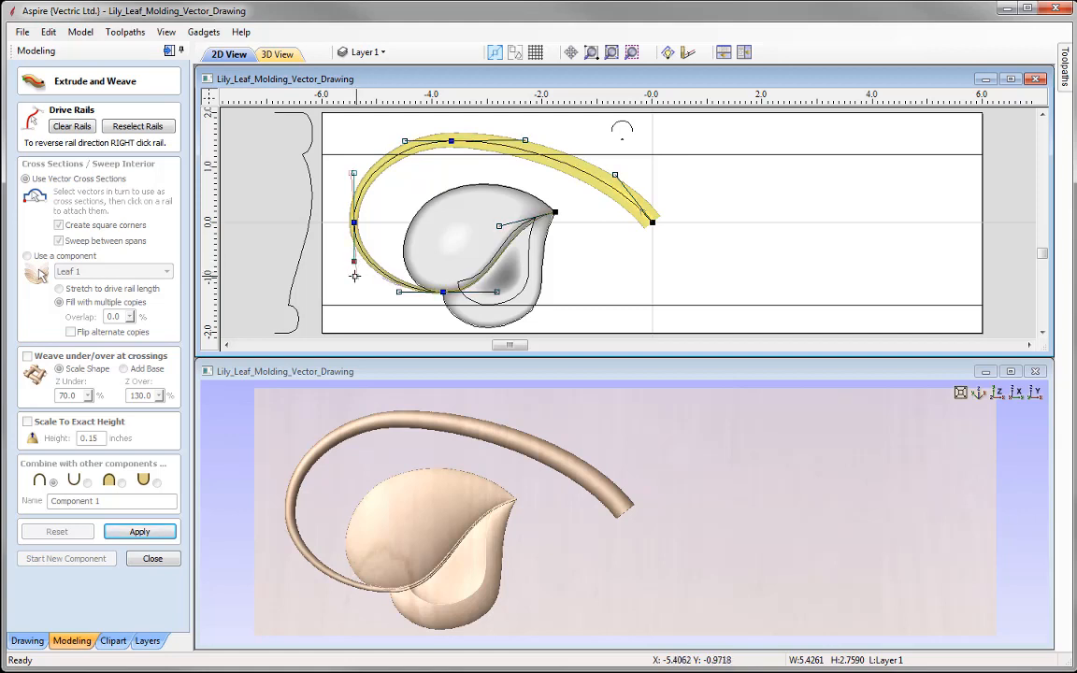
{"action": "right_click", "coordinate": [354, 276]}
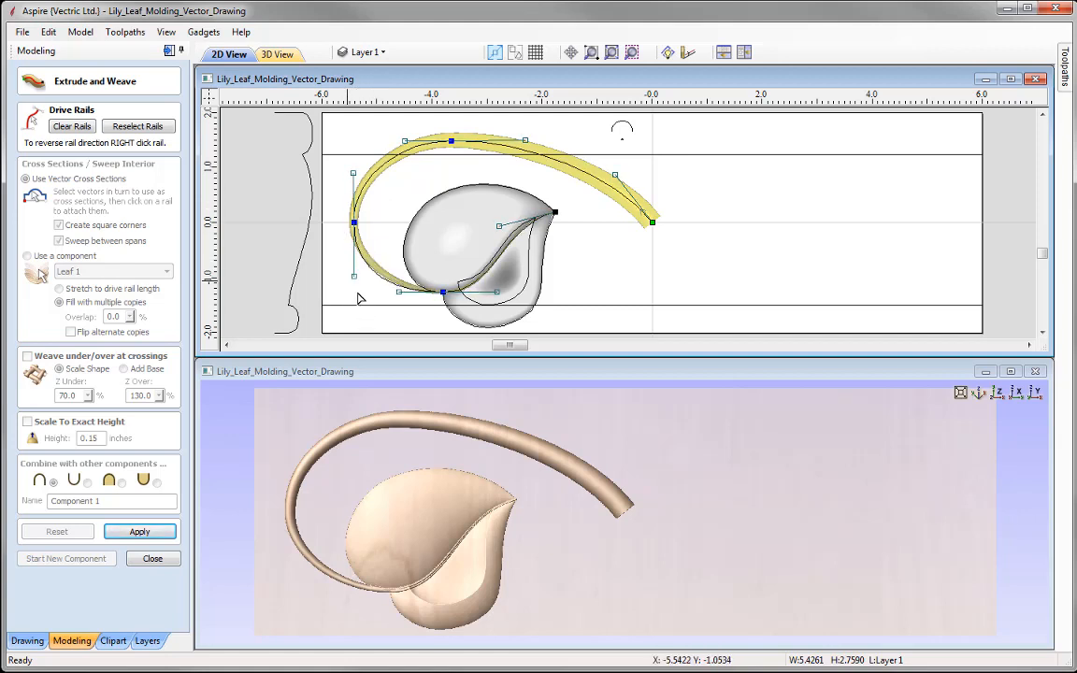
{"action": "left_click_drag", "start_coordinate": [398, 293], "coordinate": [399, 297]}
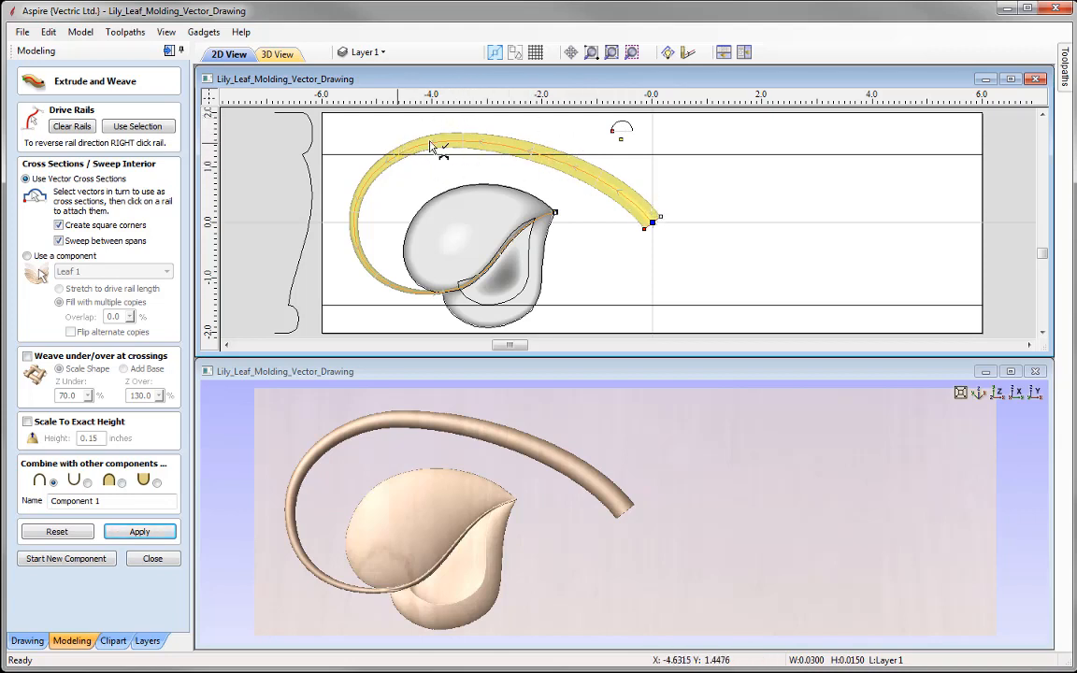
Attach the large arc as an additional cross section on the rail's upper-left bend and recalculate the stem extrusion
{"action": "left_click", "coordinate": [629, 129]}
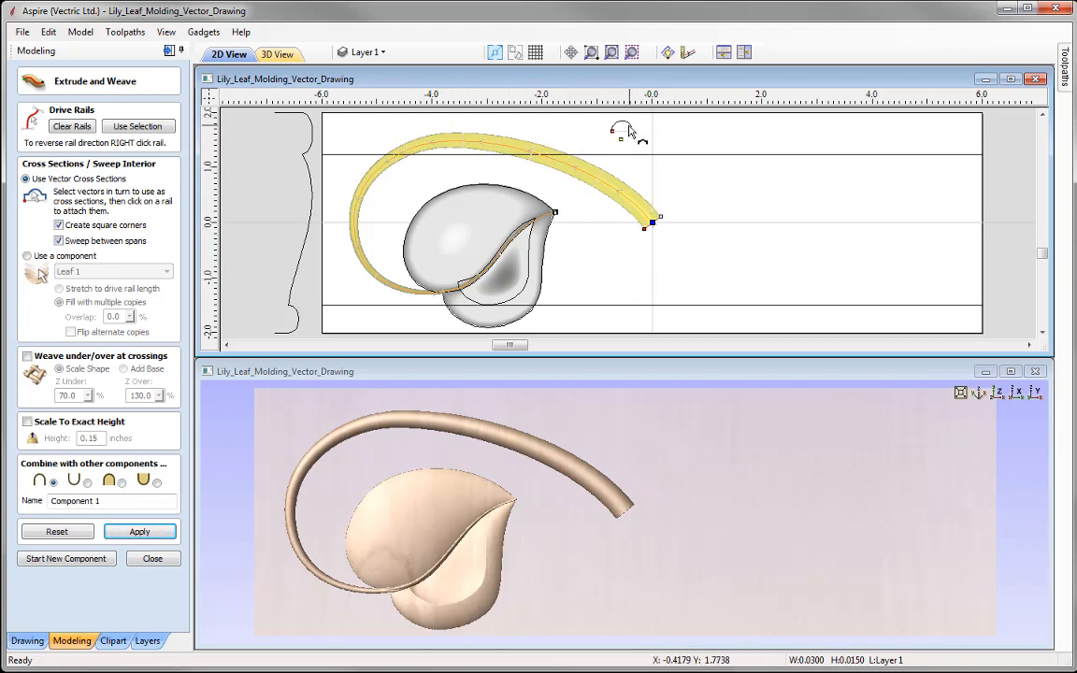
{"action": "left_click", "coordinate": [381, 169]}
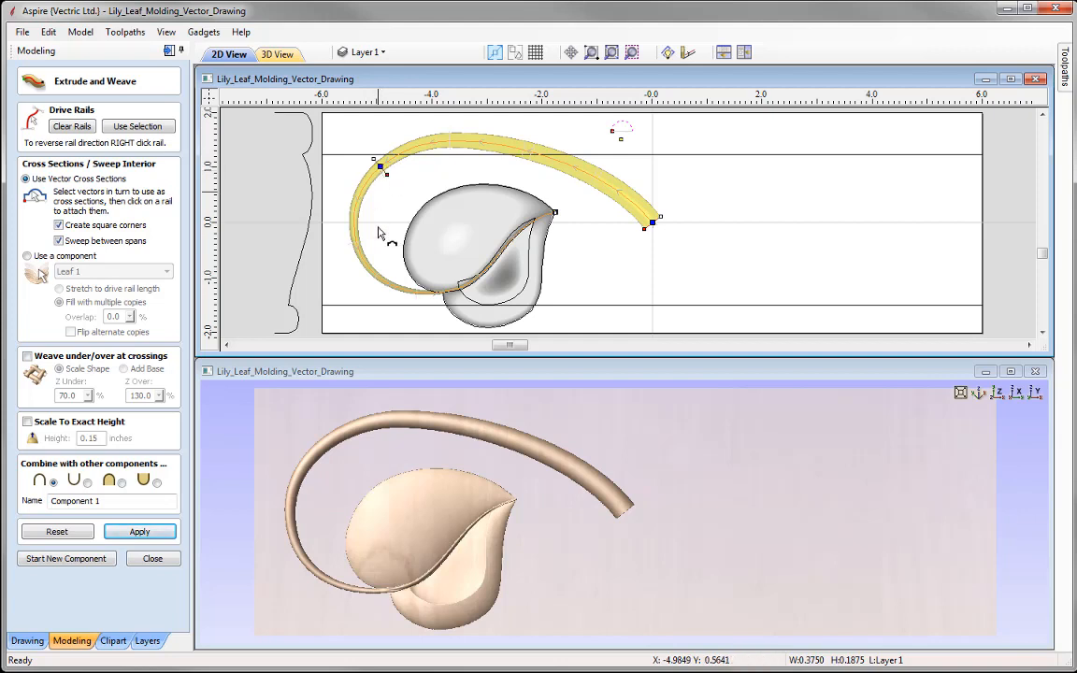
{"action": "left_click", "coordinate": [139, 531]}
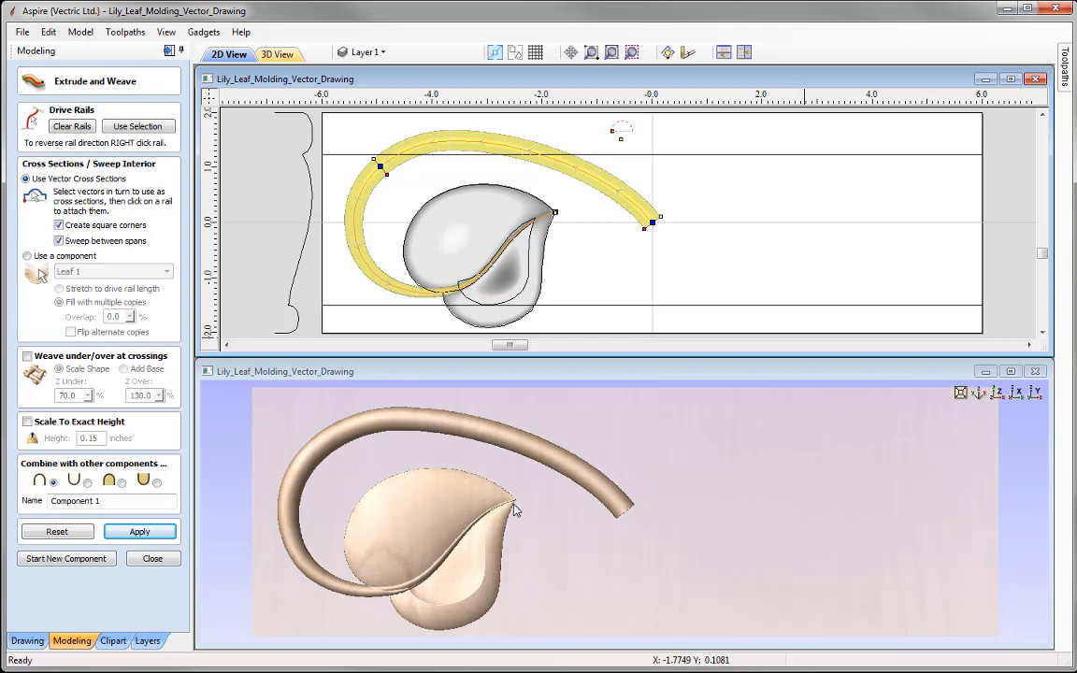
Pull the stem rail's end node slightly inside the leaf tip and recalculate the extrusion
{"action": "left_click_drag", "start_coordinate": [516, 516], "coordinate": [534, 577]}
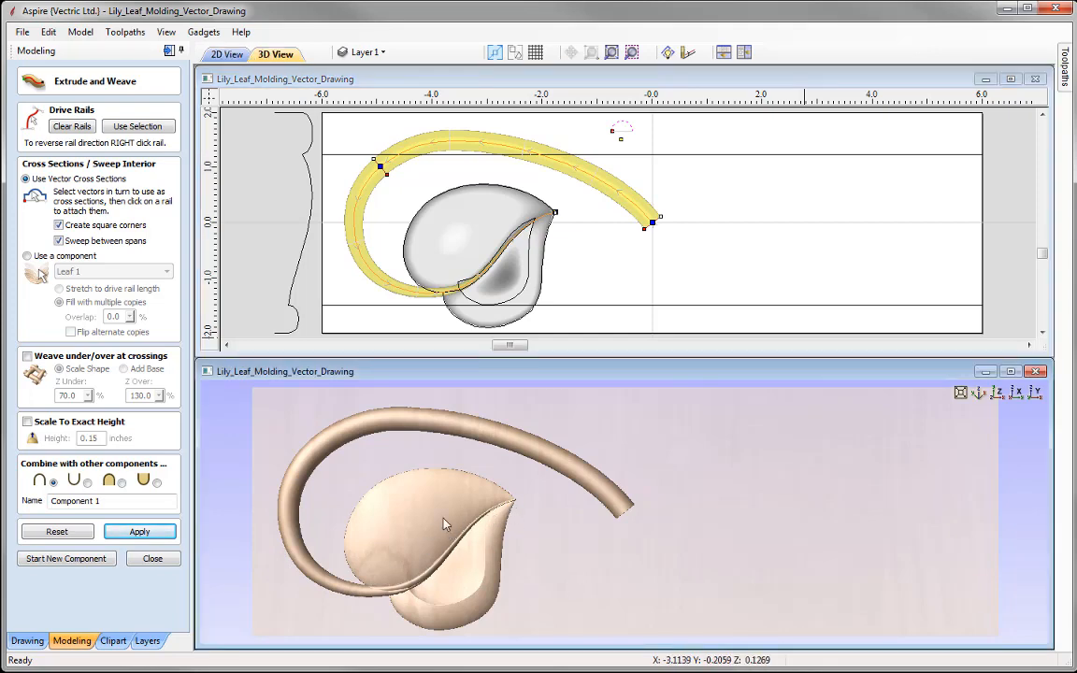
{"action": "scroll", "coordinate": [449, 519], "scroll_direction": "up", "scroll_amount": 3}
{"action": "scroll", "coordinate": [456, 514], "scroll_direction": "up", "scroll_amount": 3}
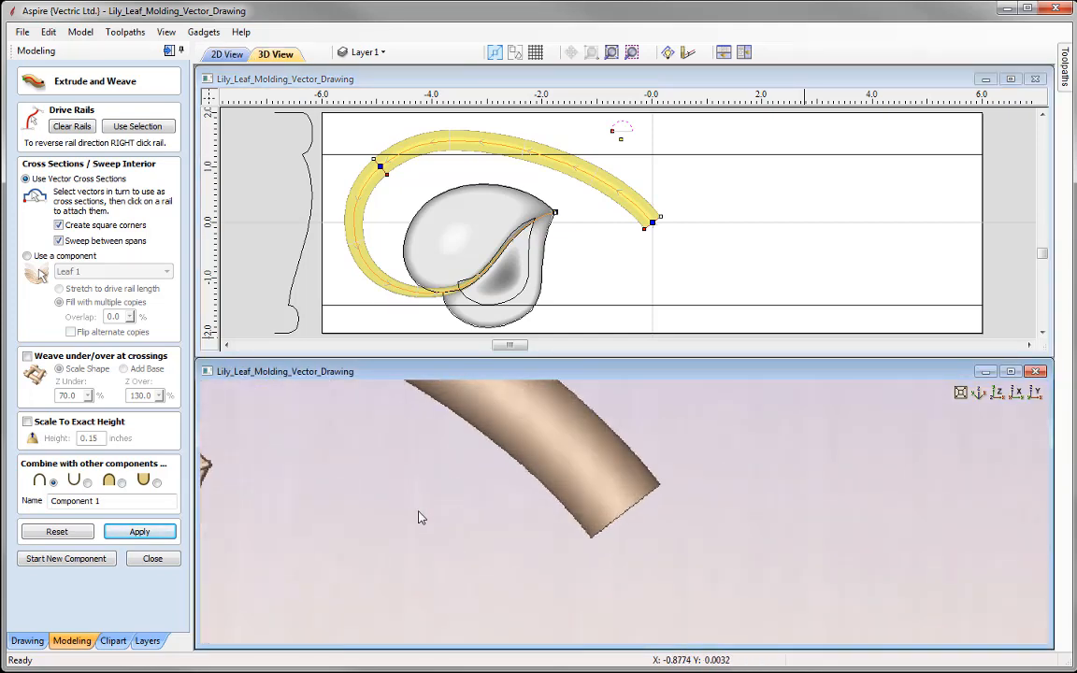
{"action": "left_click_drag", "start_coordinate": [419, 517], "coordinate": [869, 498]}
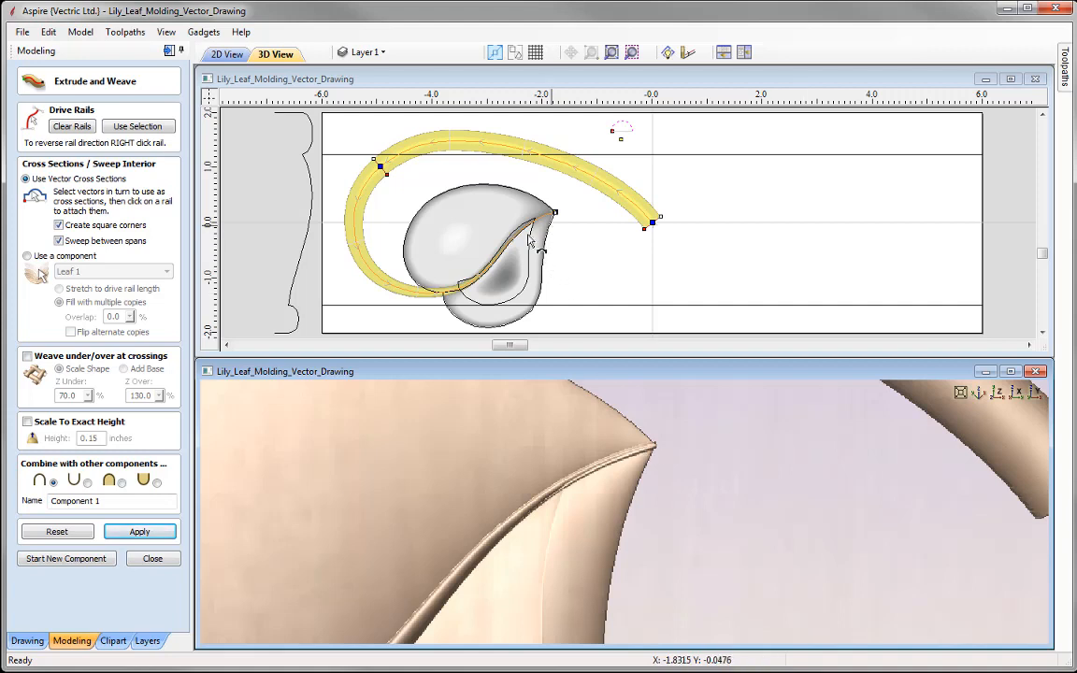
{"action": "left_click", "coordinate": [581, 243]}
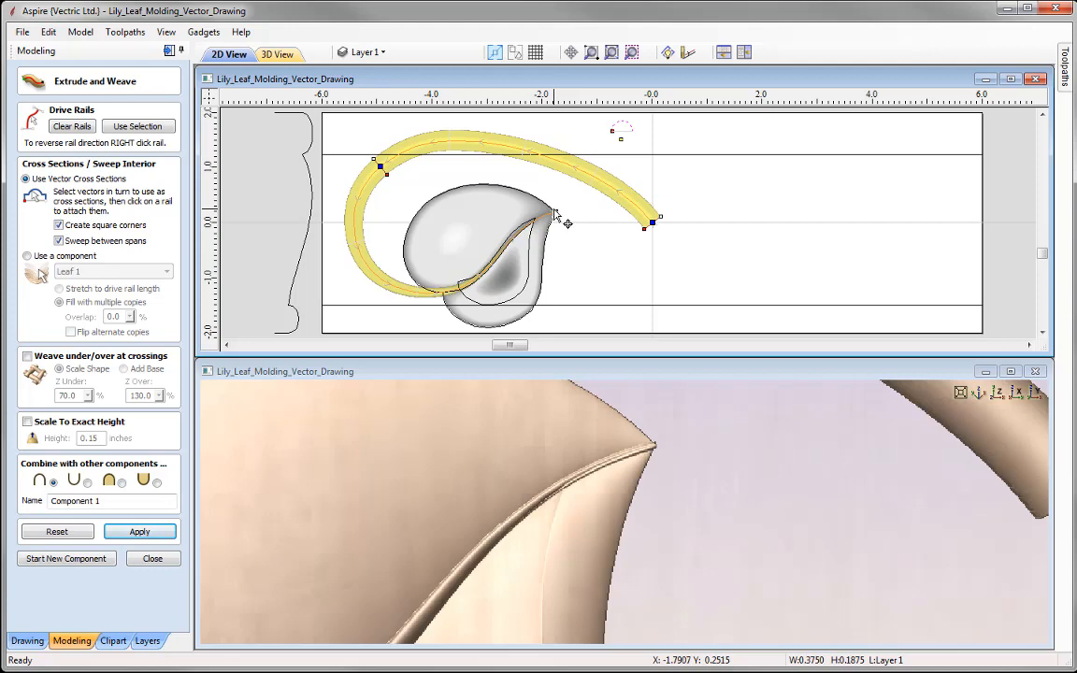
{"action": "scroll", "coordinate": [554, 213], "scroll_direction": "up", "scroll_amount": 6}
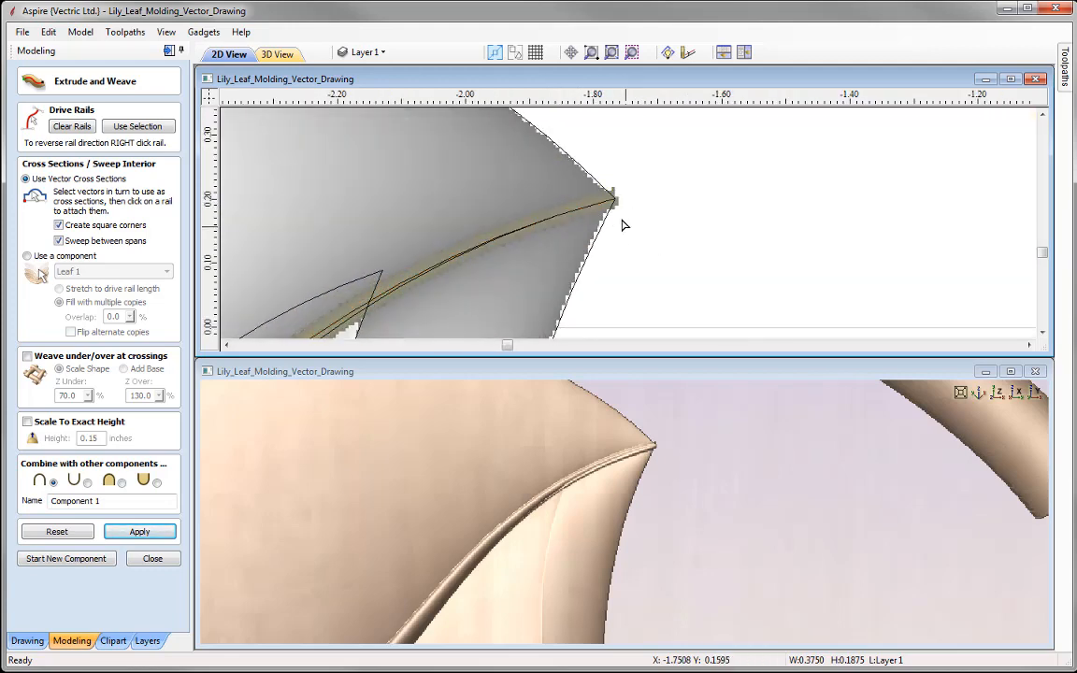
{"action": "left_click", "coordinate": [603, 208]}
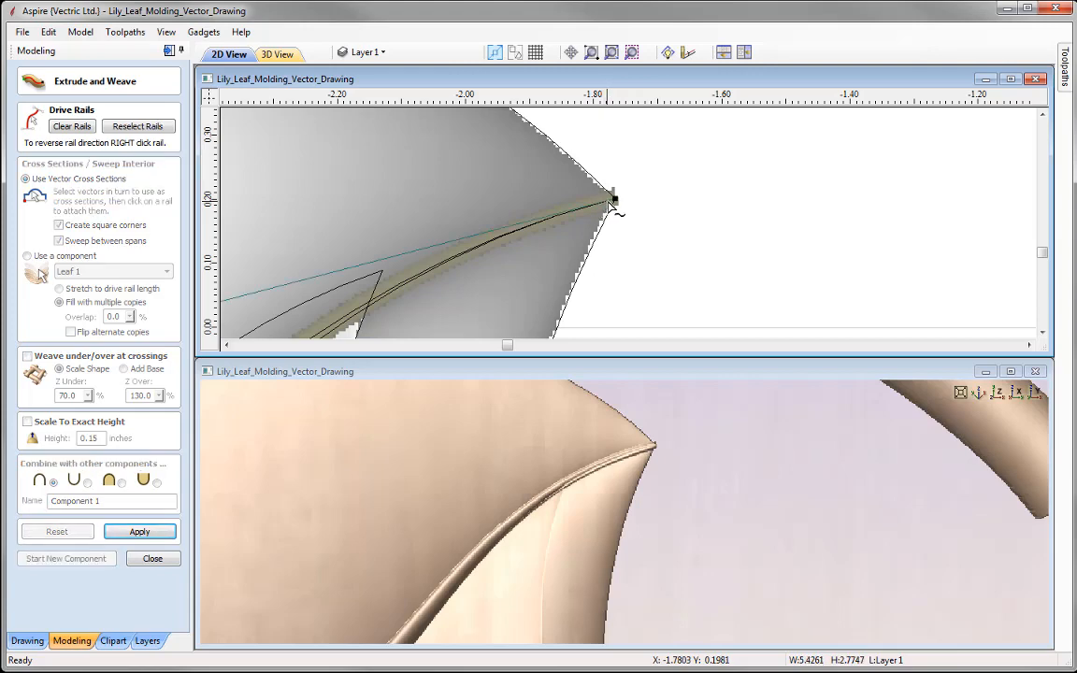
{"action": "left_click_drag", "start_coordinate": [614, 200], "coordinate": [600, 202]}
{"action": "scroll", "coordinate": [632, 185], "scroll_direction": "down", "scroll_amount": 4}
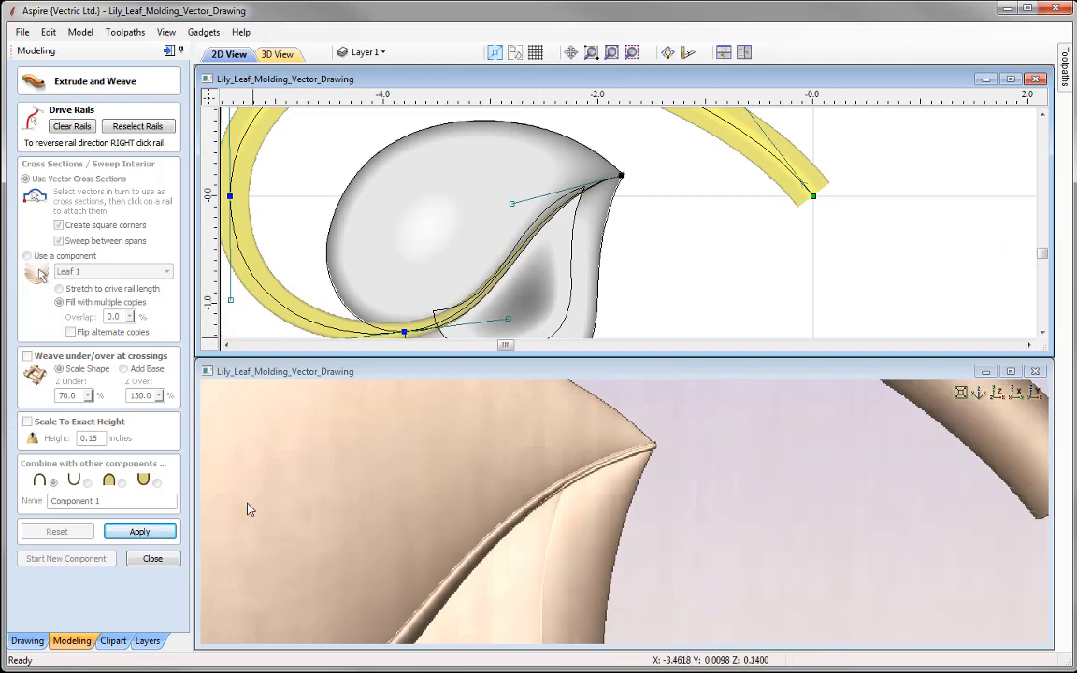
{"action": "left_click", "coordinate": [139, 531]}
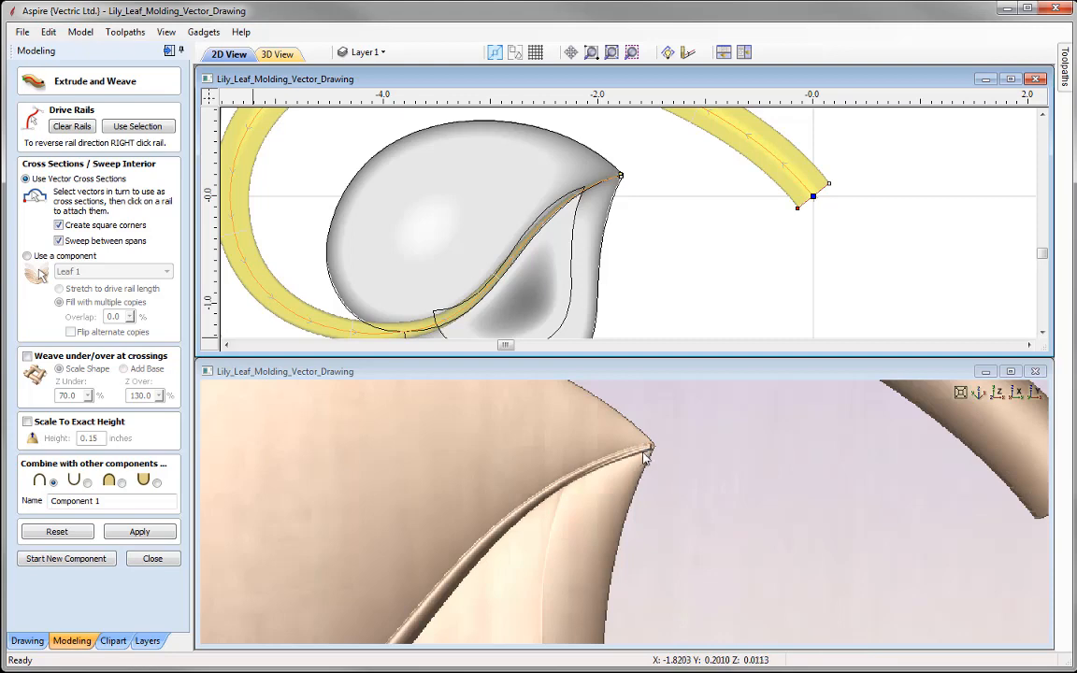
Set the stem to merge with other components, scale it to an exact height of 0.15 inches, and recalculate it
{"action": "left_click", "coordinate": [691, 468]}
{"action": "scroll", "coordinate": [692, 468], "scroll_direction": "down", "scroll_amount": 5}
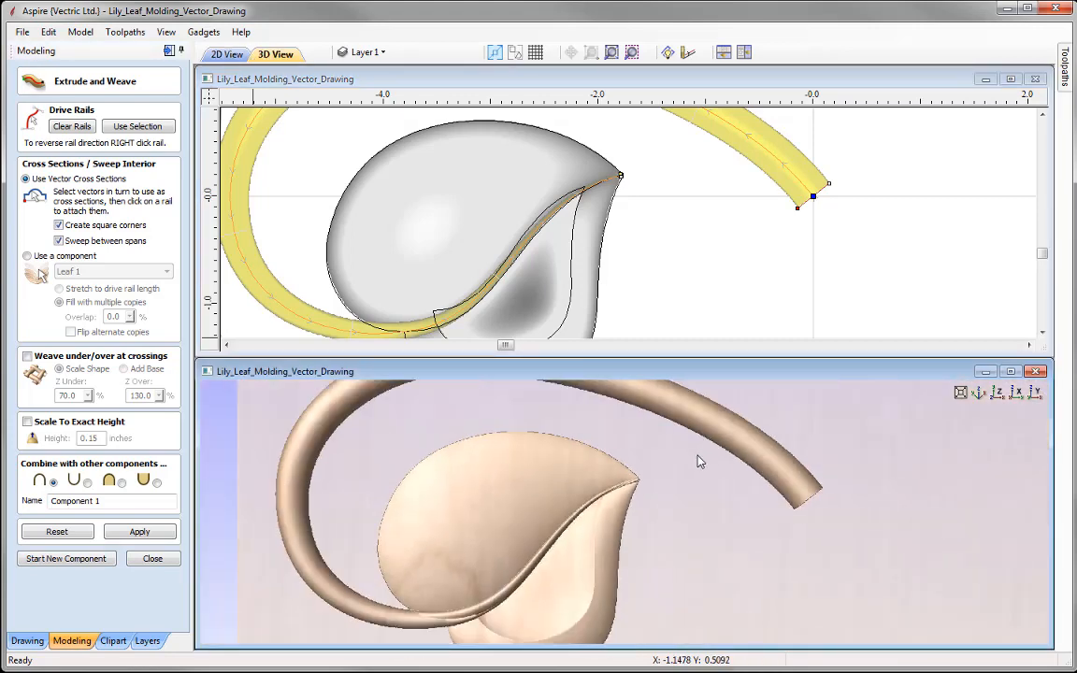
{"action": "left_click", "coordinate": [997, 395]}
{"action": "left_click", "coordinate": [902, 204]}
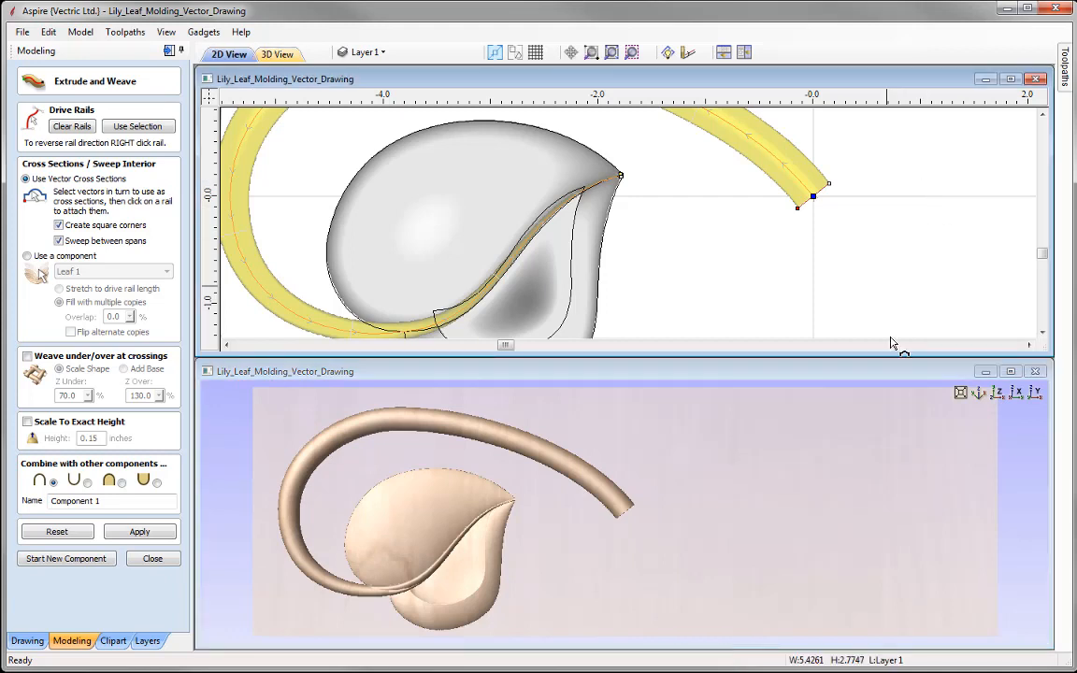
{"action": "left_click", "coordinate": [611, 53]}
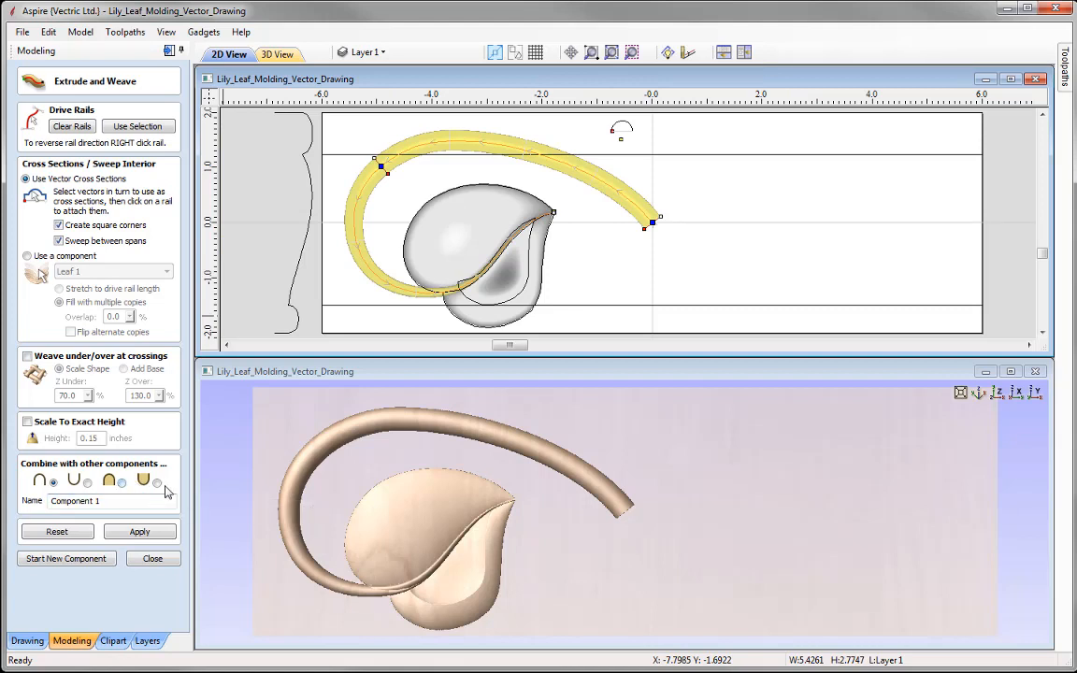
{"action": "left_click", "coordinate": [122, 482]}
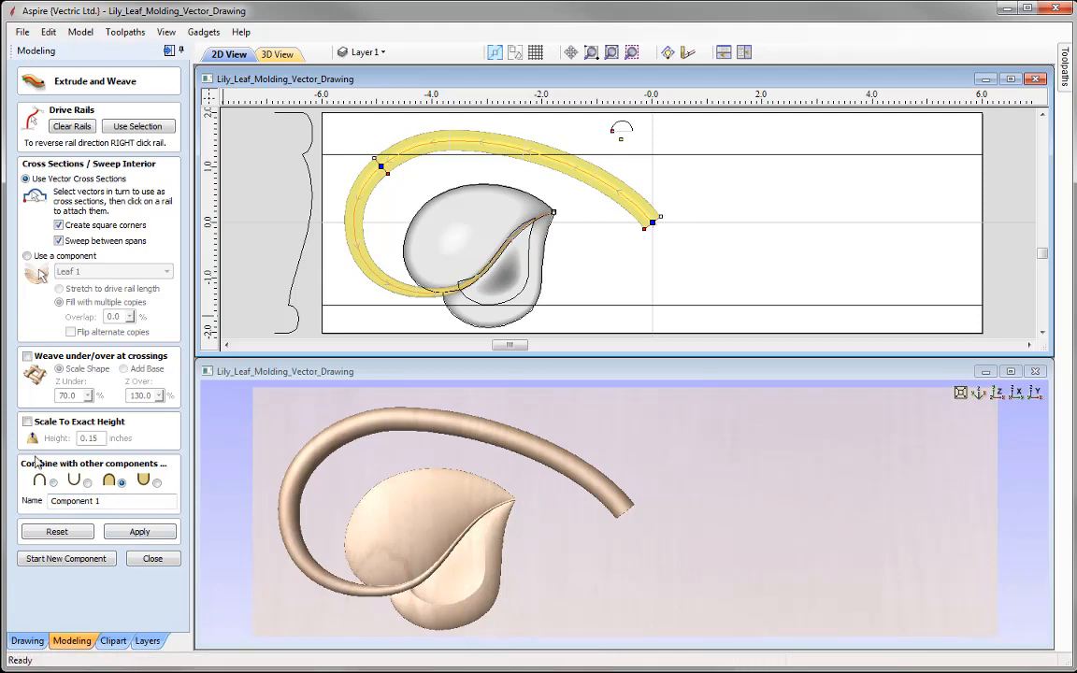
{"action": "left_click", "coordinate": [28, 423]}
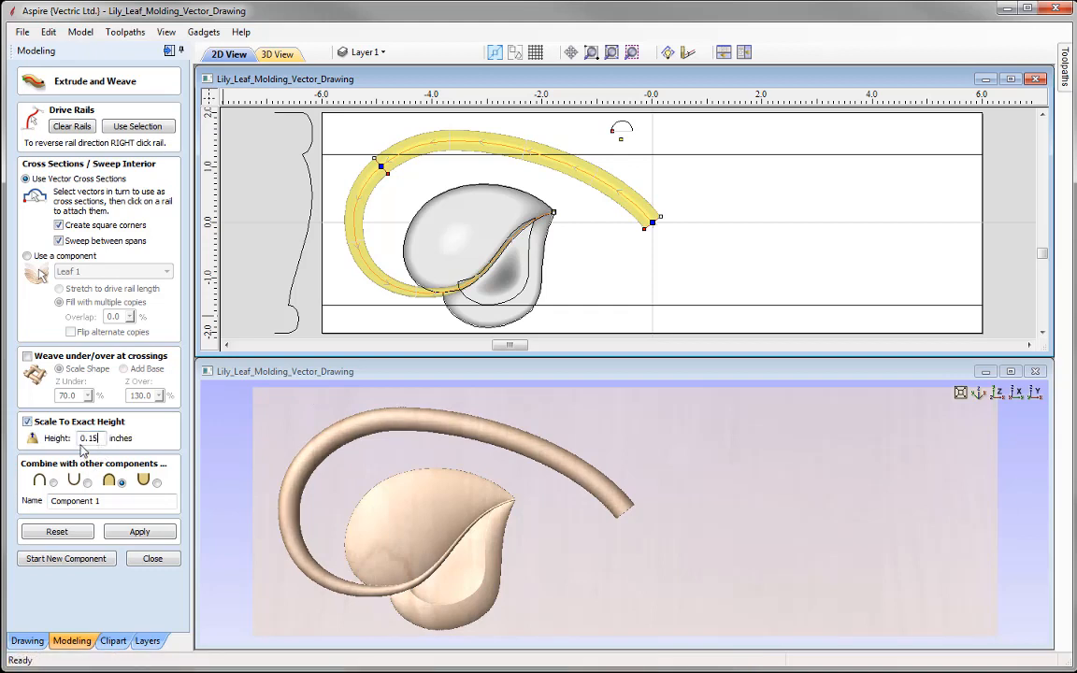
{"action": "left_click", "coordinate": [139, 531]}
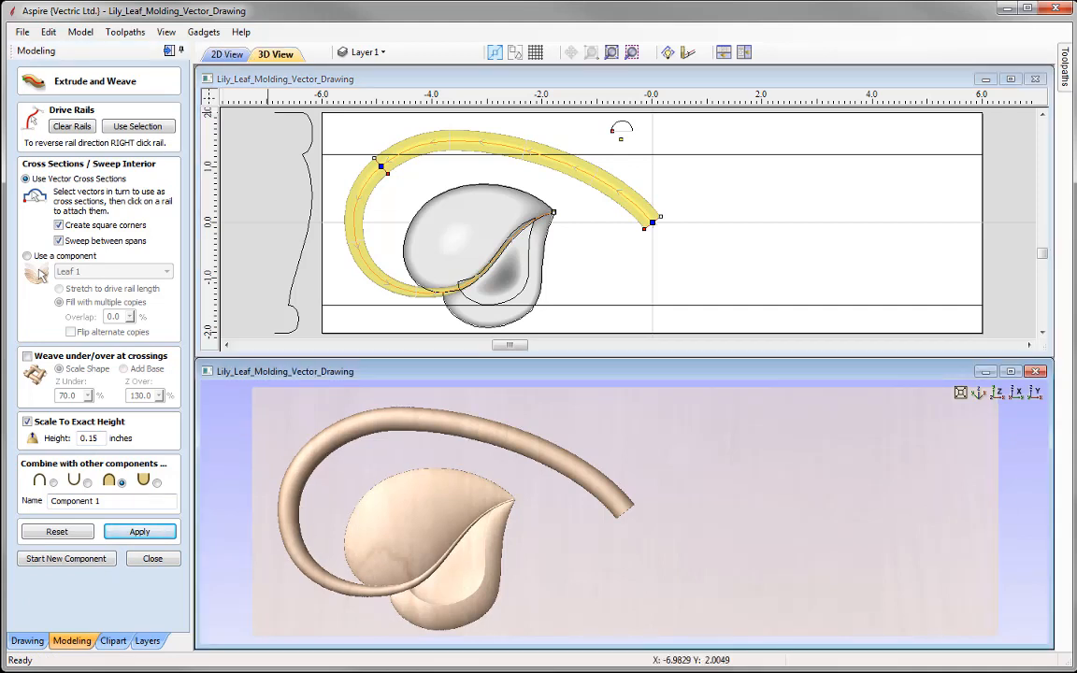
Name the extruded component Stem, apply the name, and close Extrude and Weave
{"action": "left_click_drag", "start_coordinate": [131, 501], "coordinate": [49, 501]}
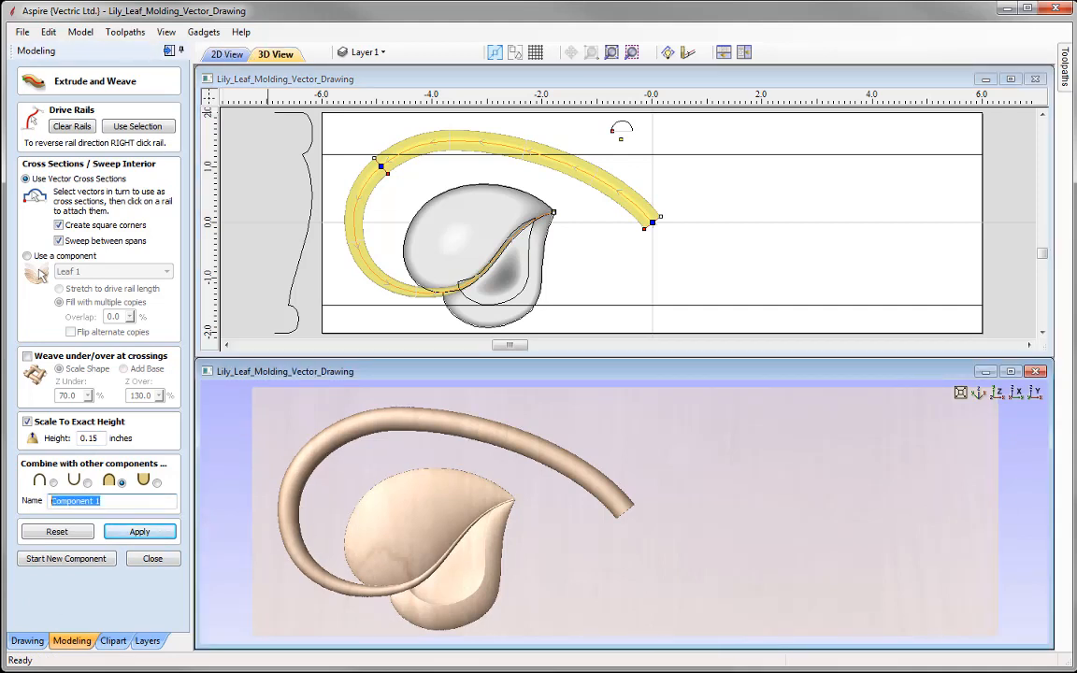
{"action": "type", "text": "Stem"}
{"action": "key", "text": "Return"}
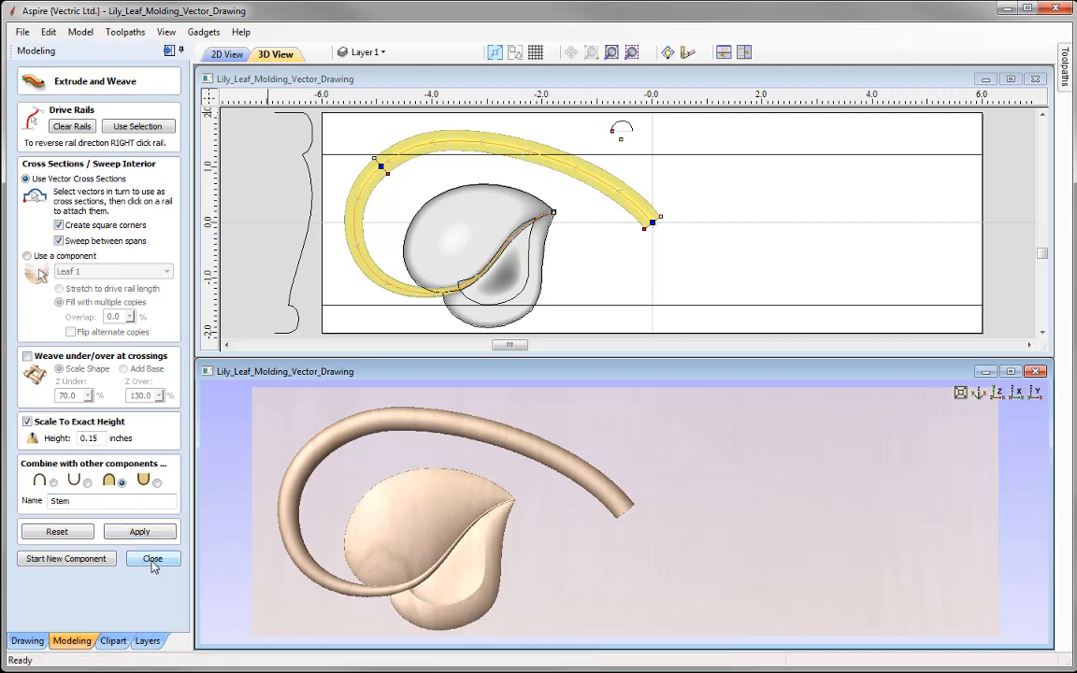
{"action": "left_click", "coordinate": [153, 559]}
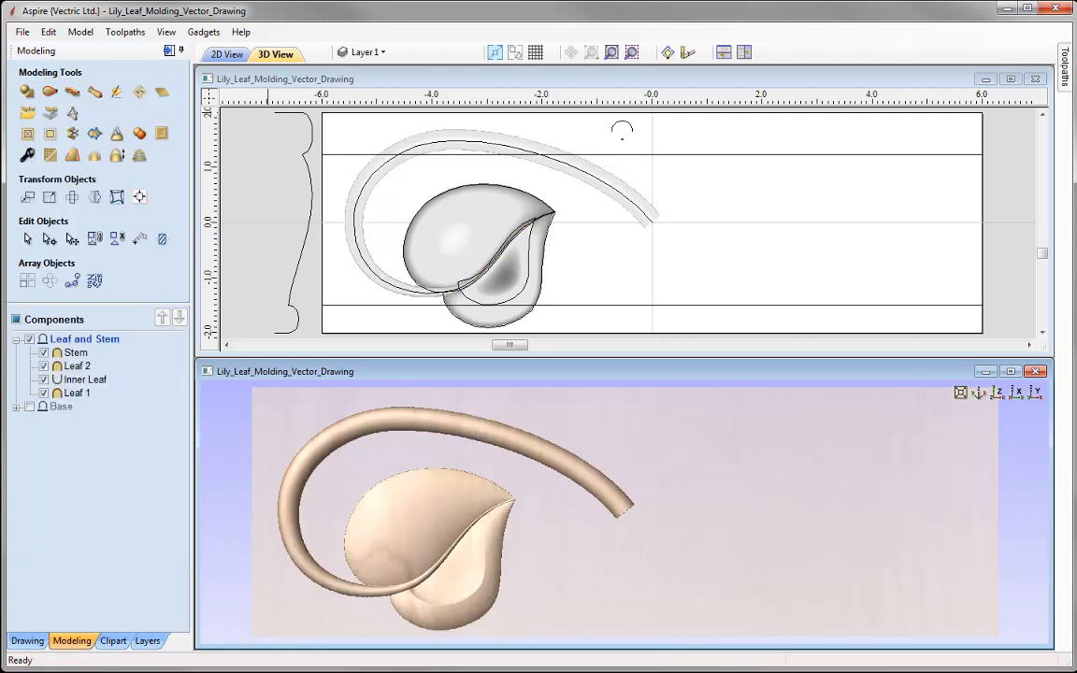
Select Stem, Leaf 2, Inner Leaf and Leaf 1 together and make a scaled-down copy about 3.49 by 2.18 inches, centered on the originals
{"action": "left_click", "coordinate": [574, 128]}
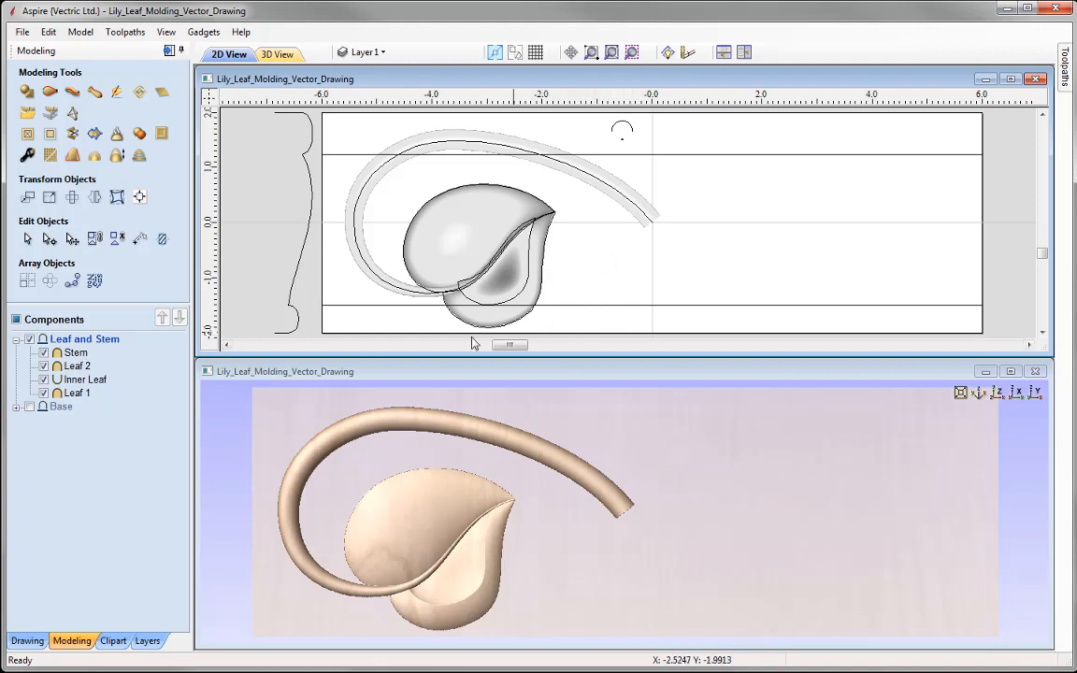
{"action": "left_click", "coordinate": [75, 354]}
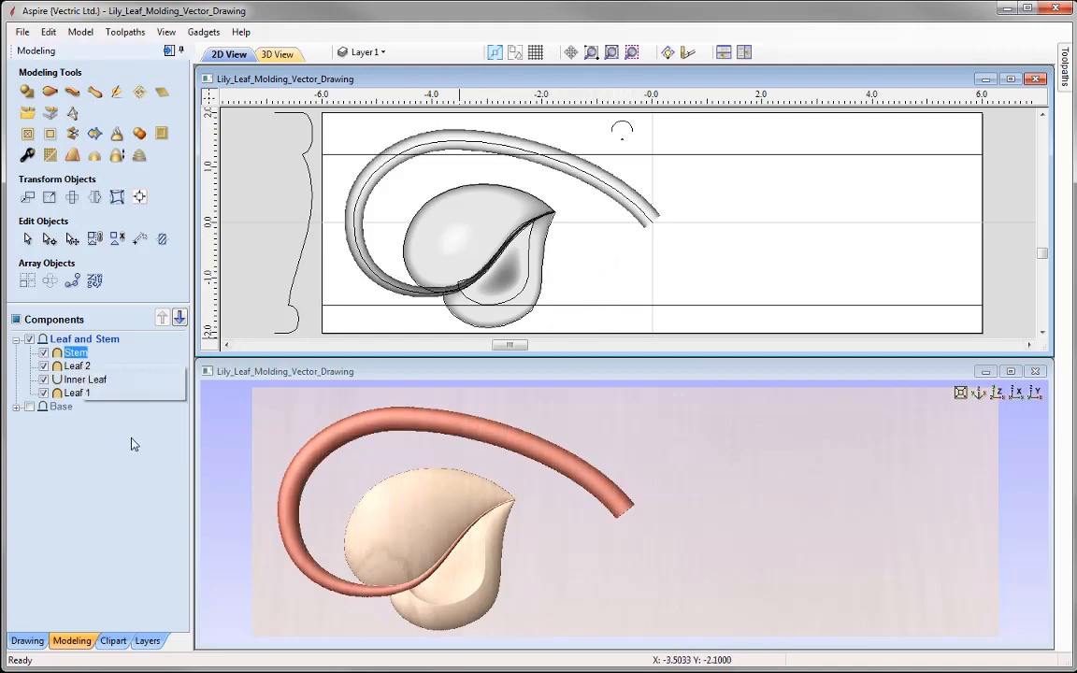
{"action": "left_click", "coordinate": [77, 394], "text": "shift"}
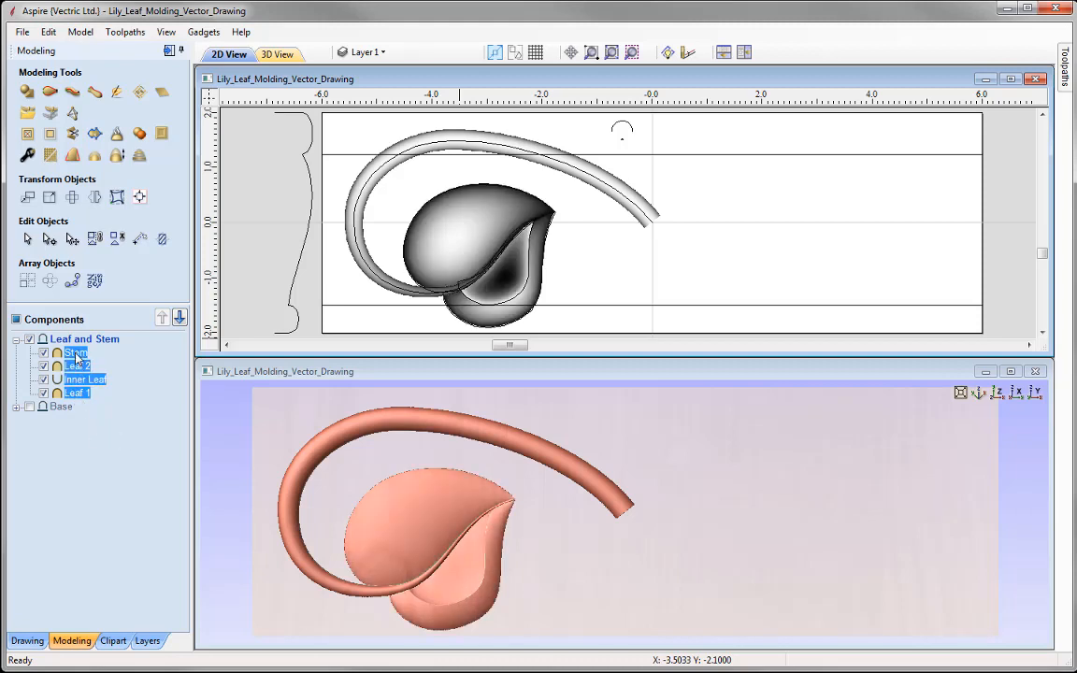
{"action": "mouse_move", "coordinate": [92, 385]}
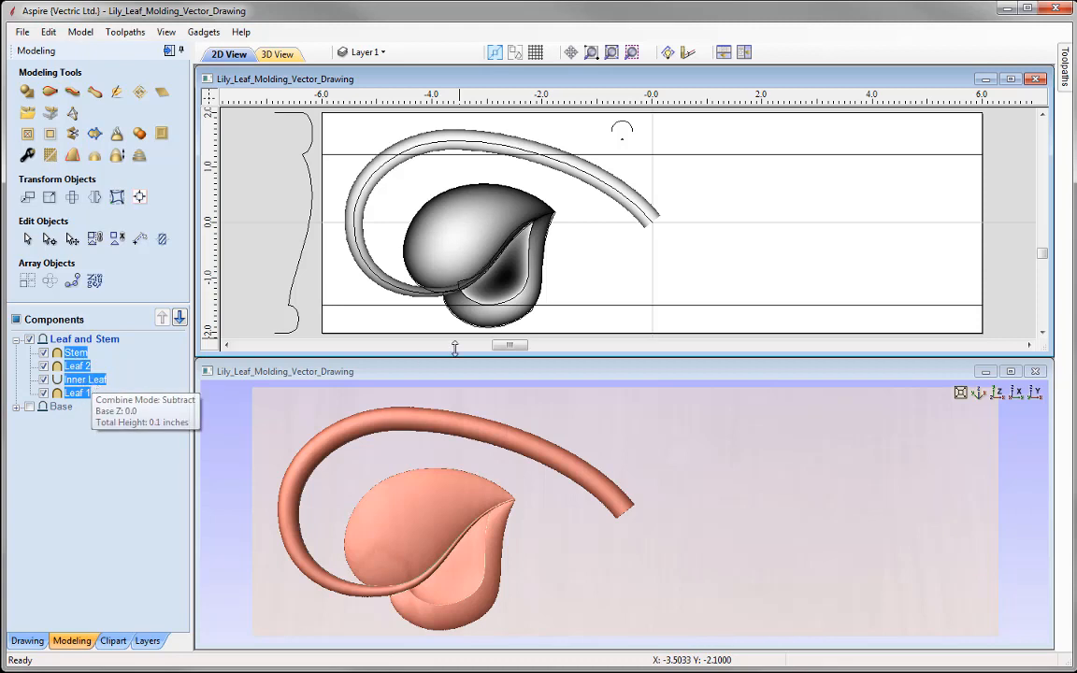
{"action": "left_click", "coordinate": [473, 226]}
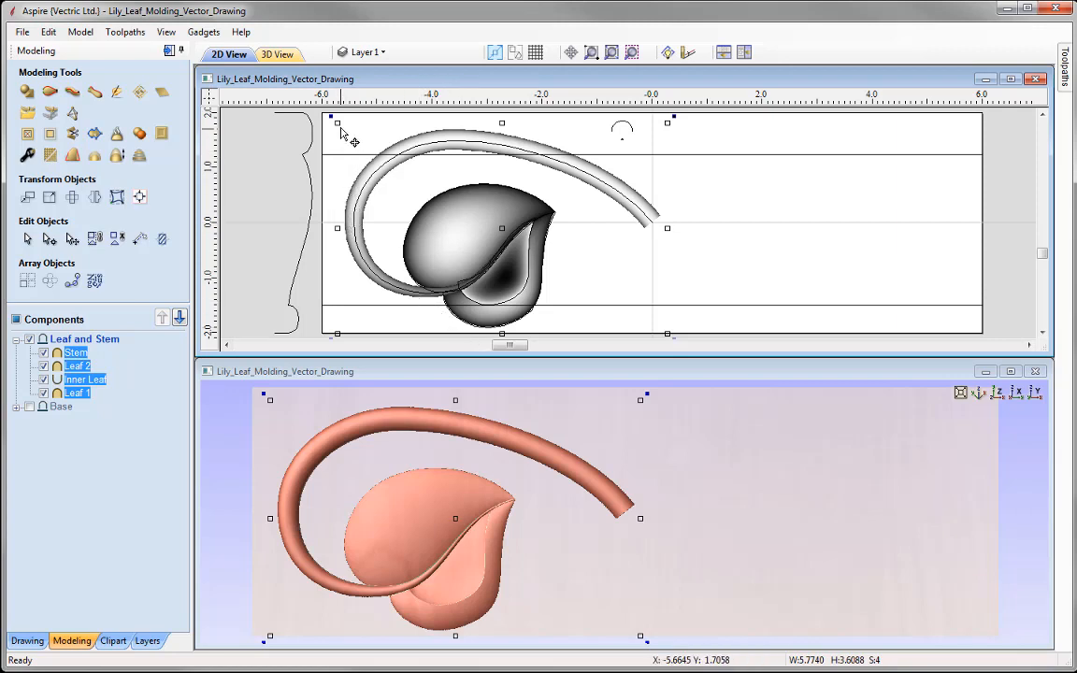
{"action": "left_click_drag", "start_coordinate": [336, 122], "coordinate": [422, 169]}
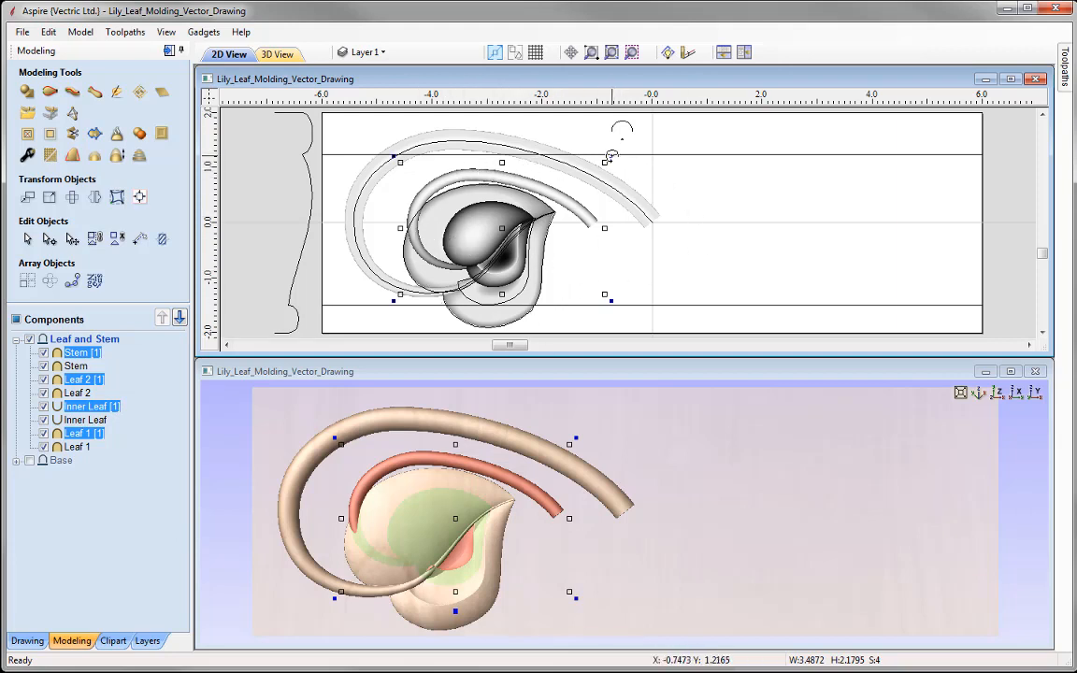
Rotate the smaller leaf and stem copy clockwise and place it beside the large leaf, below the original stem's thick end
{"action": "left_click_drag", "start_coordinate": [607, 159], "coordinate": [617, 230]}
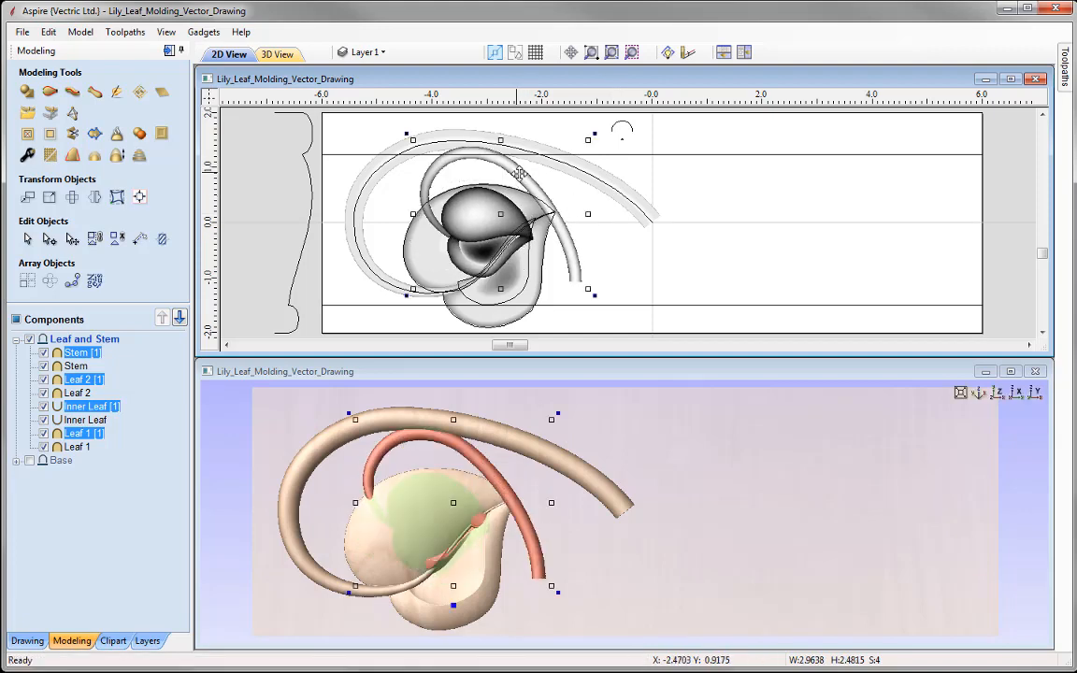
{"action": "left_click_drag", "start_coordinate": [520, 173], "coordinate": [635, 282]}
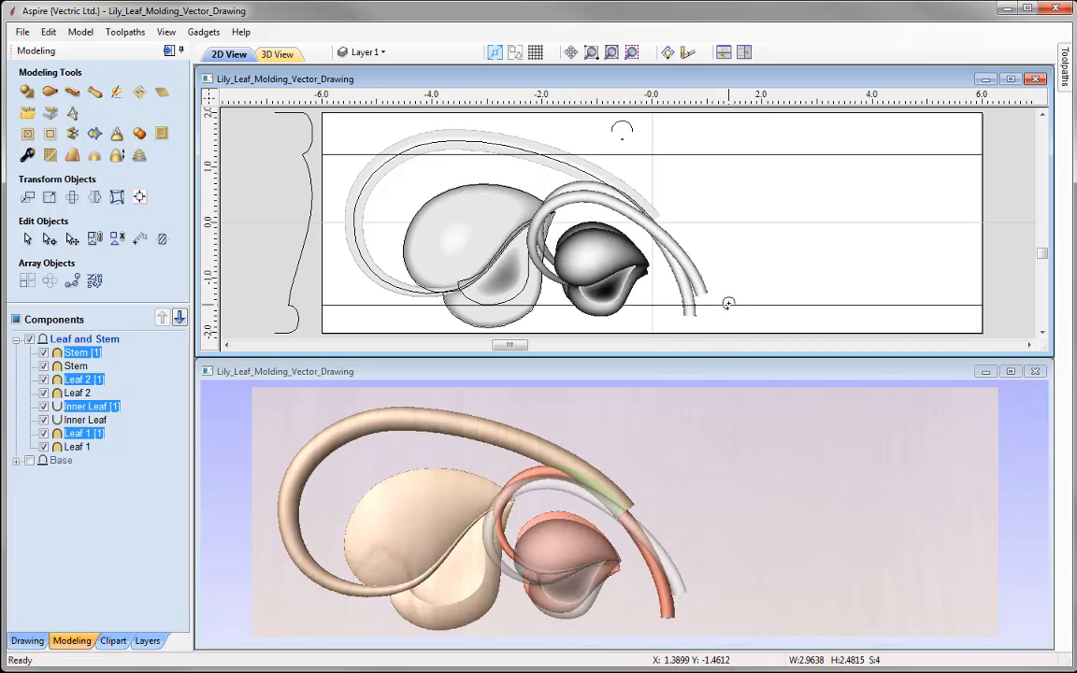
{"action": "left_click_drag", "start_coordinate": [664, 234], "coordinate": [667, 234]}
{"action": "left_click_drag", "start_coordinate": [521, 181], "coordinate": [588, 200]}
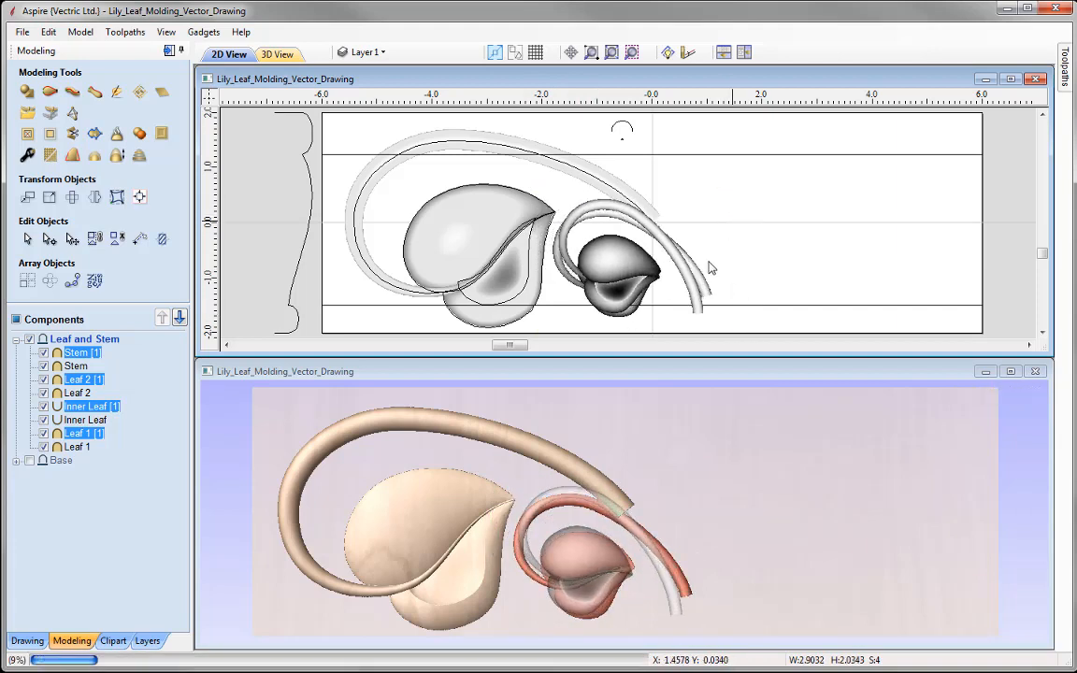
Fine-tune the copy's rotation, size and position so its stem overlaps the original stem's end, at about 2.54 by 2.24 inches overall
{"action": "left_click", "coordinate": [626, 257]}
{"action": "left_click_drag", "start_coordinate": [687, 272], "coordinate": [675, 263]}
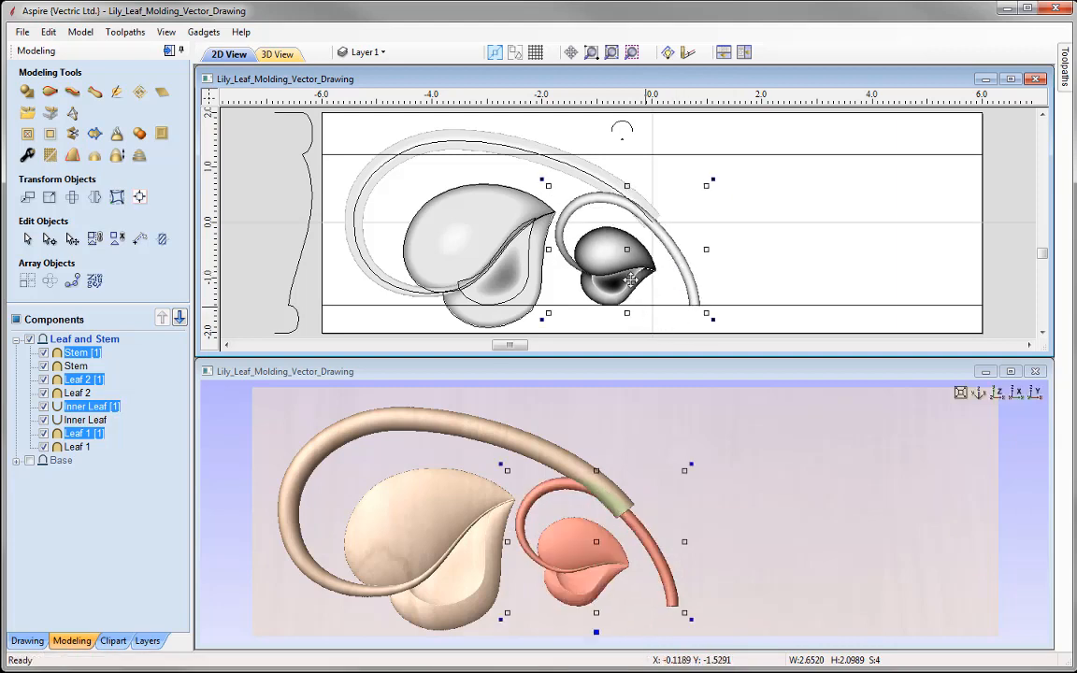
{"action": "left_click", "coordinate": [714, 186]}
{"action": "left_click", "coordinate": [694, 301]}
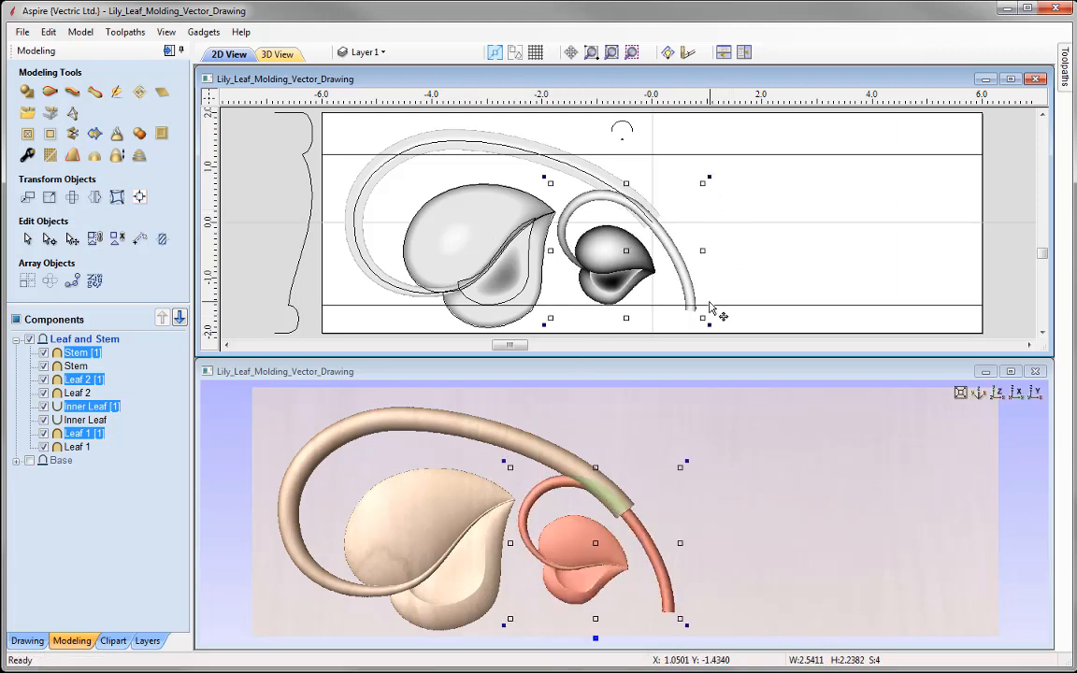
Nudge the smaller leaf and stem copy slightly closer to the large leaf
{"action": "left_click_drag", "start_coordinate": [690, 298], "coordinate": [688, 302]}
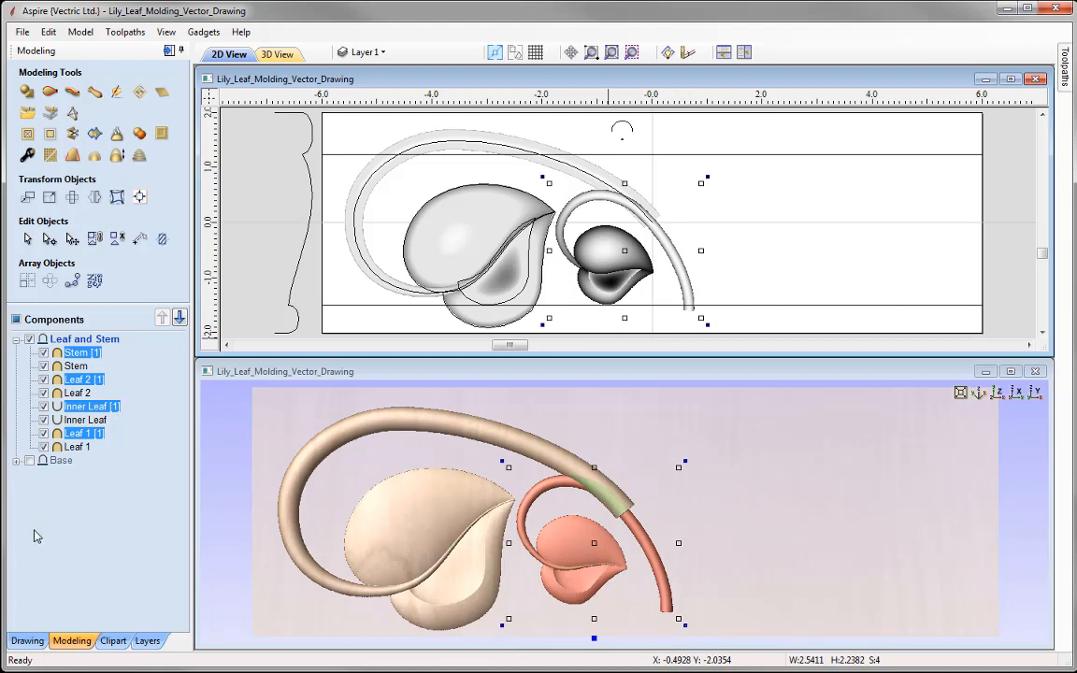
{"action": "scroll", "coordinate": [470, 579], "scroll_direction": "down", "scroll_amount": 1}
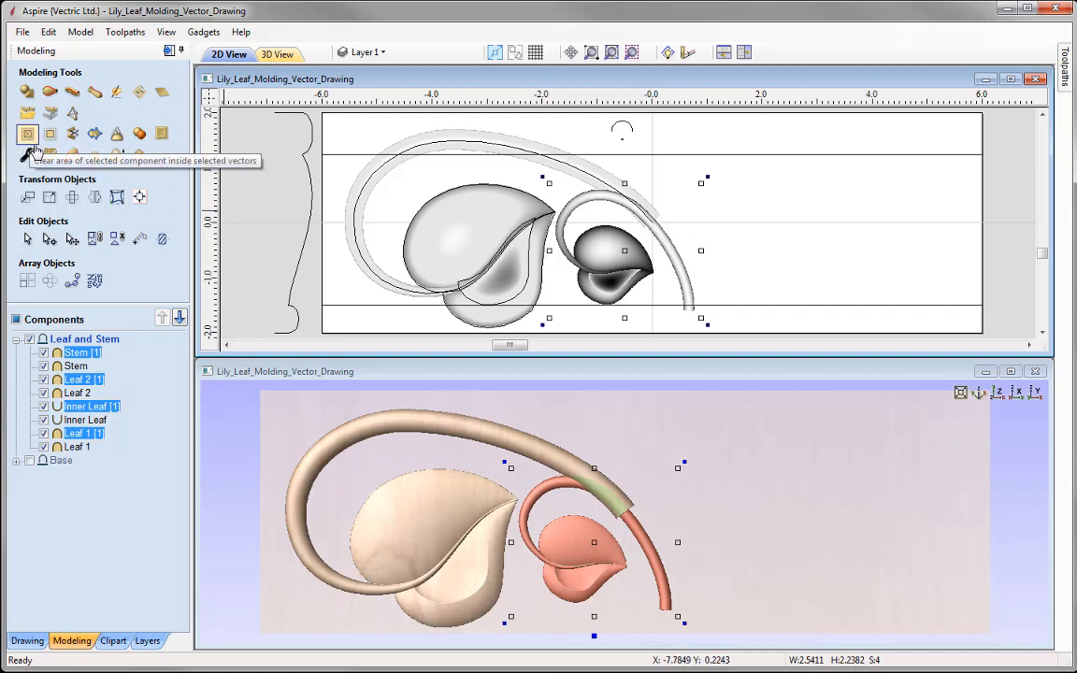
With geometry snapping off, draw a closed polyline around the part of the smaller stem that extends past the original stem's thick end
{"action": "double_click", "coordinate": [907, 78]}
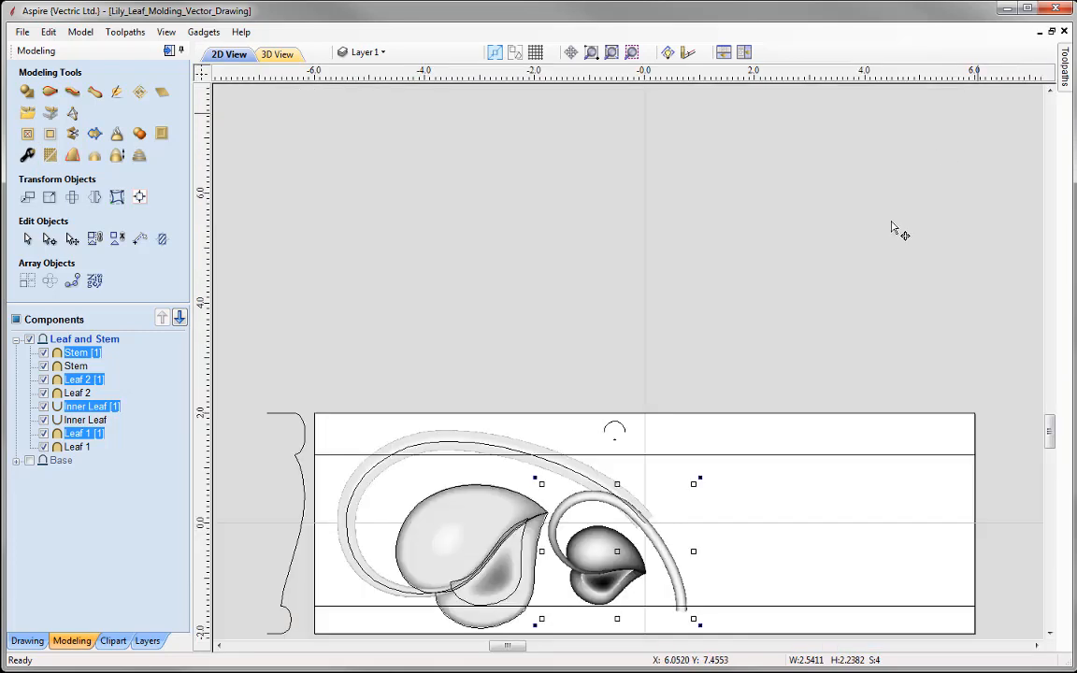
{"action": "left_click", "coordinate": [611, 52]}
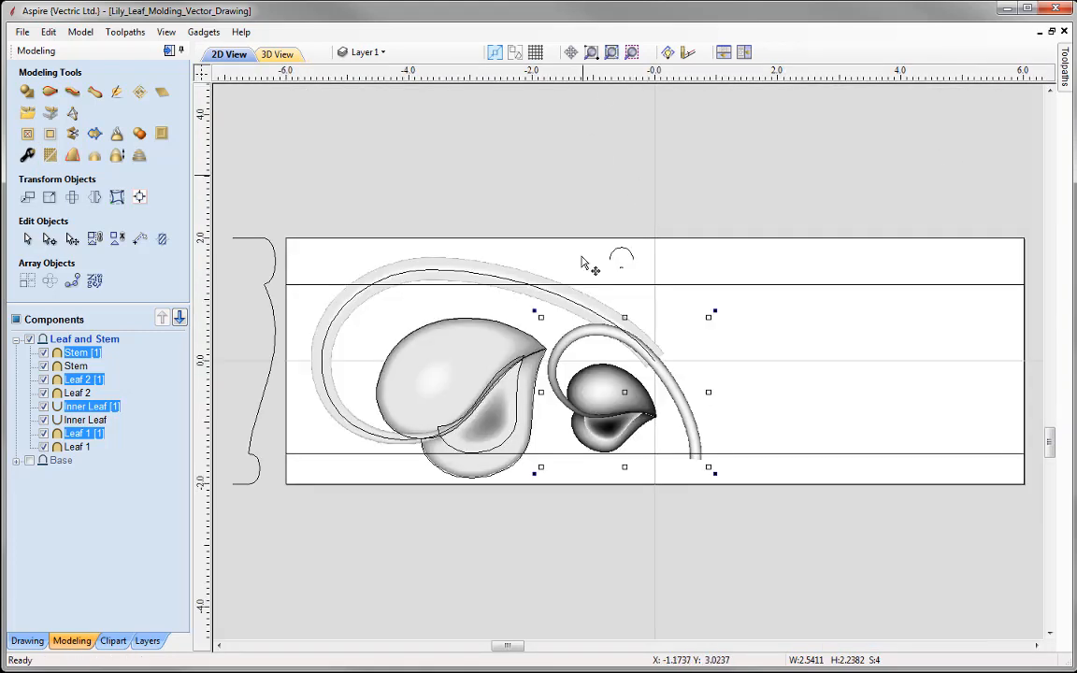
{"action": "left_click", "coordinate": [28, 641]}
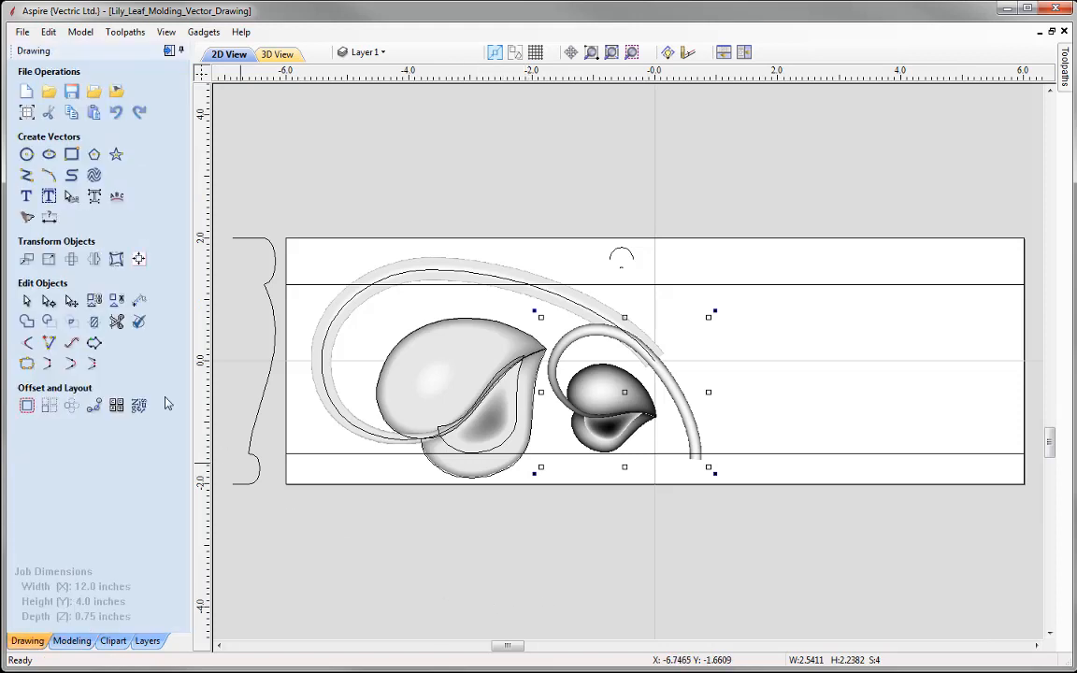
{"action": "left_click", "coordinate": [26, 175]}
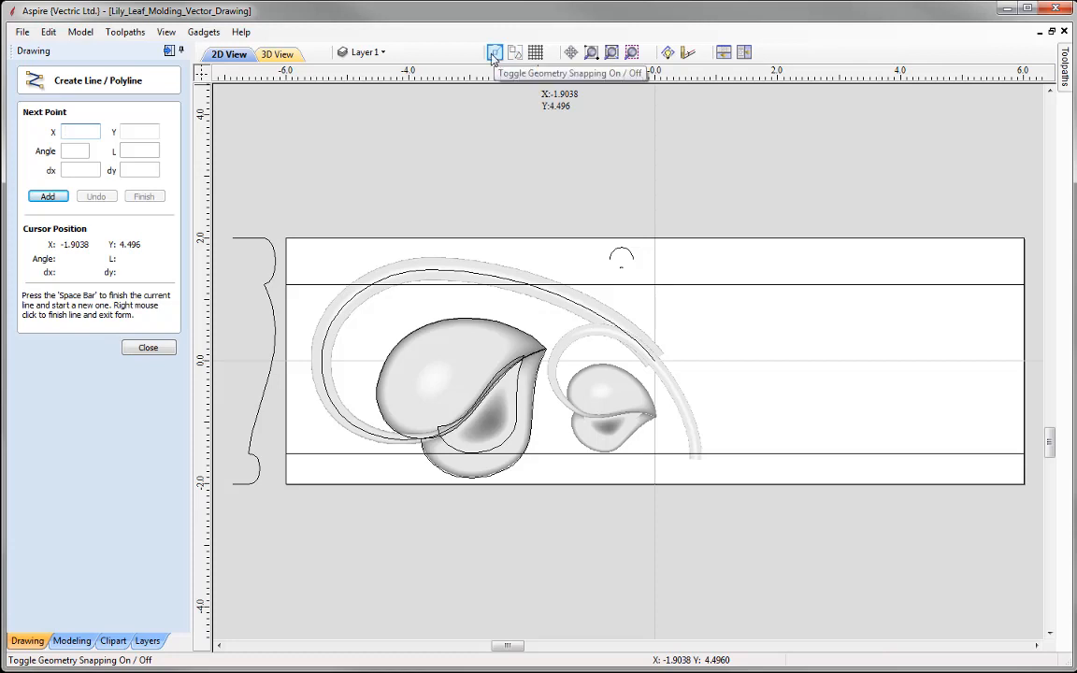
{"action": "scroll", "coordinate": [733, 472], "scroll_direction": "up", "scroll_amount": 1}
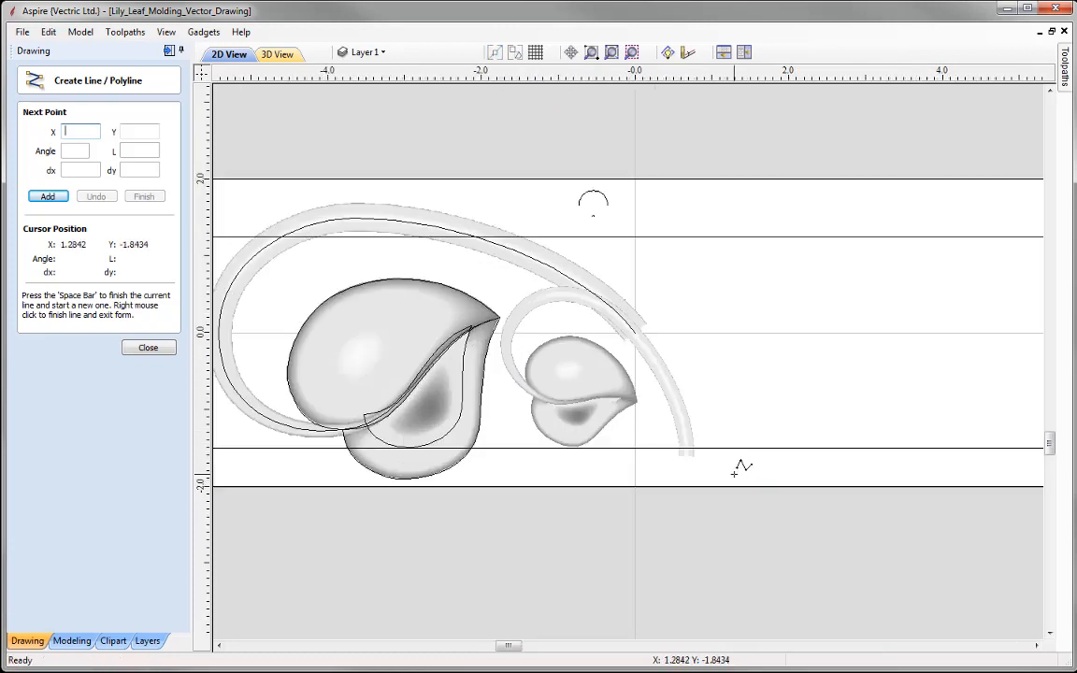
{"action": "scroll", "coordinate": [696, 425], "scroll_direction": "up", "scroll_amount": 1}
{"action": "scroll", "coordinate": [620, 276], "scroll_direction": "up", "scroll_amount": 1}
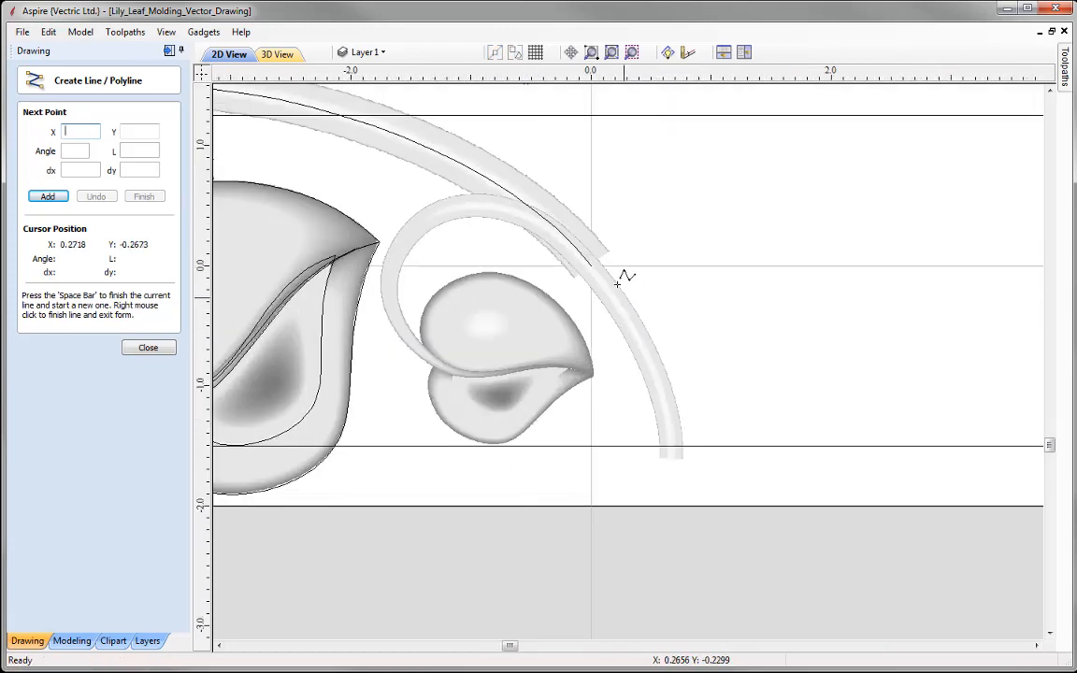
{"action": "left_click", "coordinate": [582, 210]}
{"action": "left_click", "coordinate": [658, 268]}
{"action": "left_click", "coordinate": [720, 362]}
{"action": "left_click", "coordinate": [721, 451]}
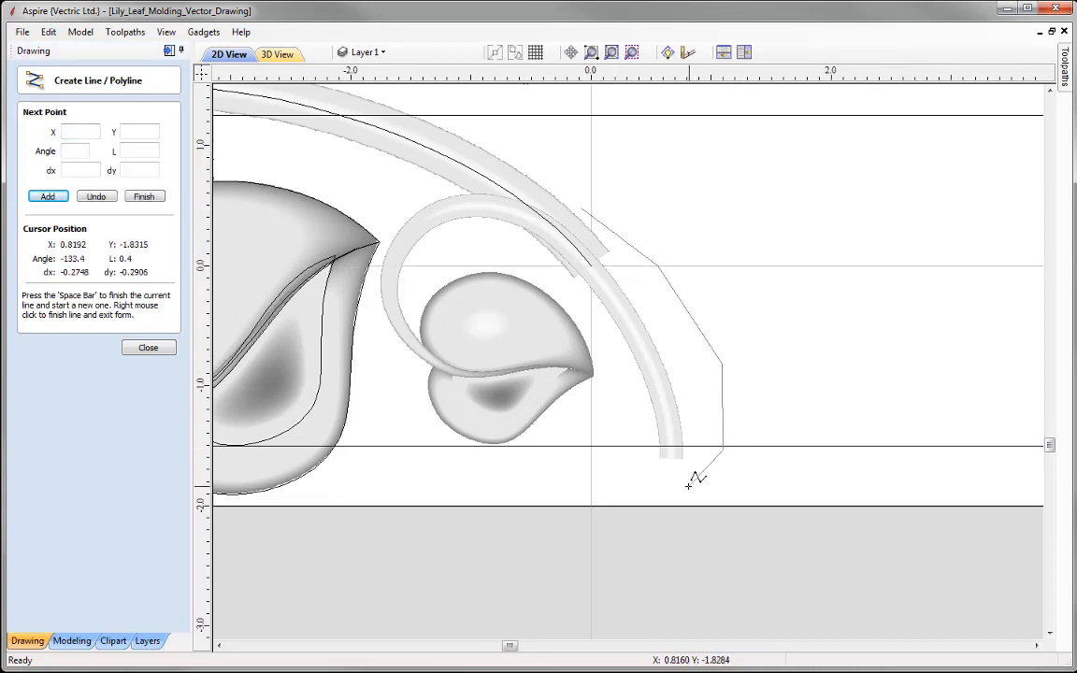
{"action": "left_click", "coordinate": [689, 484]}
{"action": "left_click", "coordinate": [645, 465]}
{"action": "left_click", "coordinate": [634, 395]}
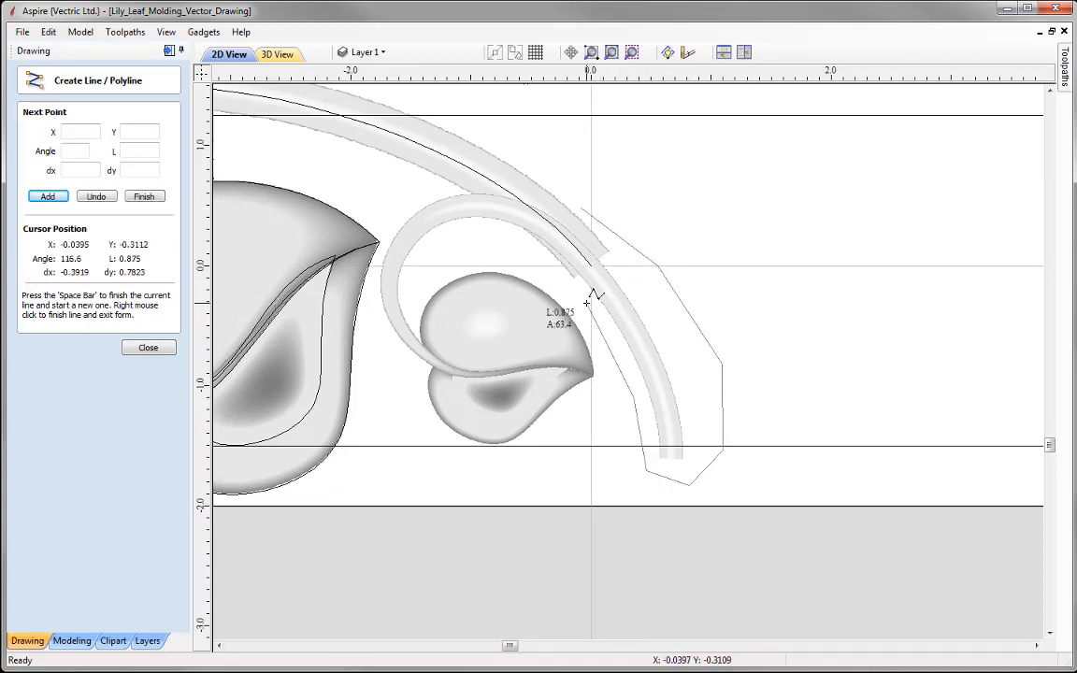
{"action": "left_click", "coordinate": [586, 302]}
{"action": "left_click", "coordinate": [550, 266]}
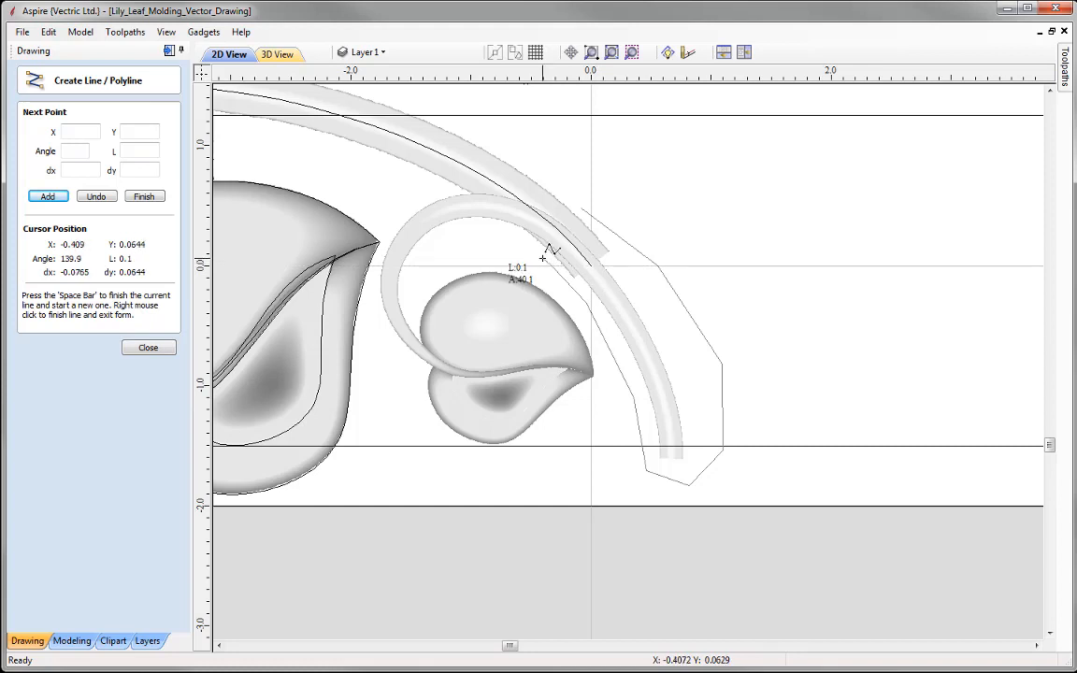
{"action": "left_click", "coordinate": [542, 257]}
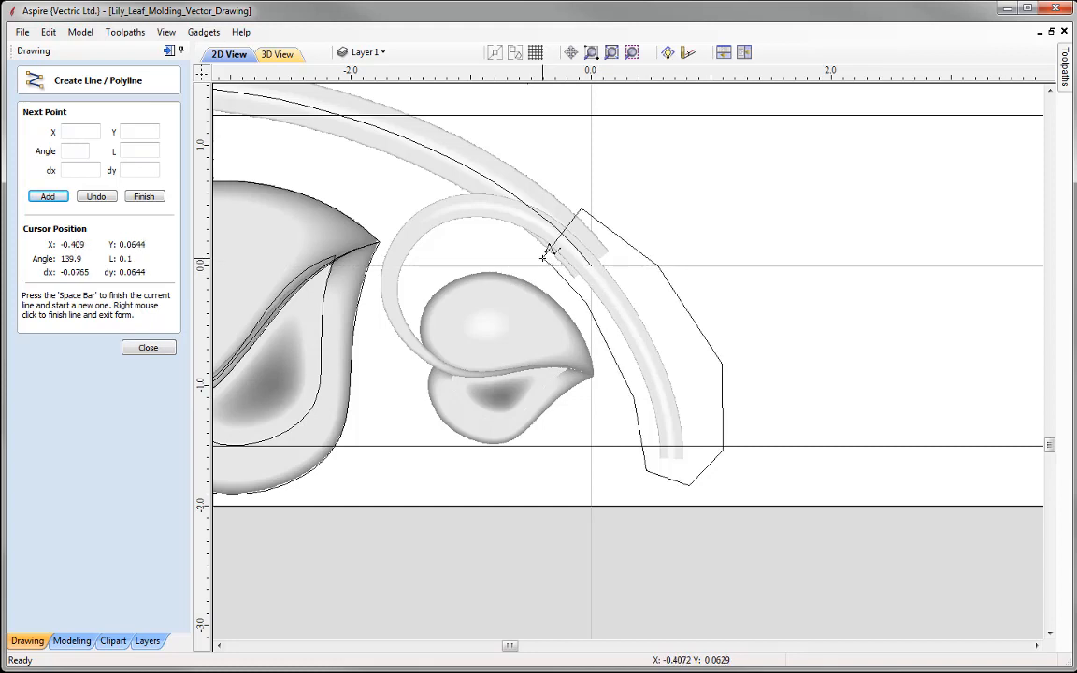
{"action": "left_click", "coordinate": [149, 347]}
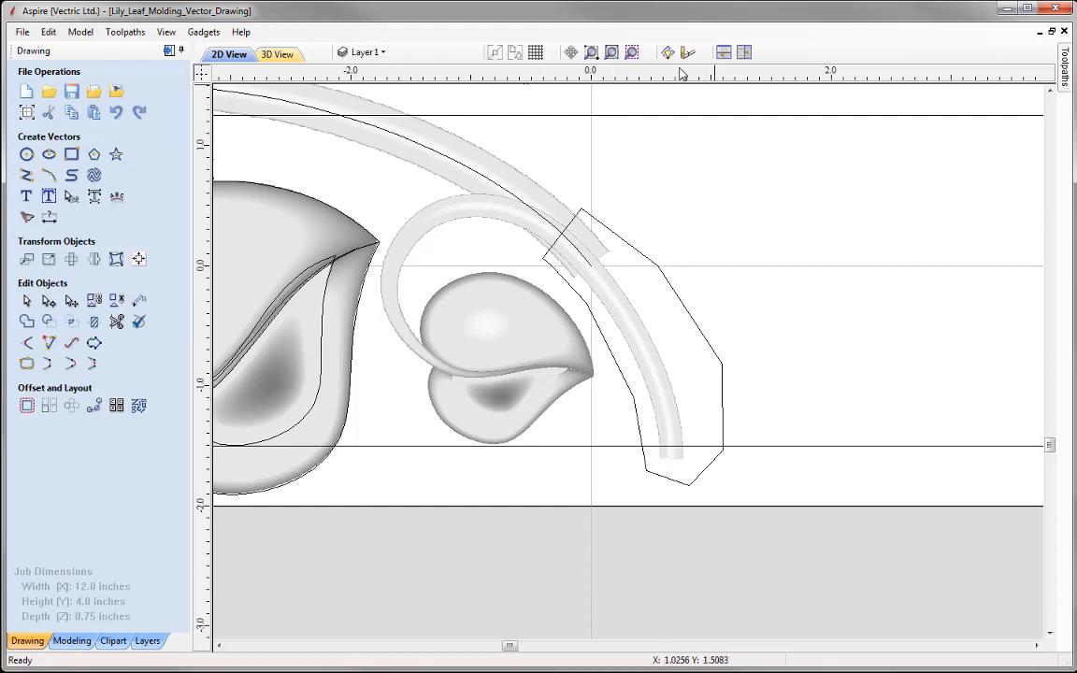
Clear the area of the Stem [1] component inside the polyline outline and delete the outline vector
{"action": "left_click", "coordinate": [725, 55]}
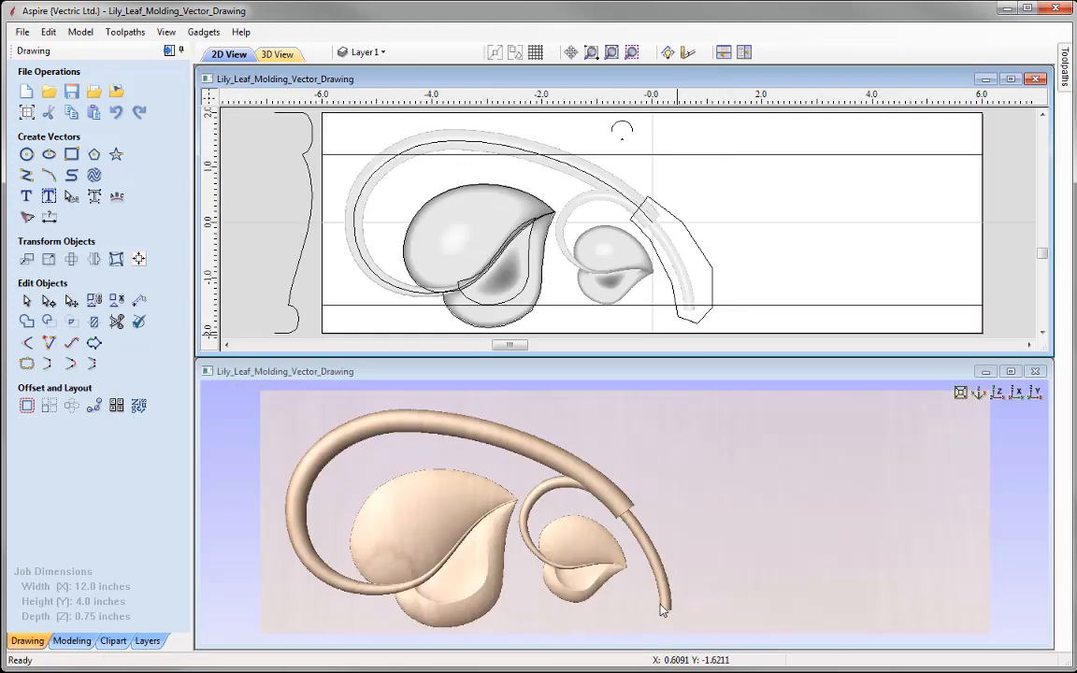
{"action": "left_click", "coordinate": [686, 274]}
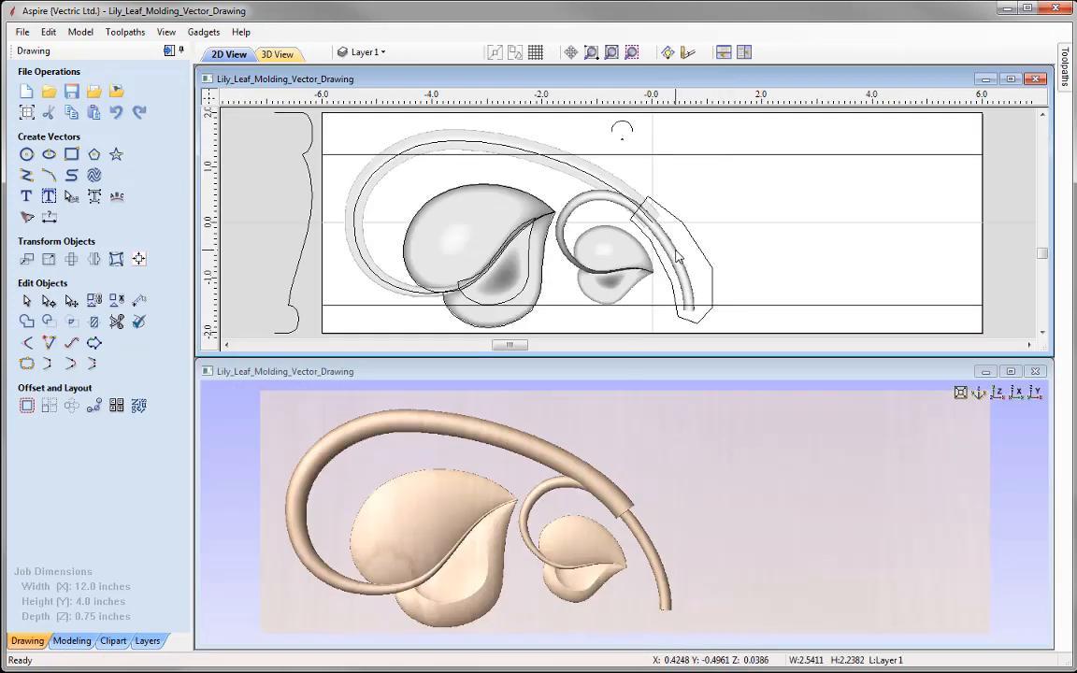
{"action": "left_click", "coordinate": [712, 288], "text": "shift"}
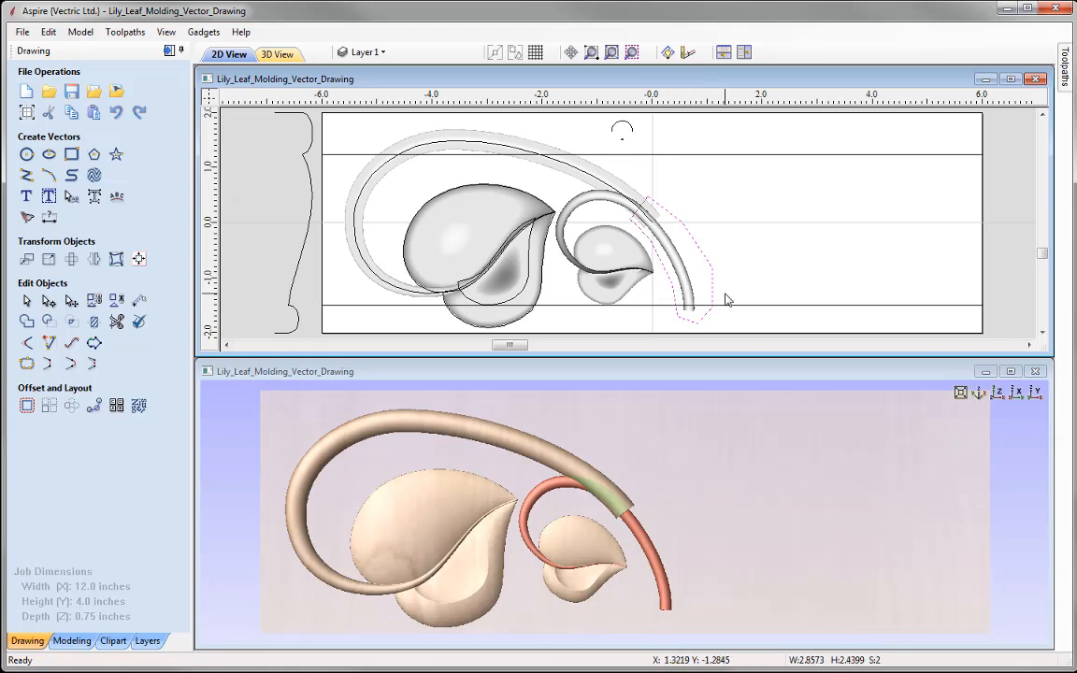
{"action": "left_click", "coordinate": [72, 640]}
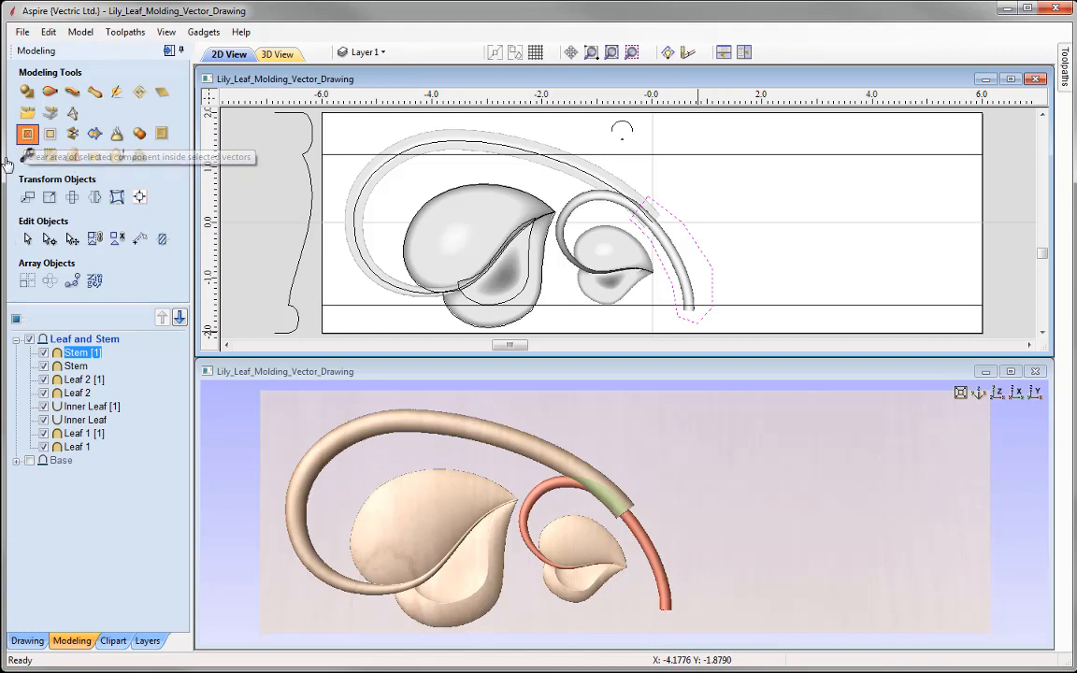
{"action": "left_click", "coordinate": [26, 135]}
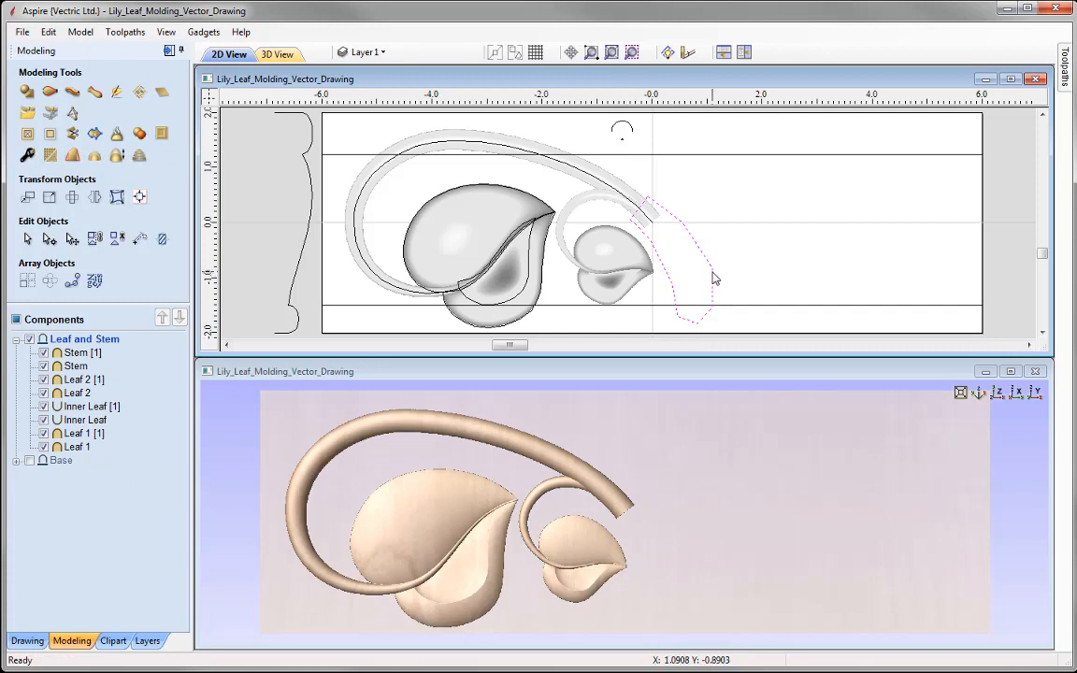
{"action": "left_click", "coordinate": [665, 224]}
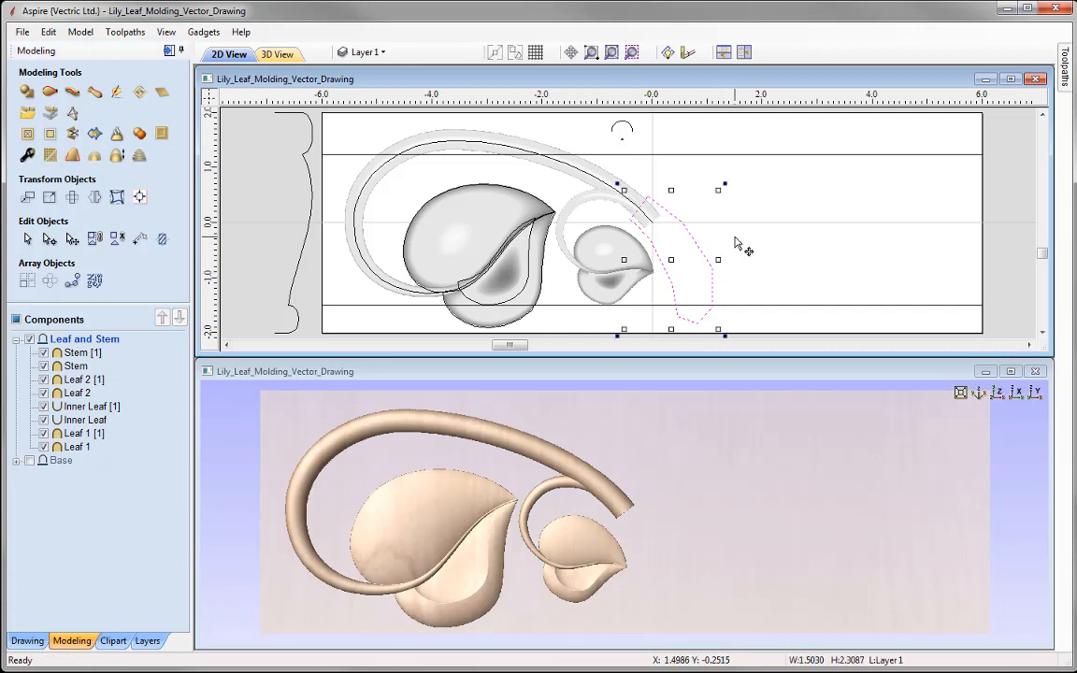
{"action": "key", "text": "Delete"}
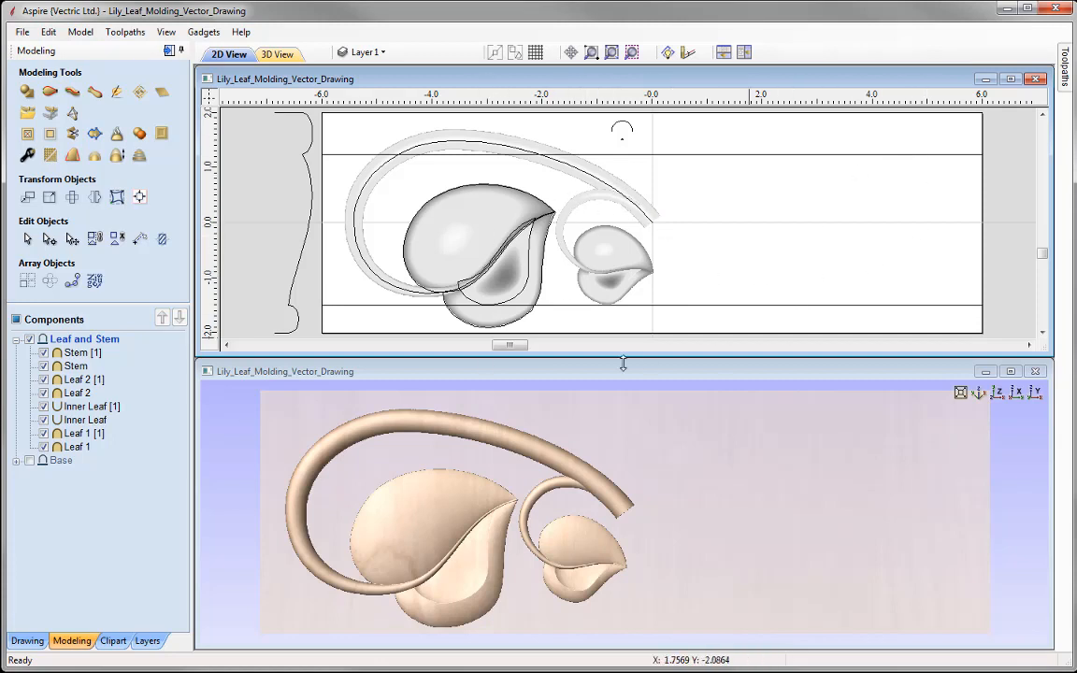
Group all stem, leaf and inner leaf components of the Leaf and Stem level into one component
{"action": "left_click", "coordinate": [82, 354]}
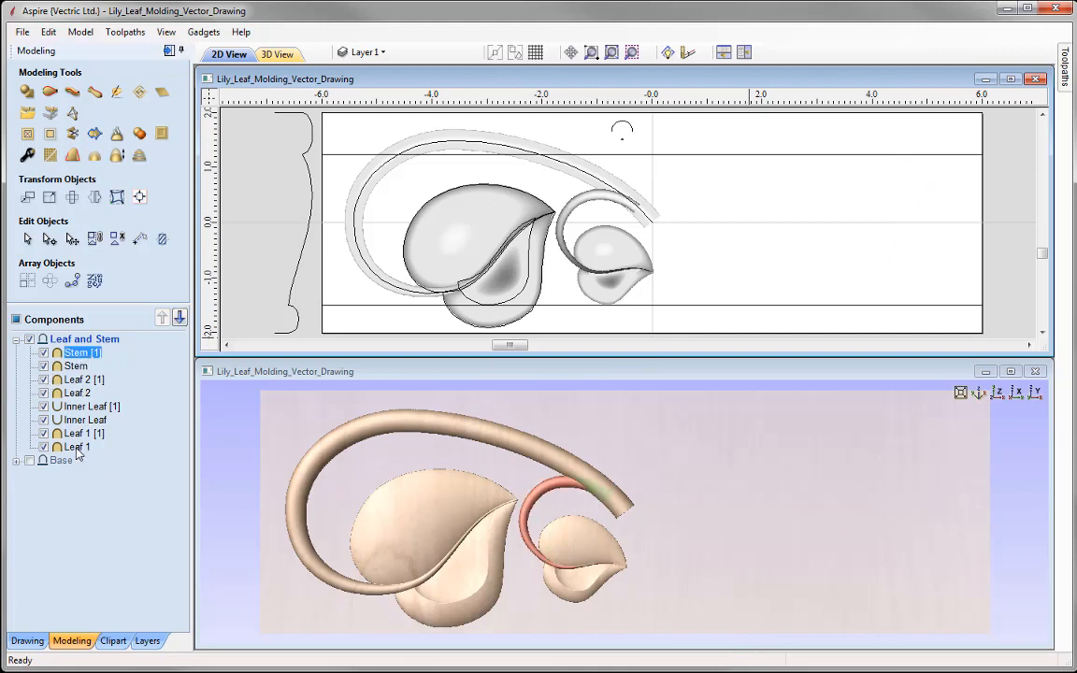
{"action": "key", "text": "ctrl+a"}
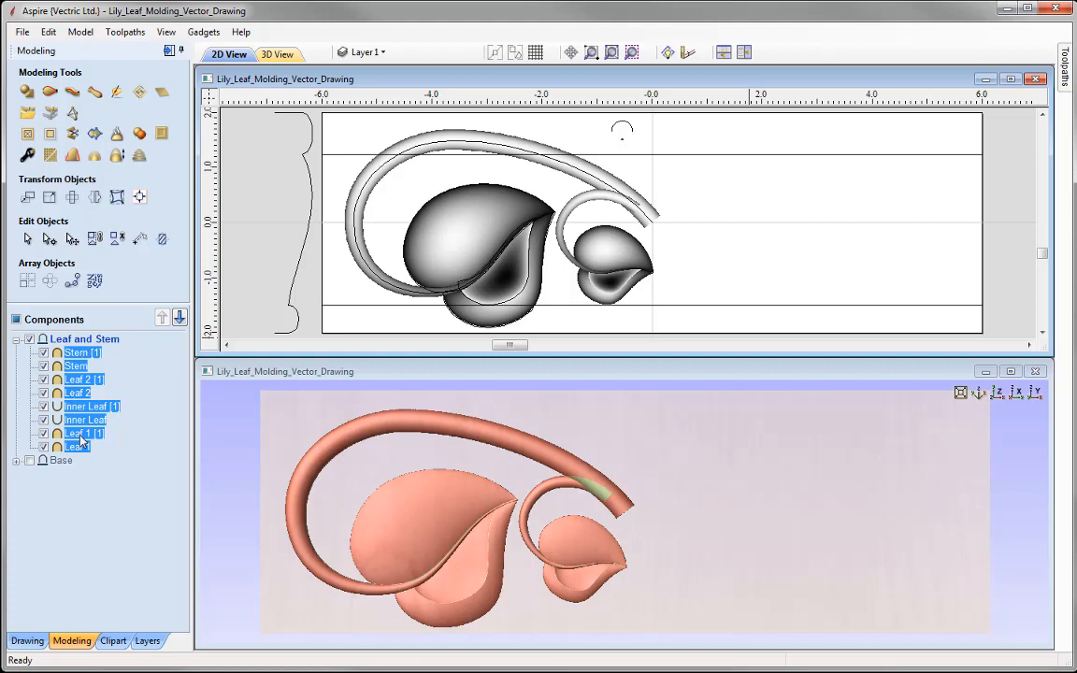
{"action": "right_click", "coordinate": [85, 383]}
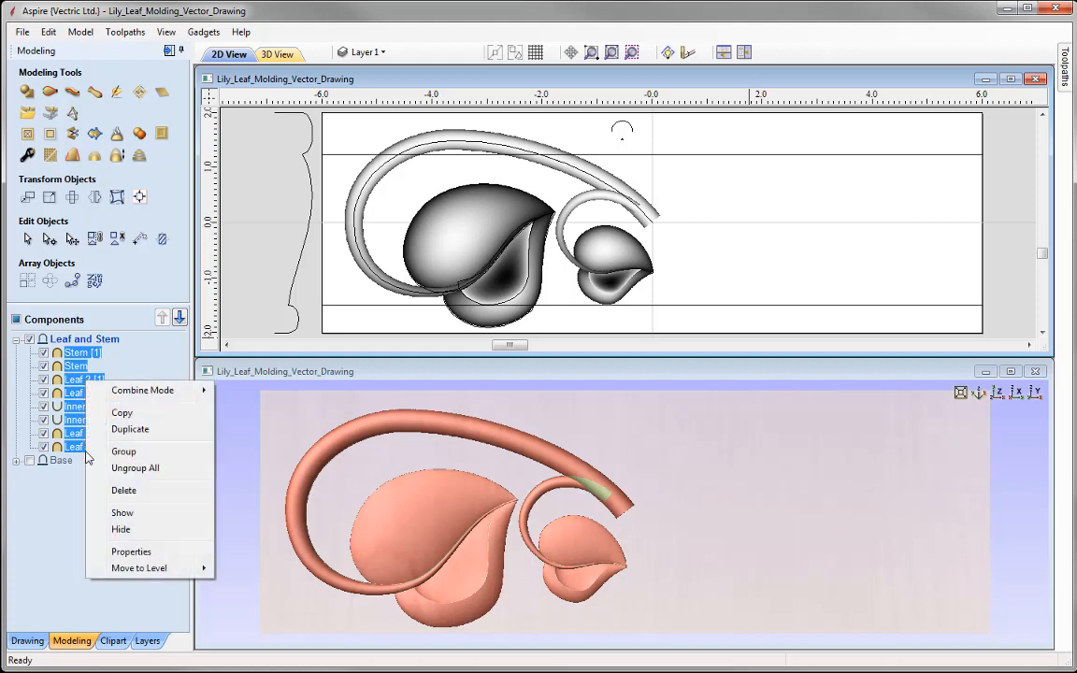
{"action": "left_click", "coordinate": [120, 447]}
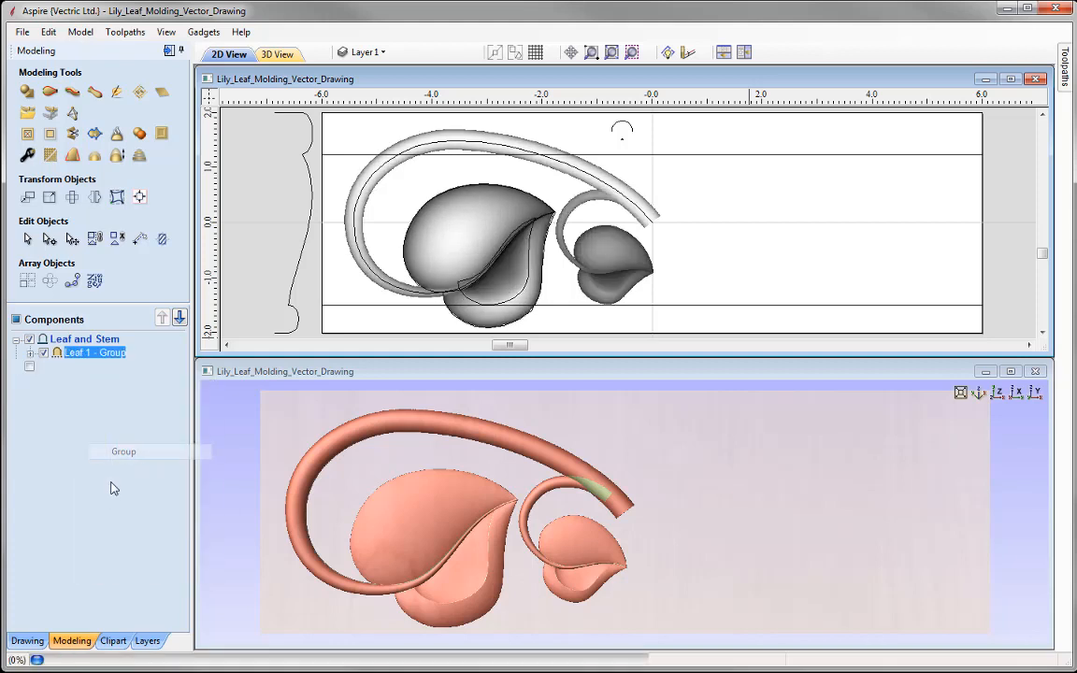
Rename the grouped component as Left Leaf - Group
{"action": "right_click", "coordinate": [110, 362]}
{"action": "left_click", "coordinate": [151, 498]}
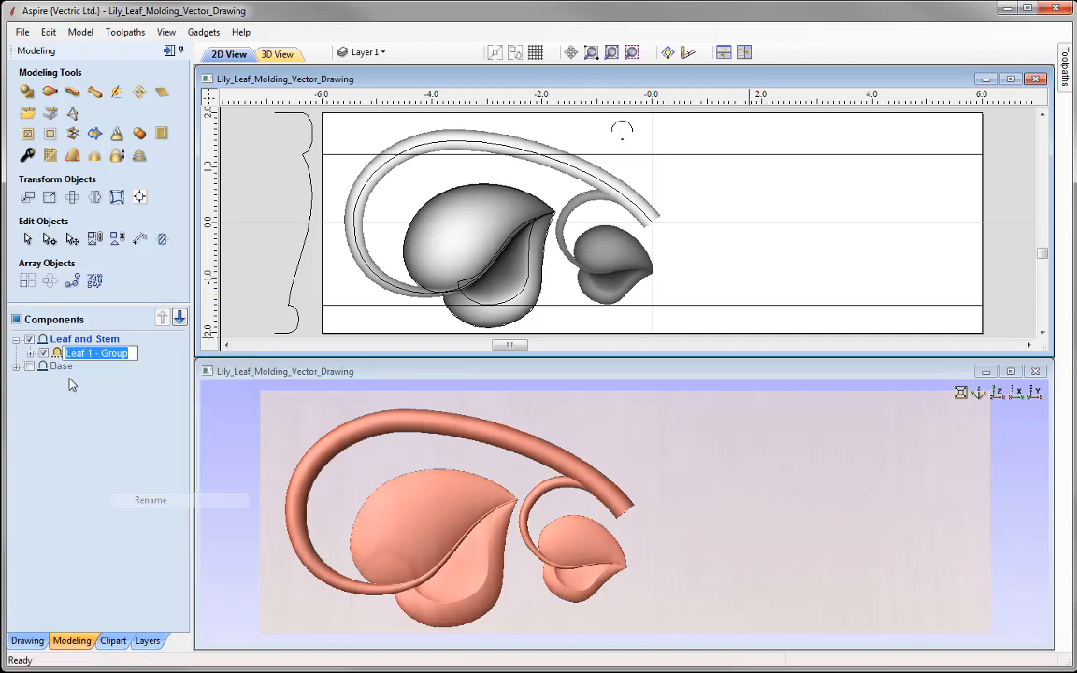
{"action": "left_click_drag", "start_coordinate": [92, 353], "coordinate": [60, 354]}
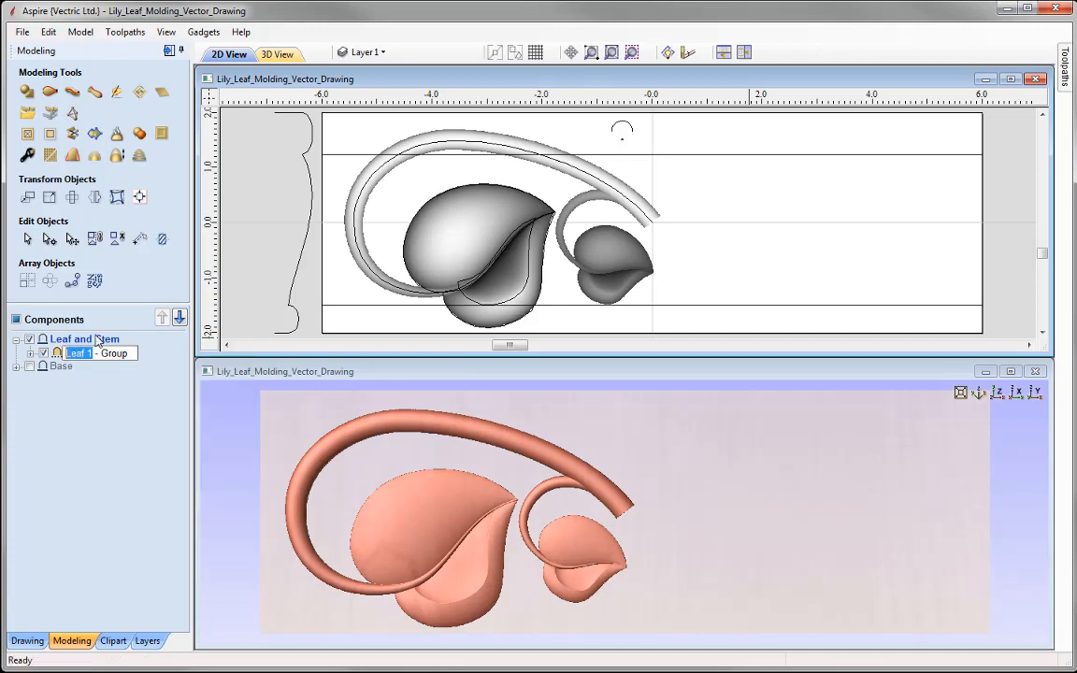
{"action": "type", "text": "Left L"}
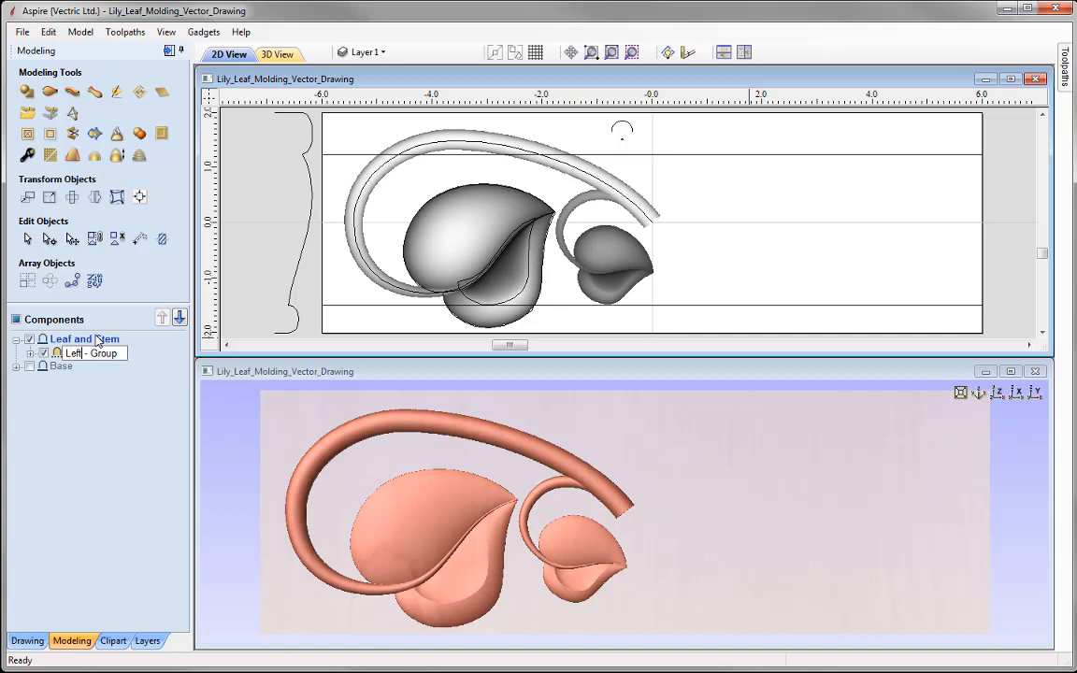
{"action": "type", "text": "eaf"}
{"action": "left_click", "coordinate": [130, 428]}
Create a horizontally mirrored copy of the Left Leaf group, flipped about the job center
{"action": "left_click", "coordinate": [500, 237]}
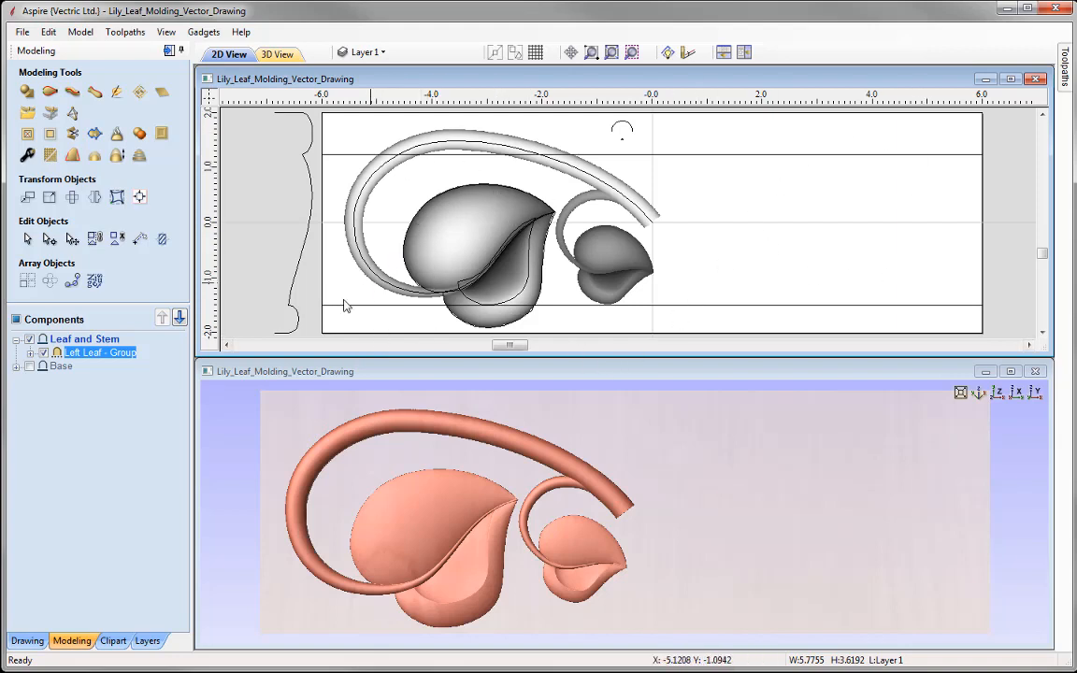
{"action": "left_click", "coordinate": [94, 198]}
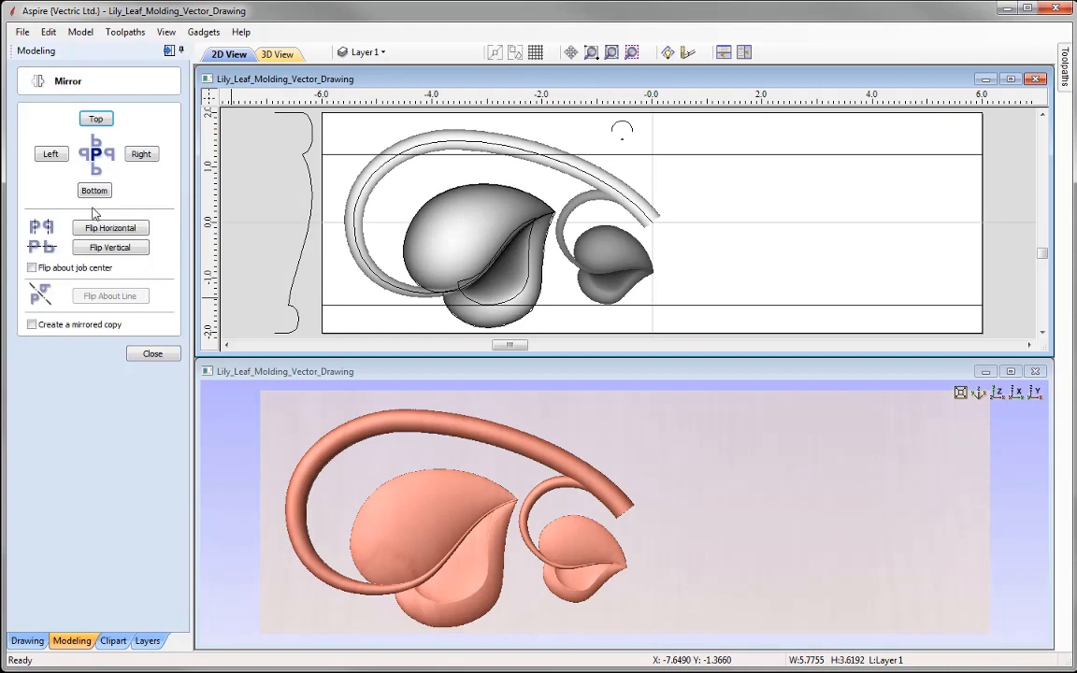
{"action": "left_click", "coordinate": [32, 268]}
{"action": "left_click", "coordinate": [112, 230]}
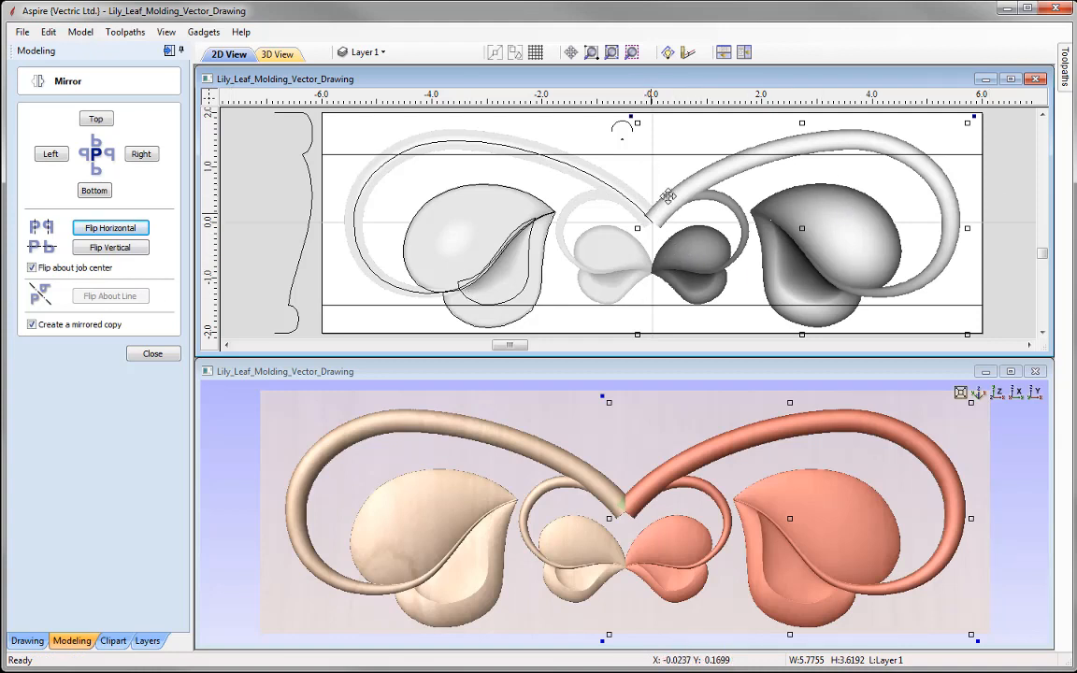
Flip the mirrored leaf group vertically about the job center without creating another copy, and finish mirroring
{"action": "left_click", "coordinate": [32, 325]}
{"action": "left_click", "coordinate": [110, 248]}
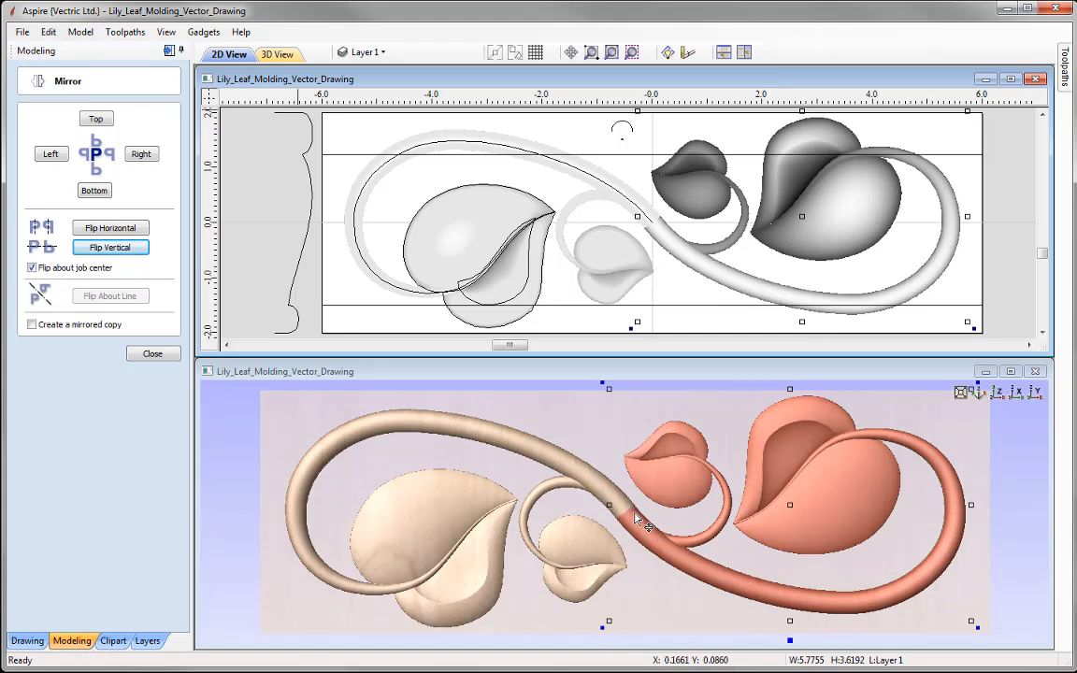
{"action": "left_click", "coordinate": [152, 354]}
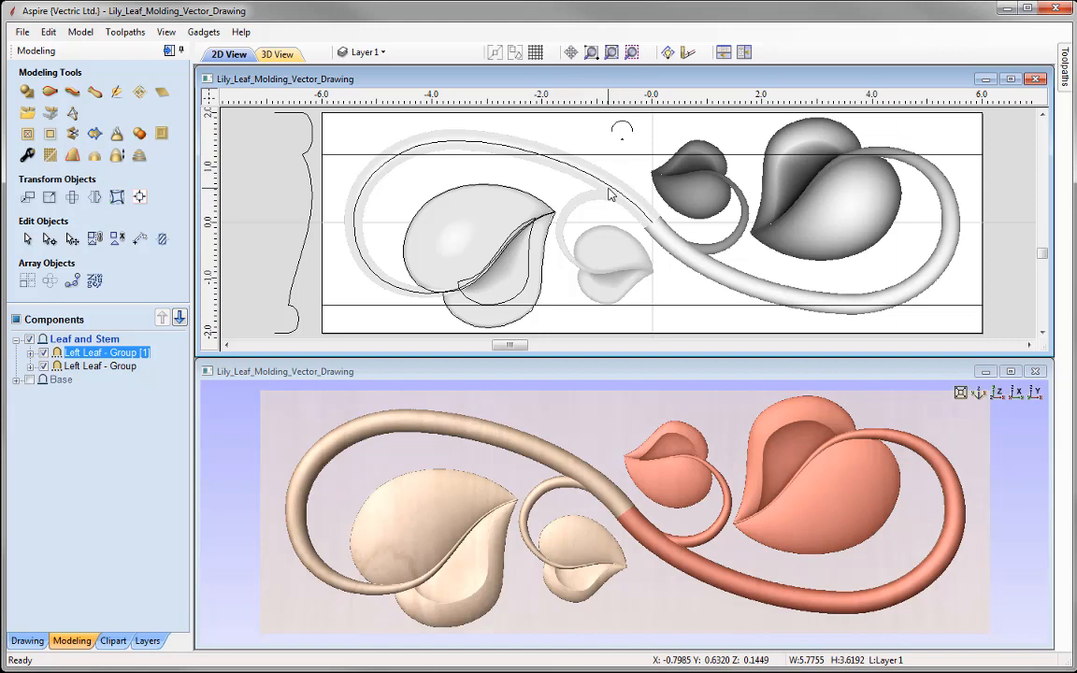
Display the stem vector's nodes to examine where its end lies relative to the job center
{"action": "left_click", "coordinate": [632, 215]}
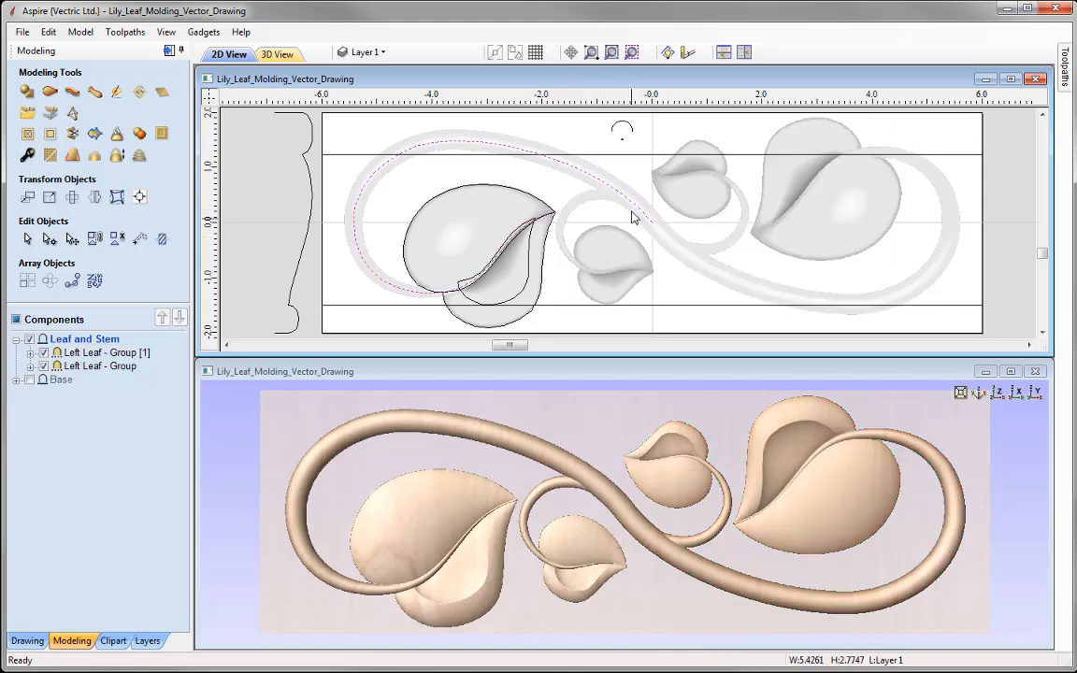
{"action": "left_click", "coordinate": [71, 240]}
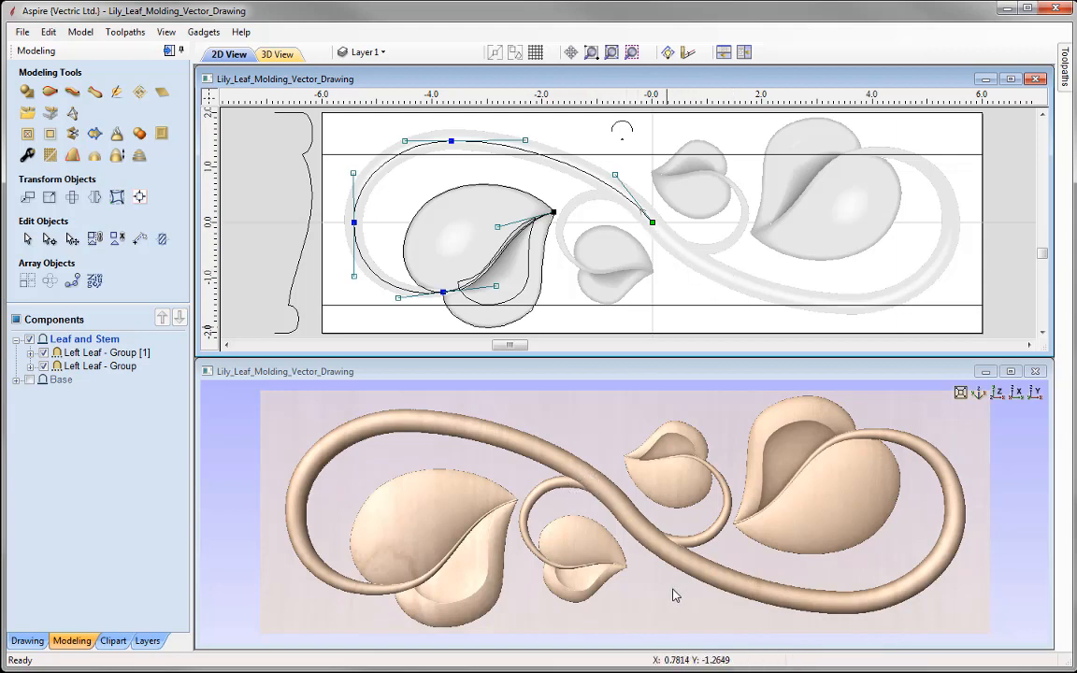
Rename the mirrored component group as Right Leaf - Group
{"action": "left_click", "coordinate": [84, 353]}
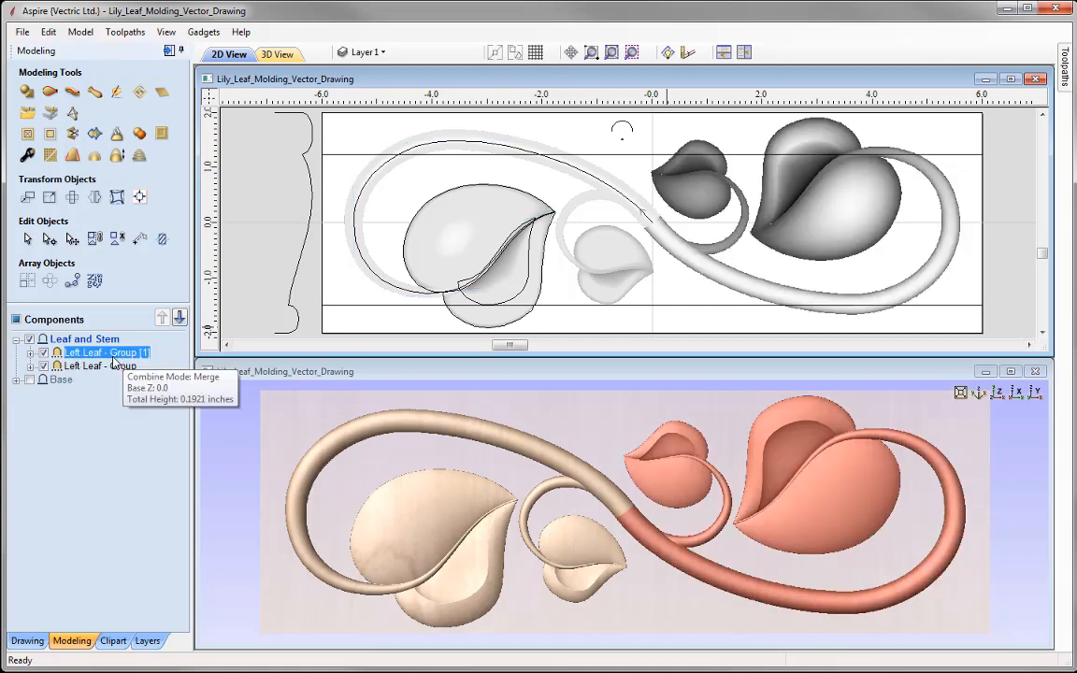
{"action": "right_click", "coordinate": [101, 356]}
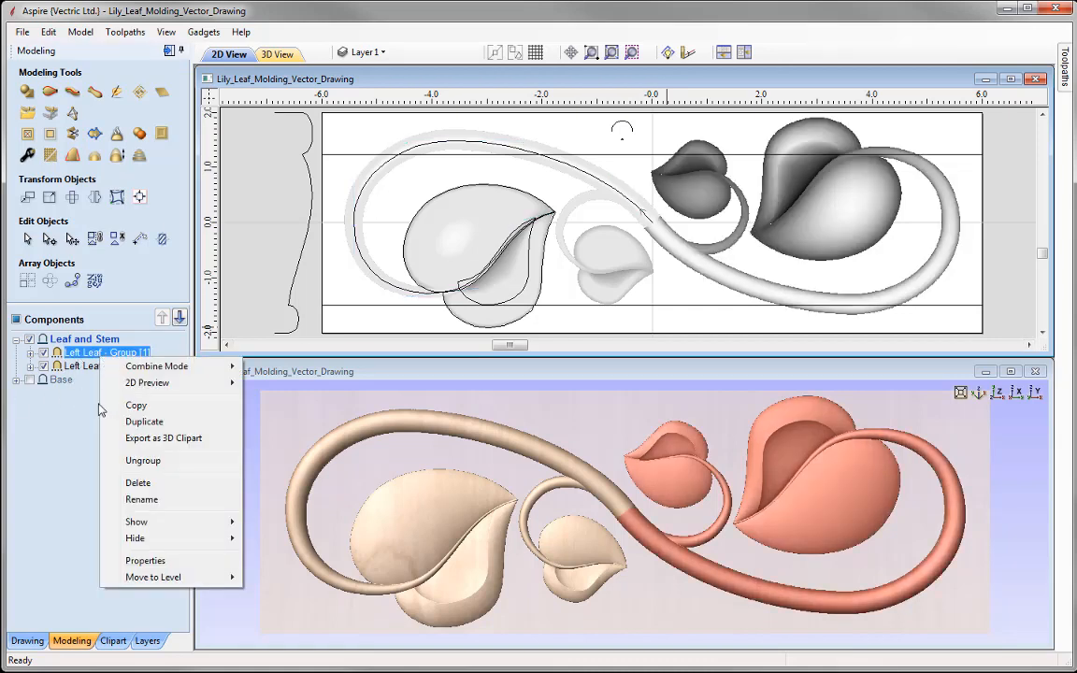
{"action": "left_click", "coordinate": [142, 500]}
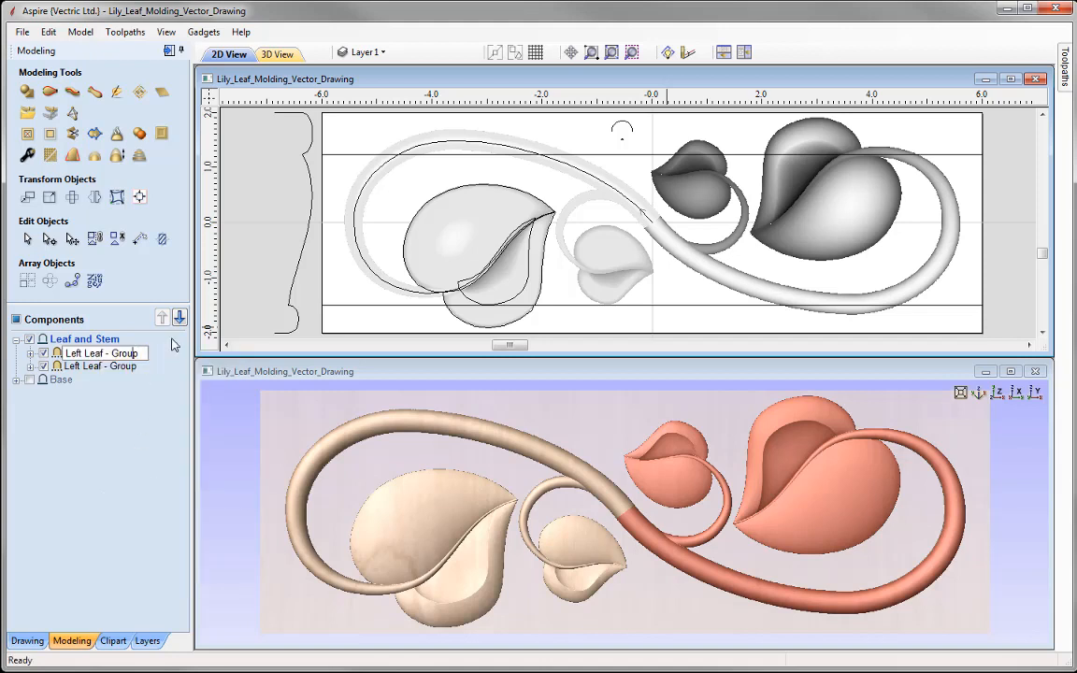
{"action": "key", "text": "BackSpace"}
{"action": "key", "text": "BackSpace"}
{"action": "key", "text": "BackSpace"}
{"action": "key", "text": "BackSpace"}
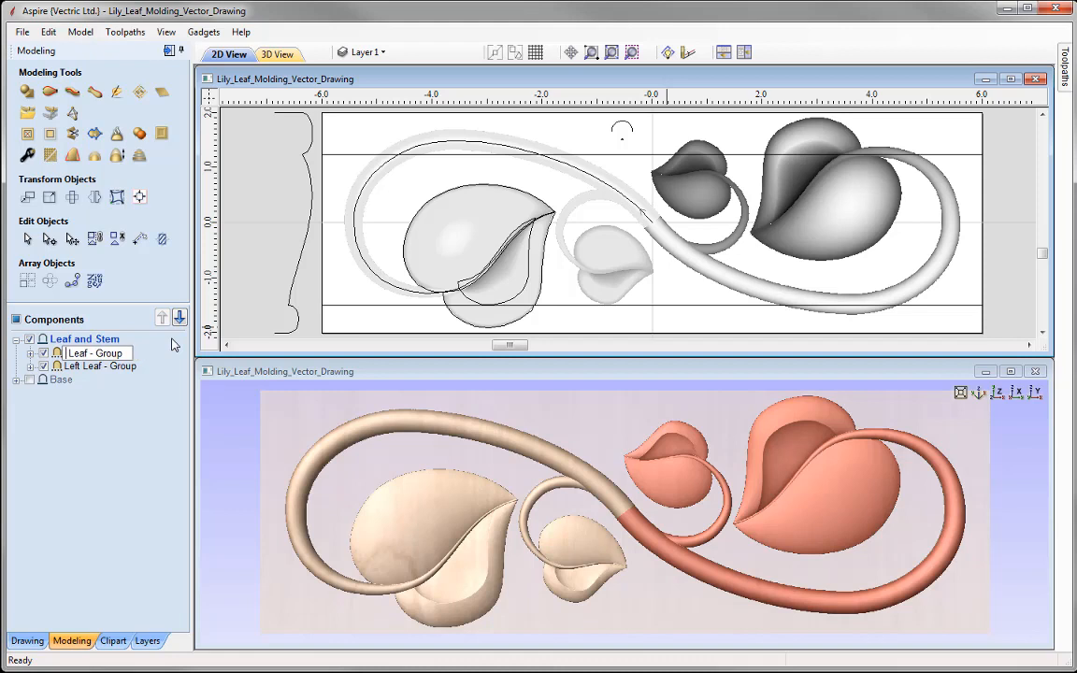
{"action": "type", "text": "Right"}
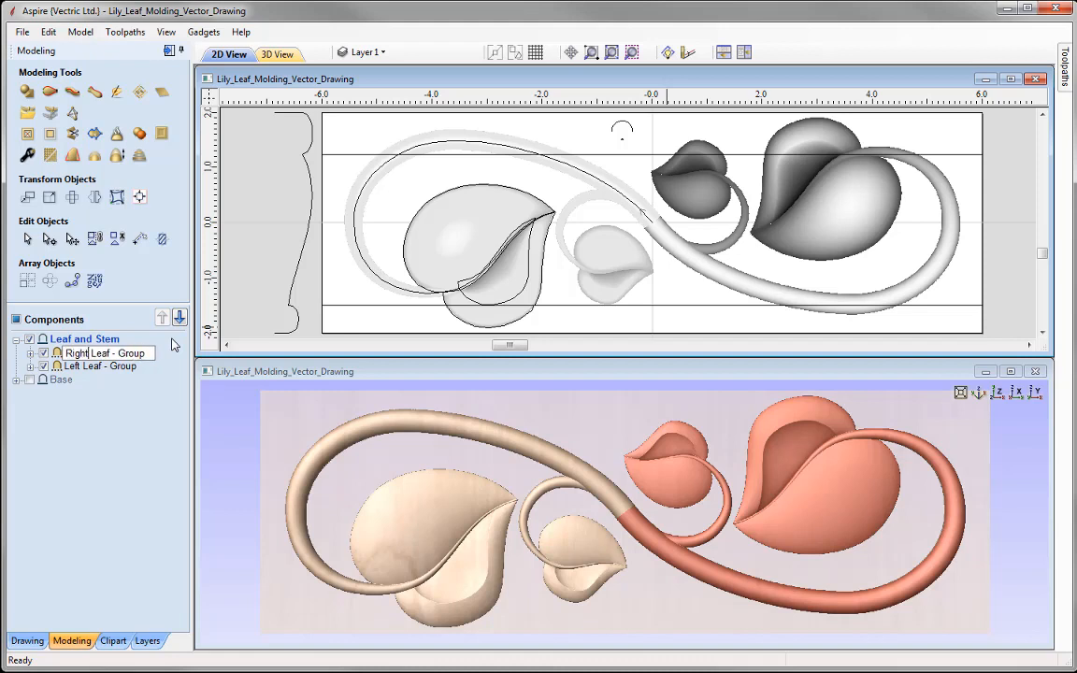
{"action": "left_click", "coordinate": [81, 480]}
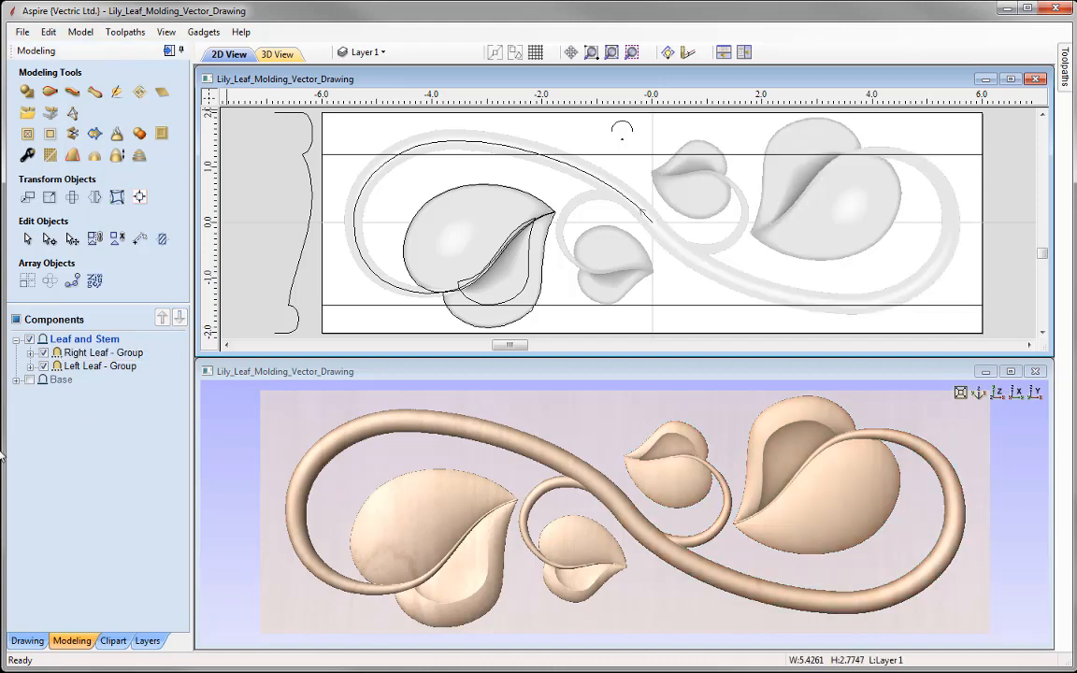
Make the Base level visible together with the Leaf and Stem level
{"action": "left_click", "coordinate": [30, 380]}
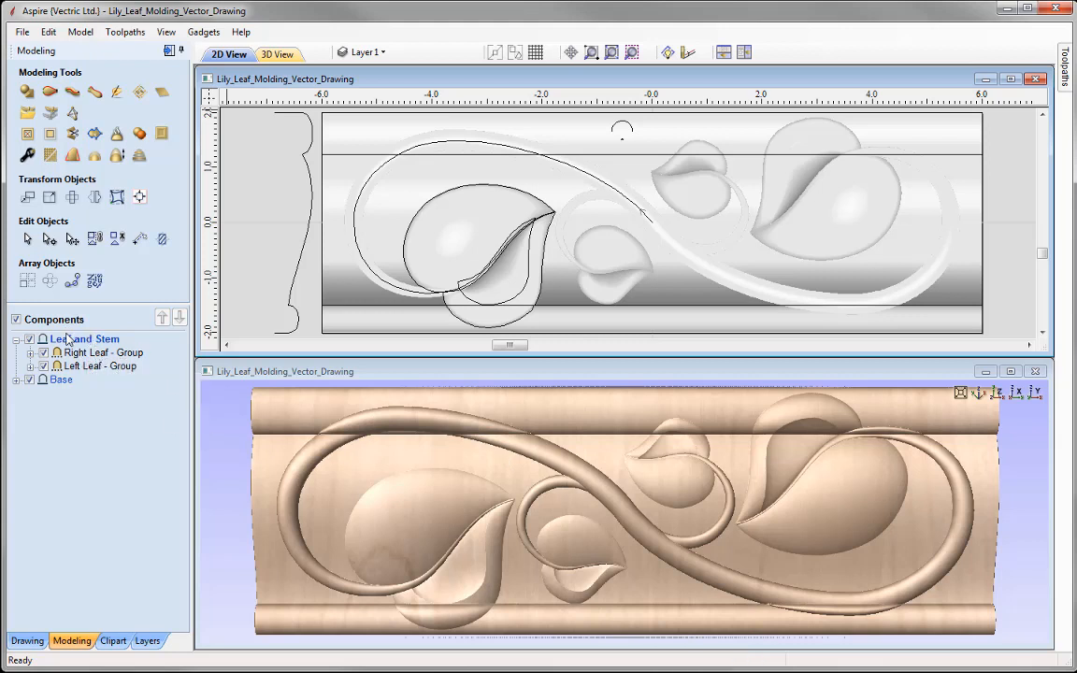
{"action": "mouse_move", "coordinate": [69, 342]}
{"action": "mouse_move", "coordinate": [57, 387]}
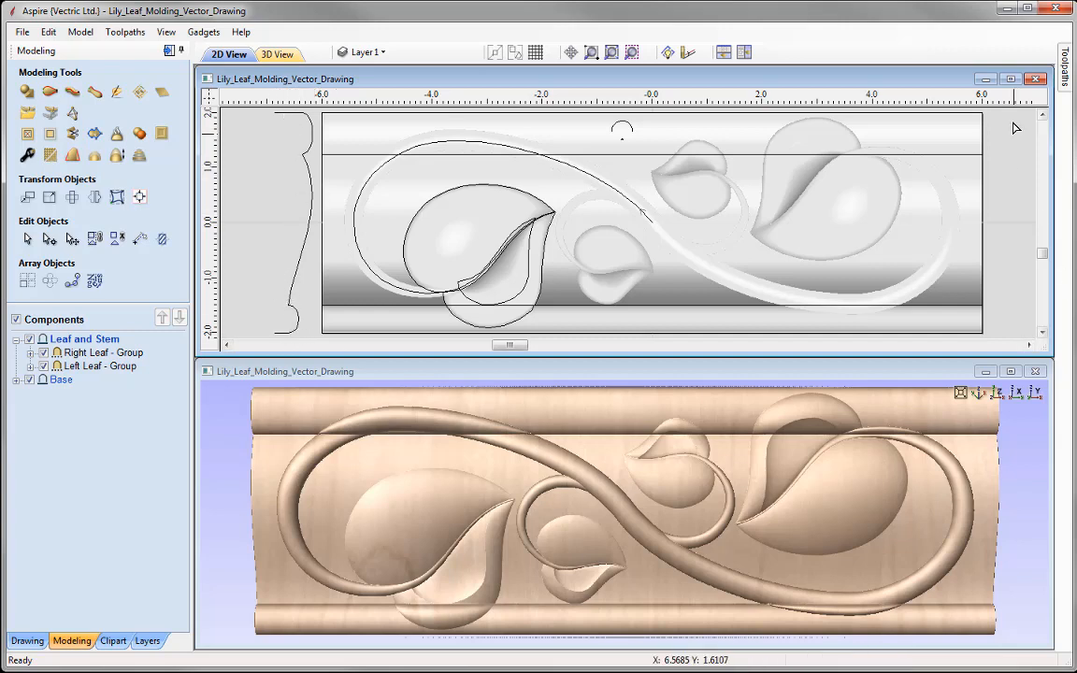
Maximize the 2D view, zoom to the selected molding cross-section vector, and turn on snapping
{"action": "left_click", "coordinate": [1010, 78]}
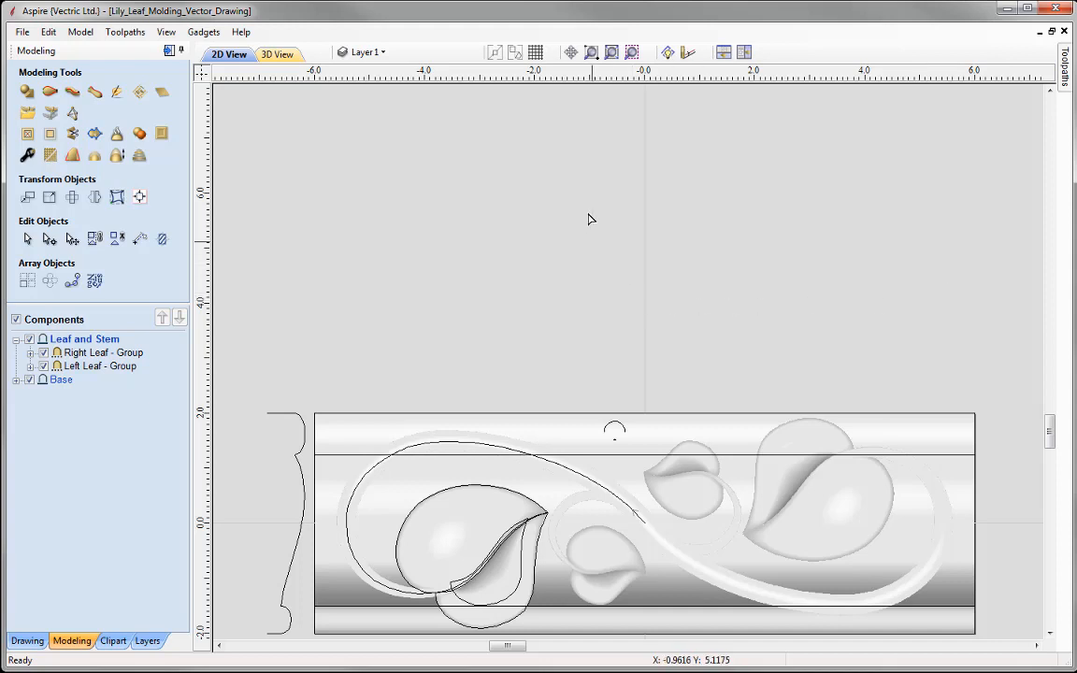
{"action": "left_click", "coordinate": [611, 52]}
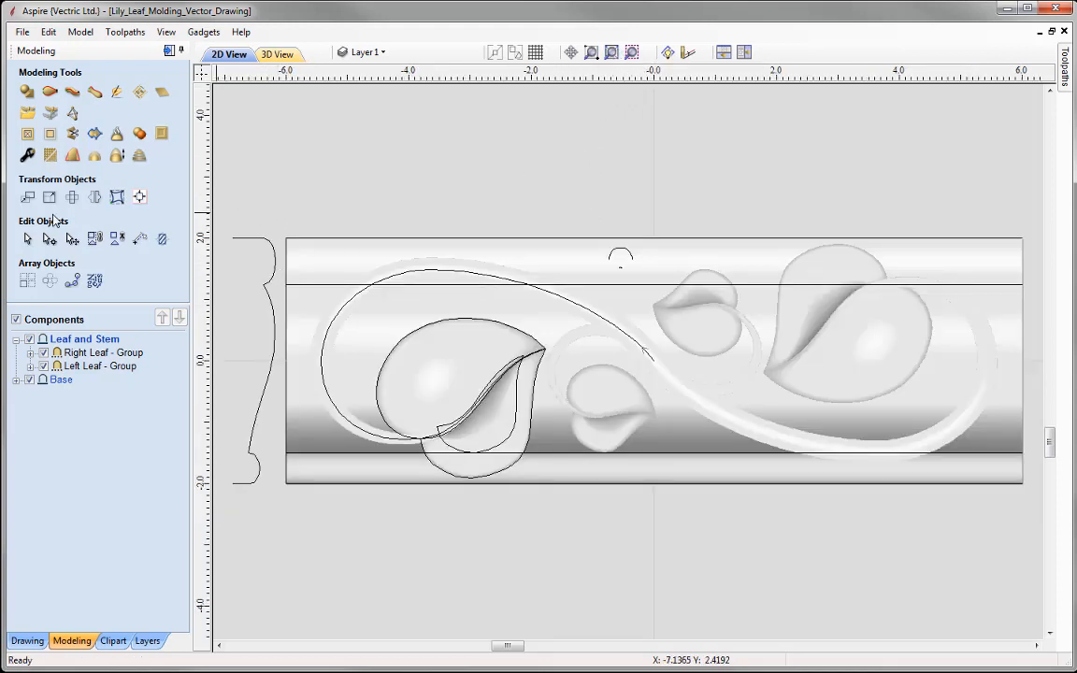
{"action": "left_click", "coordinate": [271, 252]}
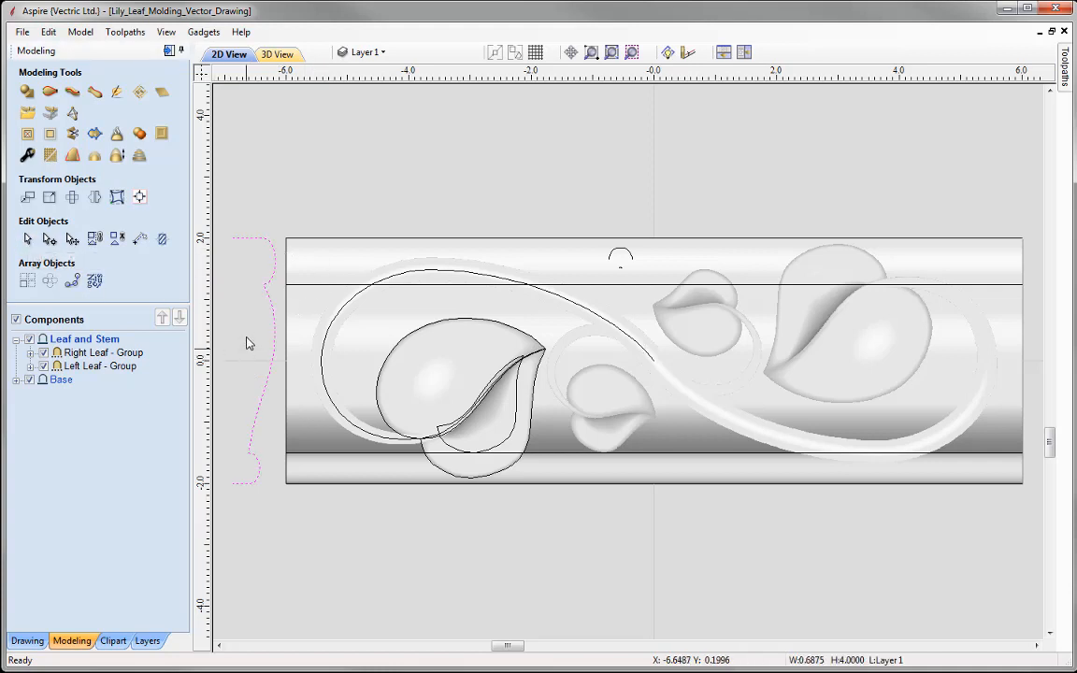
{"action": "left_click", "coordinate": [632, 52]}
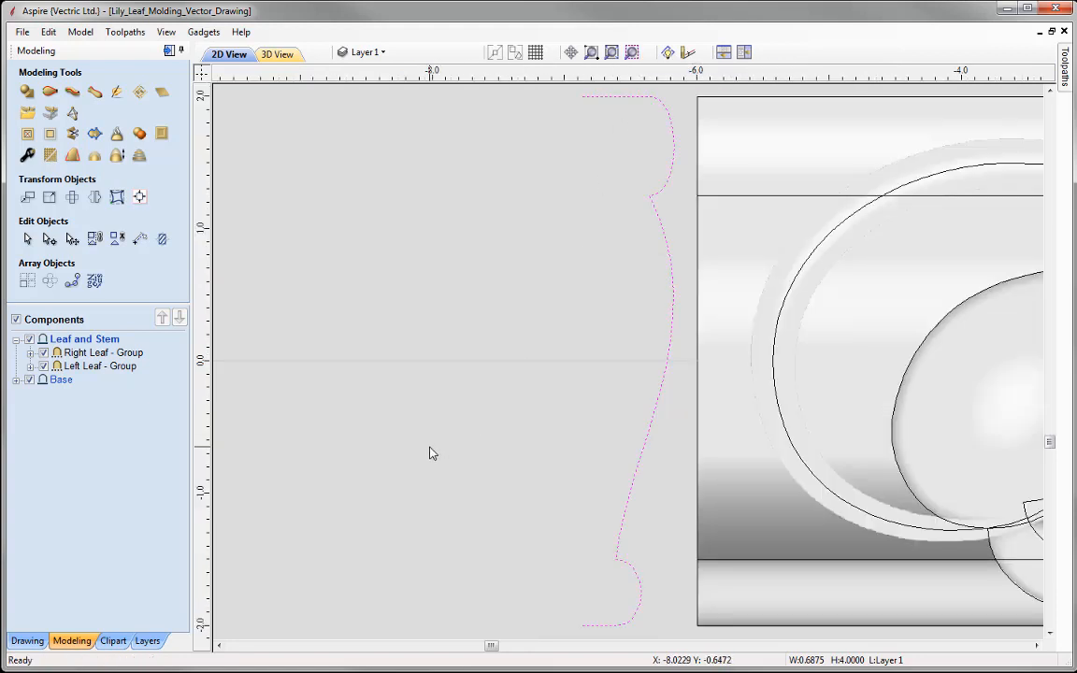
{"action": "left_click", "coordinate": [495, 53]}
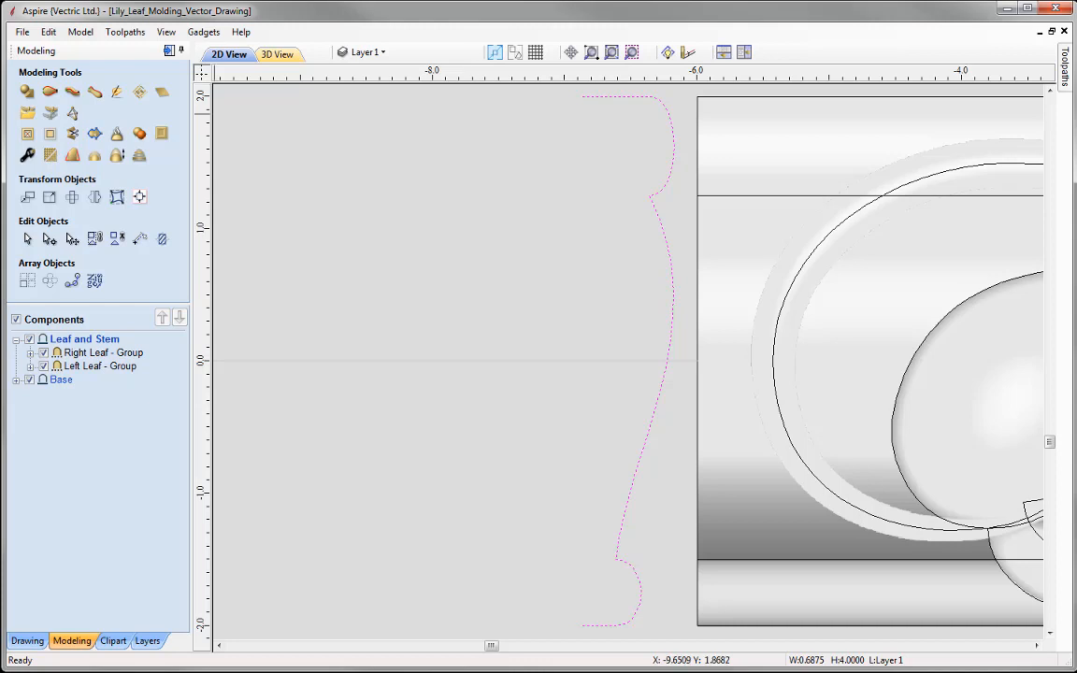
Draw an open polyline along both flat ends of the cross-section, joined by one long straight span, about 0.5 by 4 inches overall
{"action": "left_click", "coordinate": [27, 642]}
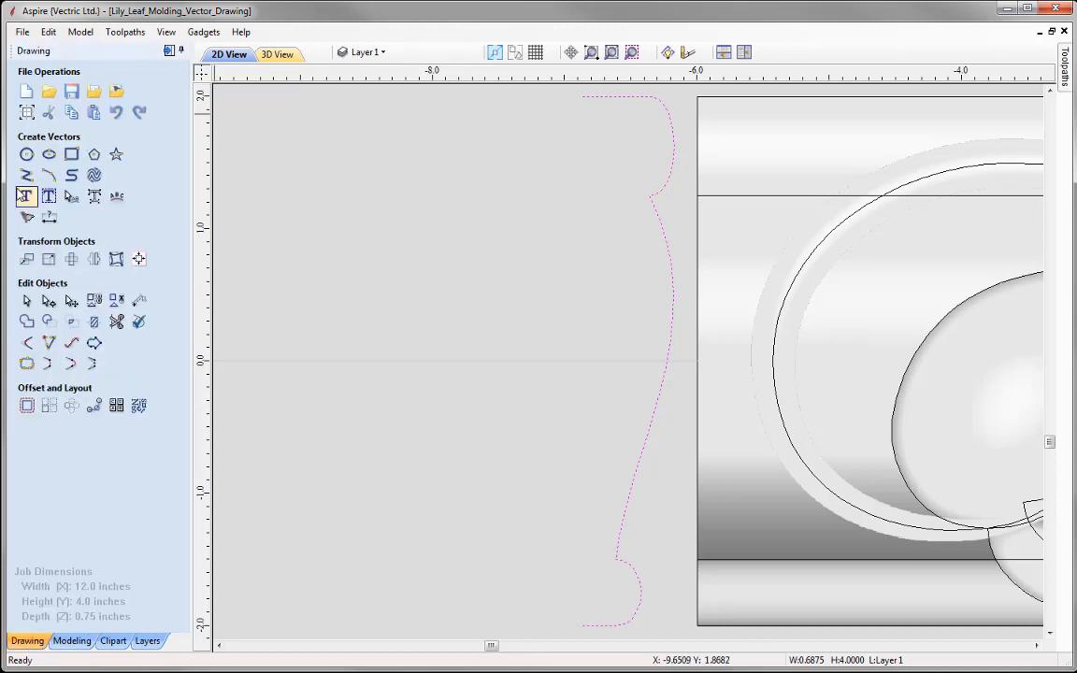
{"action": "left_click", "coordinate": [27, 177]}
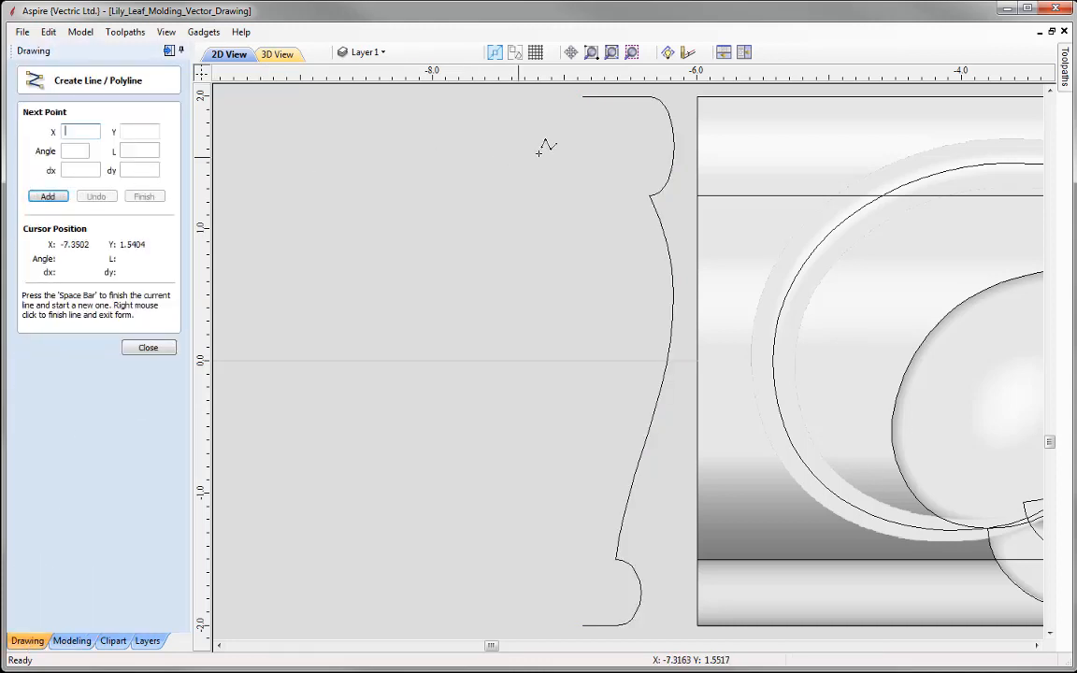
{"action": "left_click", "coordinate": [582, 95]}
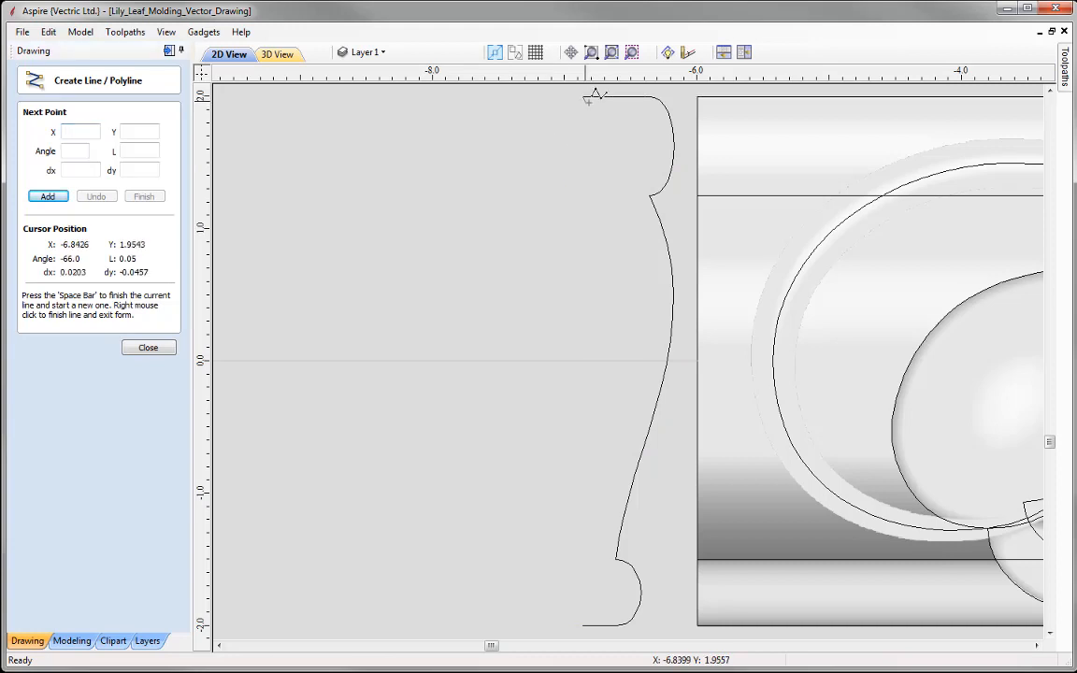
{"action": "left_click", "coordinate": [651, 96]}
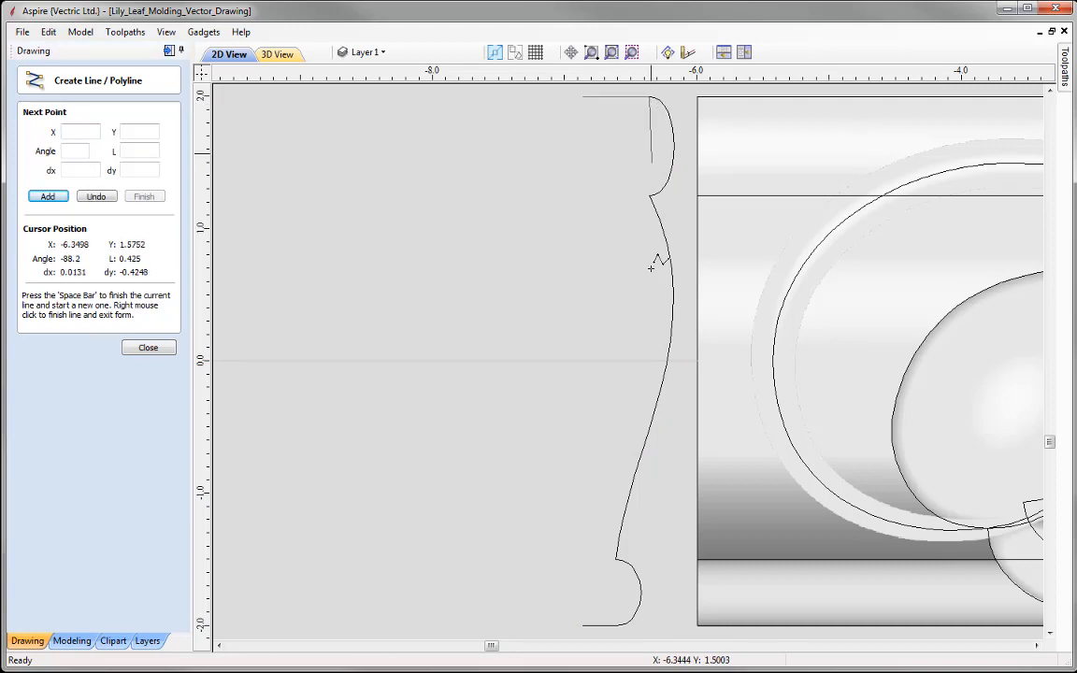
{"action": "left_click", "coordinate": [617, 625]}
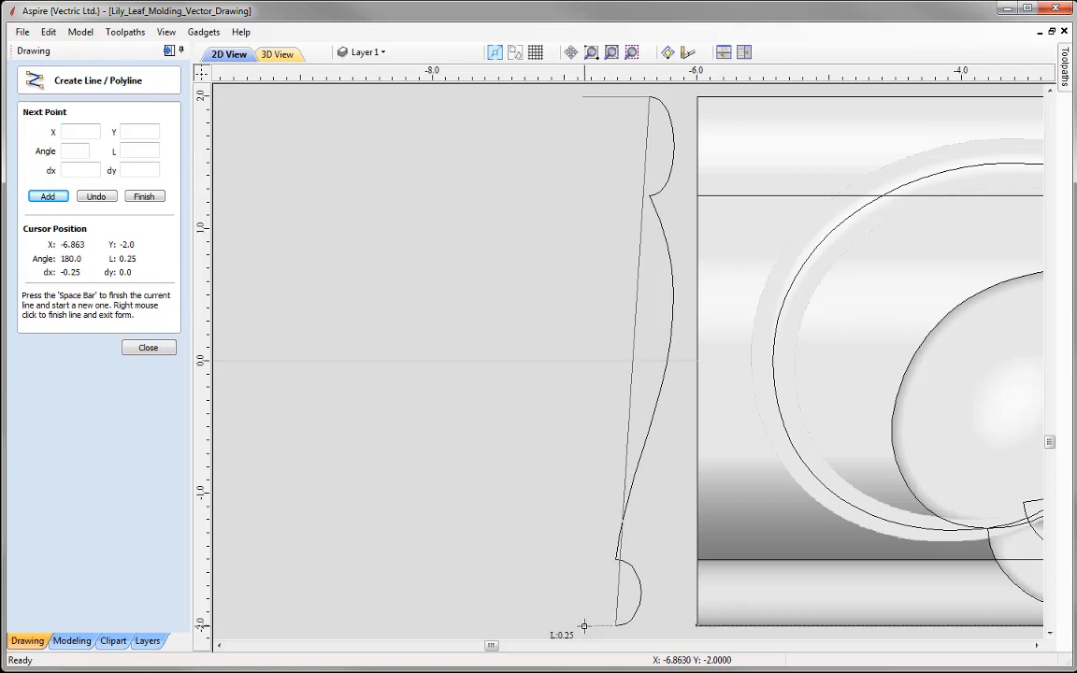
{"action": "left_click", "coordinate": [584, 626]}
{"action": "right_click", "coordinate": [529, 567]}
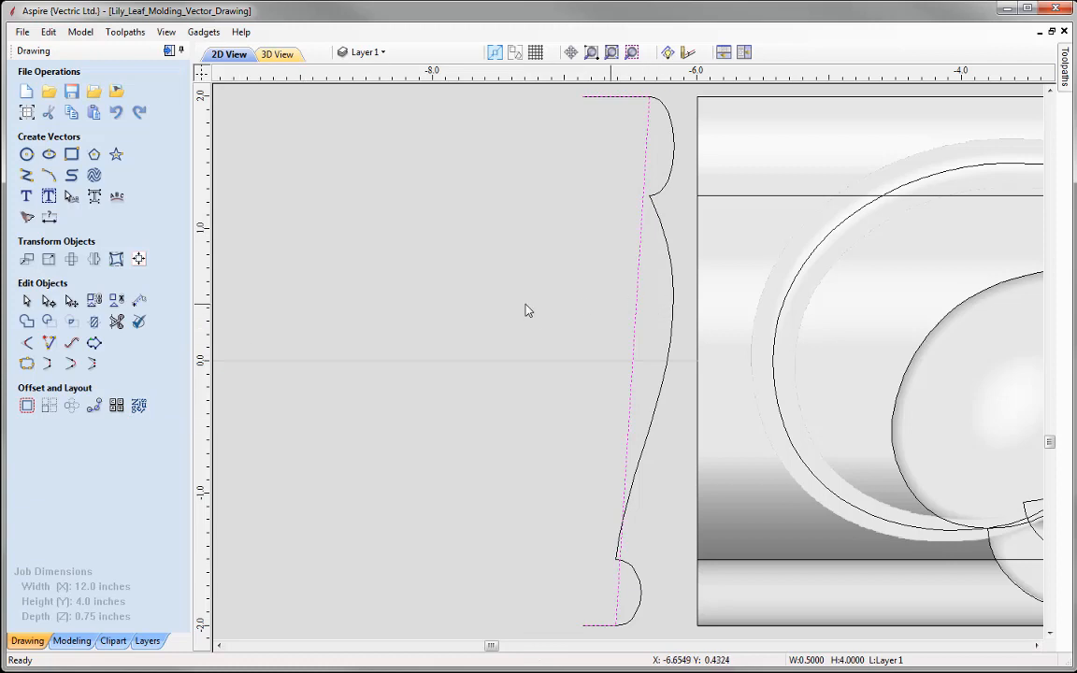
Convert the polyline's long span to a Bezier and pull both control handles outward, level with the flat ends, to bow the curve
{"action": "left_click", "coordinate": [49, 300]}
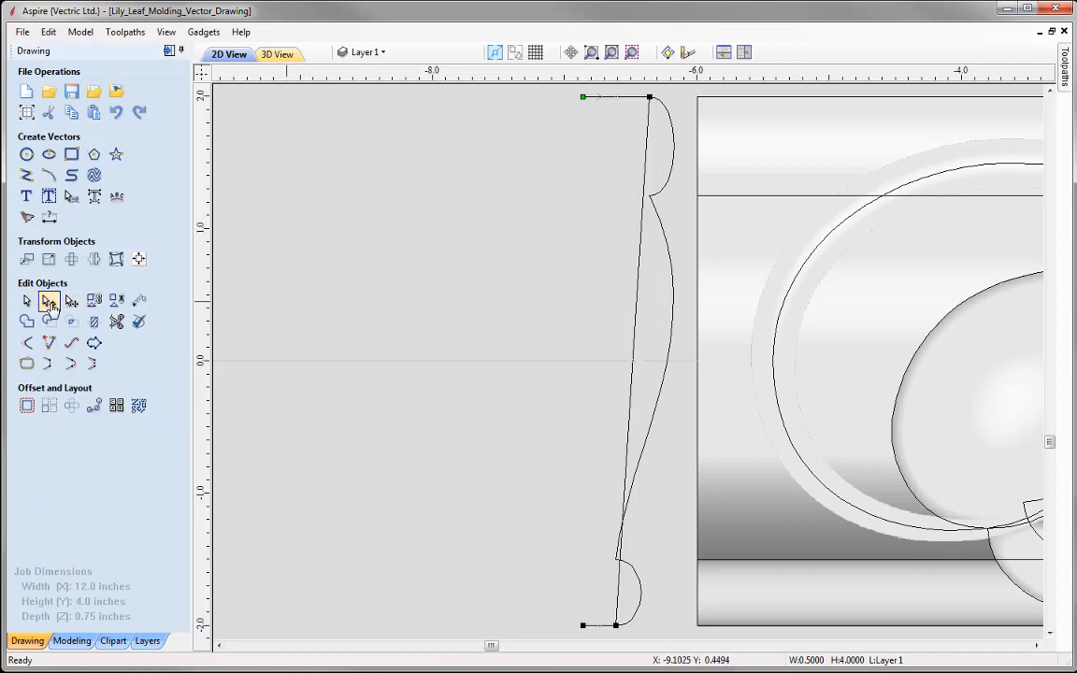
{"action": "right_click", "coordinate": [642, 243]}
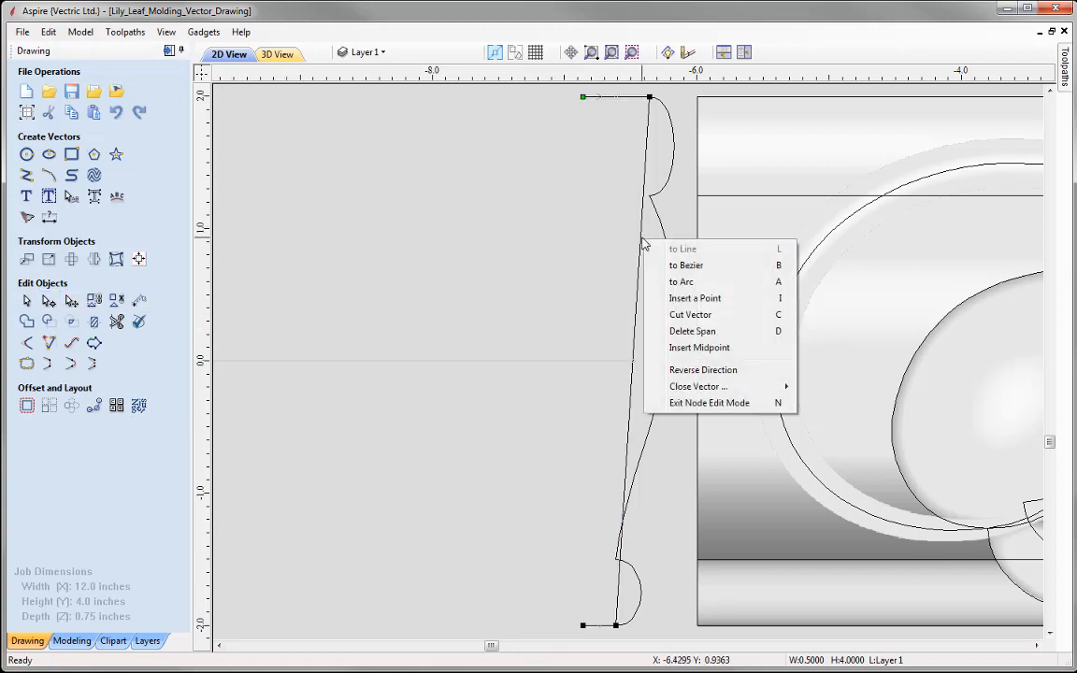
{"action": "left_click", "coordinate": [673, 265]}
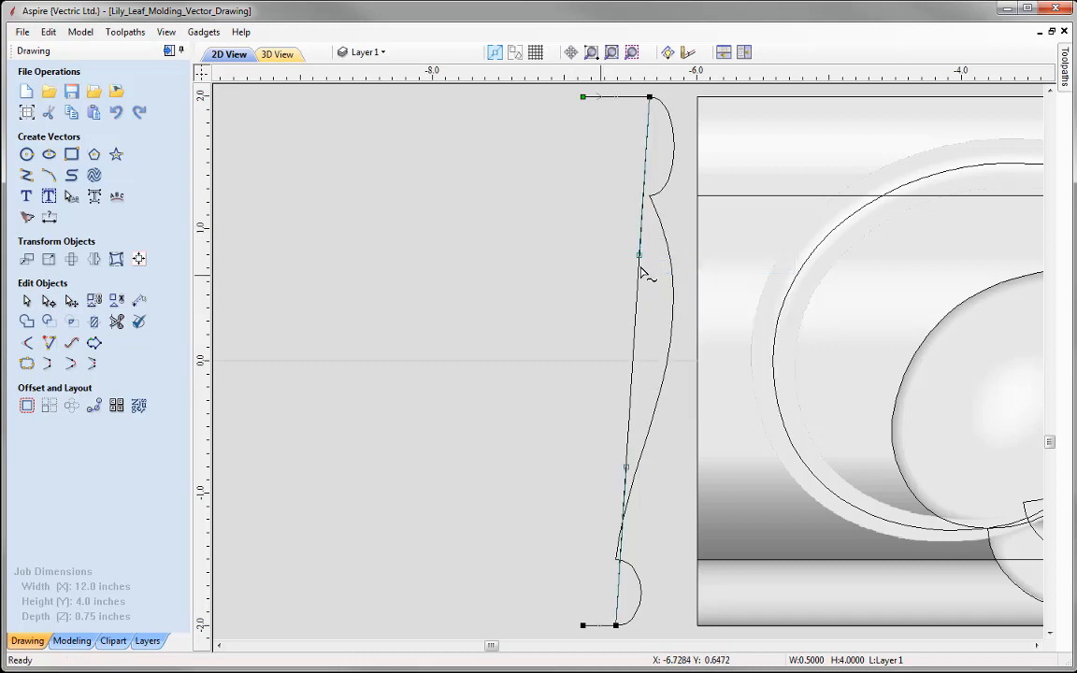
{"action": "left_click_drag", "start_coordinate": [638, 255], "coordinate": [730, 97]}
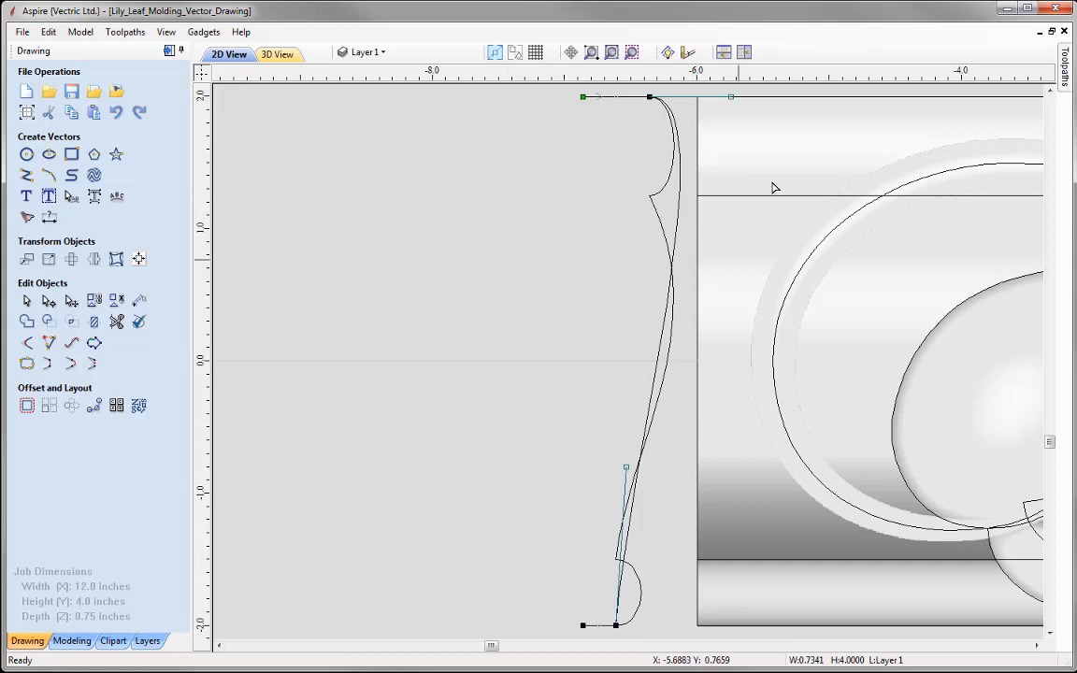
{"action": "left_click", "coordinate": [625, 466]}
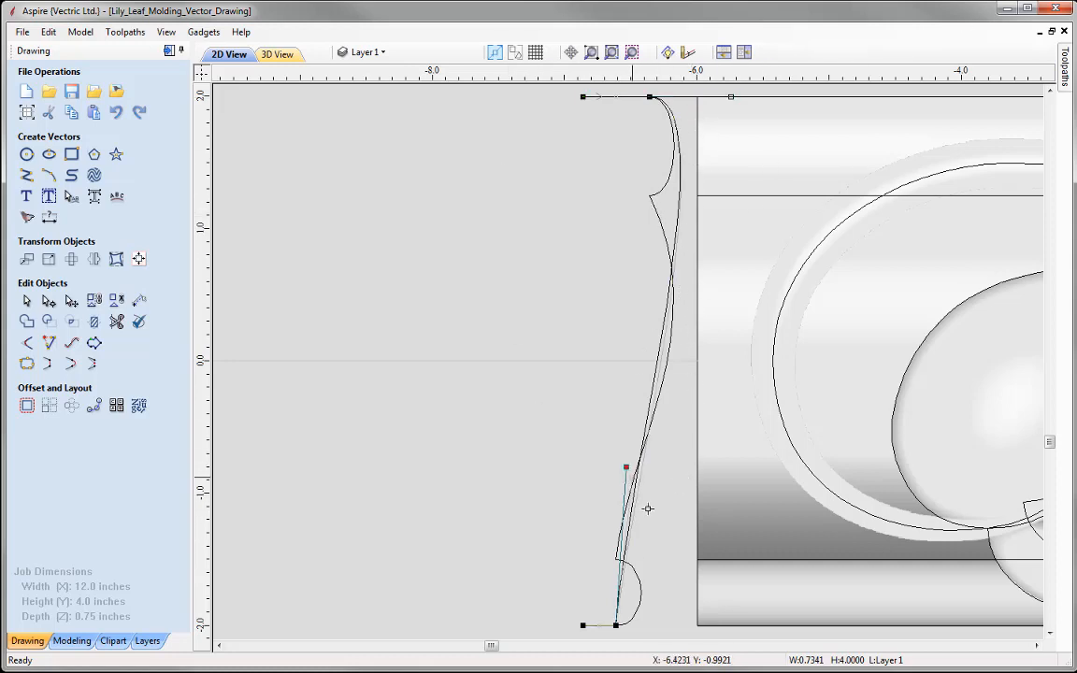
{"action": "left_click_drag", "start_coordinate": [647, 508], "coordinate": [697, 625]}
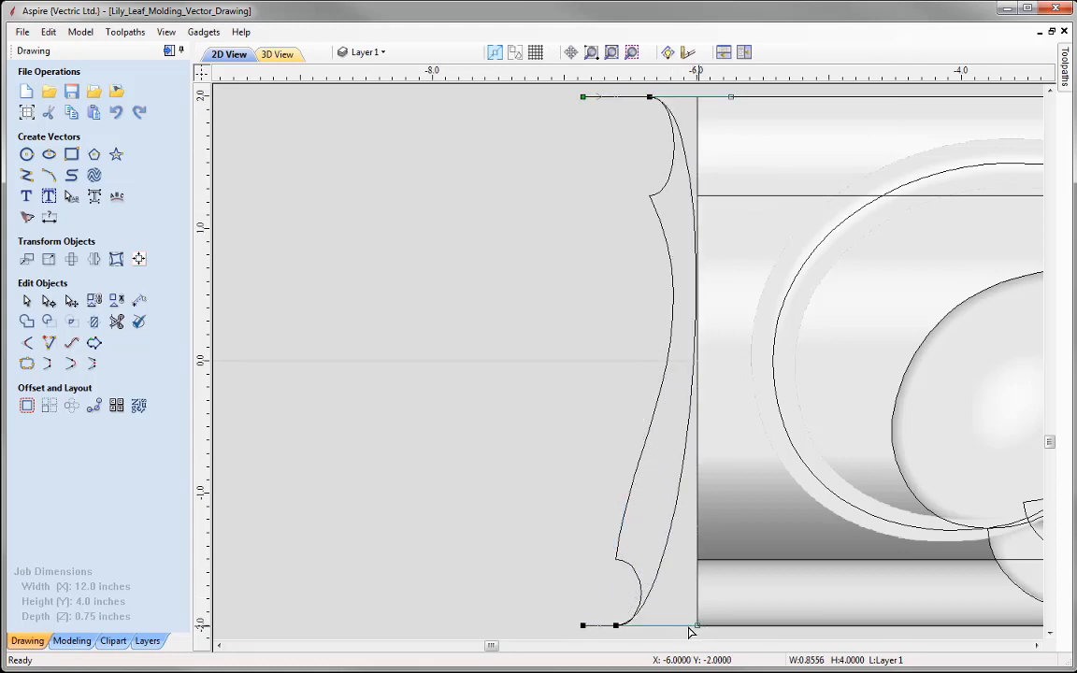
Insert a point on the lower part of the Bezier span and move it inward toward the original cross-section
{"action": "right_click", "coordinate": [688, 453]}
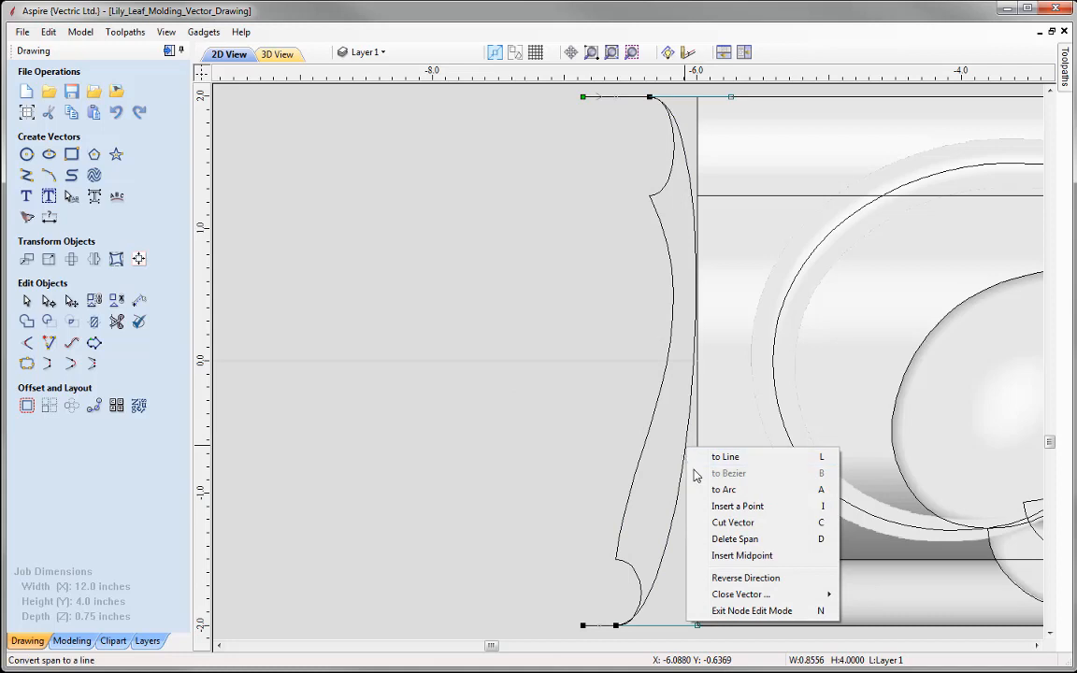
{"action": "left_click", "coordinate": [737, 506]}
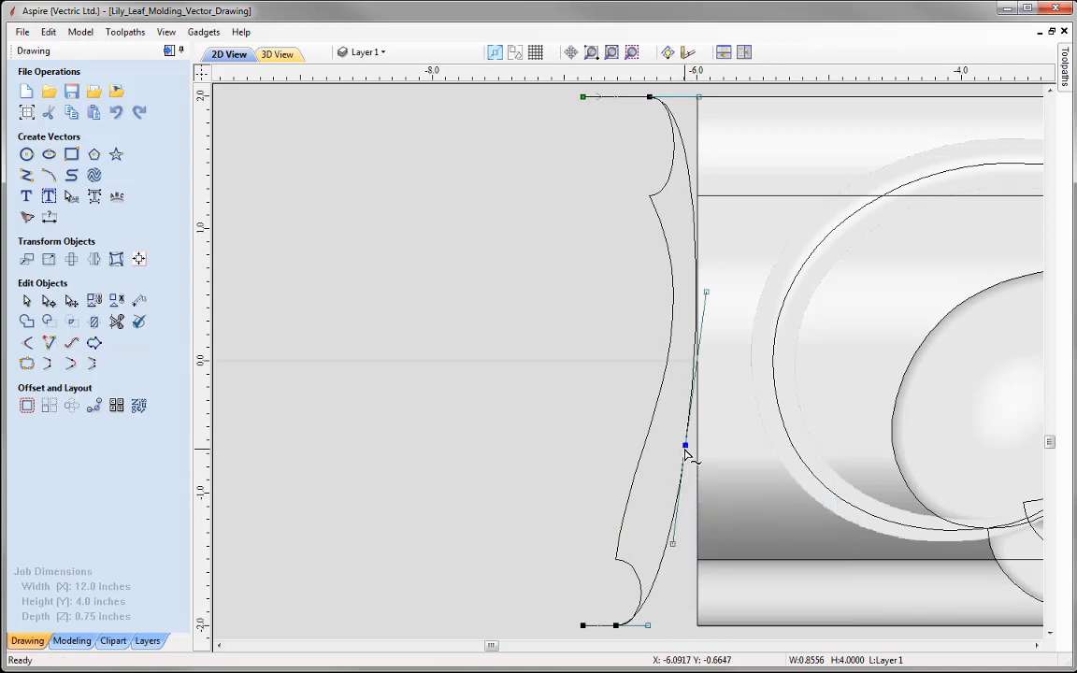
{"action": "left_click_drag", "start_coordinate": [666, 442], "coordinate": [659, 444]}
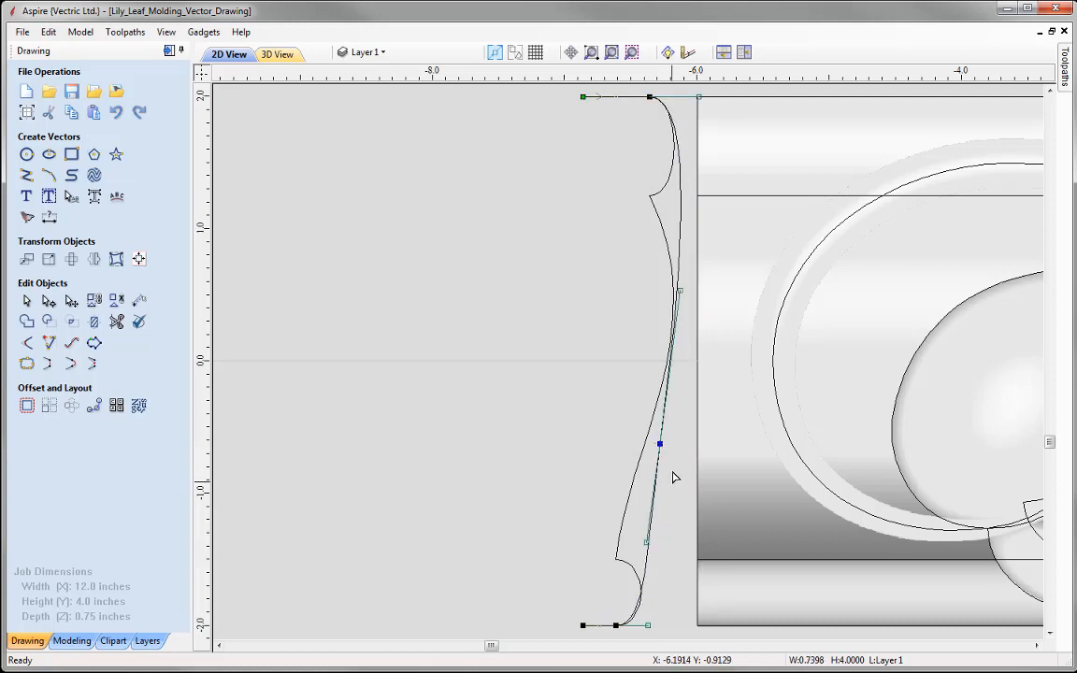
Nudge the Bezier handle at the curve's lower end outward so the curve clears the cross-section's lower bead
{"action": "scroll", "coordinate": [645, 624], "scroll_direction": "up", "scroll_amount": 4}
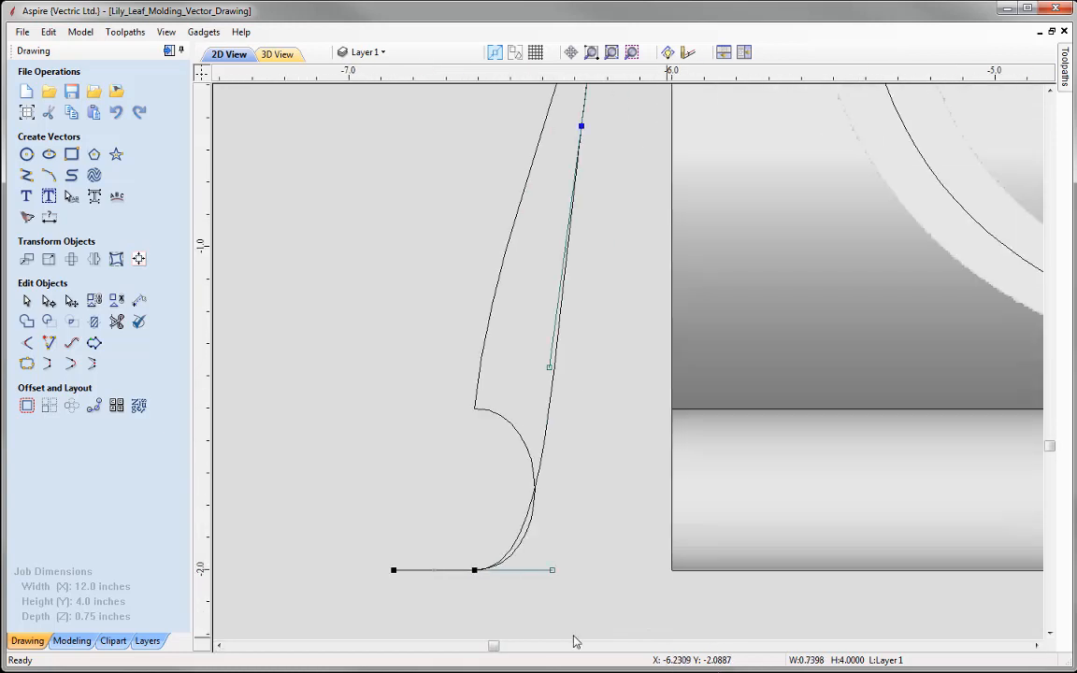
{"action": "left_click_drag", "start_coordinate": [561, 577], "coordinate": [565, 583]}
{"action": "key", "text": "Right"}
{"action": "key", "text": "Right"}
{"action": "key", "text": "Right"}
{"action": "key", "text": "Right"}
{"action": "key", "text": "Right"}
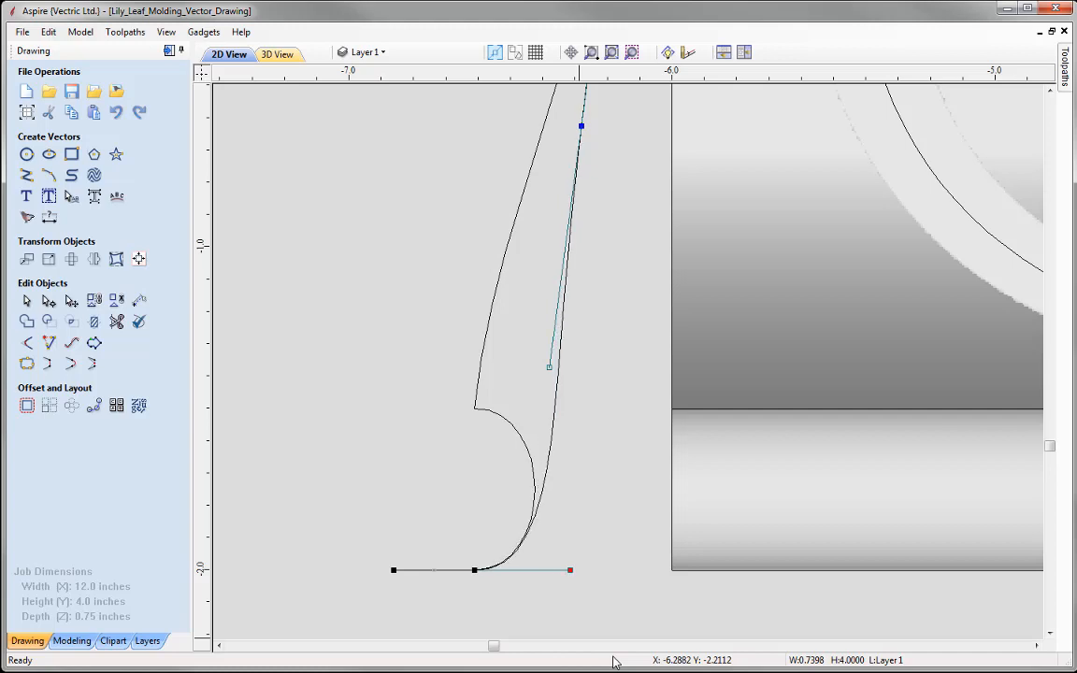
{"action": "key", "text": "Right"}
Examine how closely the new curve follows the original cross-section, especially around the upper bead and its control handle
{"action": "scroll", "coordinate": [546, 615], "scroll_direction": "down", "scroll_amount": 3}
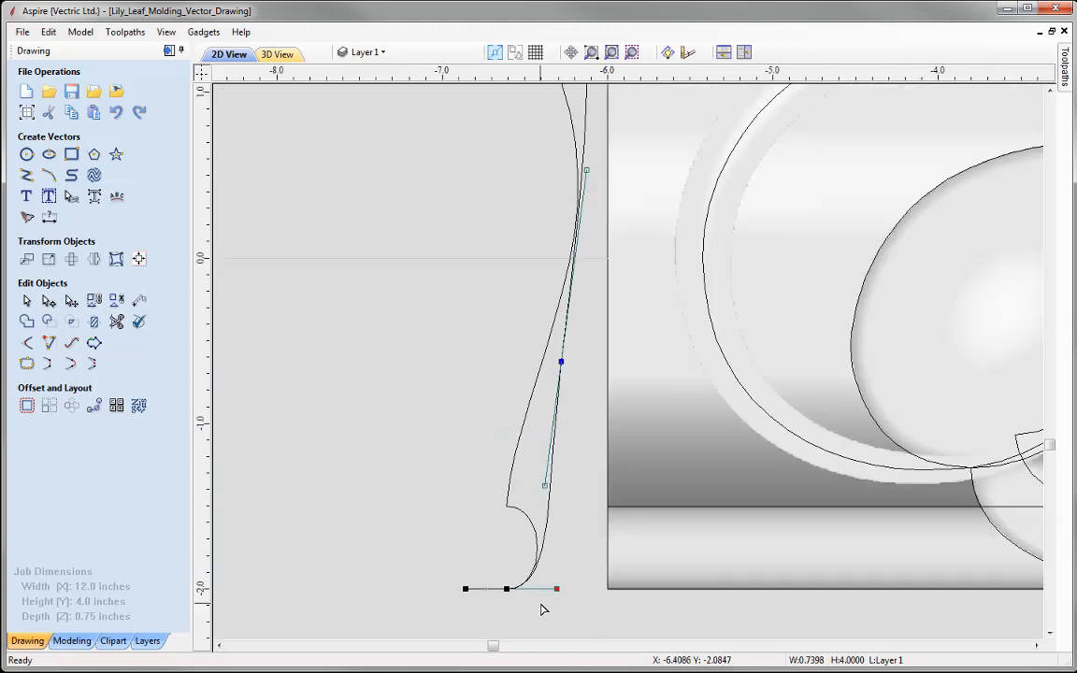
{"action": "scroll", "coordinate": [540, 603], "scroll_direction": "down", "scroll_amount": 1}
{"action": "scroll", "coordinate": [575, 86], "scroll_direction": "up", "scroll_amount": 2}
{"action": "scroll", "coordinate": [575, 103], "scroll_direction": "down", "scroll_amount": 3}
{"action": "scroll", "coordinate": [572, 99], "scroll_direction": "up", "scroll_amount": 3}
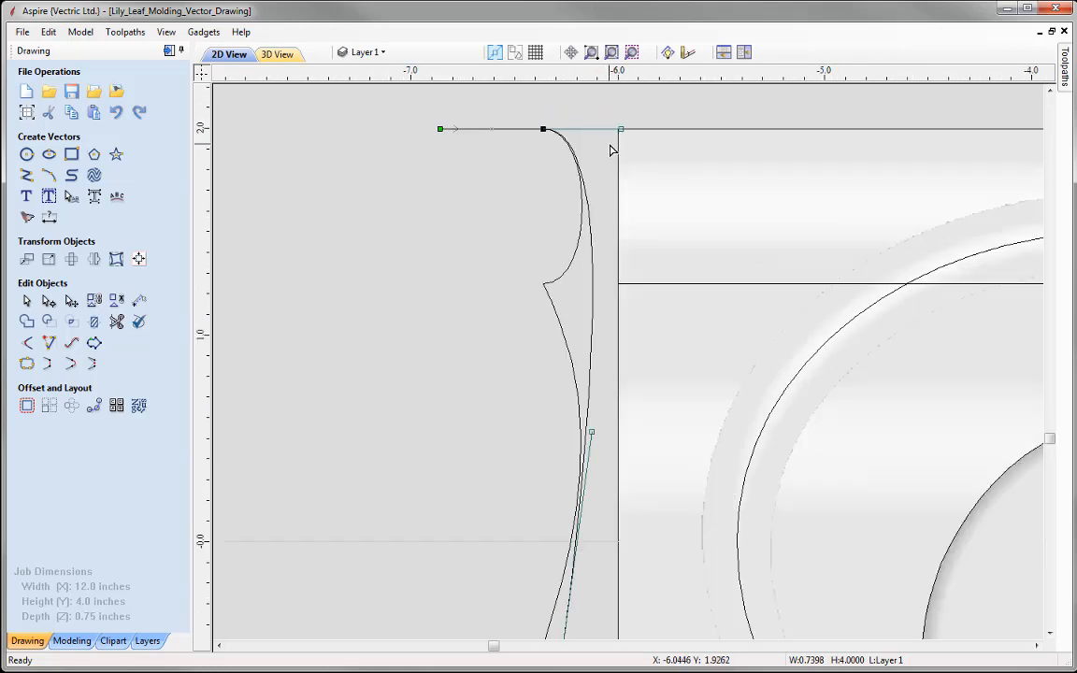
{"action": "scroll", "coordinate": [610, 149], "scroll_direction": "up", "scroll_amount": 3}
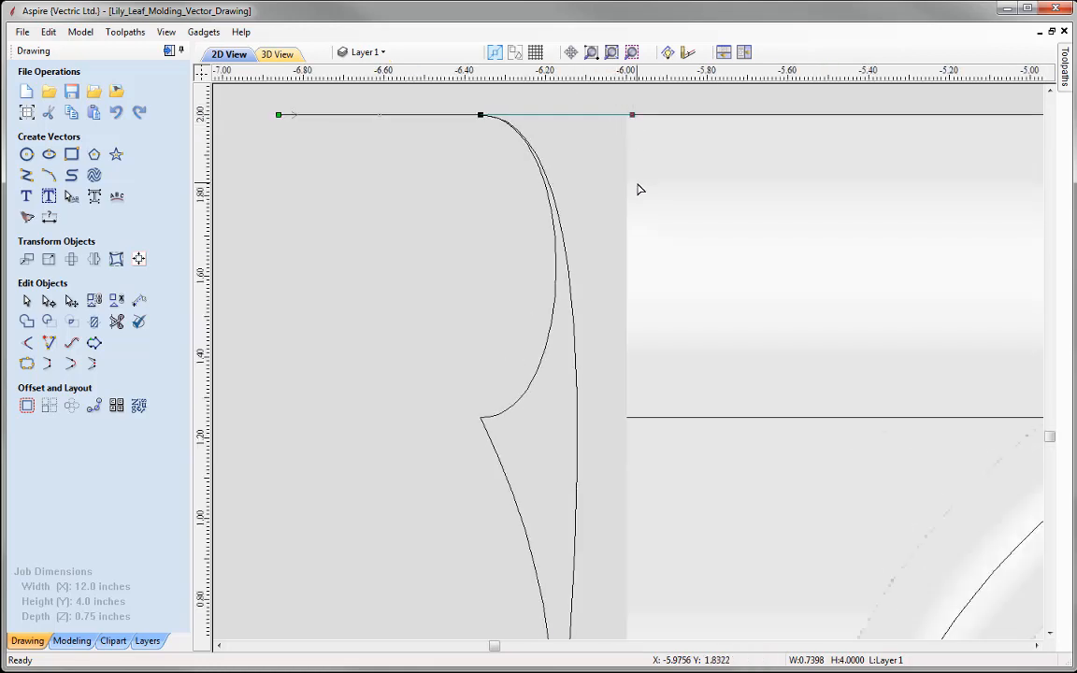
{"action": "scroll", "coordinate": [575, 150], "scroll_direction": "down", "scroll_amount": 4}
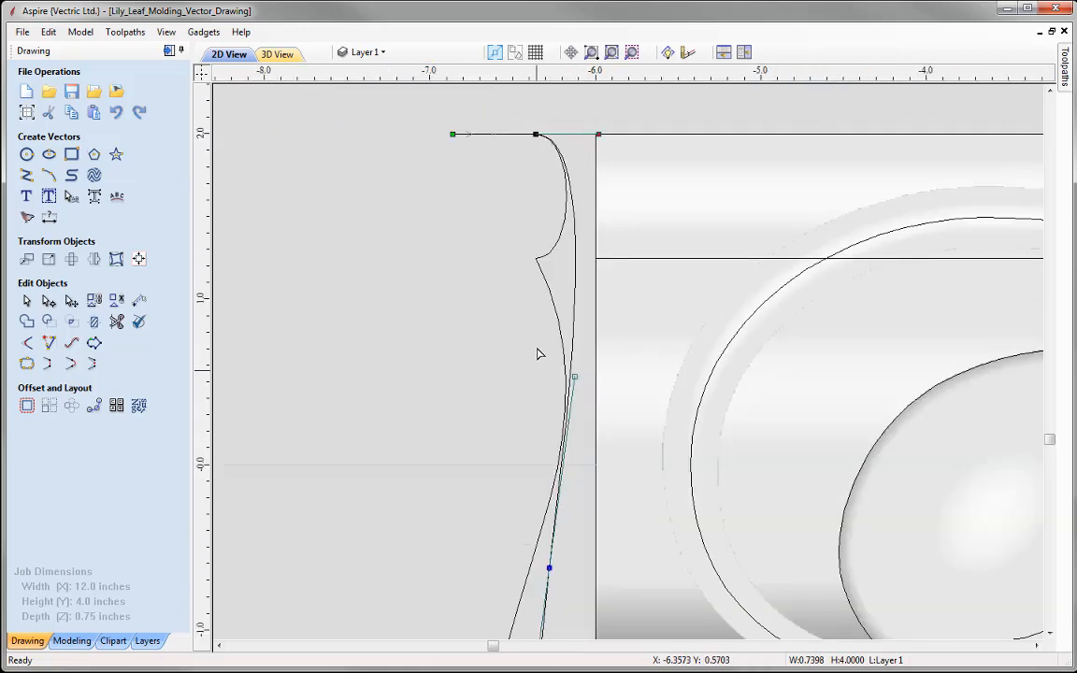
{"action": "scroll", "coordinate": [579, 234], "scroll_direction": "down", "scroll_amount": 3}
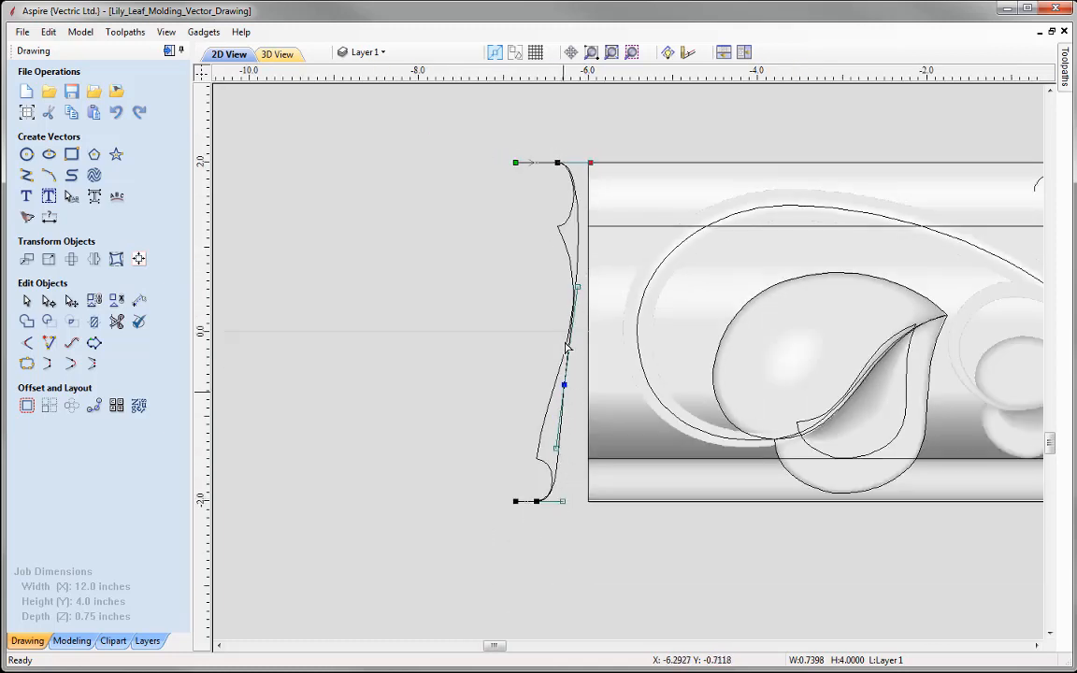
Finish editing the curve, show the whole job with the 2D and 3D views stacked, and hide the Base level
{"action": "left_click", "coordinate": [492, 366]}
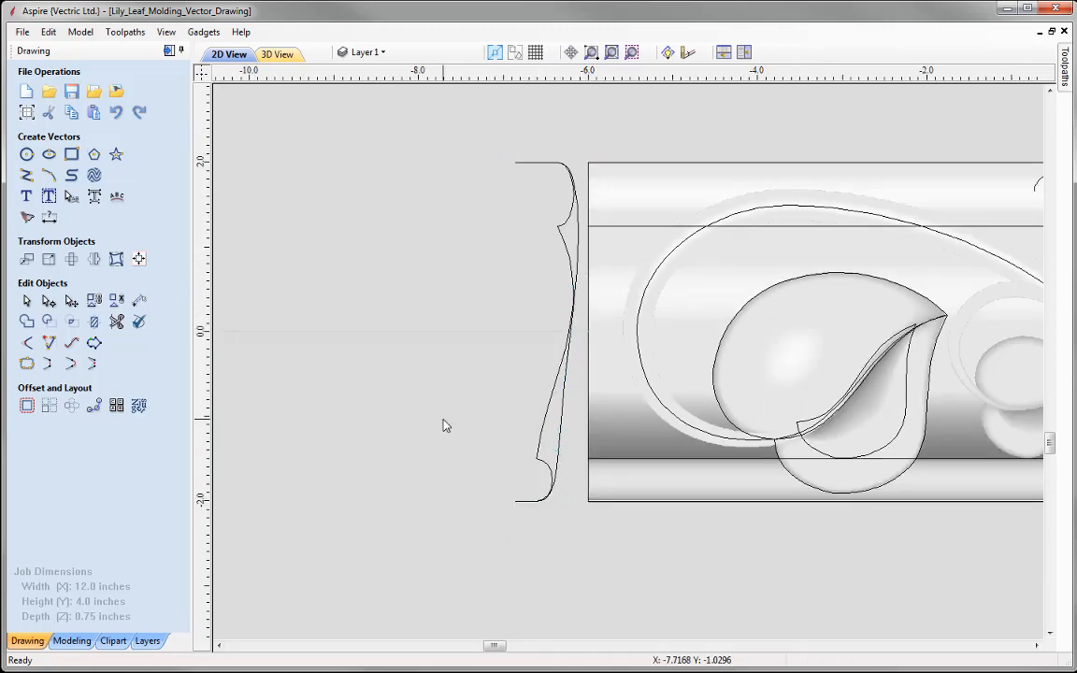
{"action": "left_click", "coordinate": [610, 52]}
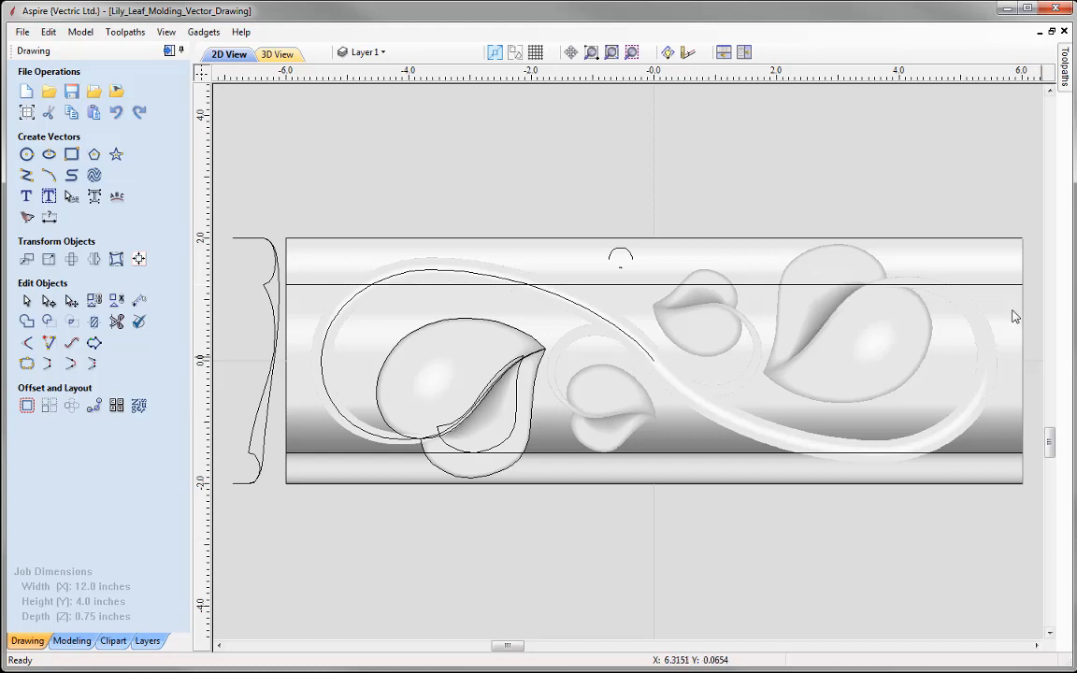
{"action": "left_click", "coordinate": [724, 52]}
{"action": "left_click", "coordinate": [72, 641]}
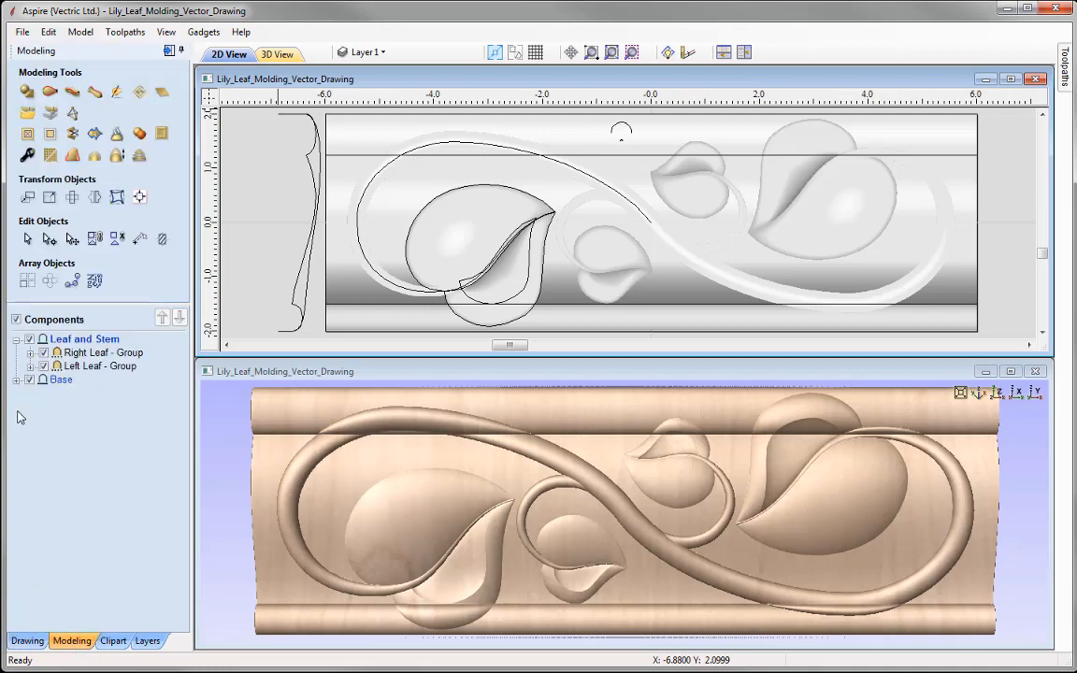
{"action": "left_click", "coordinate": [29, 380]}
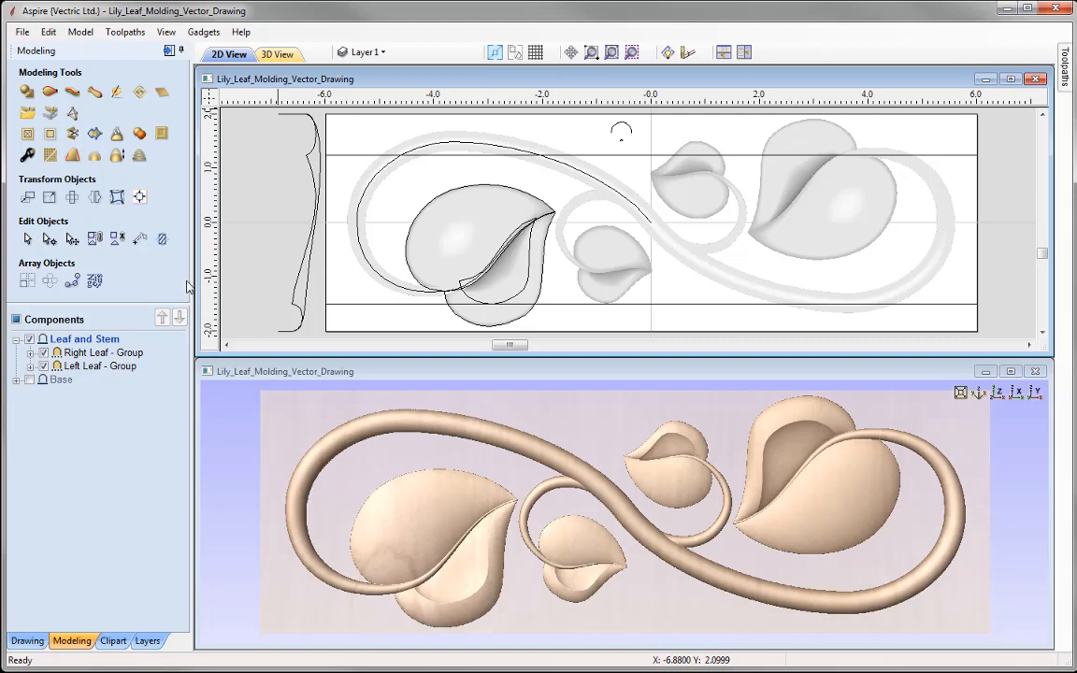
Insert a new component level and rename it Smooth Shape
{"action": "right_click", "coordinate": [98, 347]}
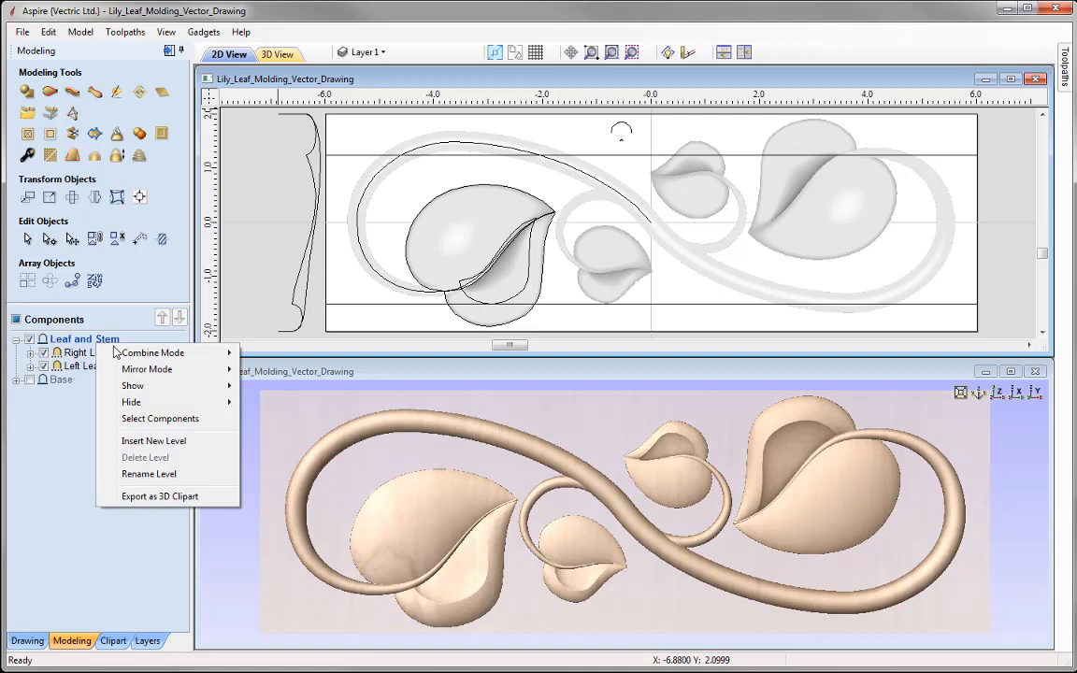
{"action": "left_click", "coordinate": [149, 440]}
{"action": "right_click", "coordinate": [74, 340]}
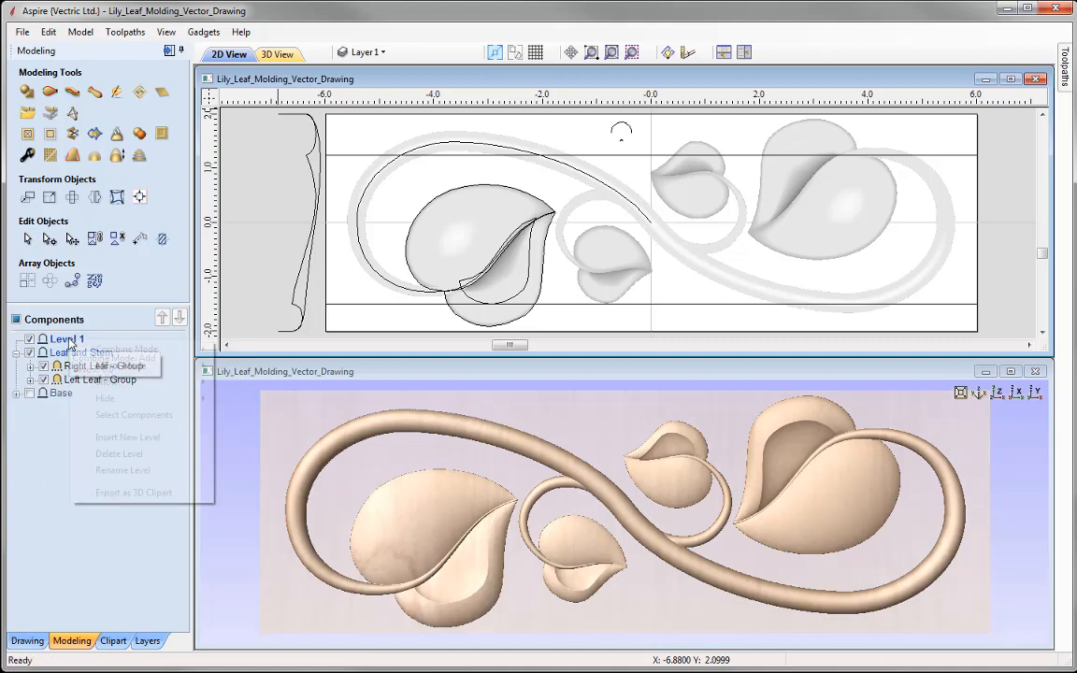
{"action": "left_click", "coordinate": [122, 470]}
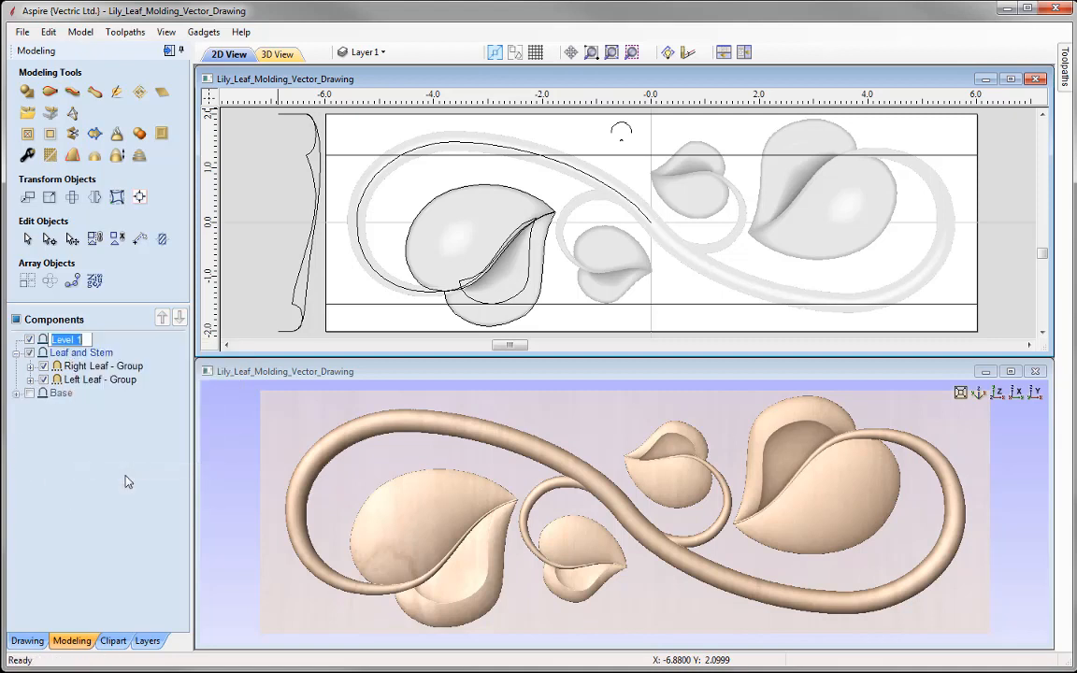
{"action": "type", "text": "Smooth Shape"}
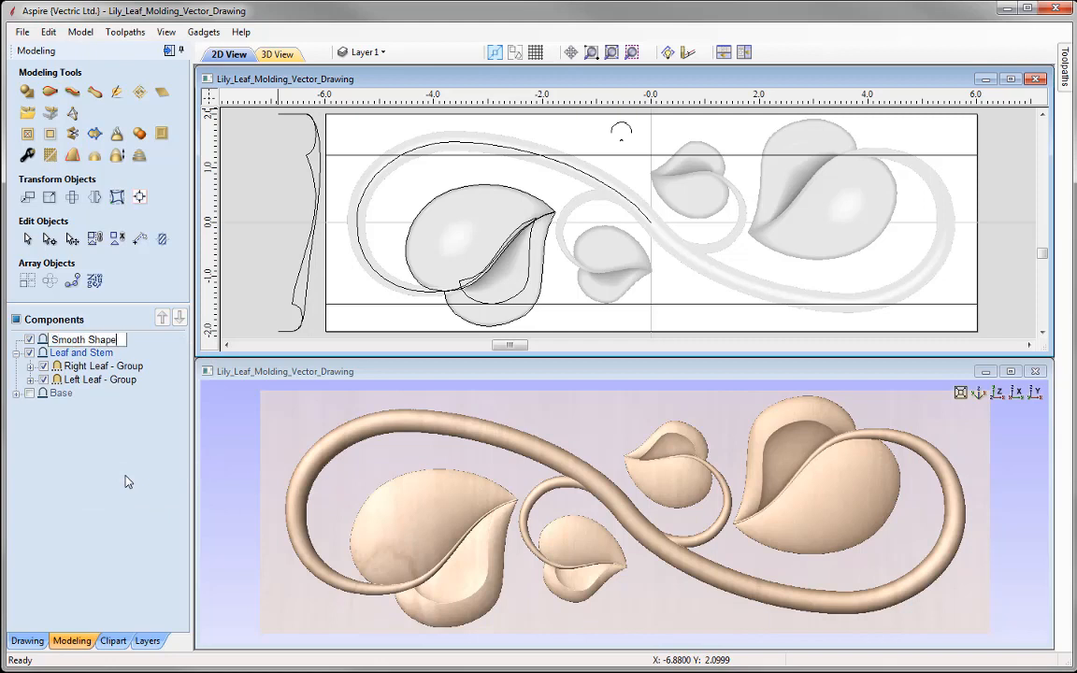
{"action": "key", "text": "Return"}
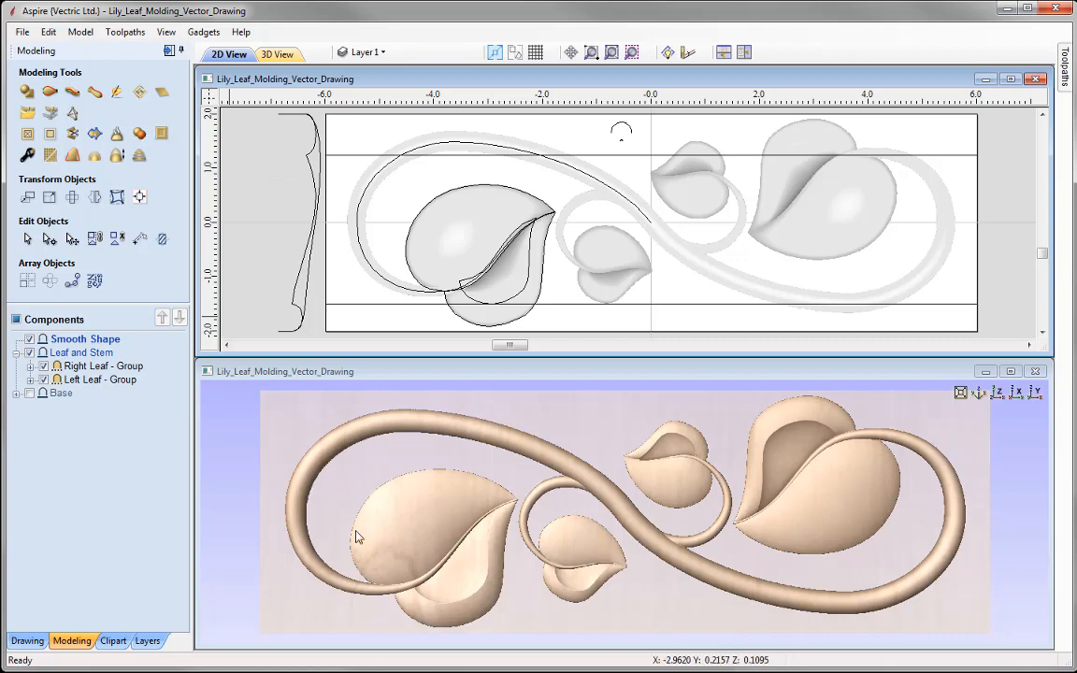
Create a component from the visible model in the Smooth Shape level and hide the Leaf and Stem level
{"action": "left_click", "coordinate": [139, 137]}
{"action": "left_click", "coordinate": [91, 352]}
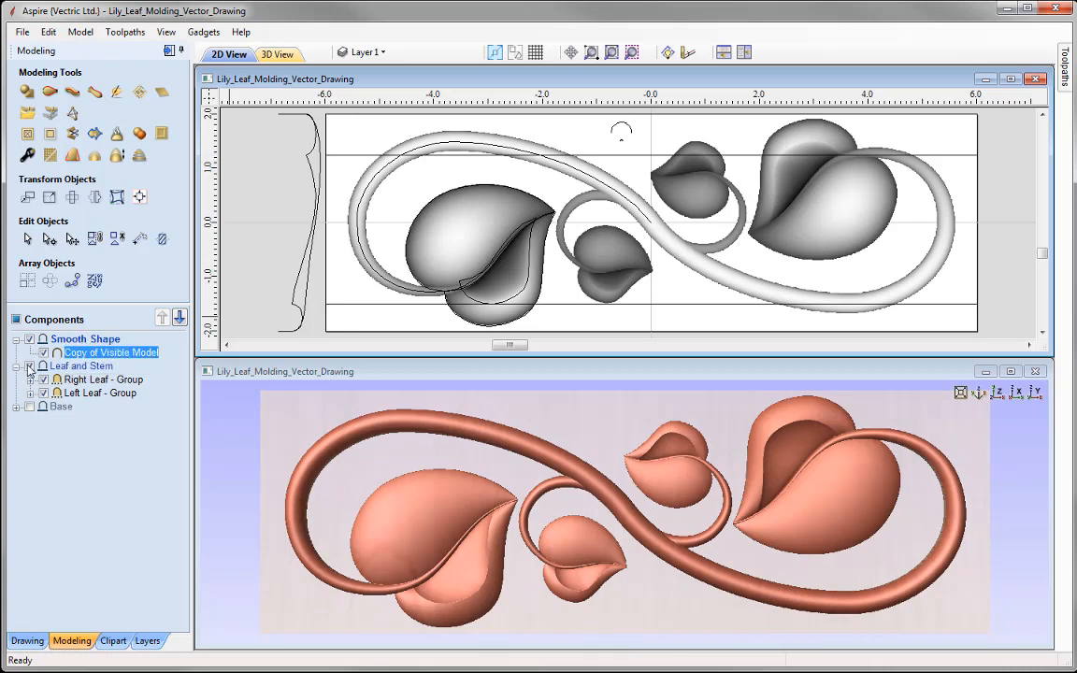
{"action": "left_click", "coordinate": [29, 366]}
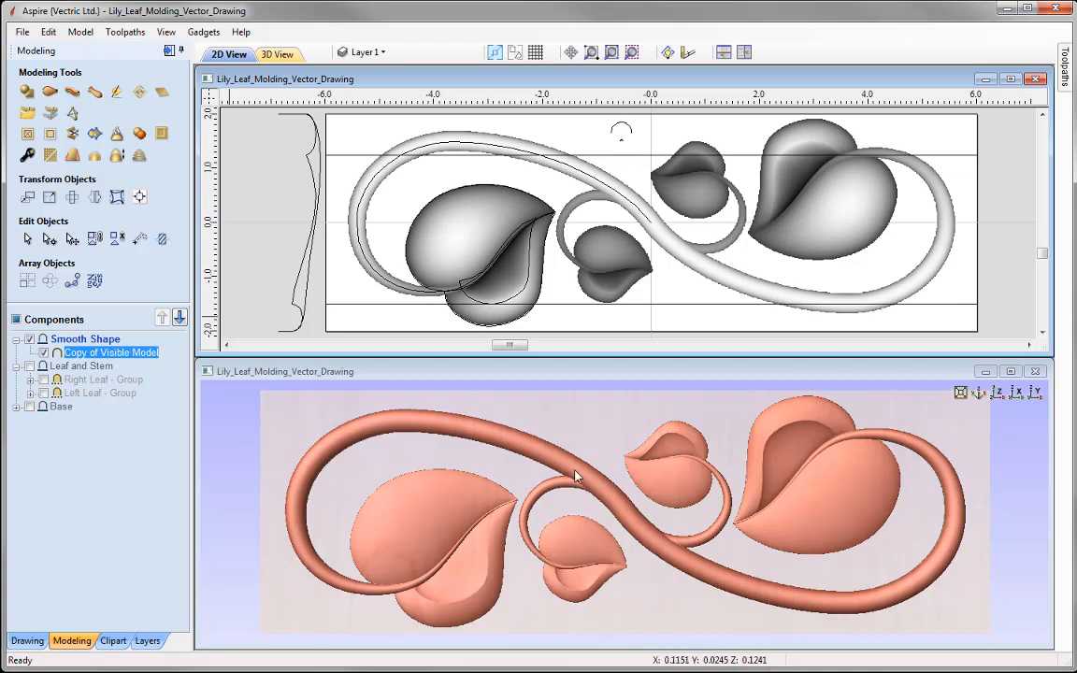
{"action": "left_click", "coordinate": [17, 368]}
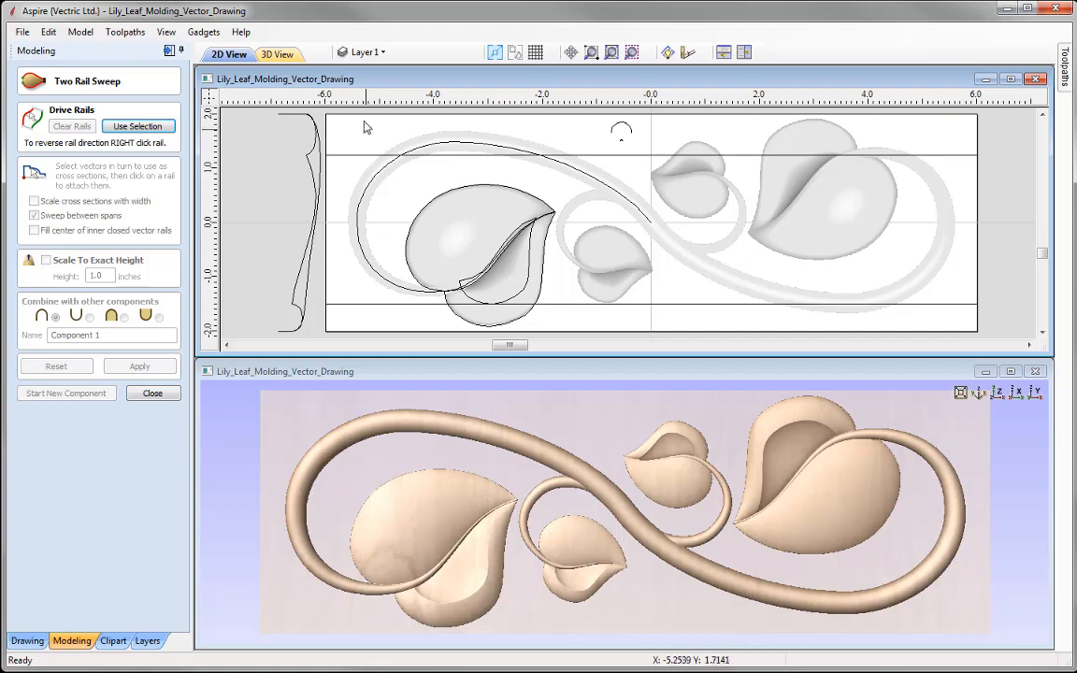
Two Rail Sweep the new smooth curve along the molding's two long outer edges, without sweeping between spans, as component Smooth UL Shape
{"action": "left_click", "coordinate": [329, 114]}
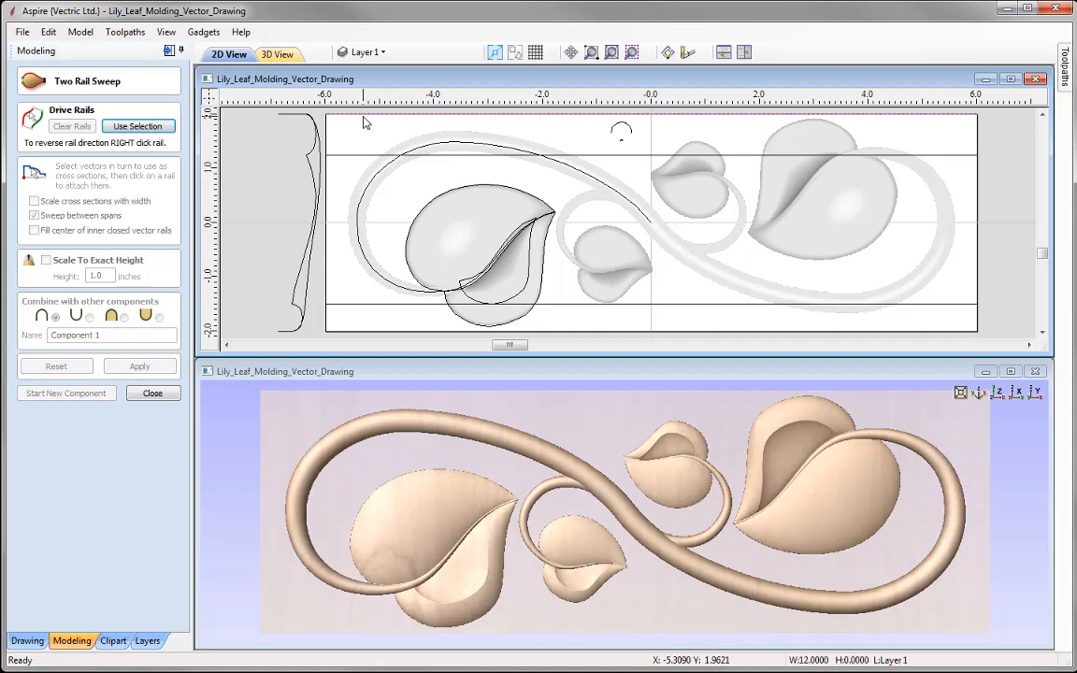
{"action": "left_click", "coordinate": [345, 332], "text": "shift"}
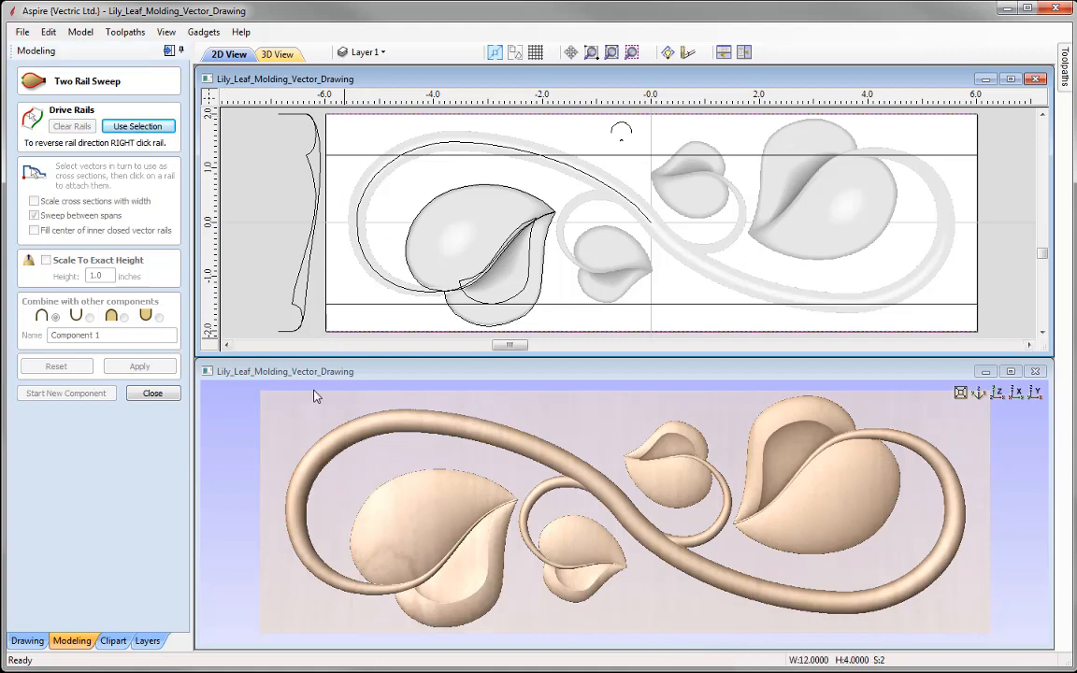
{"action": "left_click", "coordinate": [137, 125]}
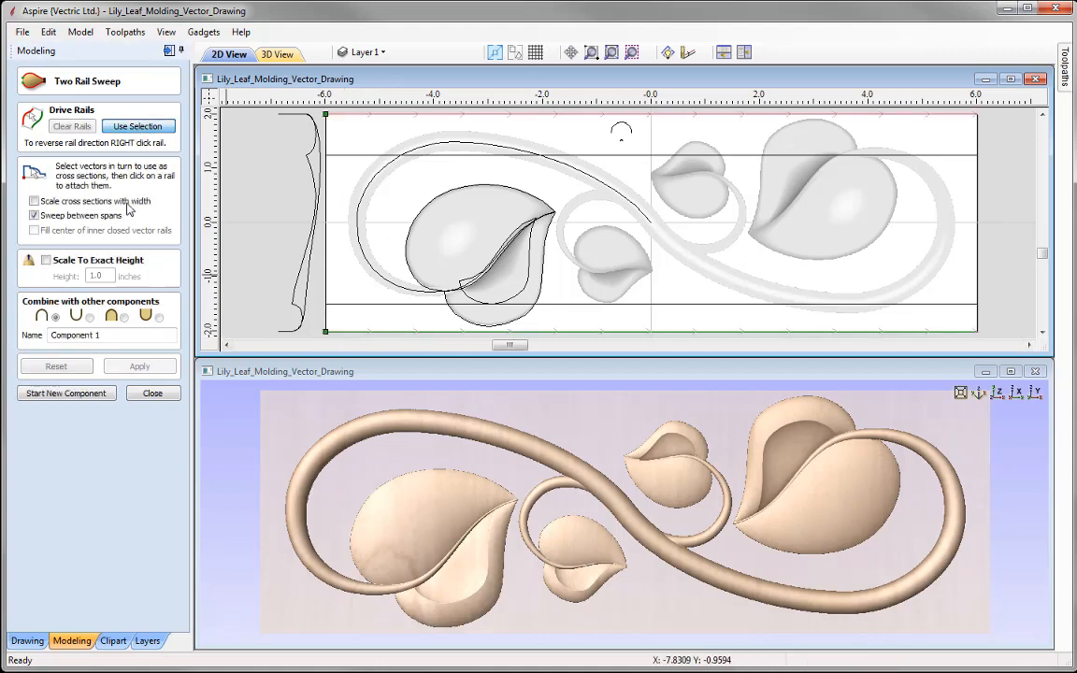
{"action": "left_click", "coordinate": [308, 133]}
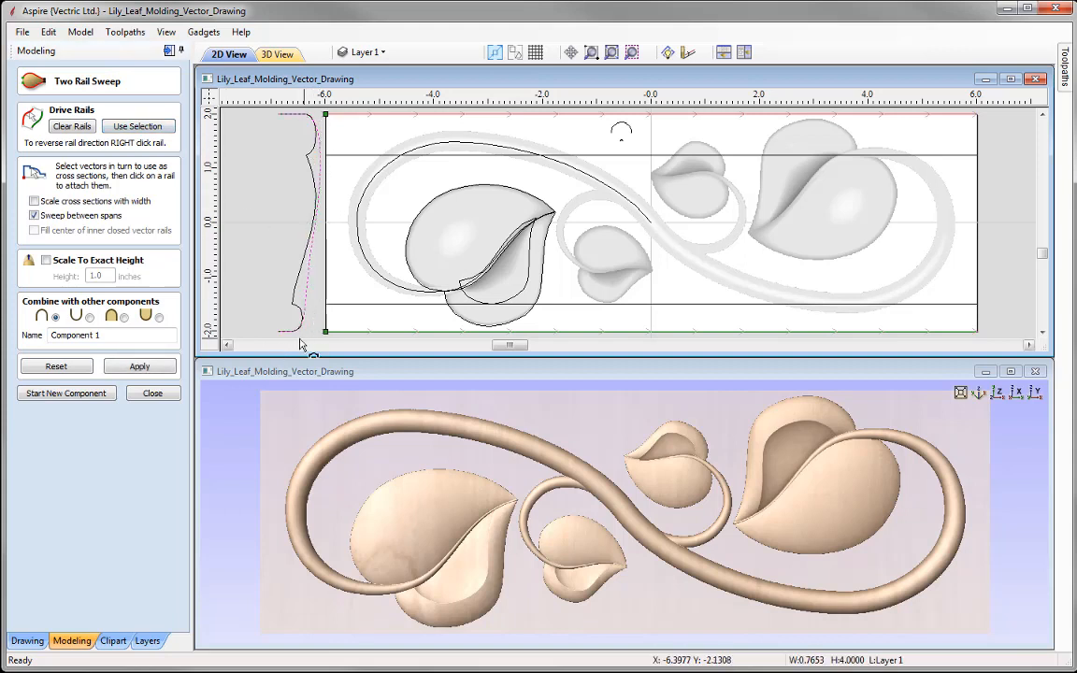
{"action": "double_click", "coordinate": [122, 337]}
{"action": "type", "text": "Smooth UL Shape"}
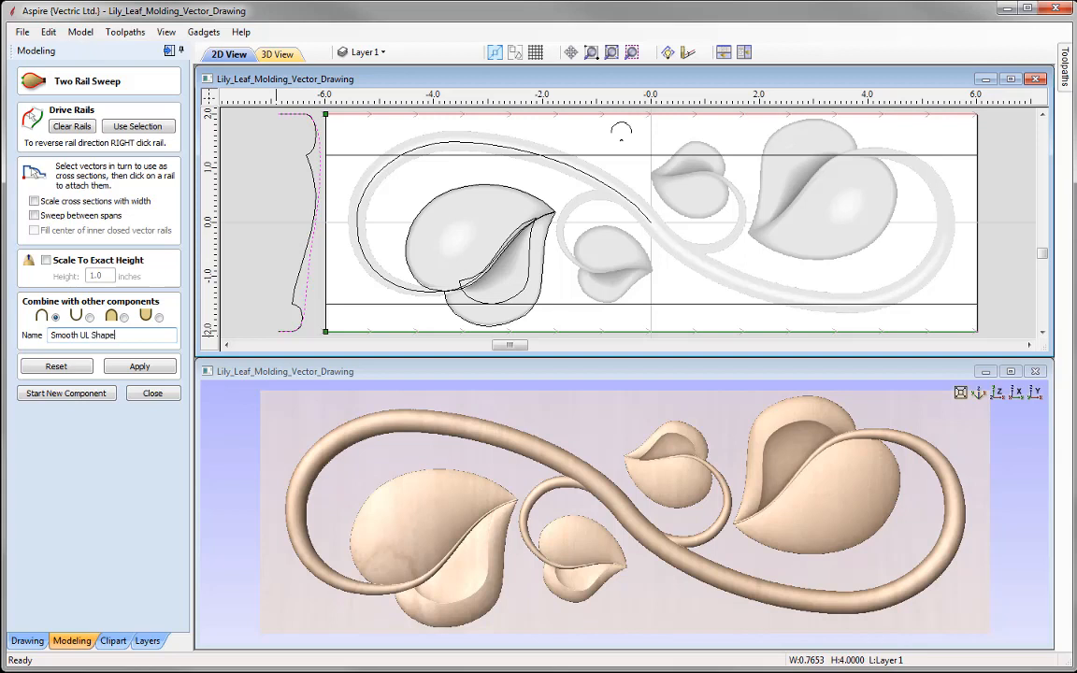
{"action": "left_click", "coordinate": [122, 367]}
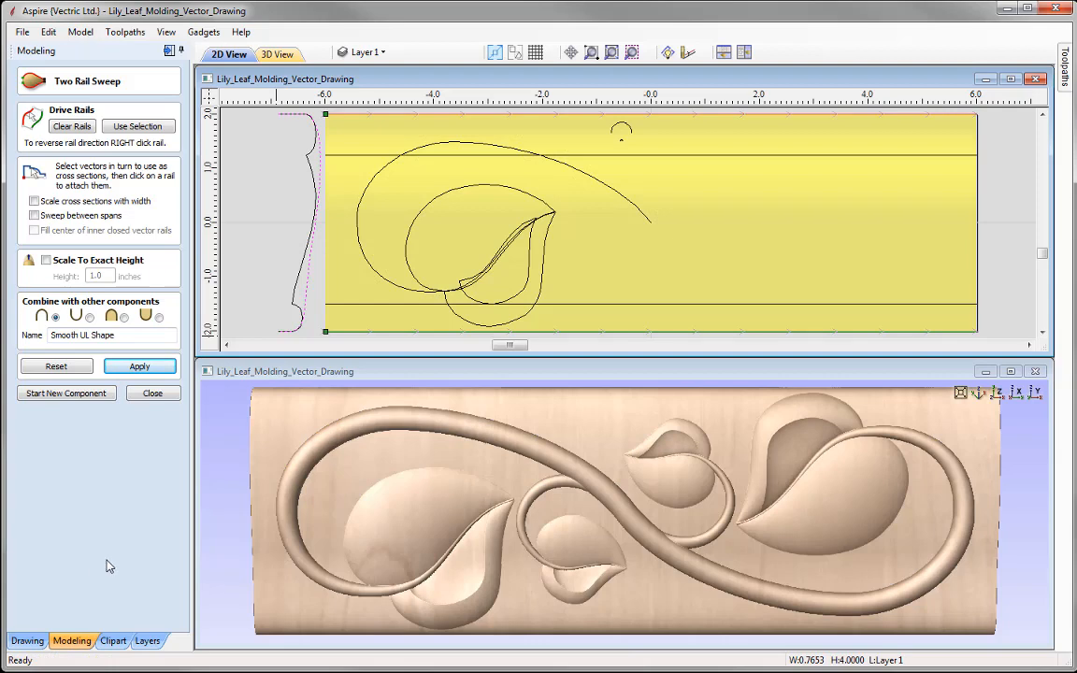
{"action": "left_click_drag", "start_coordinate": [644, 570], "coordinate": [383, 478]}
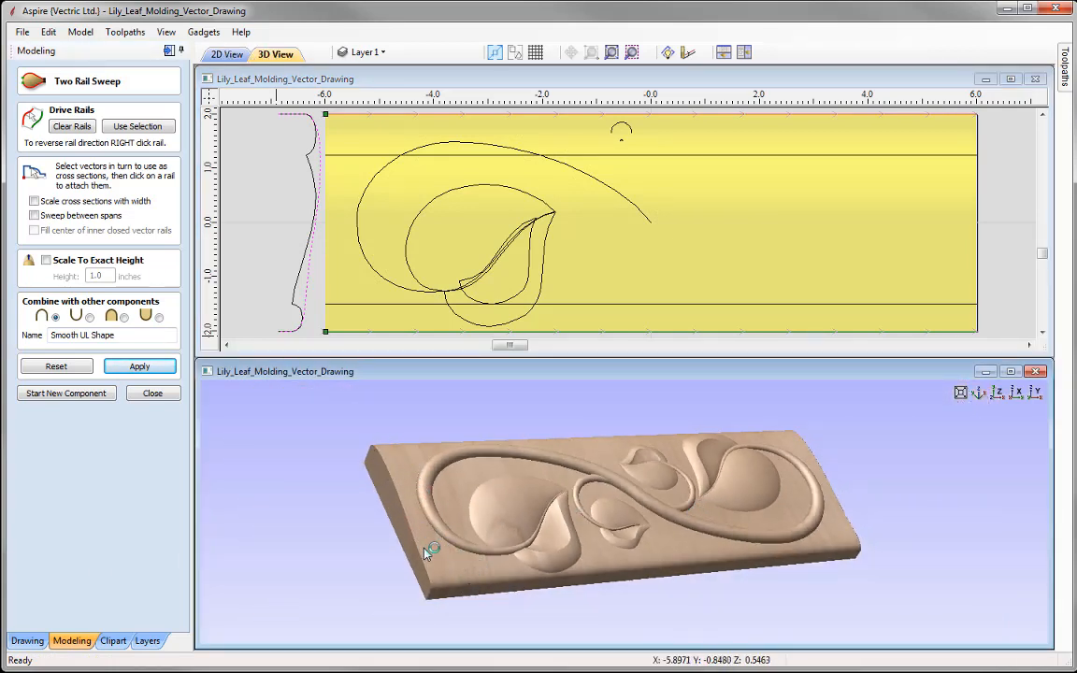
{"action": "left_click", "coordinate": [152, 393]}
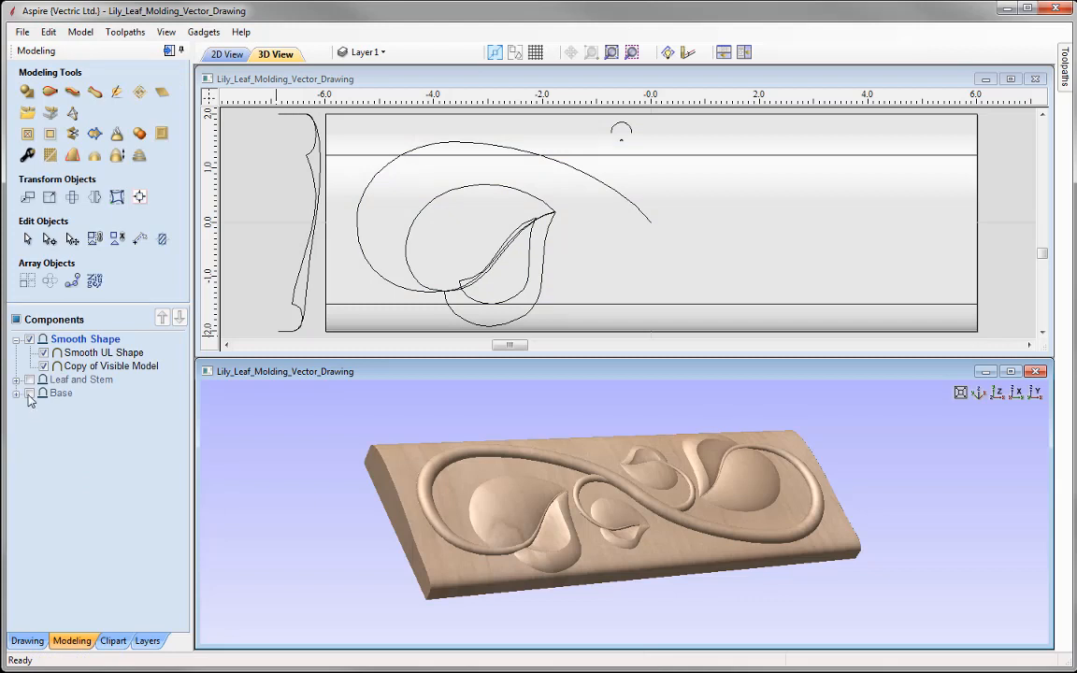
Show the Base level again and set the Smooth Shape level's combine mode to Merge
{"action": "left_click", "coordinate": [29, 393]}
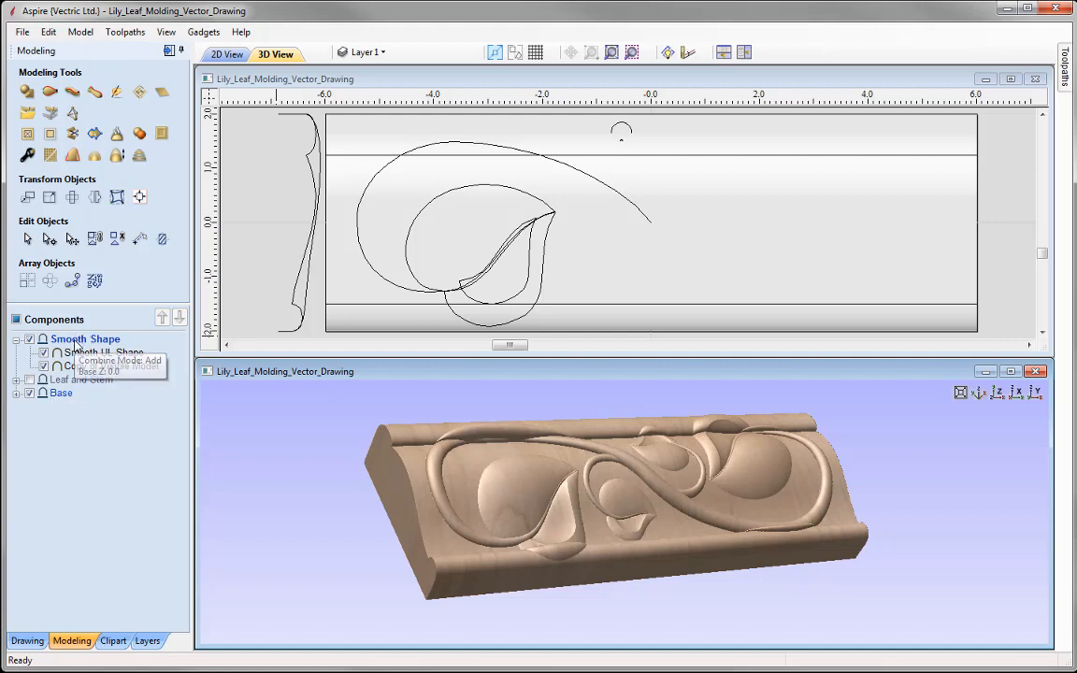
{"action": "right_click", "coordinate": [76, 343]}
{"action": "mouse_move", "coordinate": [156, 358]}
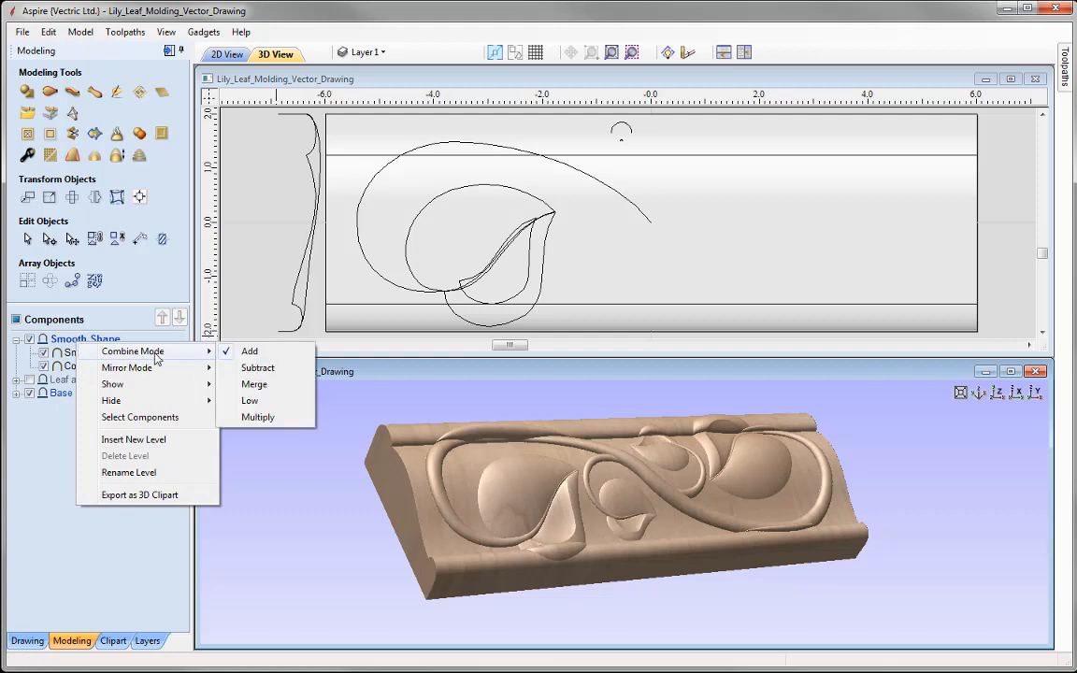
{"action": "left_click", "coordinate": [289, 384]}
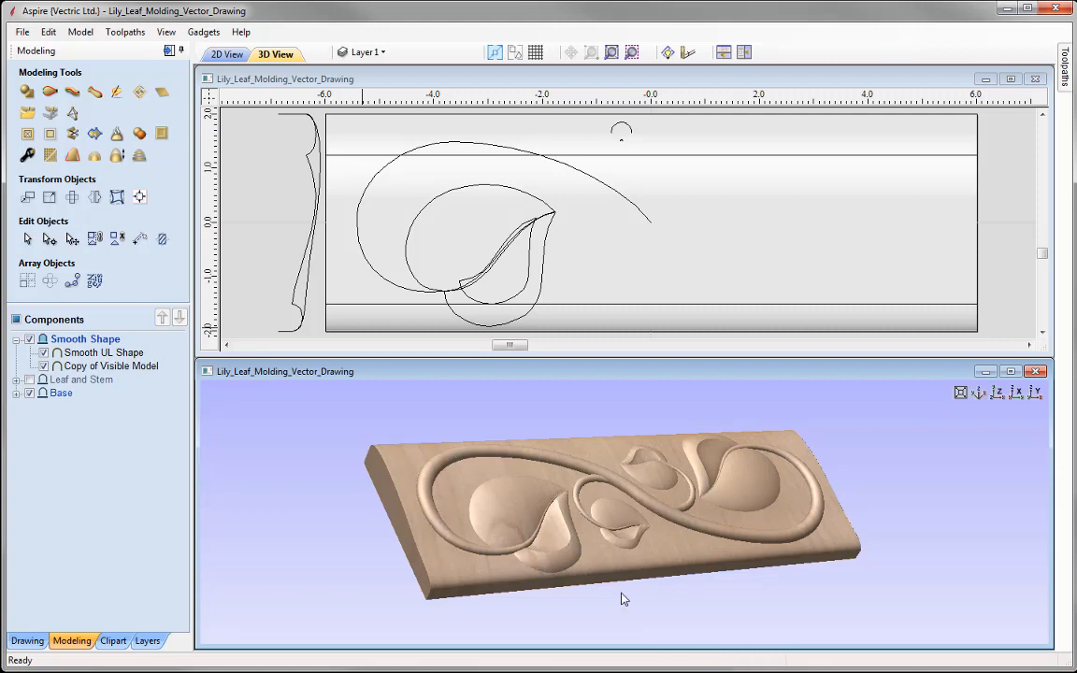
Clear the part of Smooth UL Shape lying outside the leaf and stem outline of Copy of Visible Model
{"action": "left_click", "coordinate": [101, 353]}
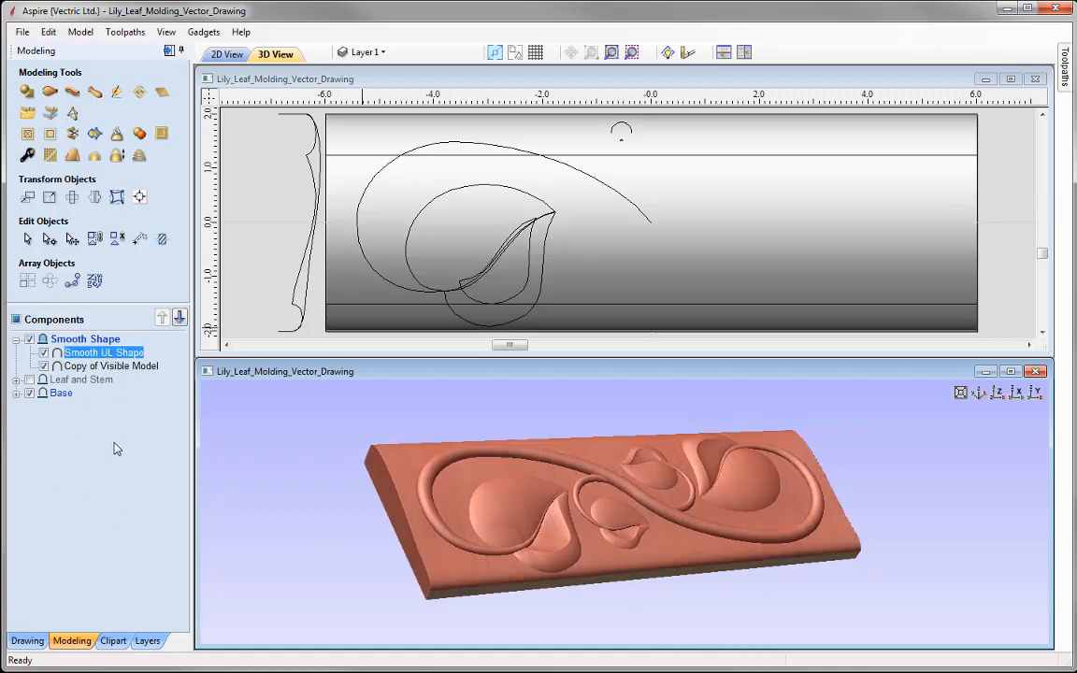
{"action": "left_click", "coordinate": [92, 368], "text": "ctrl"}
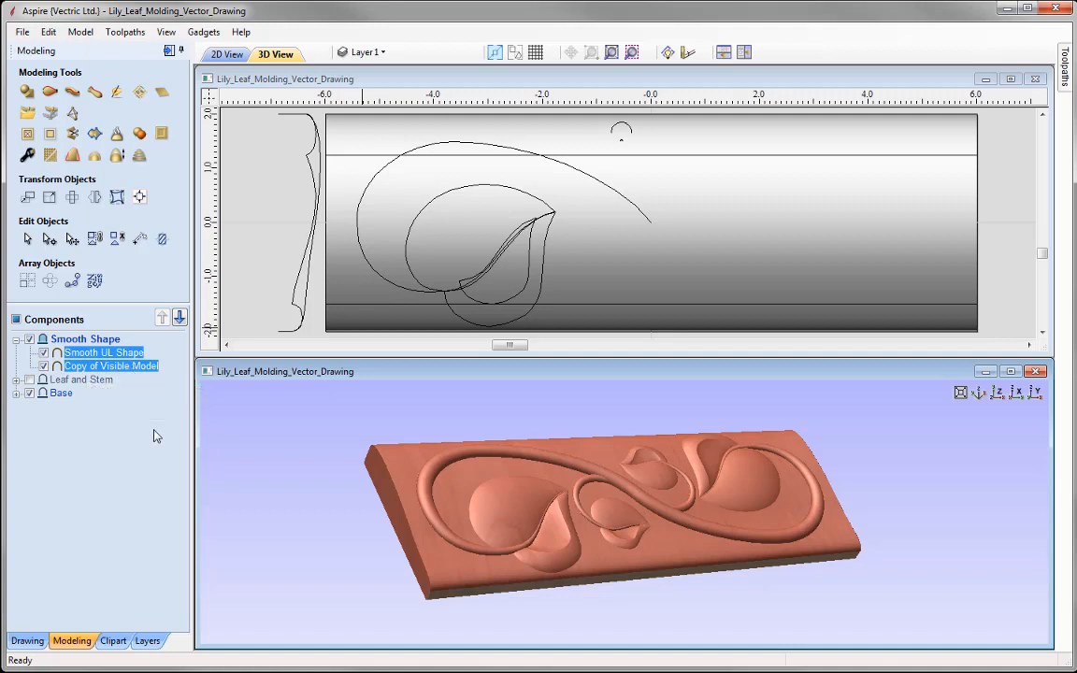
{"action": "left_click", "coordinate": [51, 137]}
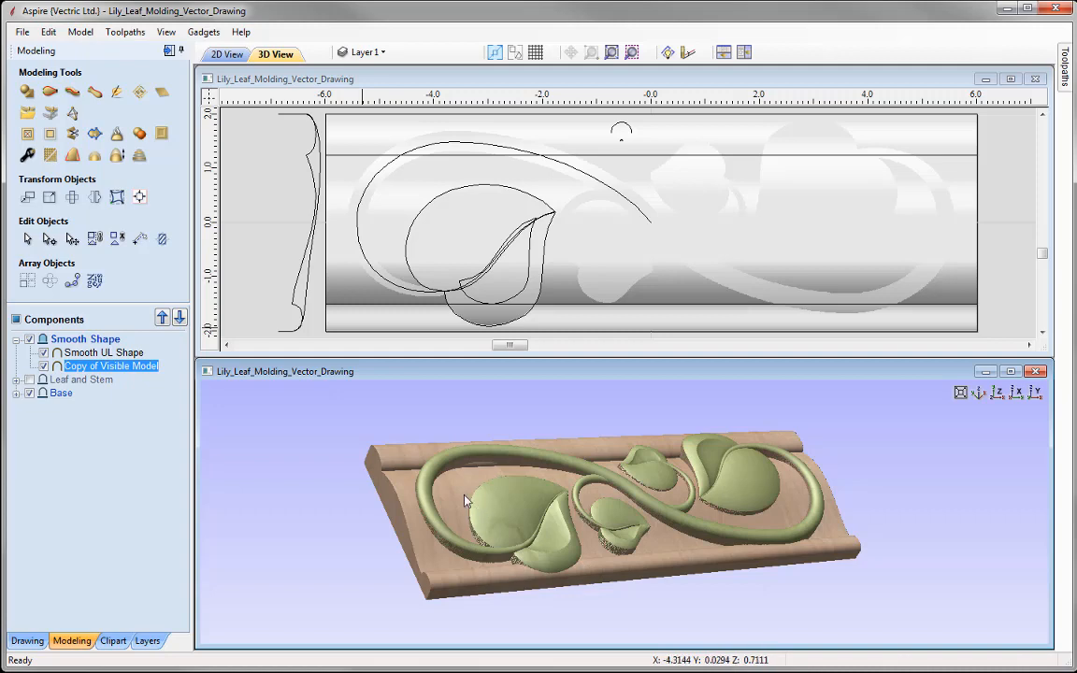
Hide both Smooth Shape components and compare the bare base molding with its original cross-section and the smooth curve
{"action": "left_click", "coordinate": [998, 394]}
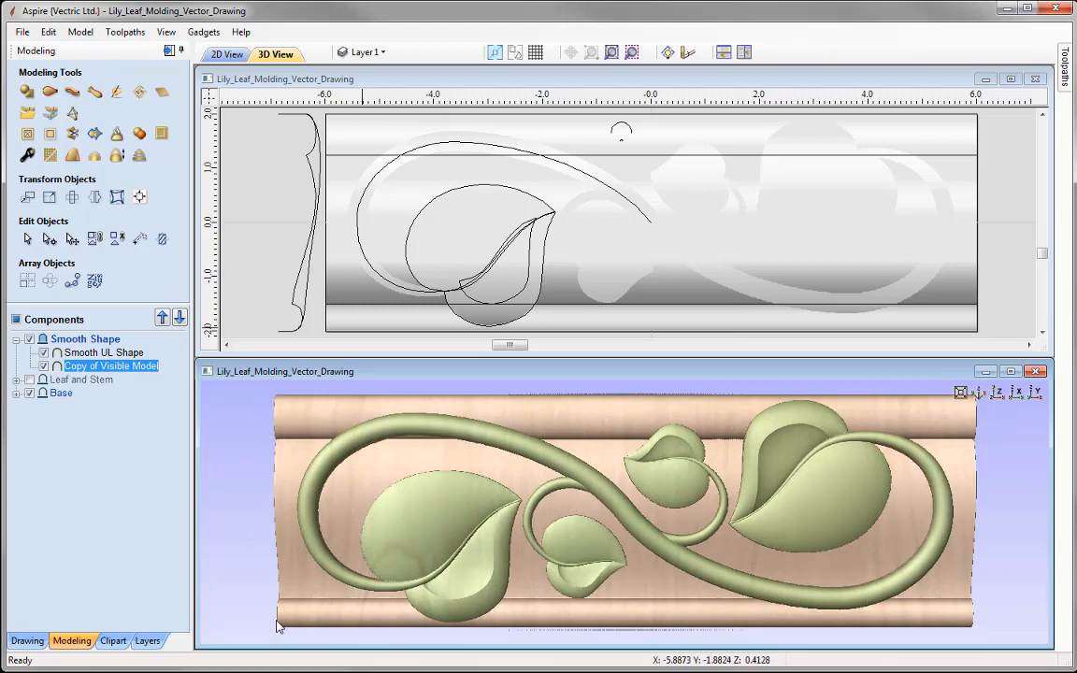
{"action": "key", "text": "F2"}
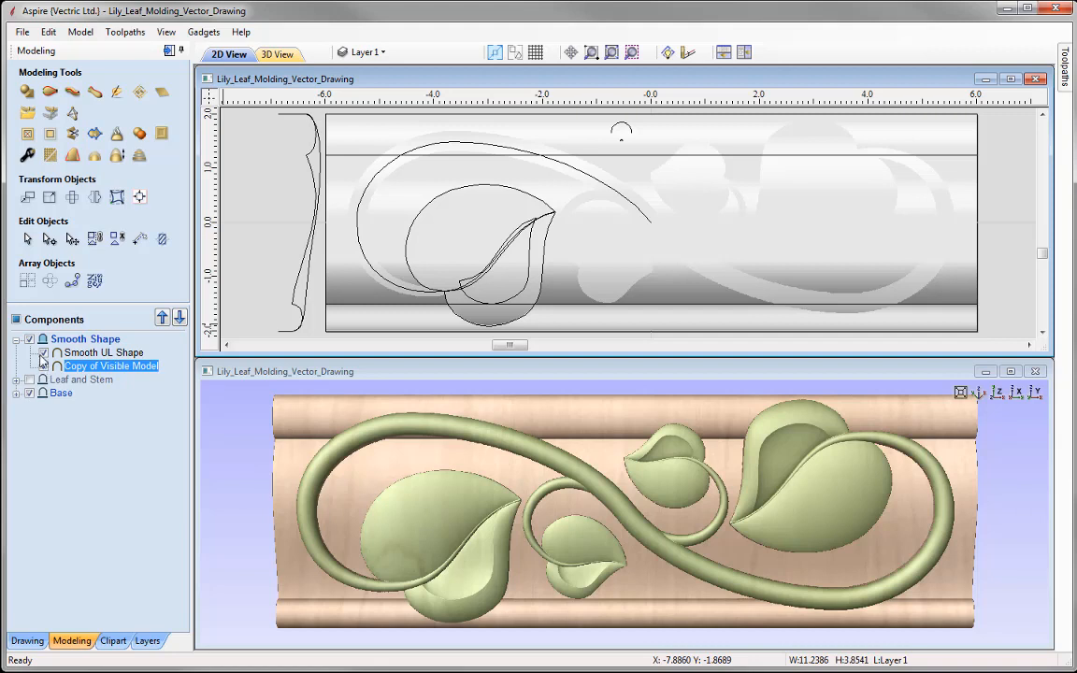
{"action": "left_click", "coordinate": [43, 353]}
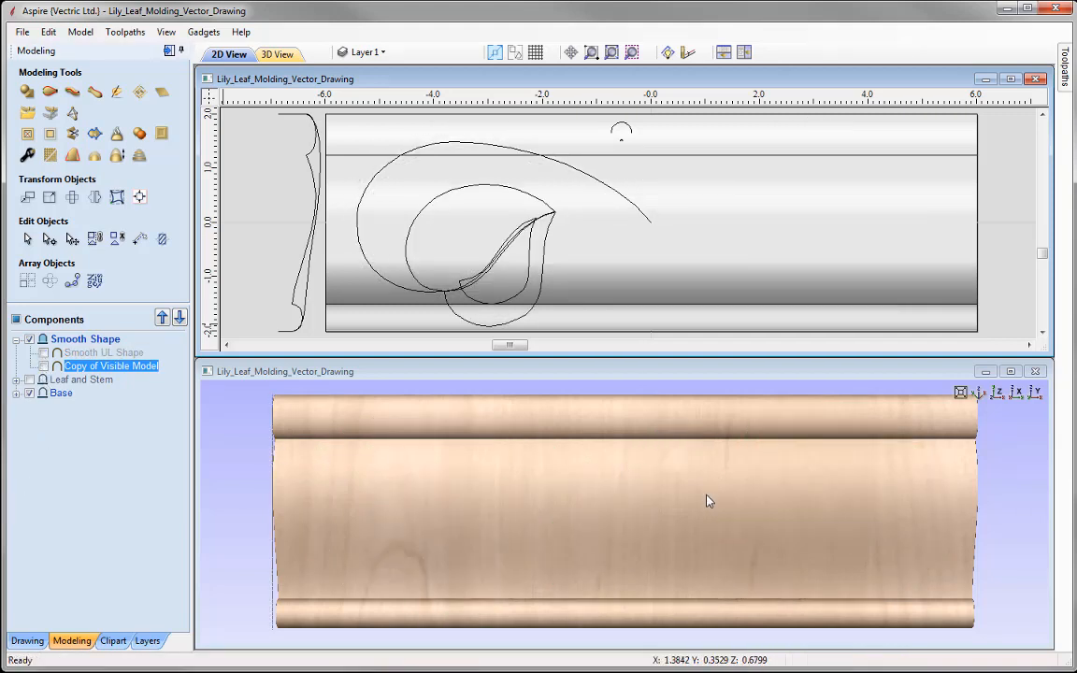
{"action": "left_click", "coordinate": [978, 393]}
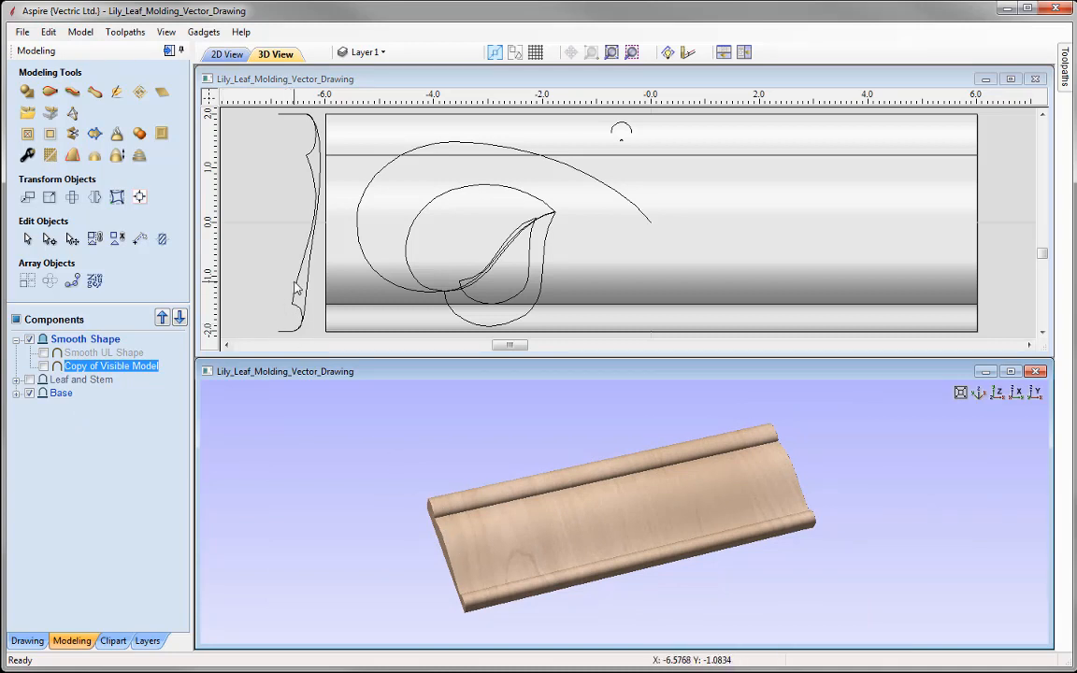
{"action": "left_click", "coordinate": [285, 315]}
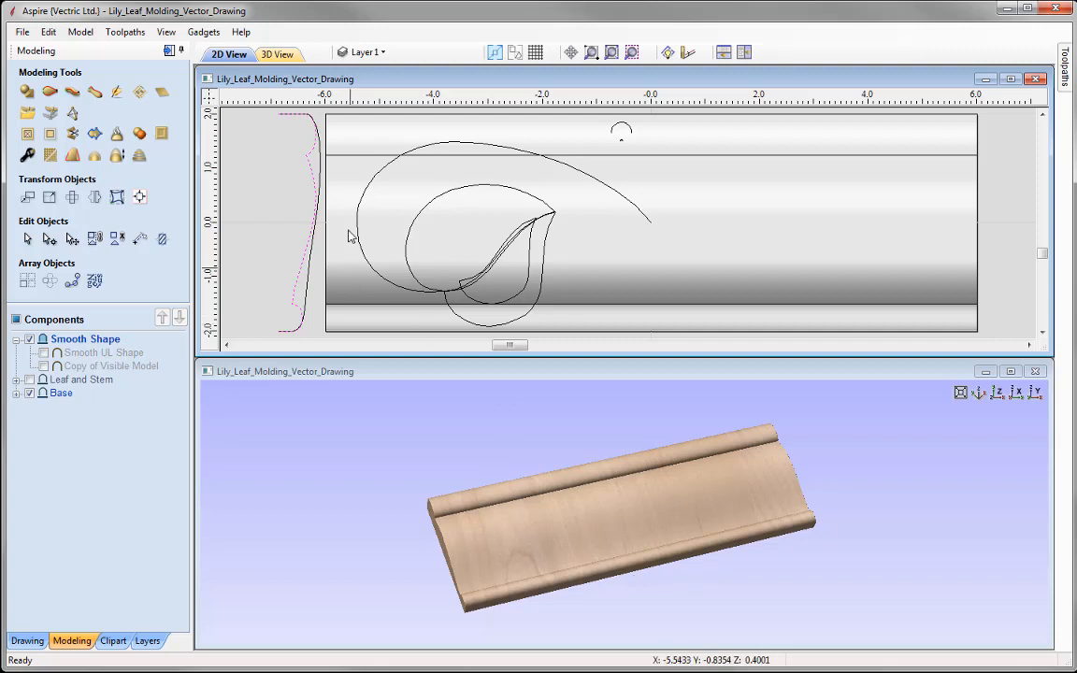
{"action": "left_click", "coordinate": [287, 119]}
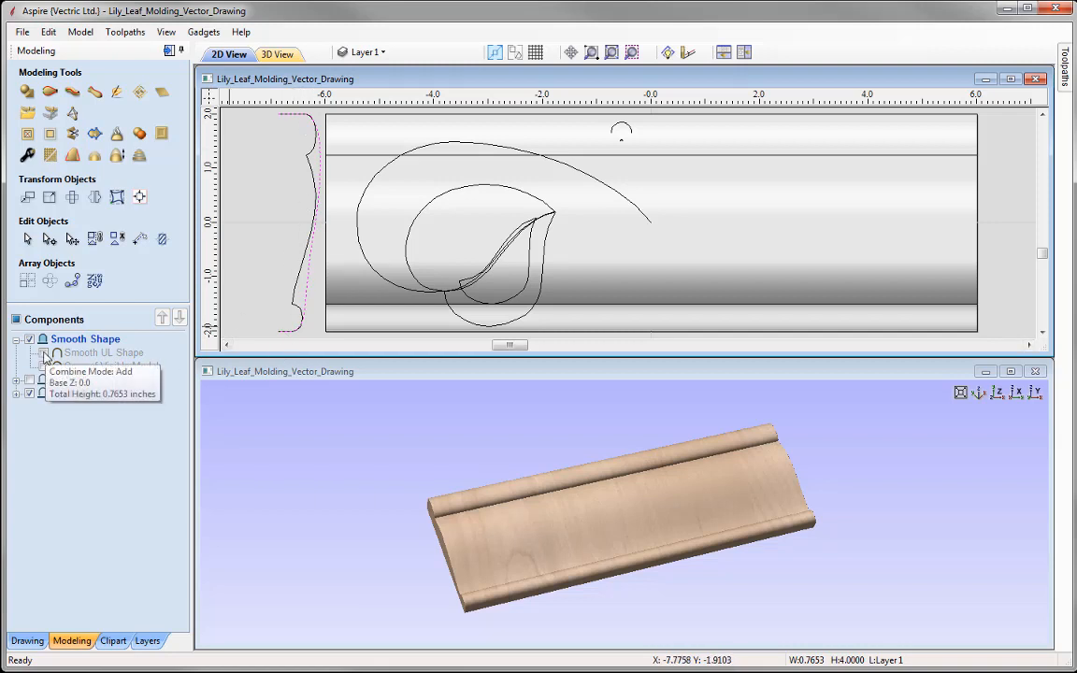
Show only Smooth UL Shape over the base and examine its trimmed leaf and stem areas in 3D
{"action": "left_click", "coordinate": [44, 354]}
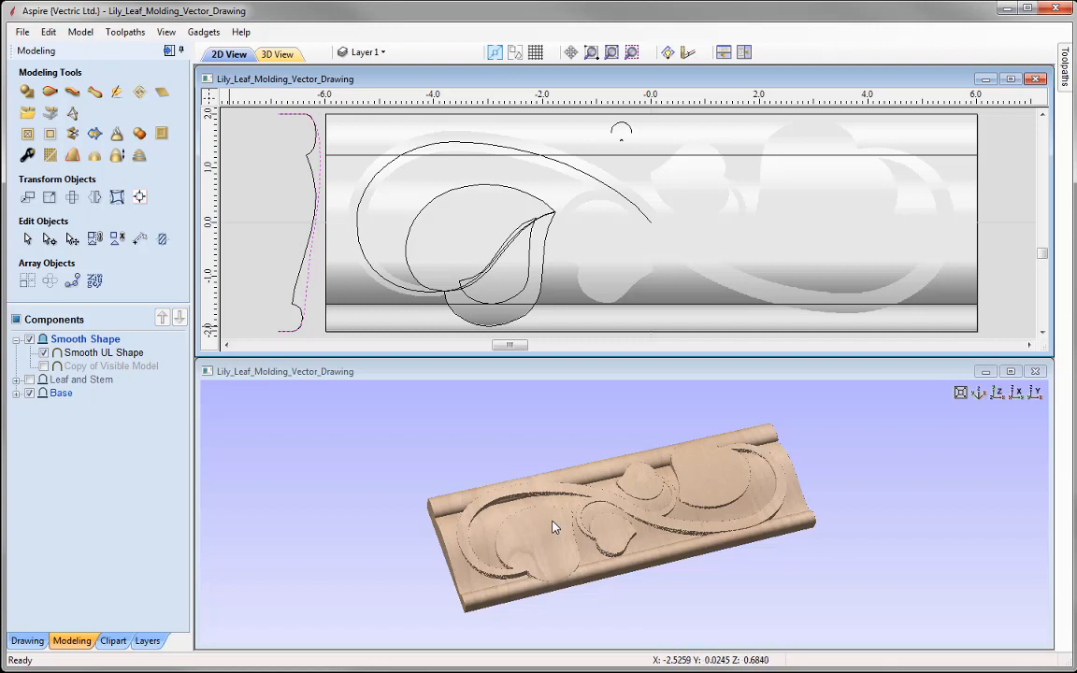
{"action": "mouse_move", "coordinate": [97, 373]}
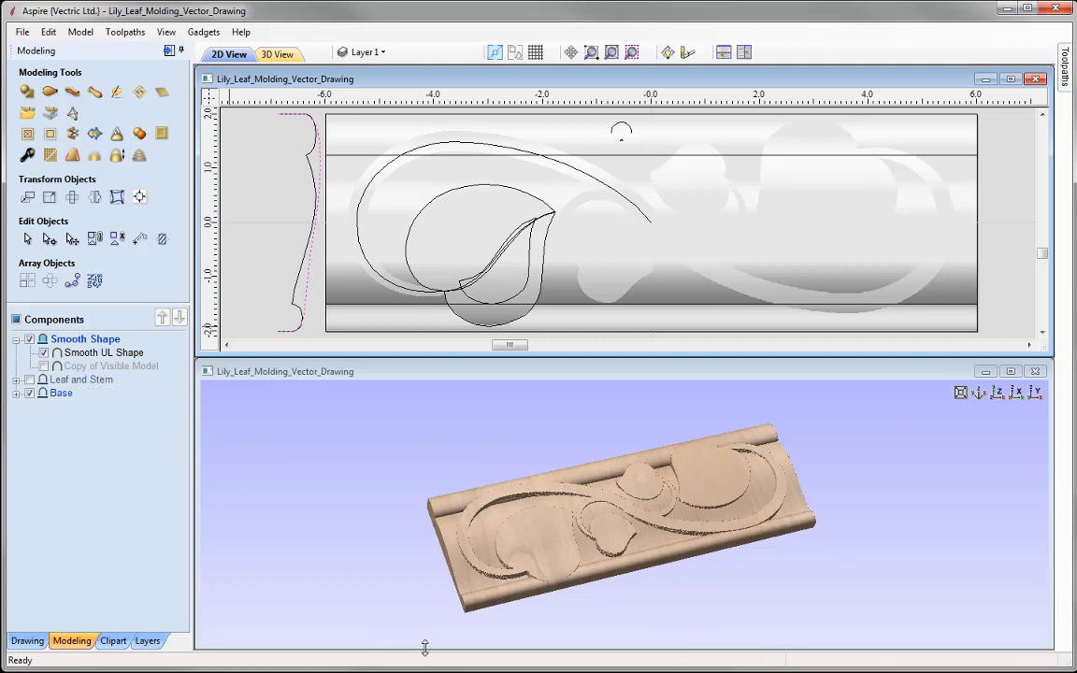
{"action": "left_click_drag", "start_coordinate": [659, 615], "coordinate": [649, 564]}
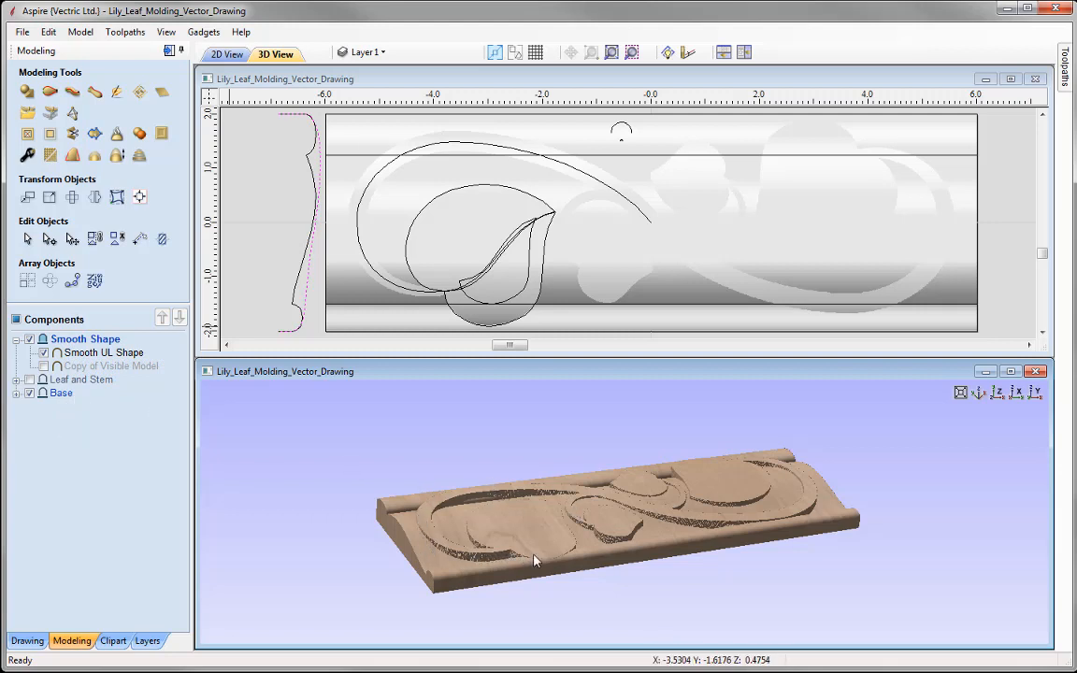
Show Copy of Visible Model again over Smooth UL Shape and view the combined molding from straight above
{"action": "left_click_drag", "start_coordinate": [626, 540], "coordinate": [452, 520]}
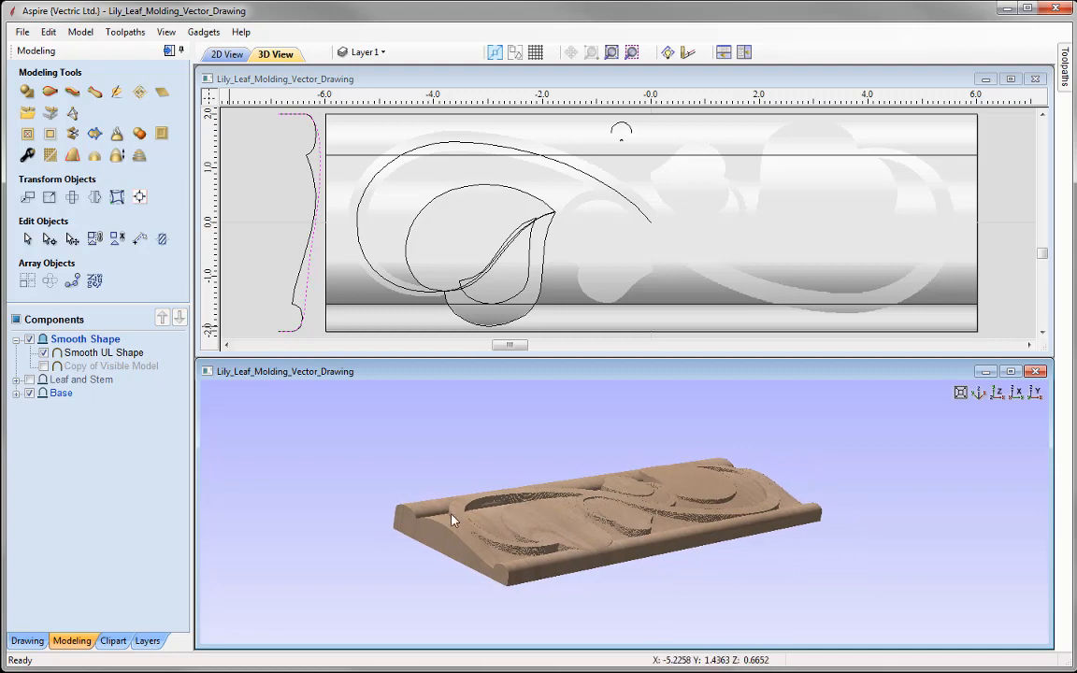
{"action": "left_click_drag", "start_coordinate": [714, 564], "coordinate": [613, 576]}
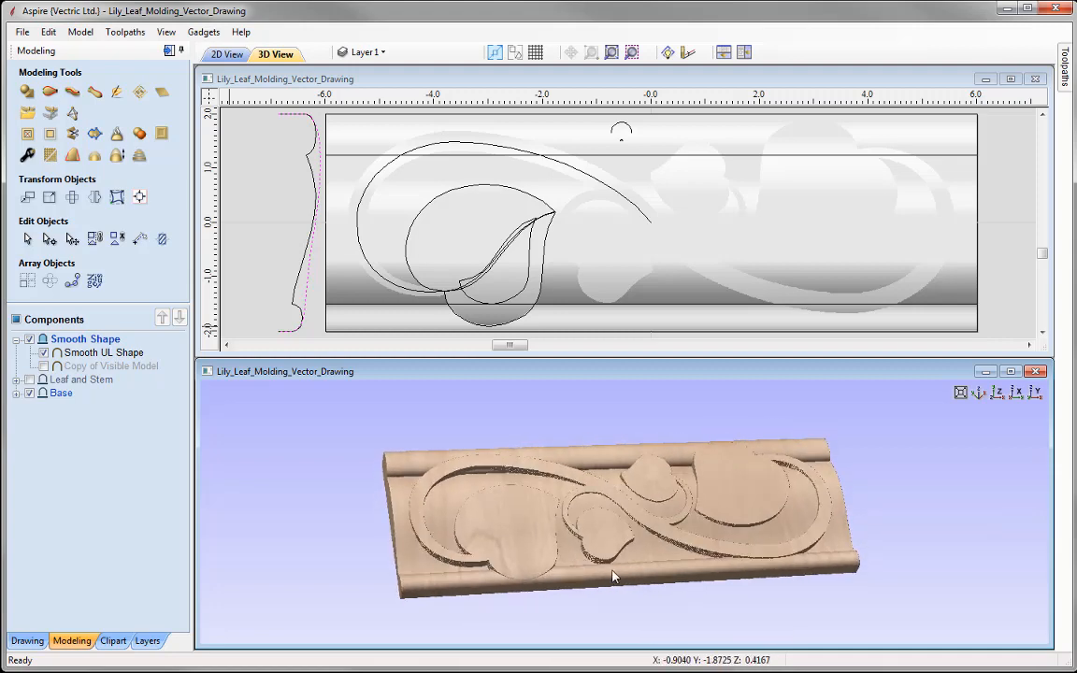
{"action": "left_click", "coordinate": [43, 366]}
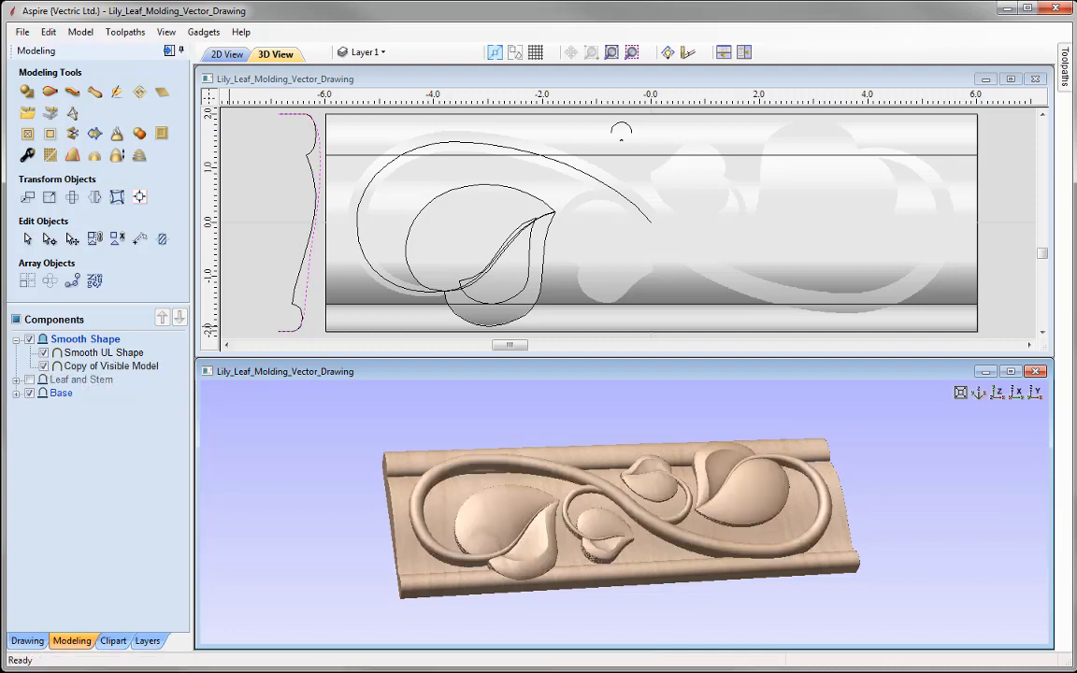
{"action": "left_click_drag", "start_coordinate": [497, 594], "coordinate": [636, 577]}
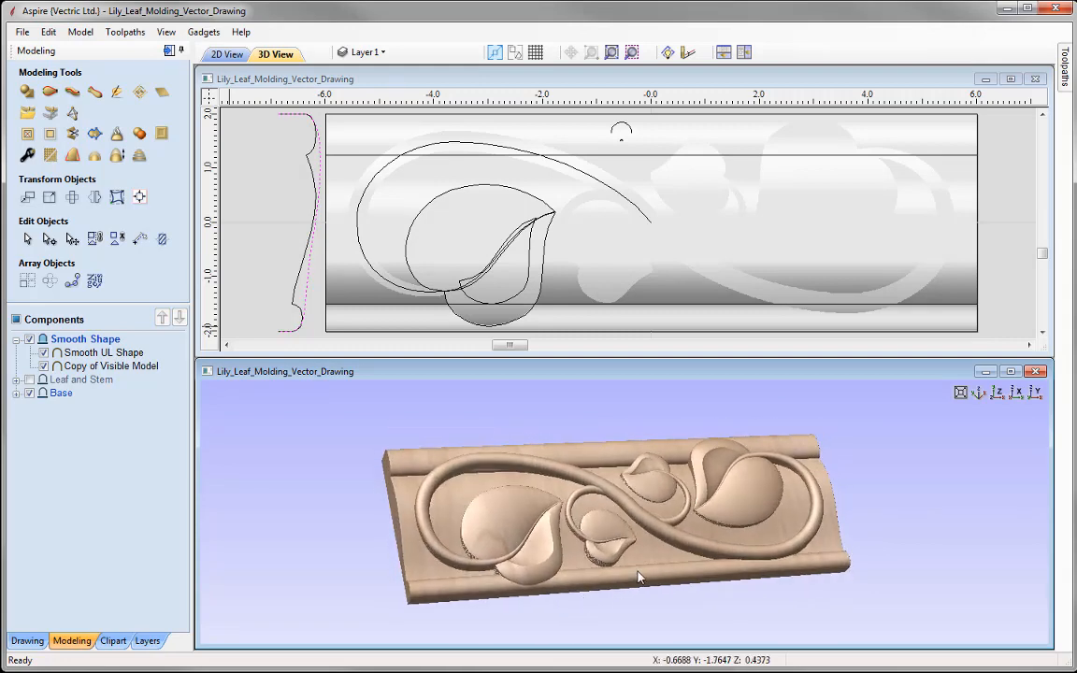
{"action": "left_click", "coordinate": [998, 392]}
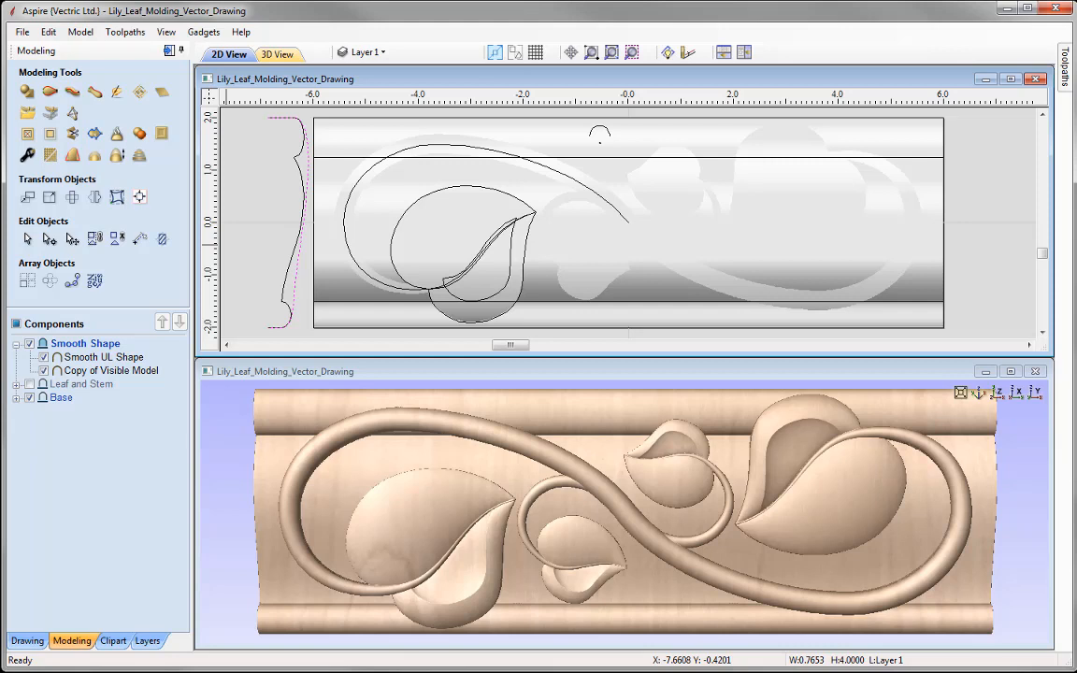
Move all vectors in the drawing to a new hidden layer named Vectors
{"action": "left_click", "coordinate": [48, 31]}
{"action": "mouse_move", "coordinate": [108, 160]}
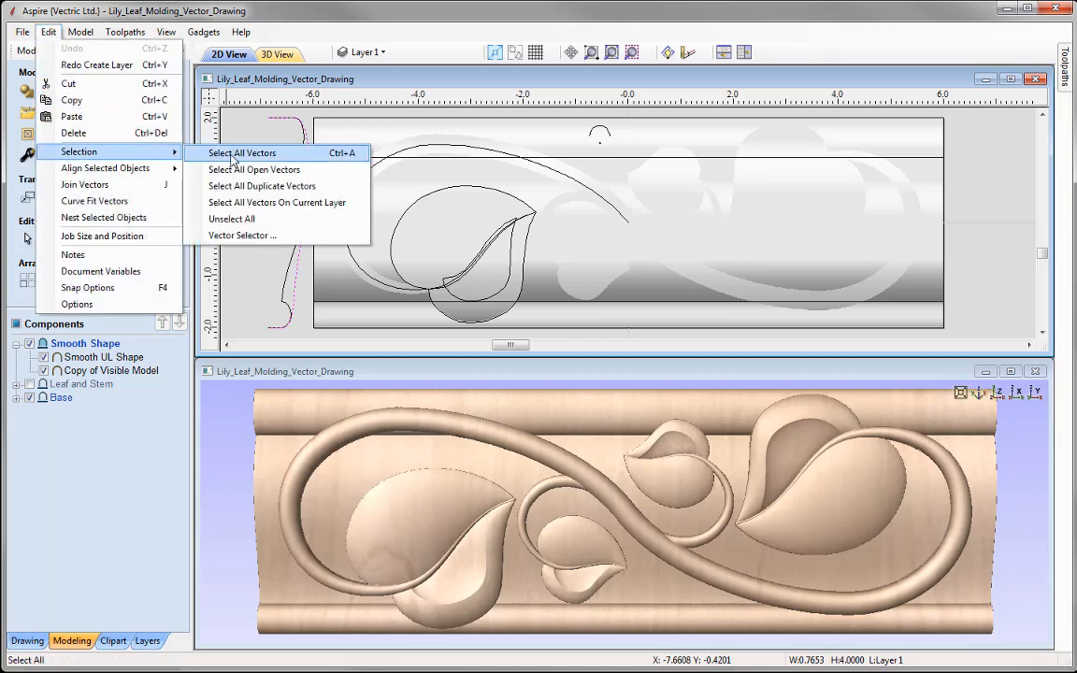
{"action": "left_click", "coordinate": [231, 150]}
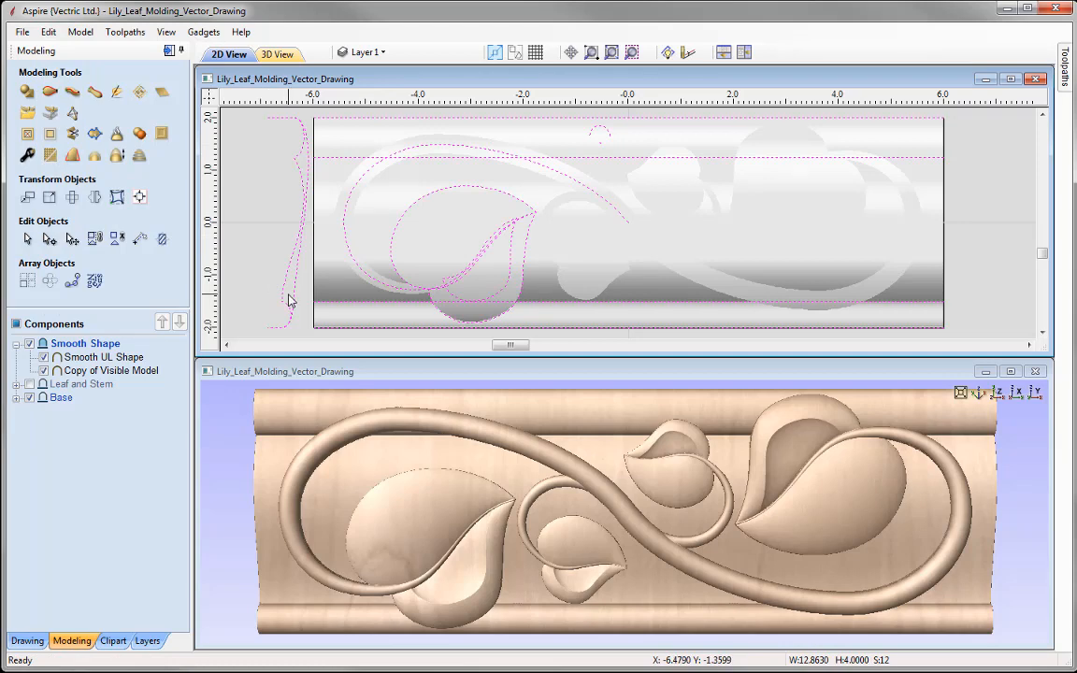
{"action": "right_click", "coordinate": [305, 199]}
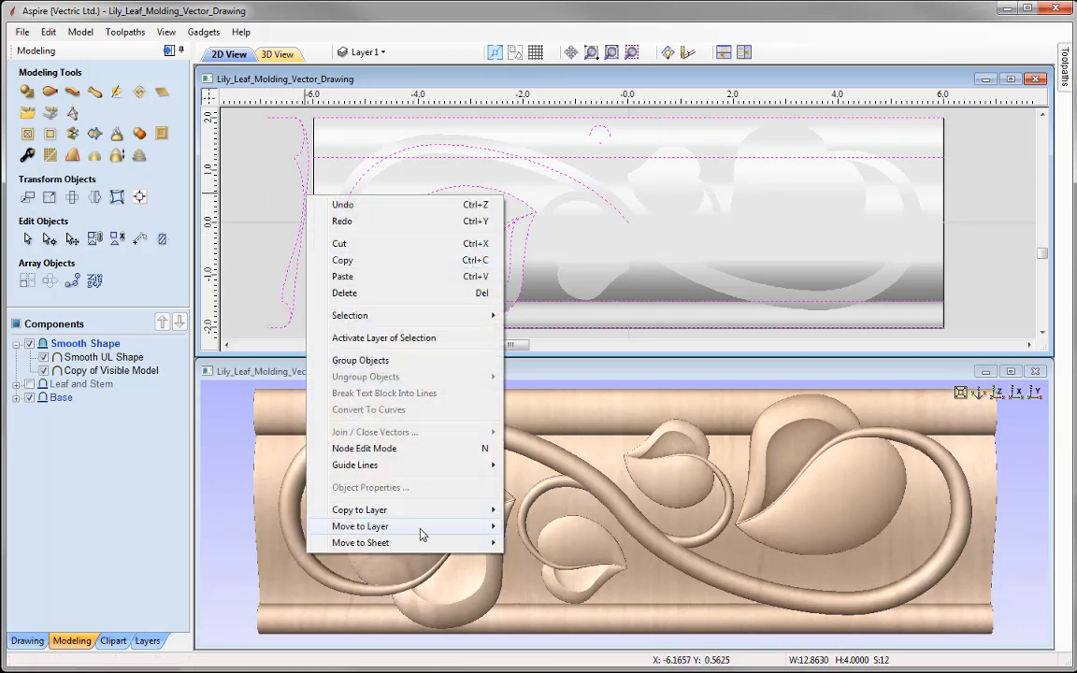
{"action": "mouse_move", "coordinate": [468, 532]}
{"action": "left_click", "coordinate": [567, 551]}
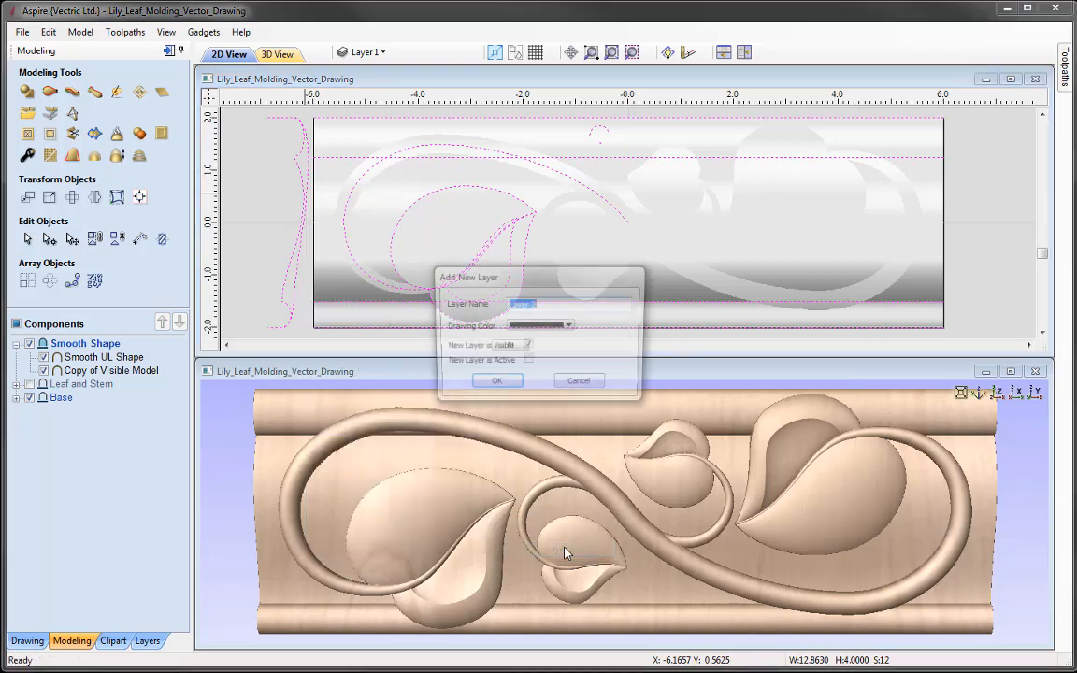
{"action": "type", "text": "Vectors"}
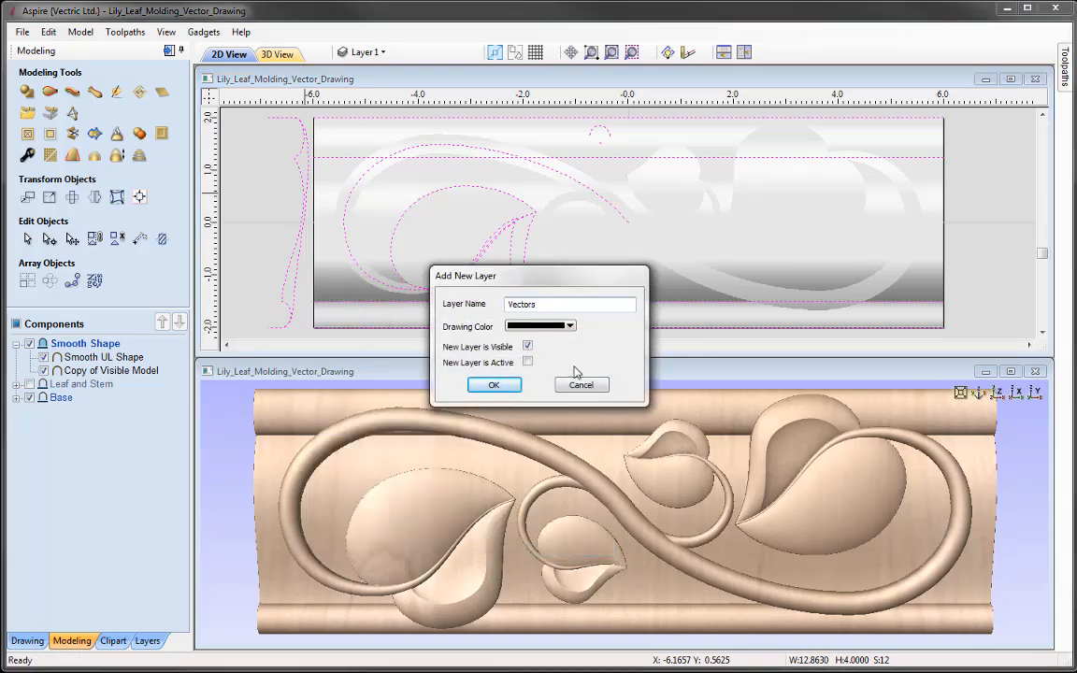
{"action": "left_click", "coordinate": [492, 385]}
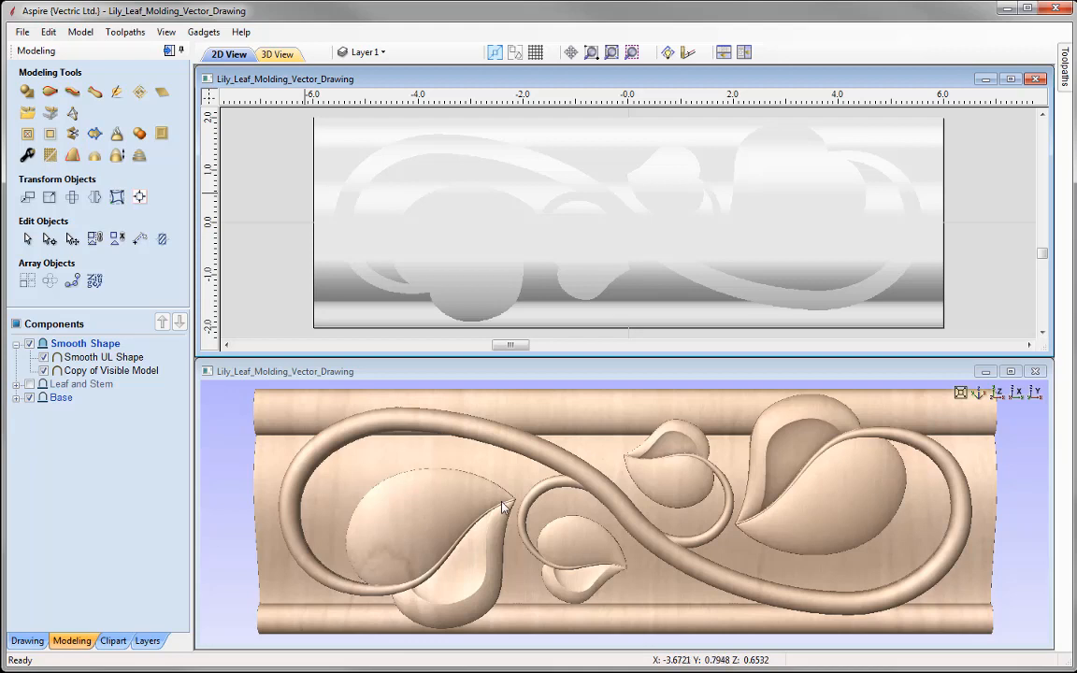
Rename Layer 1 as Components
{"action": "left_click", "coordinate": [362, 52]}
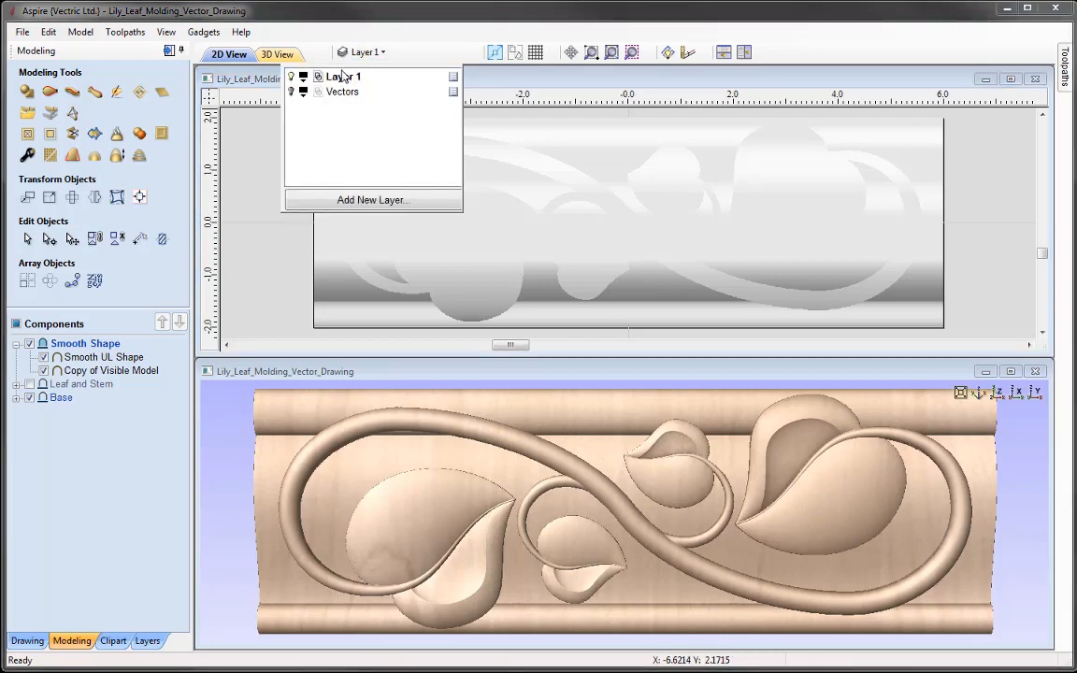
{"action": "double_click", "coordinate": [342, 76]}
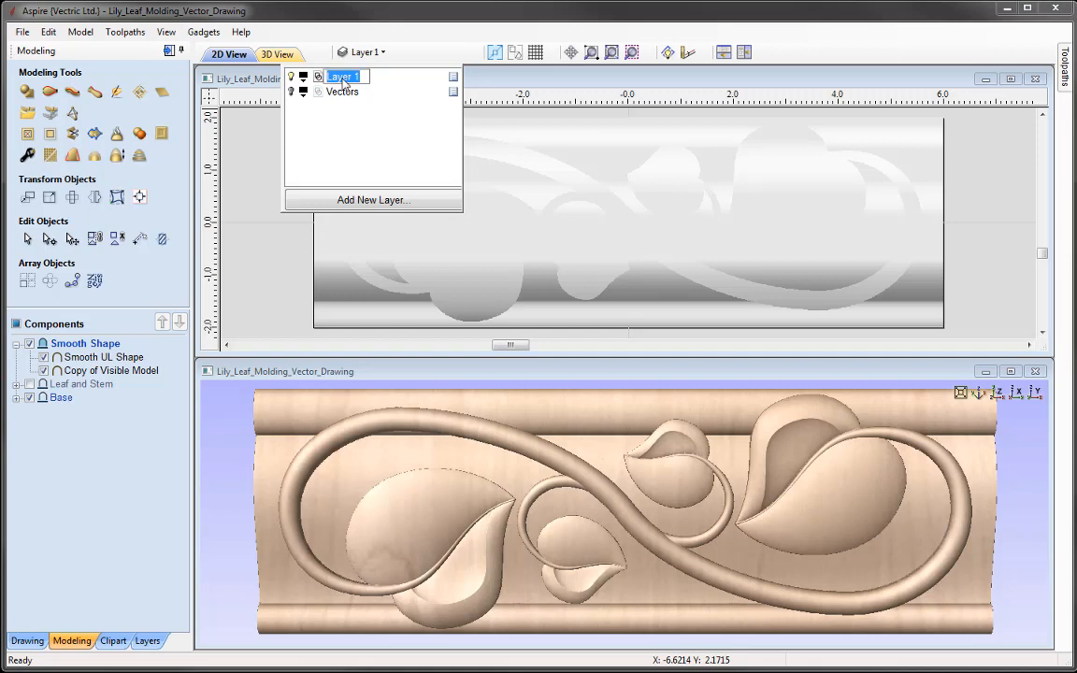
{"action": "type", "text": "Components"}
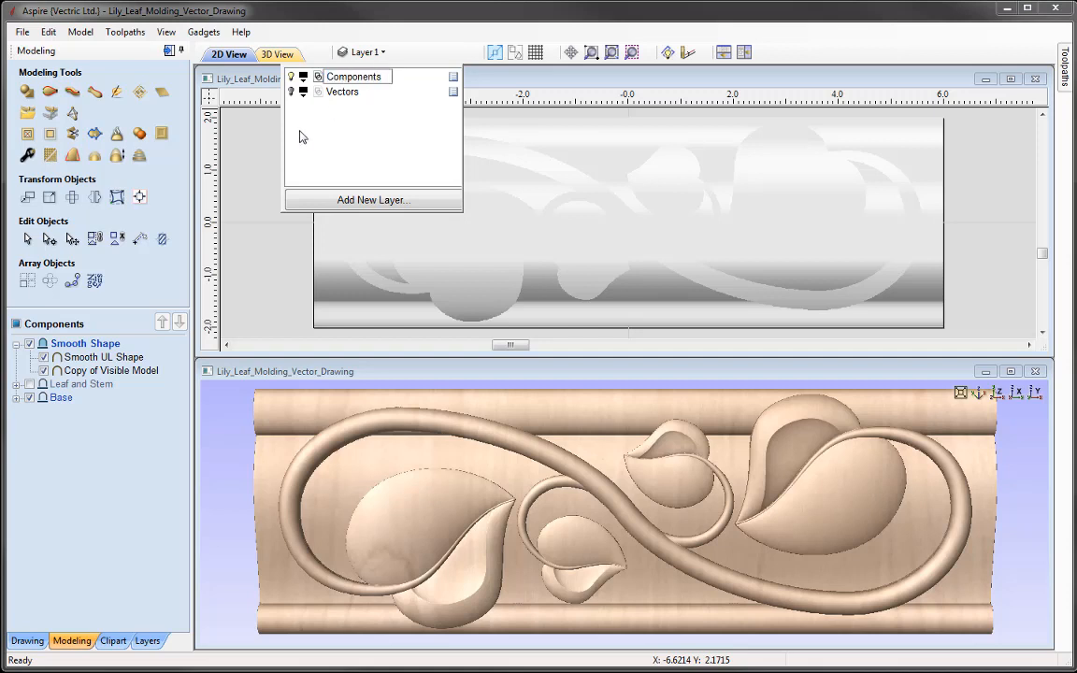
{"action": "left_click", "coordinate": [265, 132]}
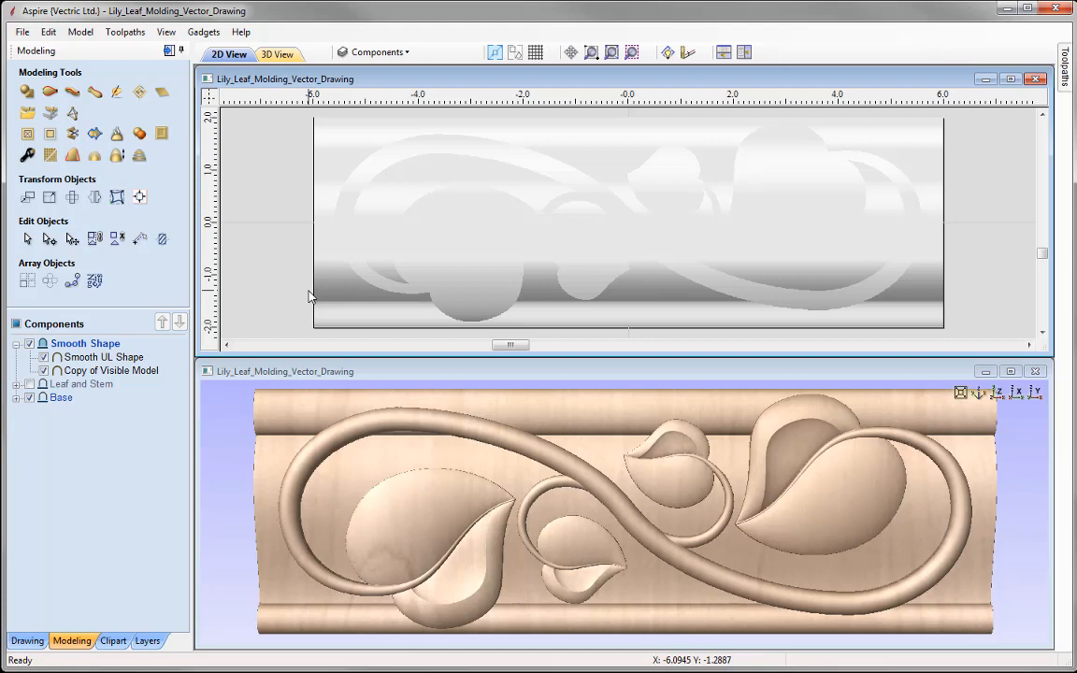
Set the job width to 48 inches, the XY datum to the job's lower-left corner and the modeling resolution to Very High (7 x Slower)
{"action": "left_click", "coordinate": [27, 641]}
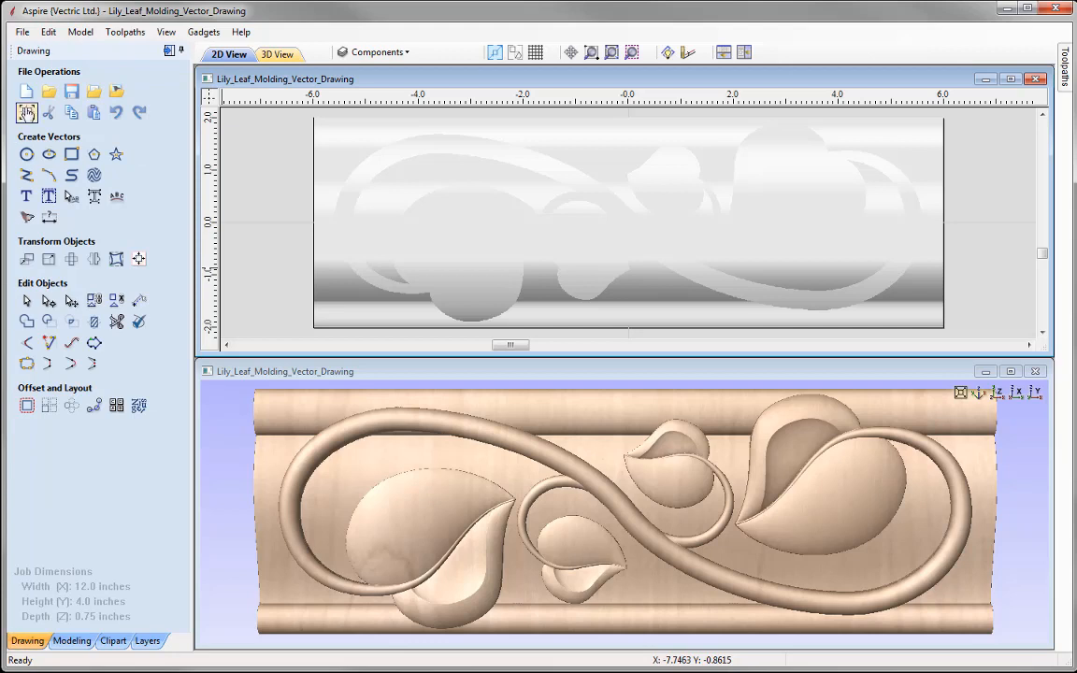
{"action": "left_click", "coordinate": [26, 113]}
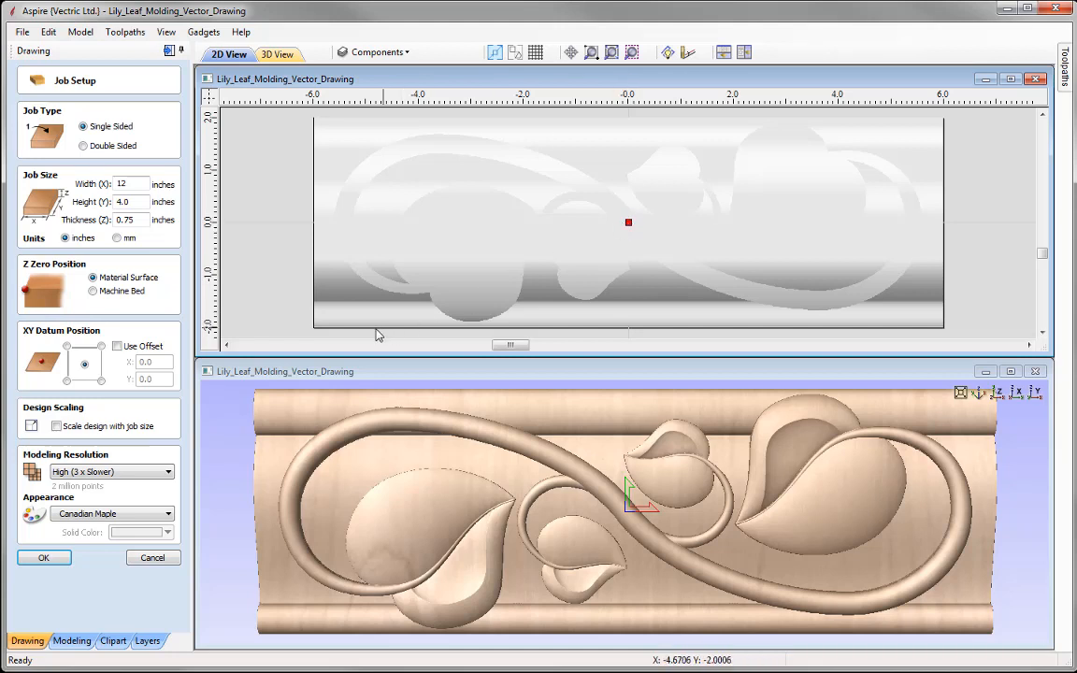
{"action": "left_click", "coordinate": [66, 380]}
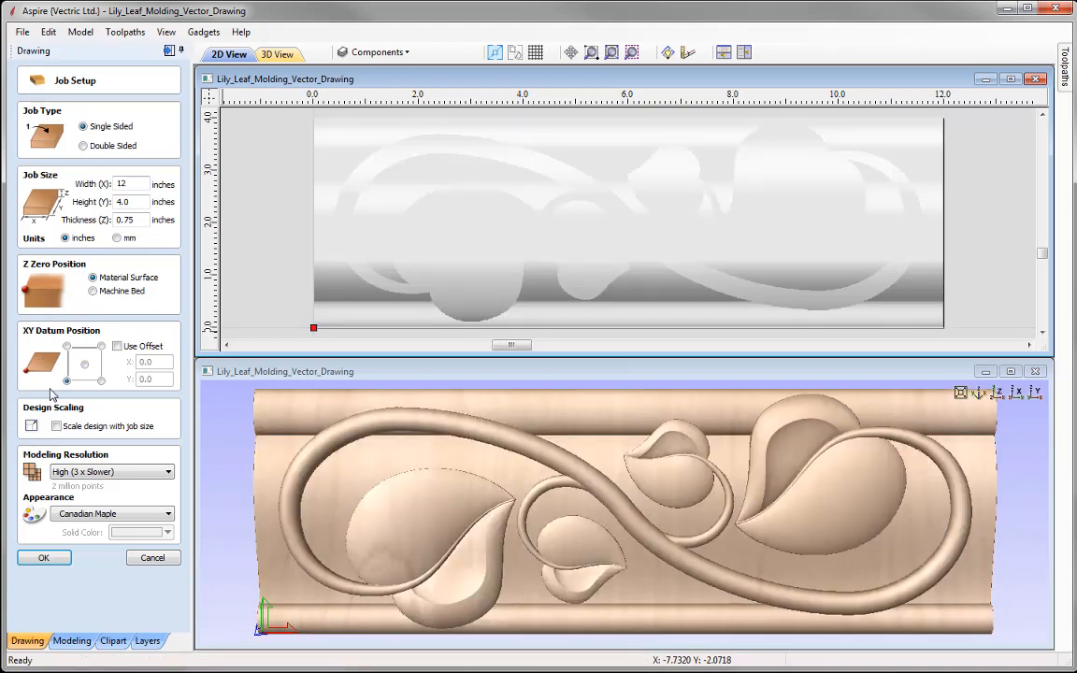
{"action": "double_click", "coordinate": [122, 183]}
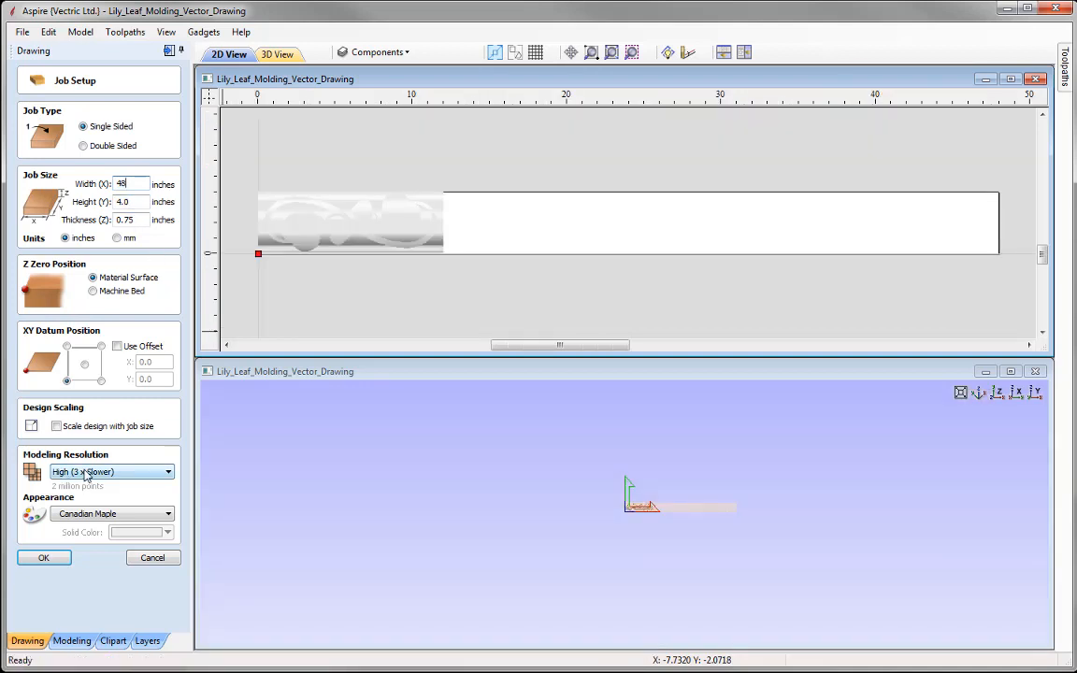
{"action": "left_click", "coordinate": [117, 472]}
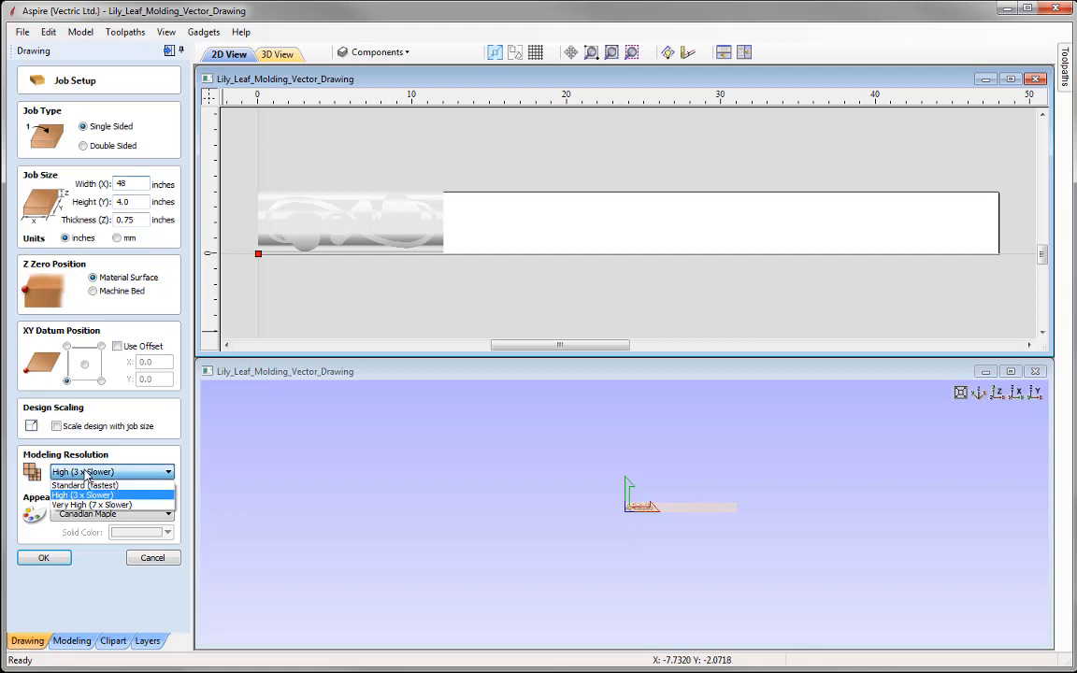
{"action": "left_click", "coordinate": [116, 505]}
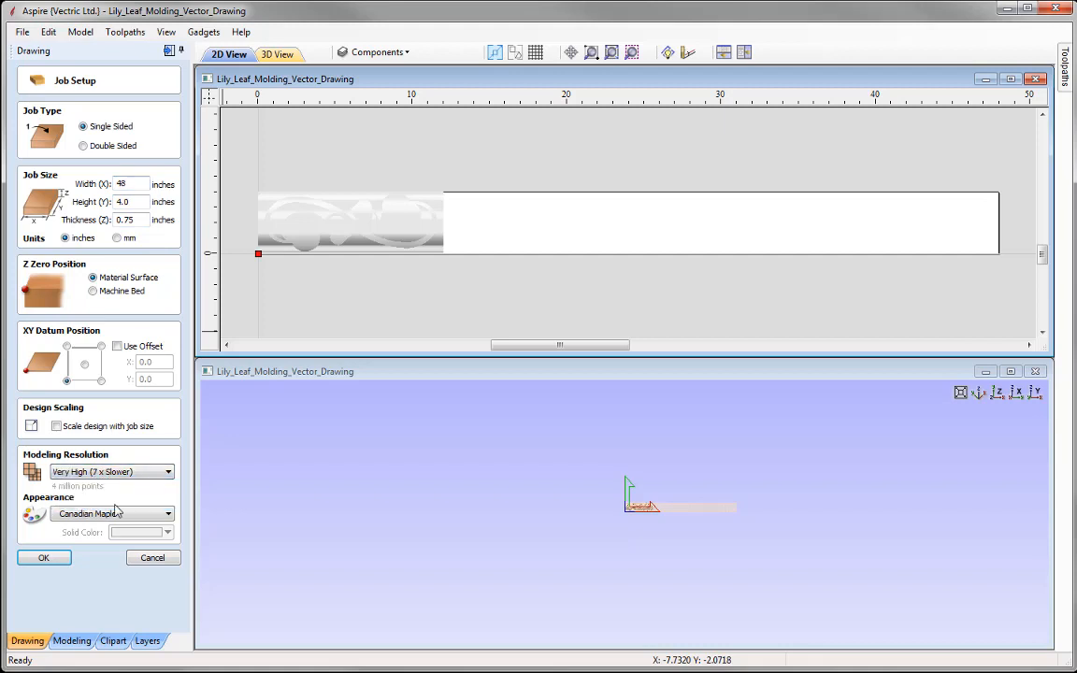
{"action": "left_click", "coordinate": [47, 559]}
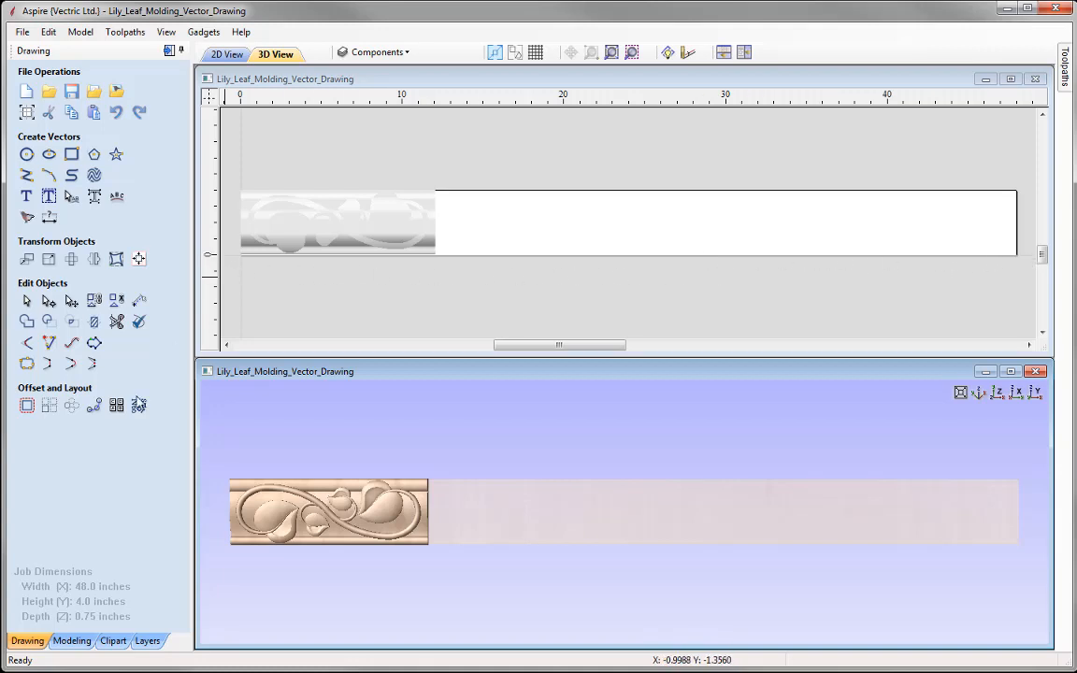
Array-copy Basic Molding, Copy of Visible Model and Smooth UL Shape in 1 row and 4 columns, using offset spacing of X 12.0 and Y 0.0
{"action": "left_click", "coordinate": [72, 641]}
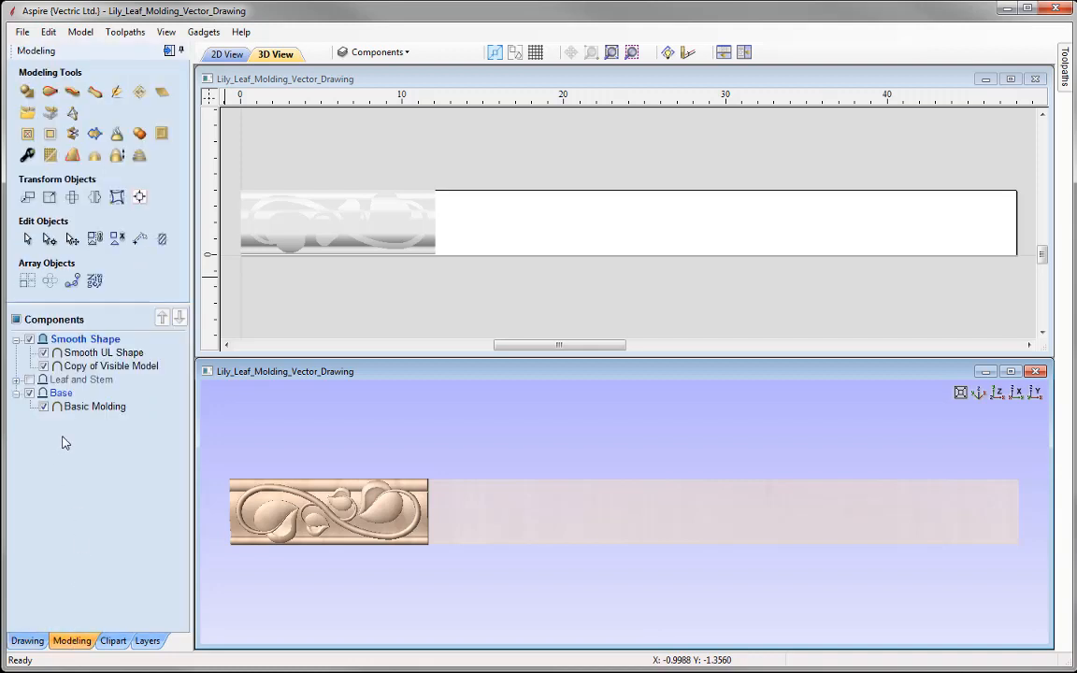
{"action": "left_click", "coordinate": [93, 407]}
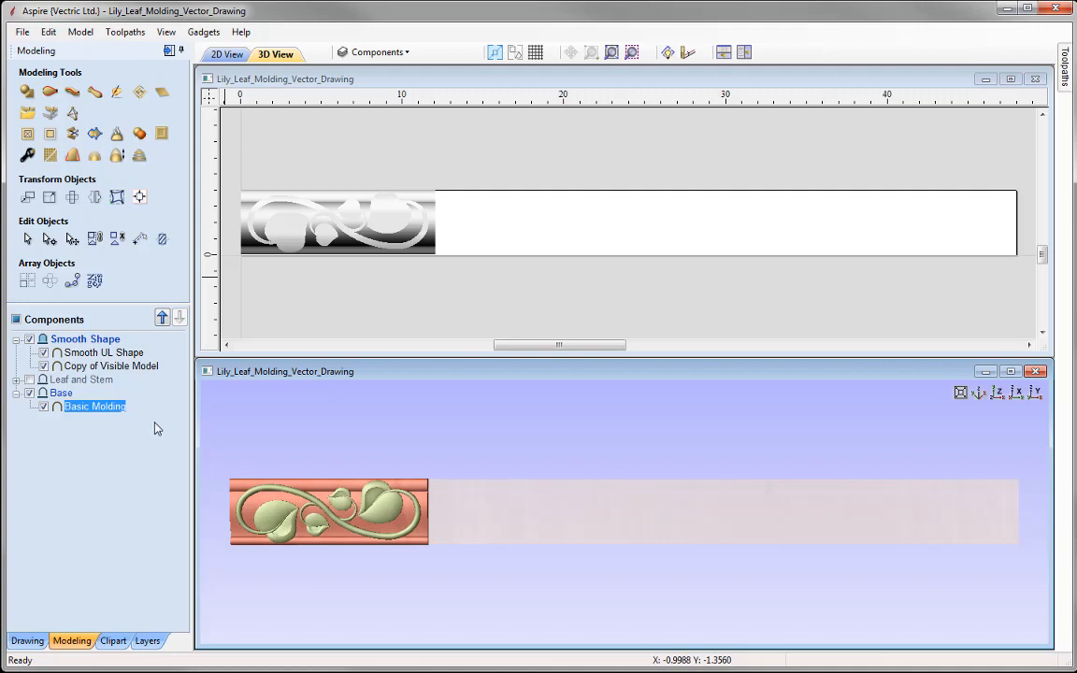
{"action": "left_click", "coordinate": [94, 366], "text": "ctrl"}
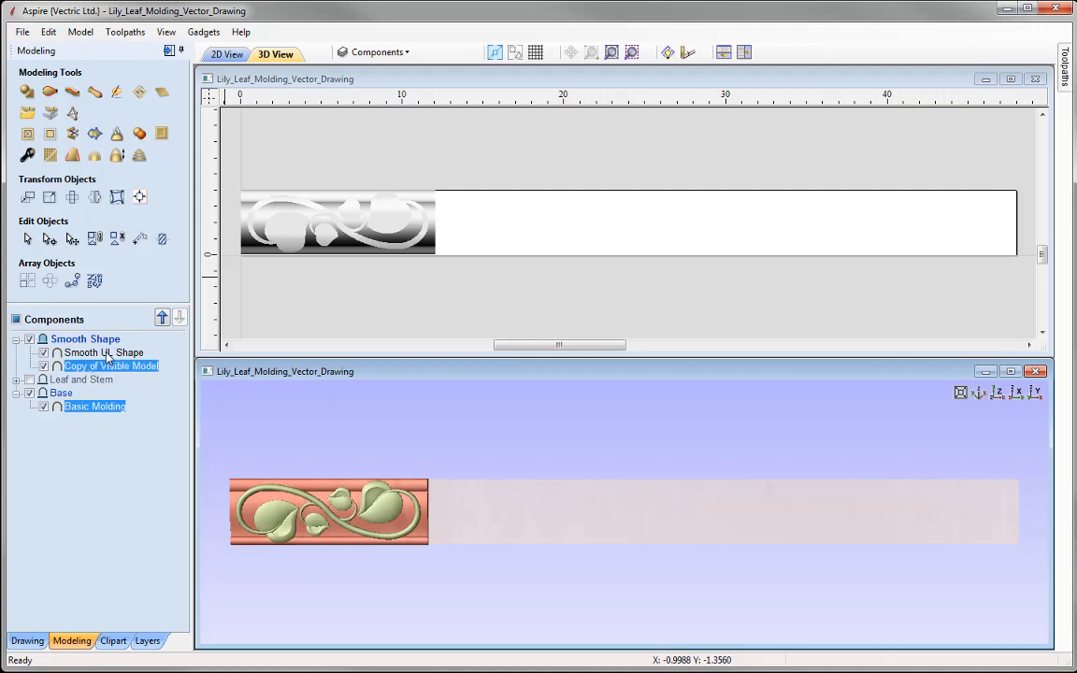
{"action": "left_click", "coordinate": [105, 353], "text": "ctrl"}
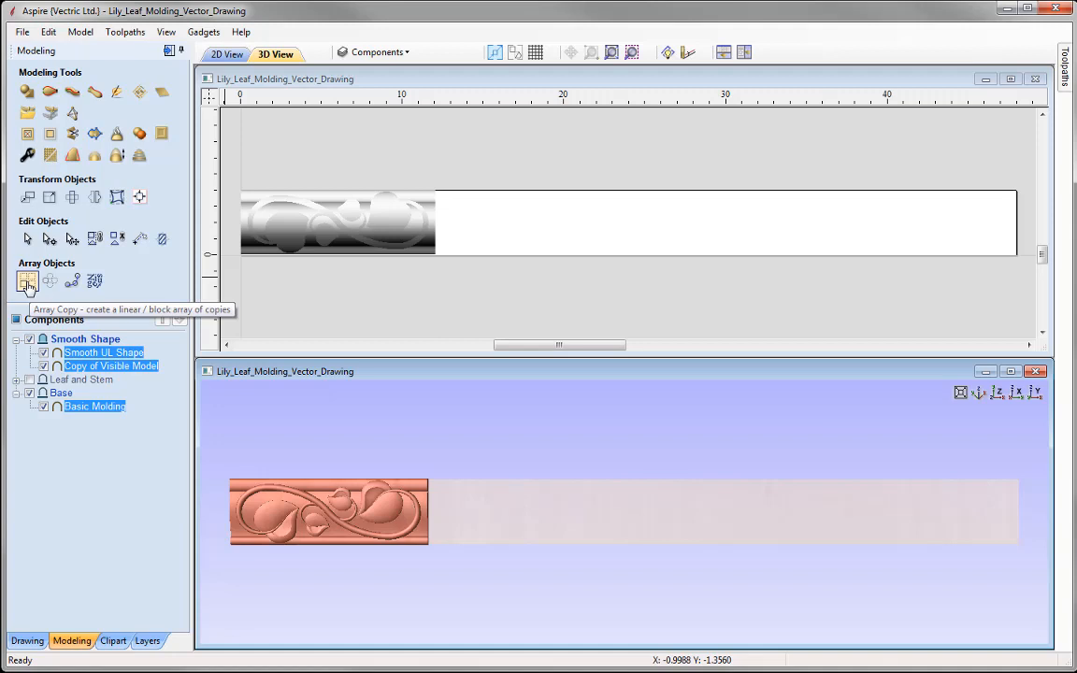
{"action": "left_click", "coordinate": [27, 282]}
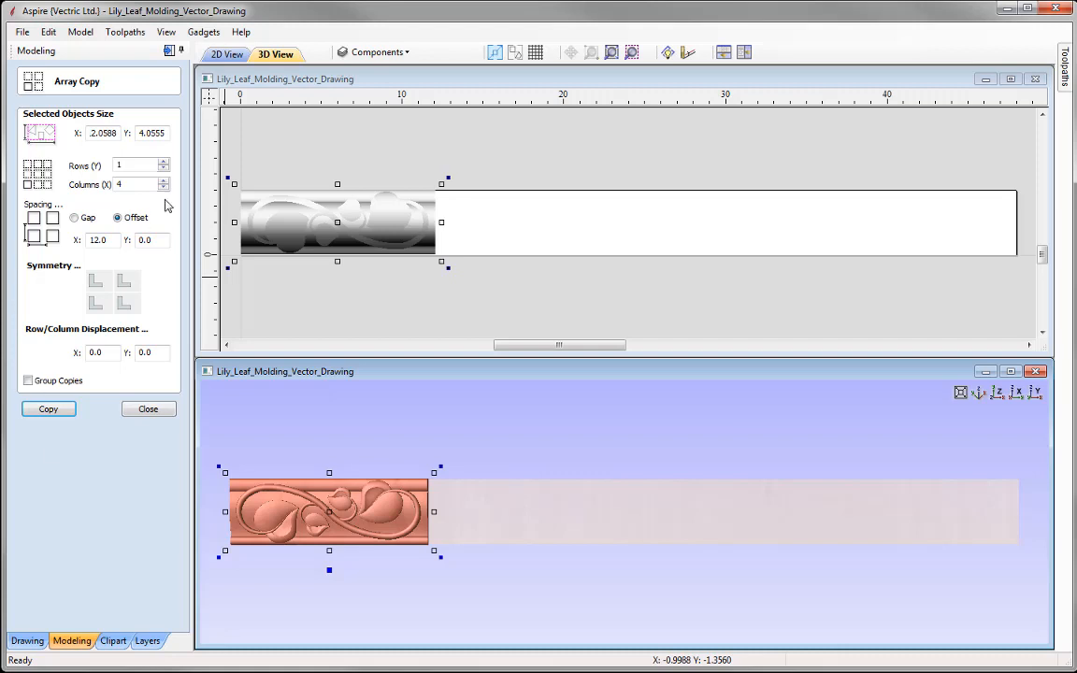
{"action": "left_click", "coordinate": [127, 166]}
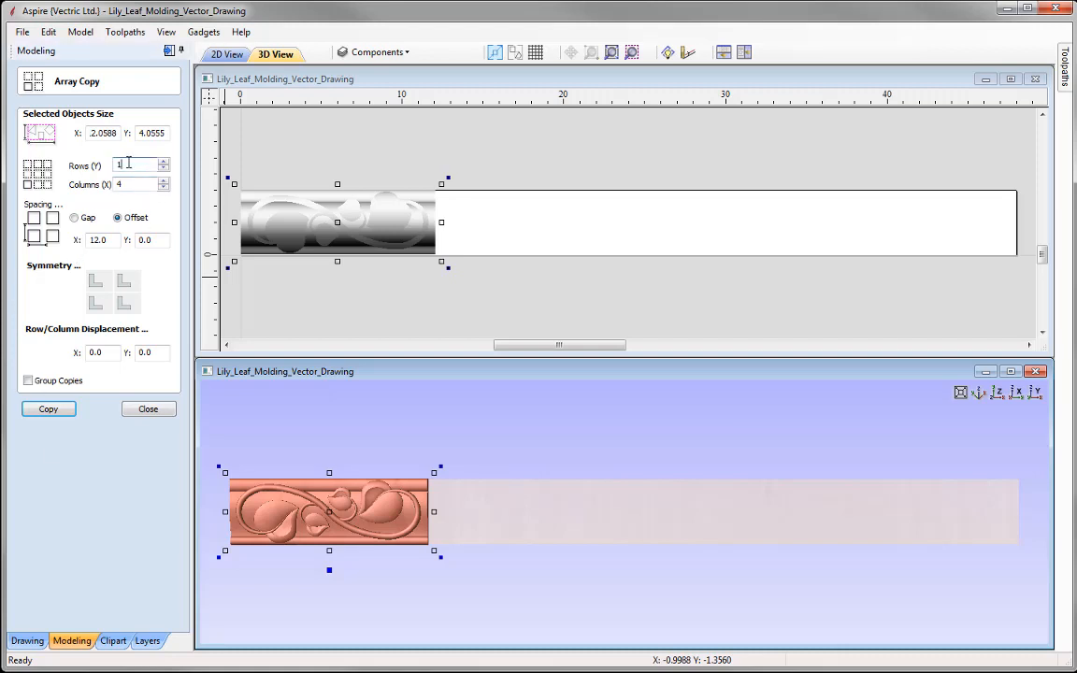
{"action": "left_click_drag", "start_coordinate": [128, 164], "coordinate": [106, 168]}
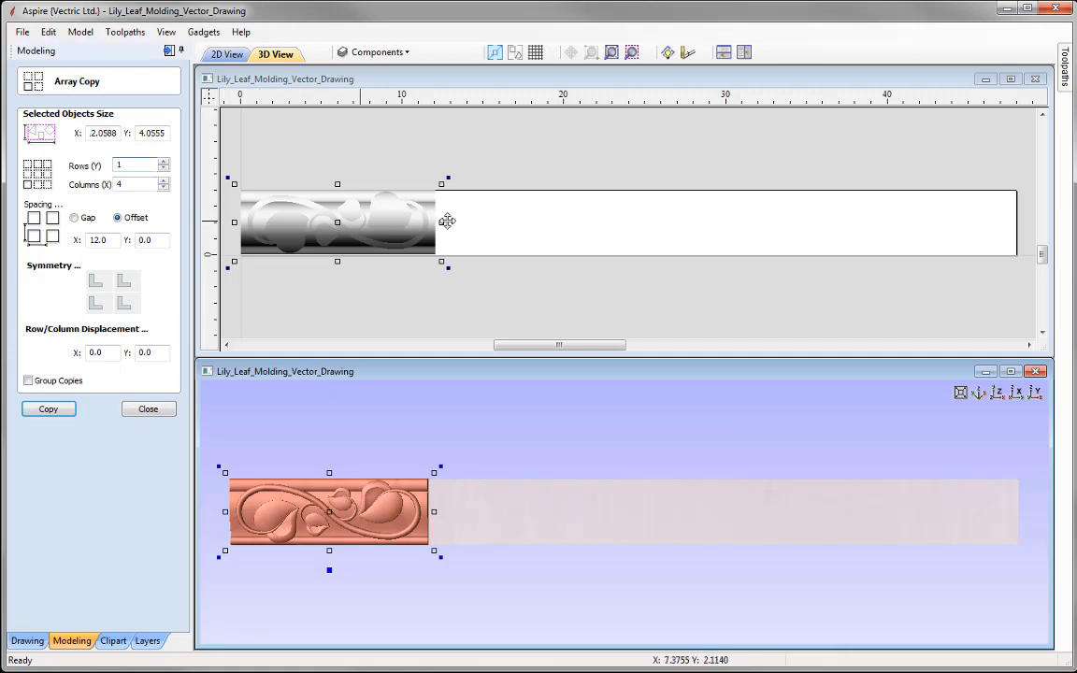
{"action": "left_click_drag", "start_coordinate": [147, 184], "coordinate": [76, 191]}
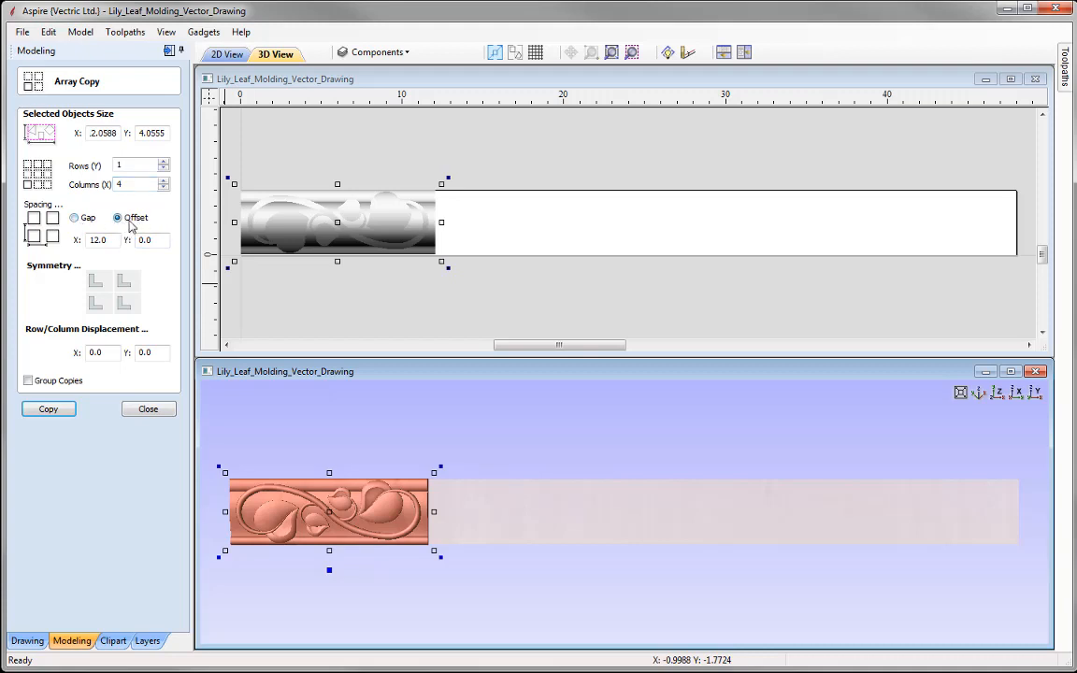
{"action": "double_click", "coordinate": [105, 240]}
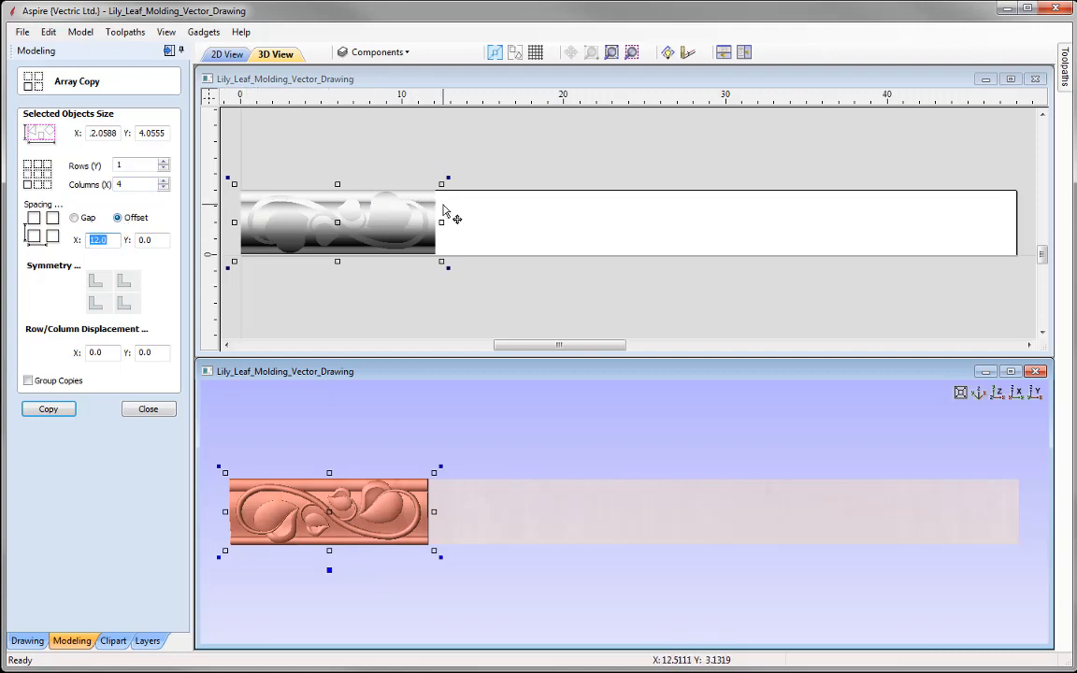
{"action": "type", "text": "12.0"}
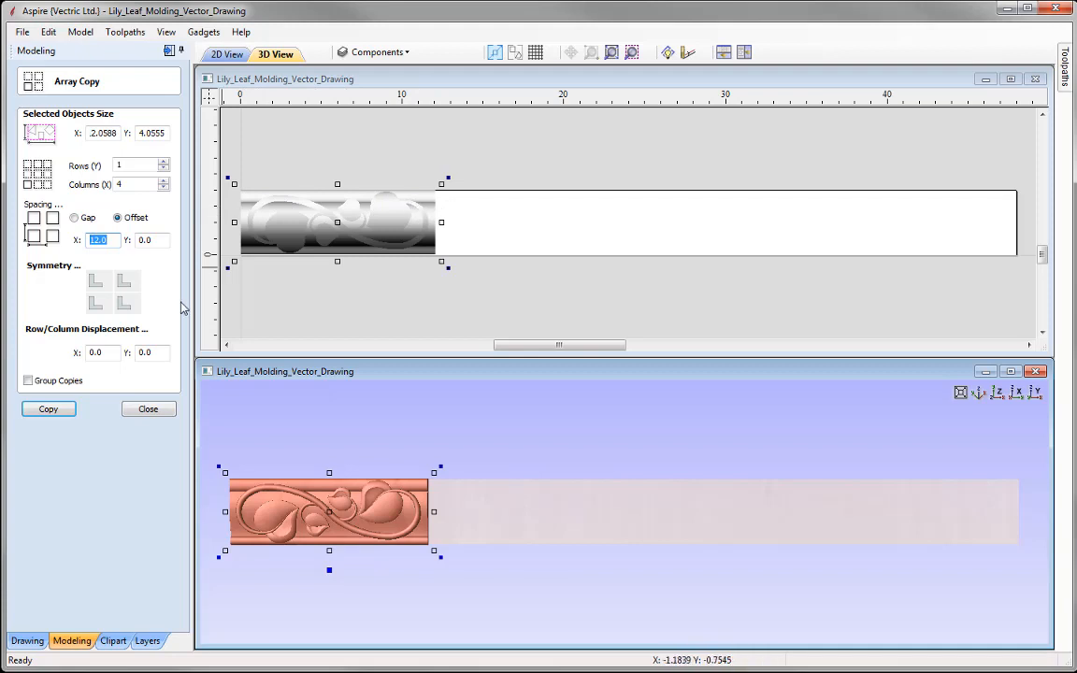
{"action": "left_click", "coordinate": [149, 239]}
{"action": "left_click", "coordinate": [151, 241]}
{"action": "left_click", "coordinate": [49, 413]}
{"action": "left_click", "coordinate": [50, 414]}
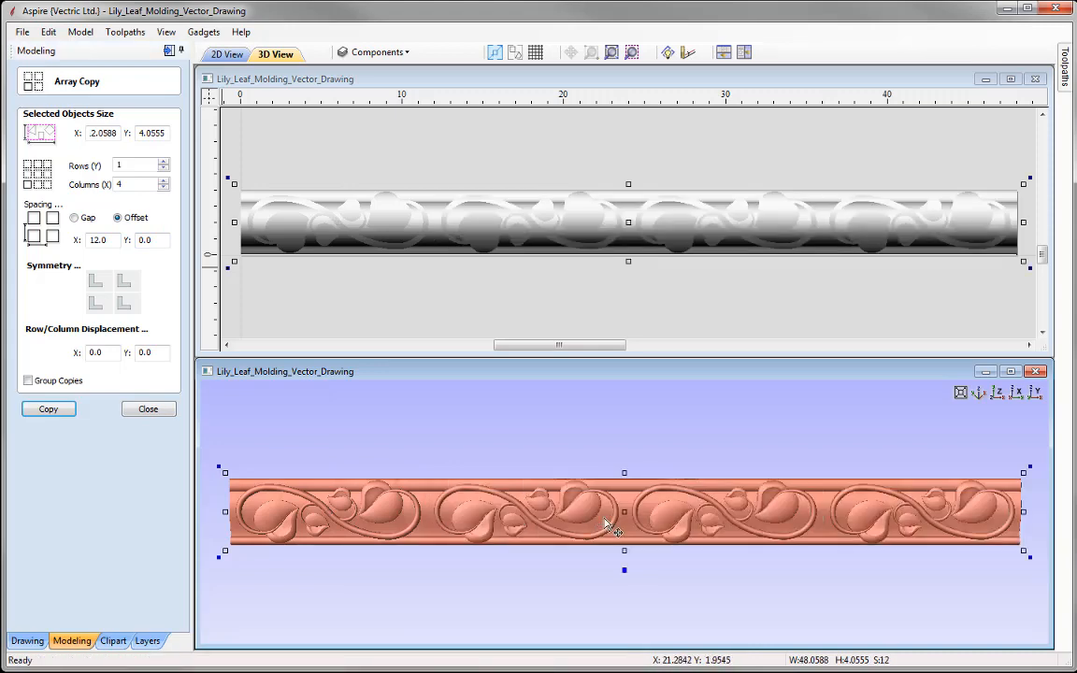
{"action": "left_click_drag", "start_coordinate": [808, 608], "coordinate": [702, 582]}
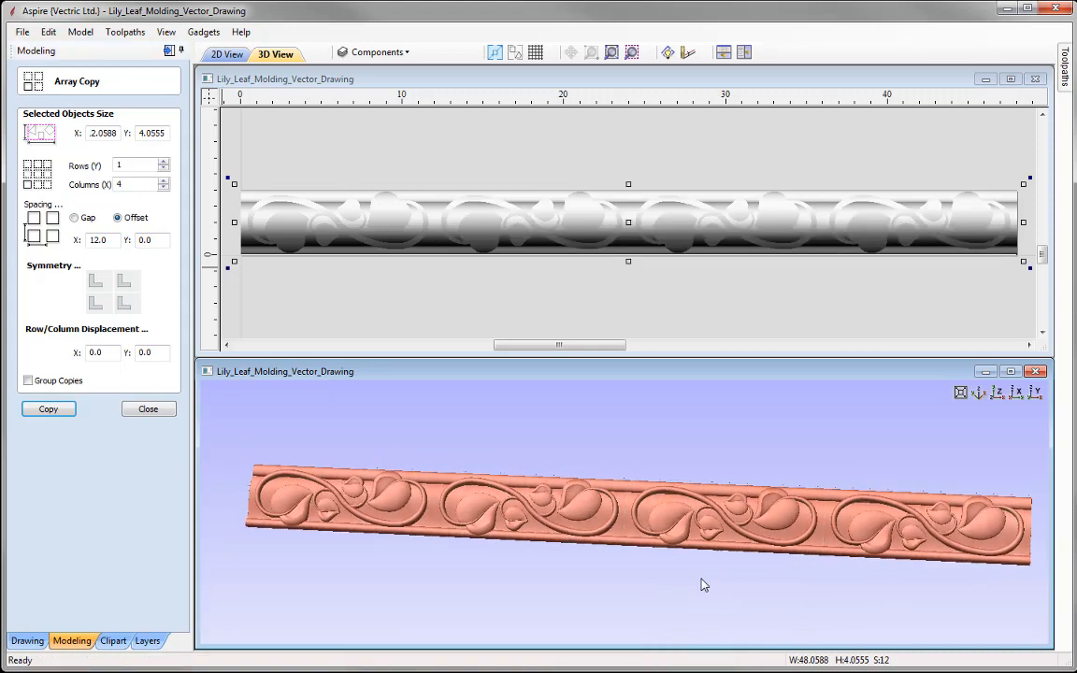
{"action": "left_click", "coordinate": [512, 590]}
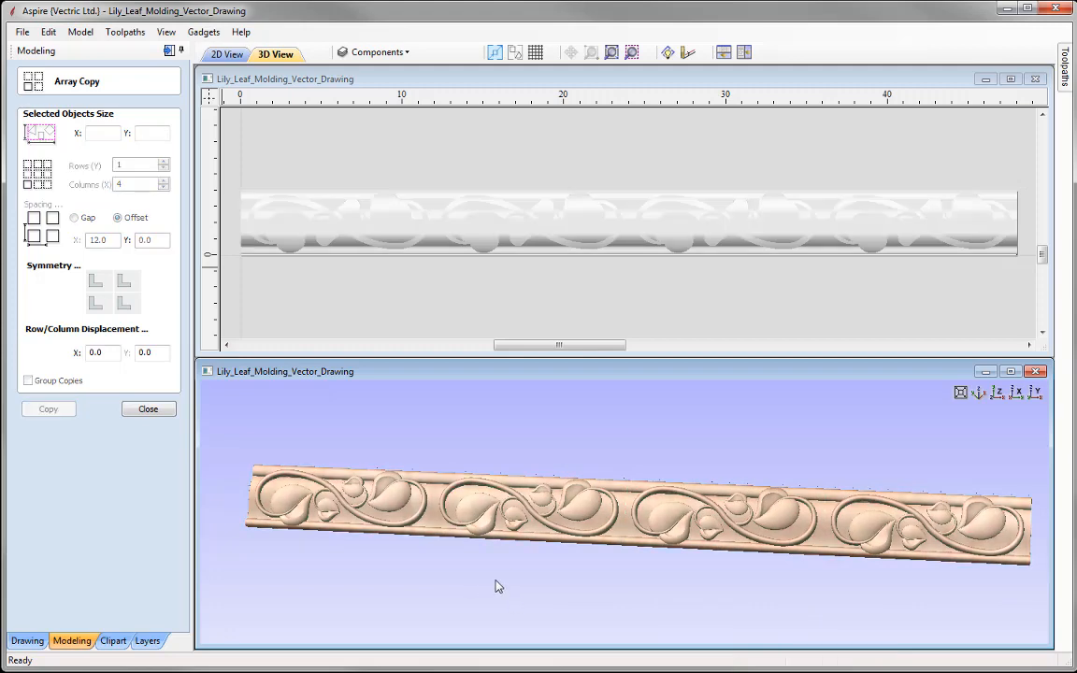
Undo the array copy of the molding and leaf components
{"action": "left_click_drag", "start_coordinate": [497, 581], "coordinate": [710, 589]}
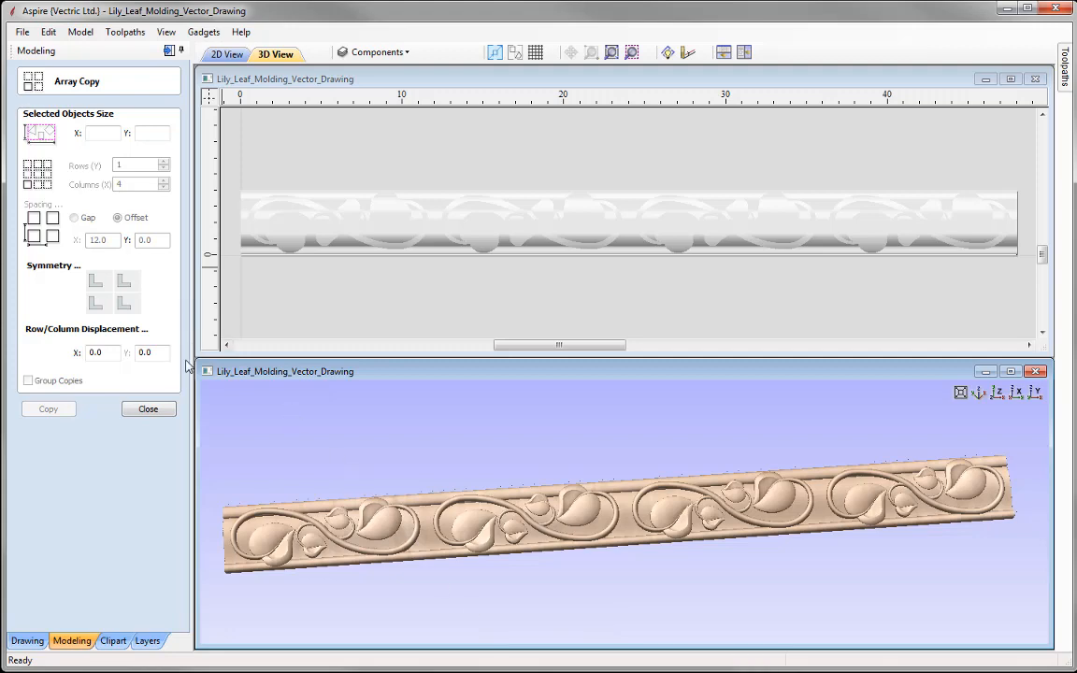
{"action": "left_click", "coordinate": [163, 408]}
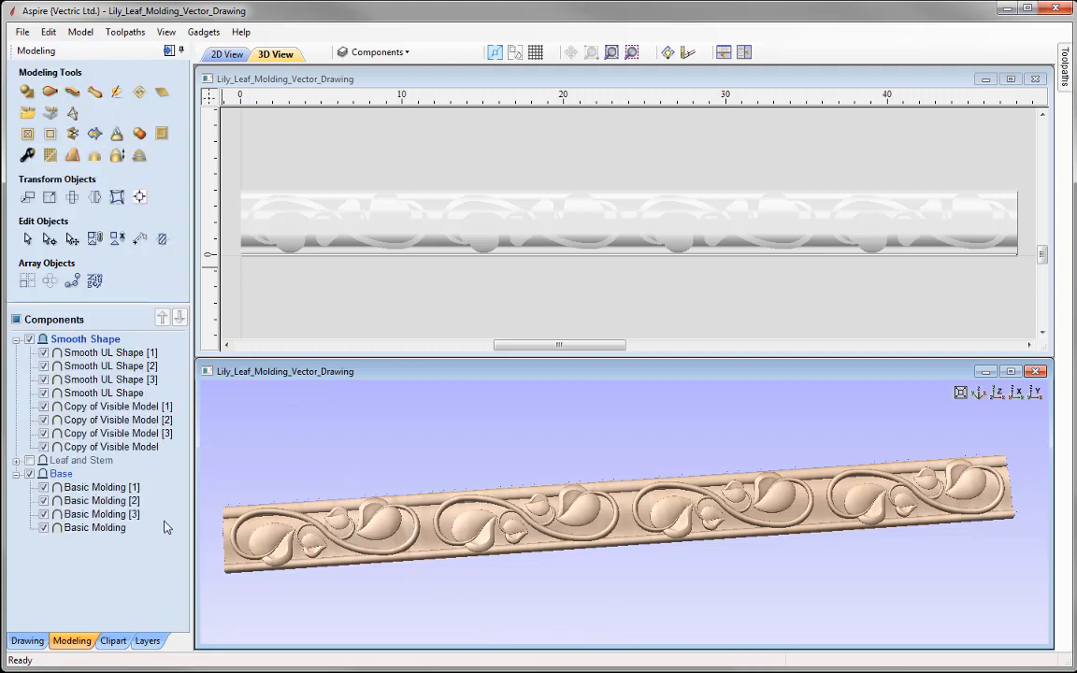
{"action": "left_click", "coordinate": [47, 32]}
{"action": "left_click", "coordinate": [90, 51]}
{"action": "left_click", "coordinate": [998, 392]}
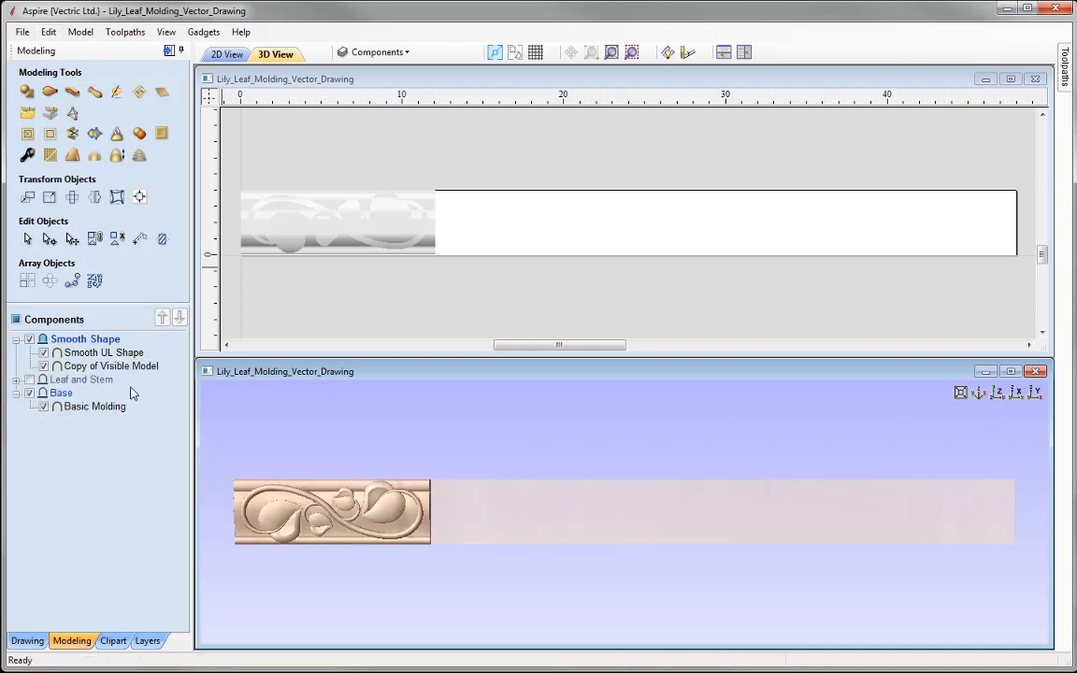
Insert a new component level named Alternate Array and set its combine mode to Merge
{"action": "right_click", "coordinate": [86, 342]}
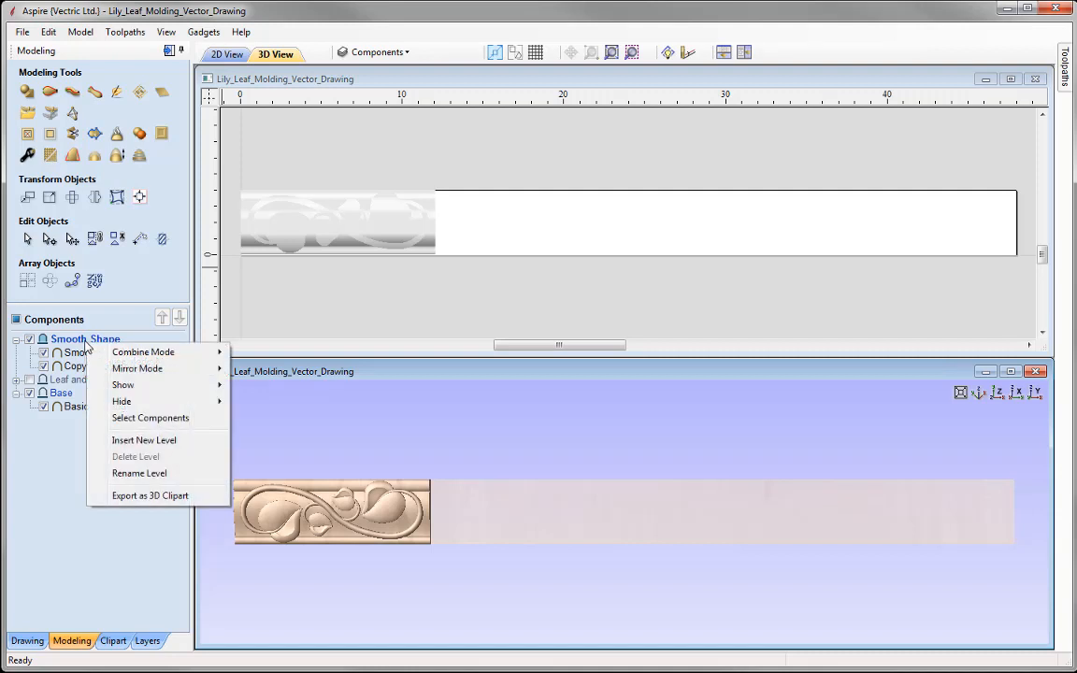
{"action": "left_click", "coordinate": [144, 440]}
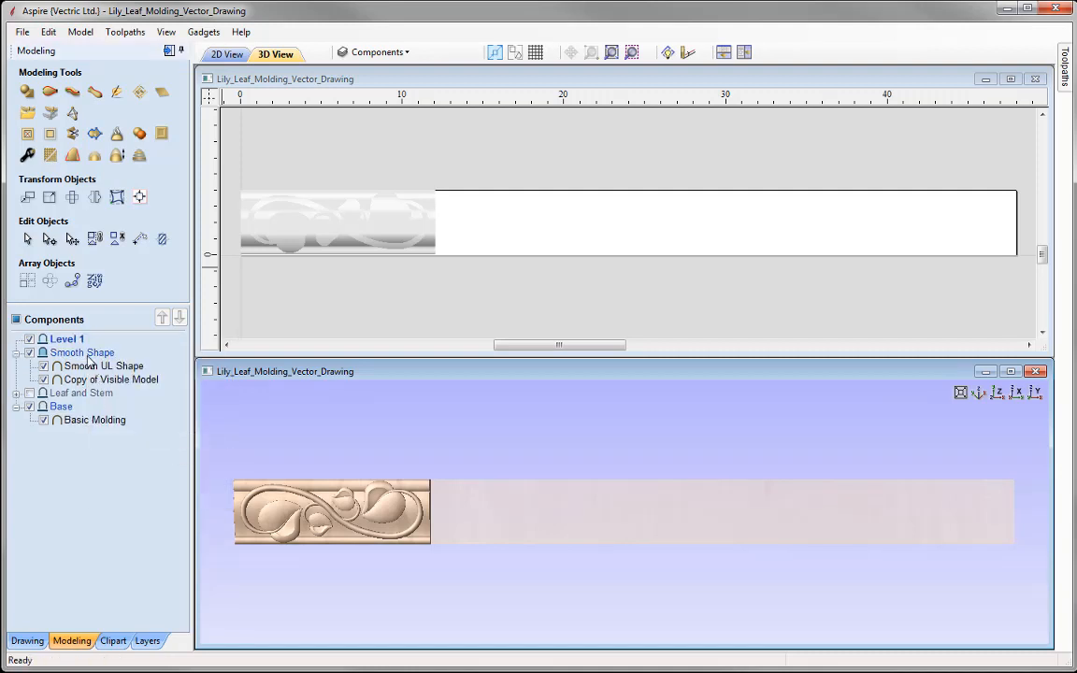
{"action": "right_click", "coordinate": [70, 345]}
{"action": "left_click", "coordinate": [142, 472]}
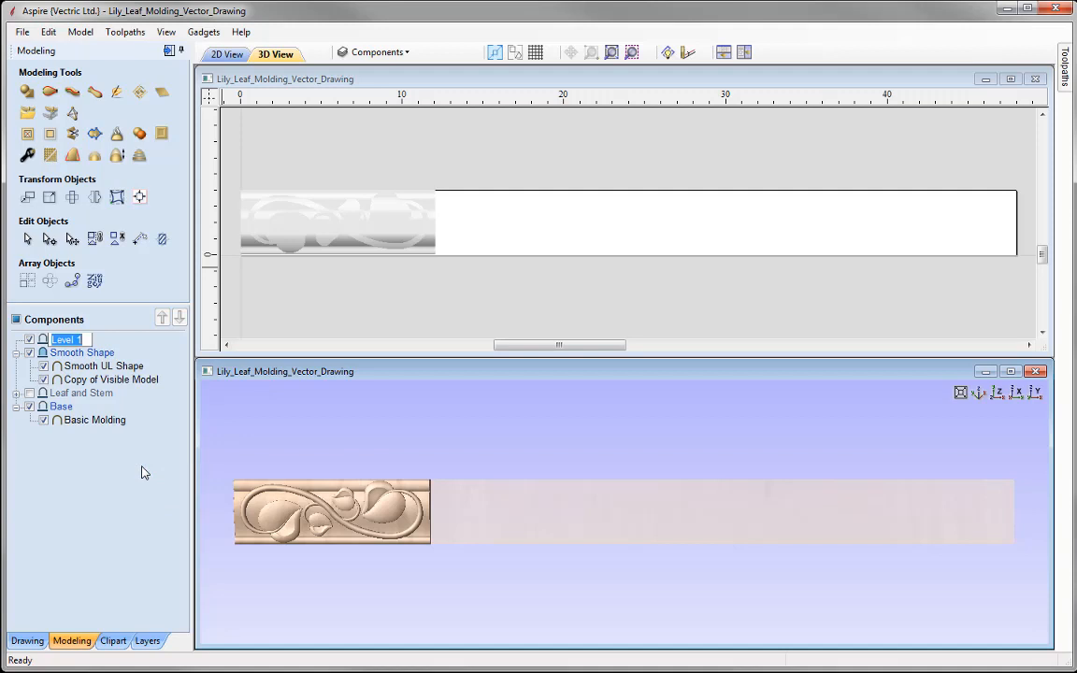
{"action": "type", "text": "Alternate Array"}
{"action": "key", "text": "Return"}
{"action": "right_click", "coordinate": [114, 342]}
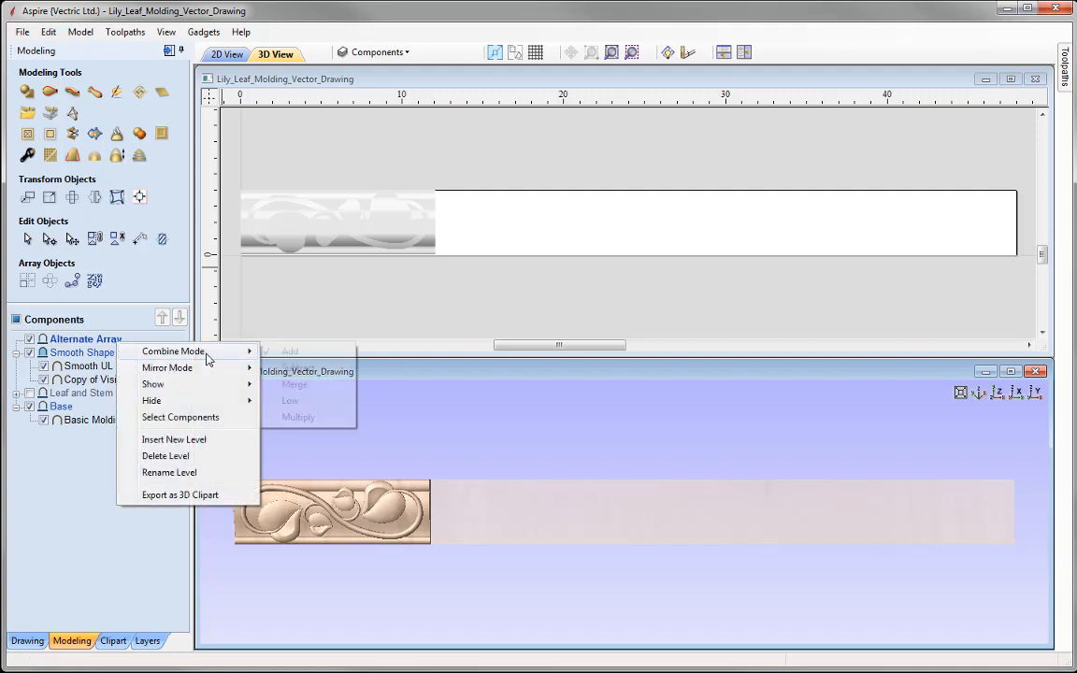
{"action": "mouse_move", "coordinate": [211, 352]}
{"action": "left_click", "coordinate": [291, 384]}
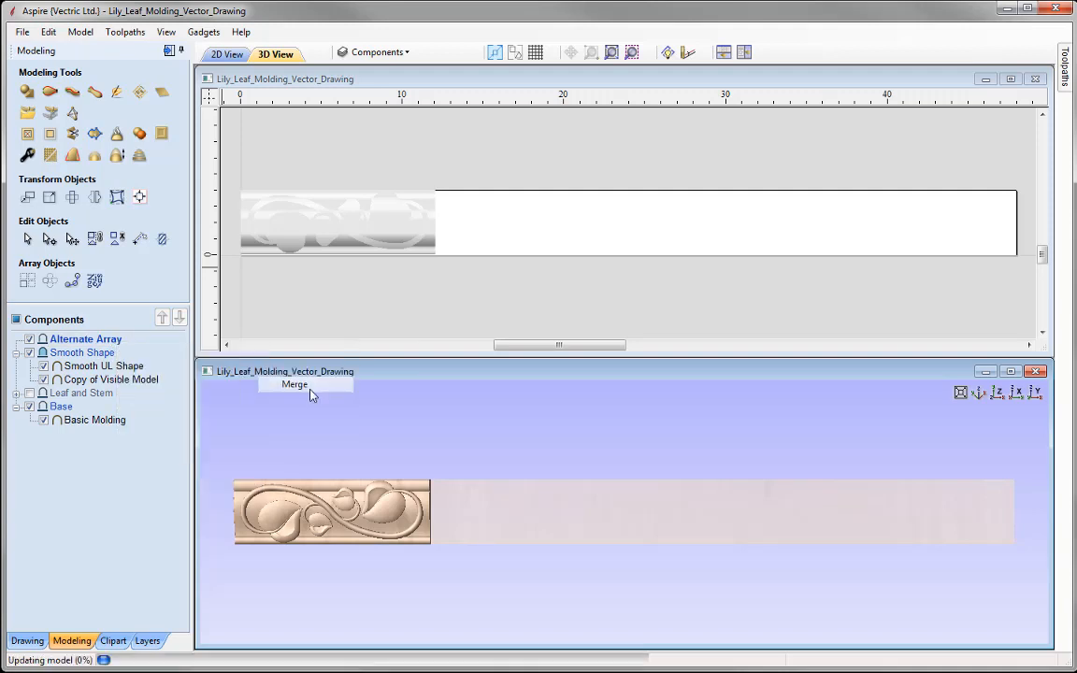
Hide the Base level and create a component from the visible leaf and stem model on the Alternate Array level
{"action": "left_click", "coordinate": [29, 406]}
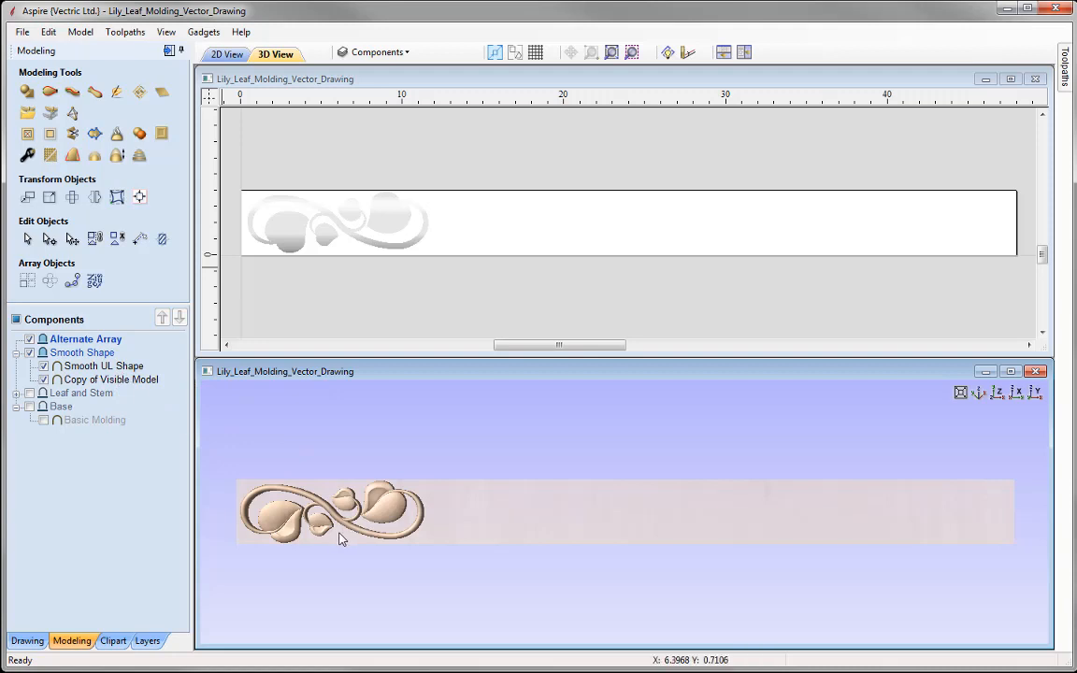
{"action": "left_click_drag", "start_coordinate": [339, 538], "coordinate": [360, 513]}
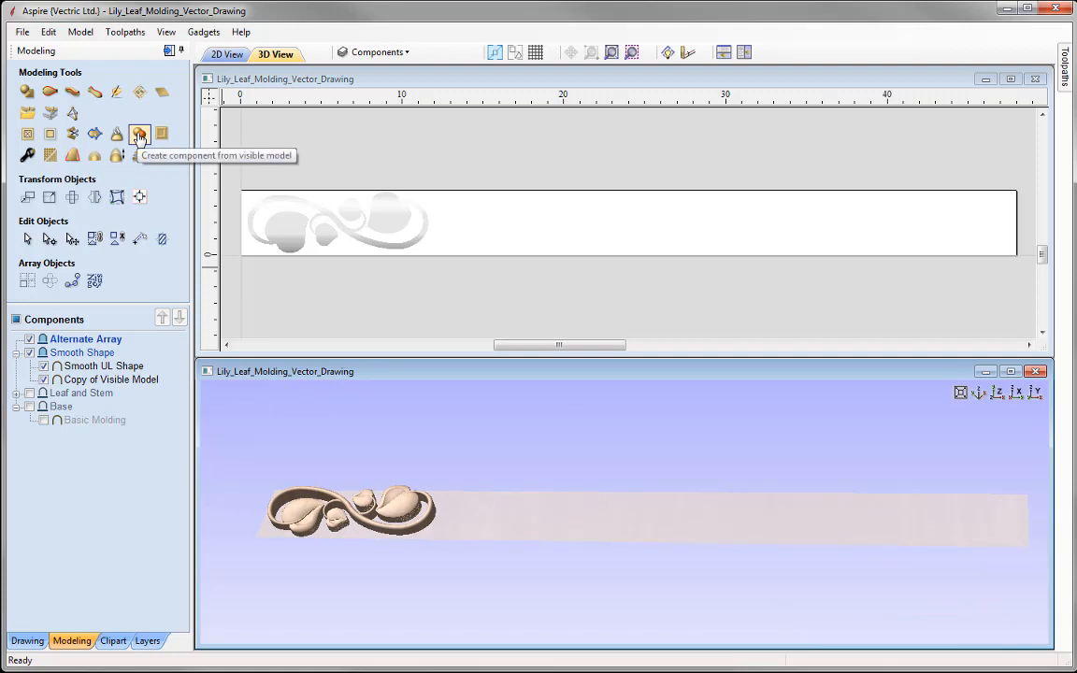
{"action": "left_click", "coordinate": [139, 135]}
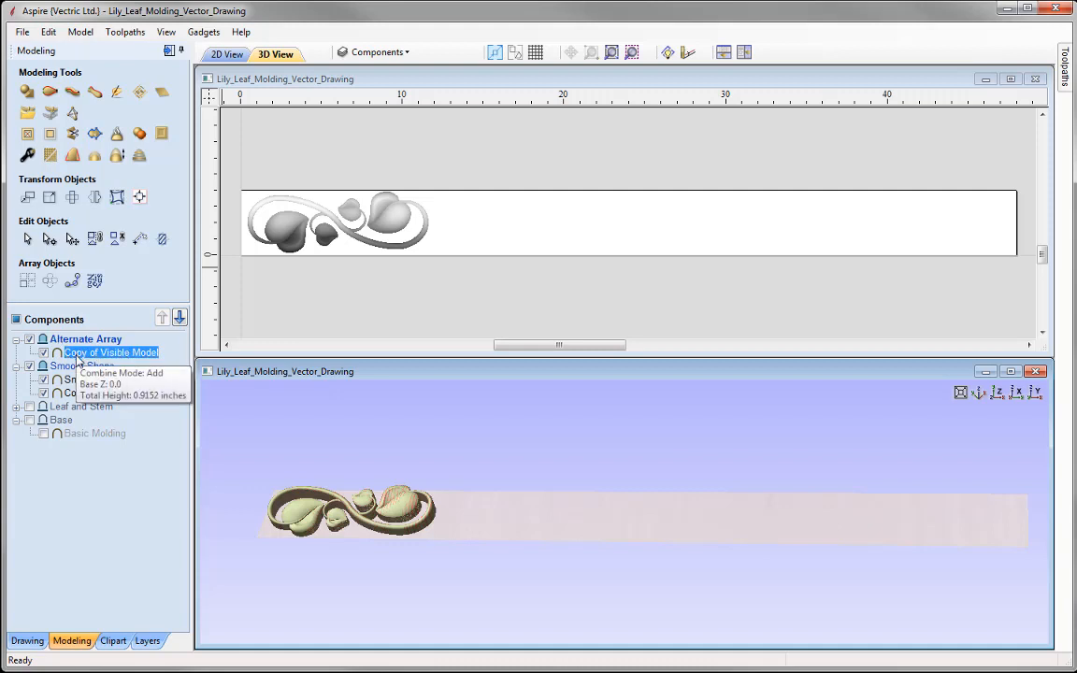
Hide and collapse the Smooth Shape level, leaving only the Alternate Array level shown
{"action": "left_click", "coordinate": [29, 366]}
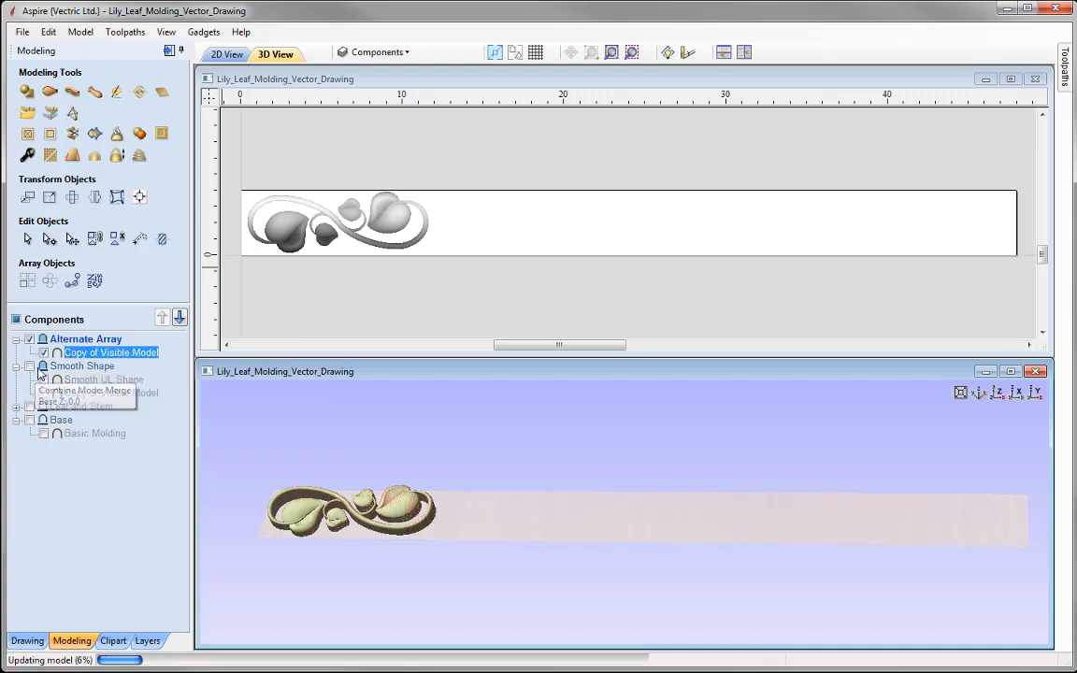
{"action": "left_click", "coordinate": [16, 367]}
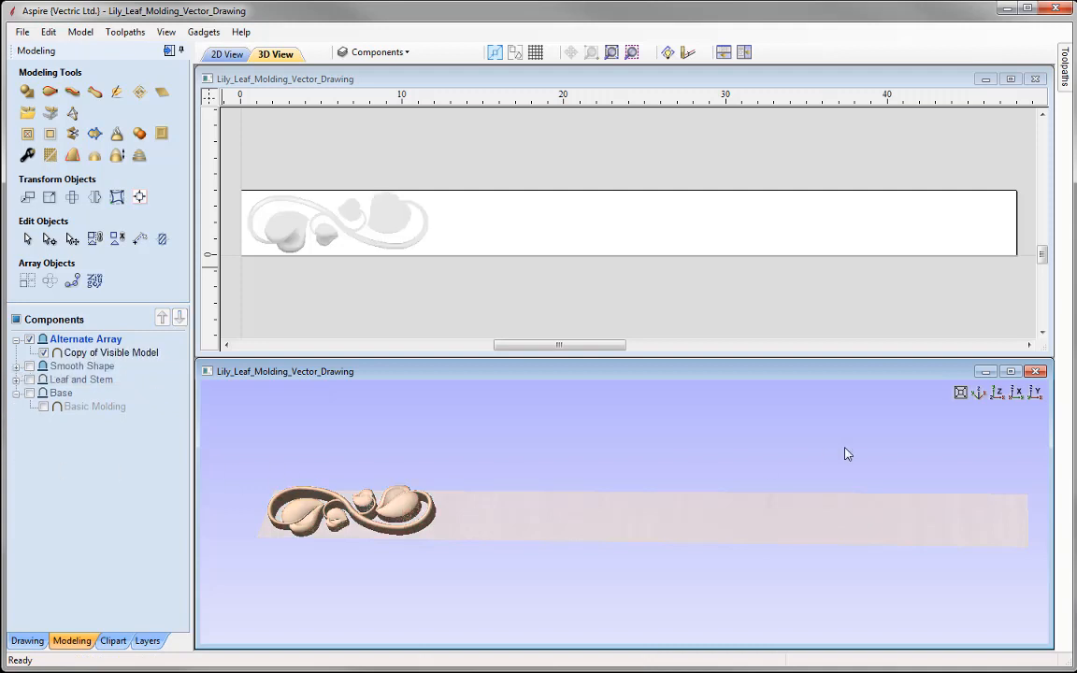
{"action": "left_click", "coordinate": [998, 393]}
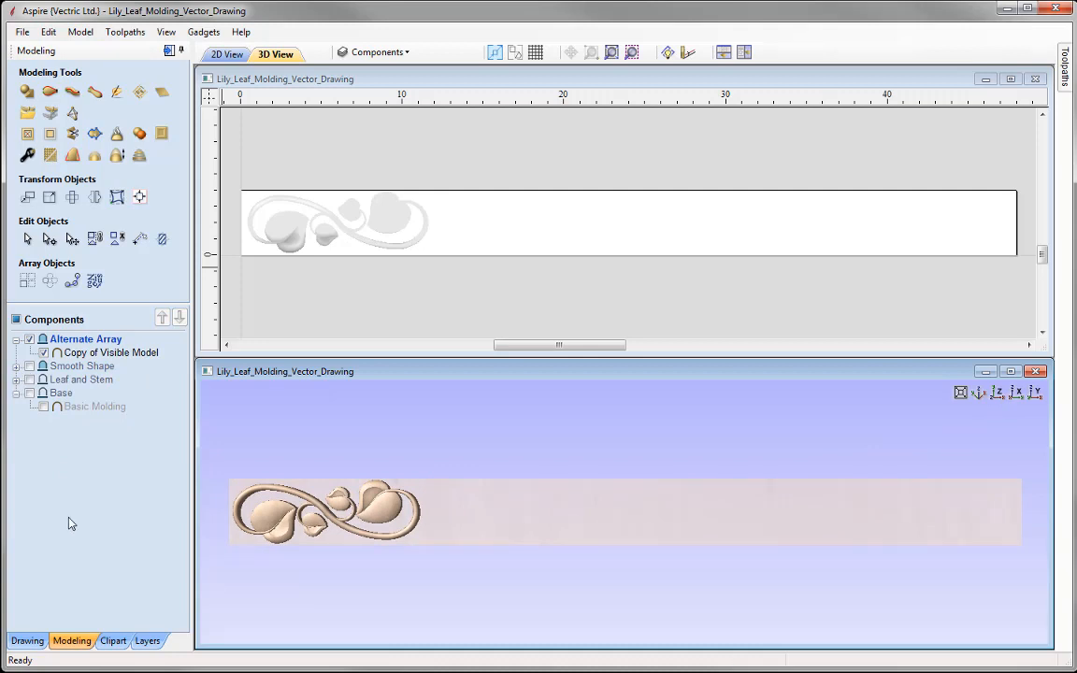
{"action": "left_click", "coordinate": [229, 315]}
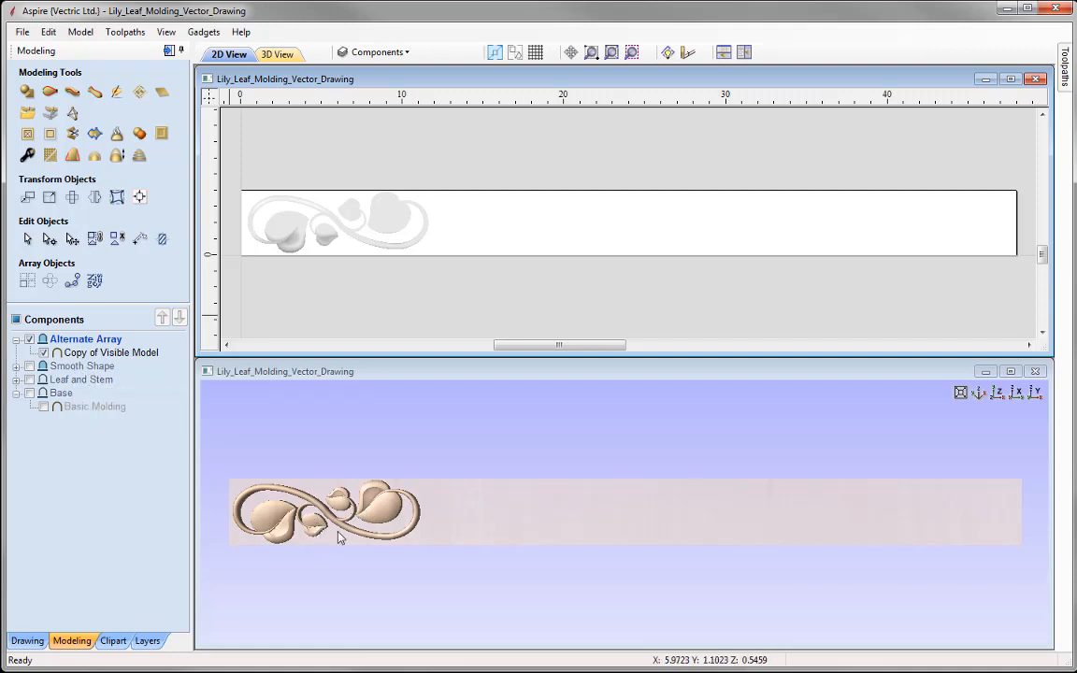
Show the Base level and array-copy Basic Molding in 1 row and 4 columns with offset spacing of X 12.0 and Y 0.0
{"action": "left_click", "coordinate": [29, 392]}
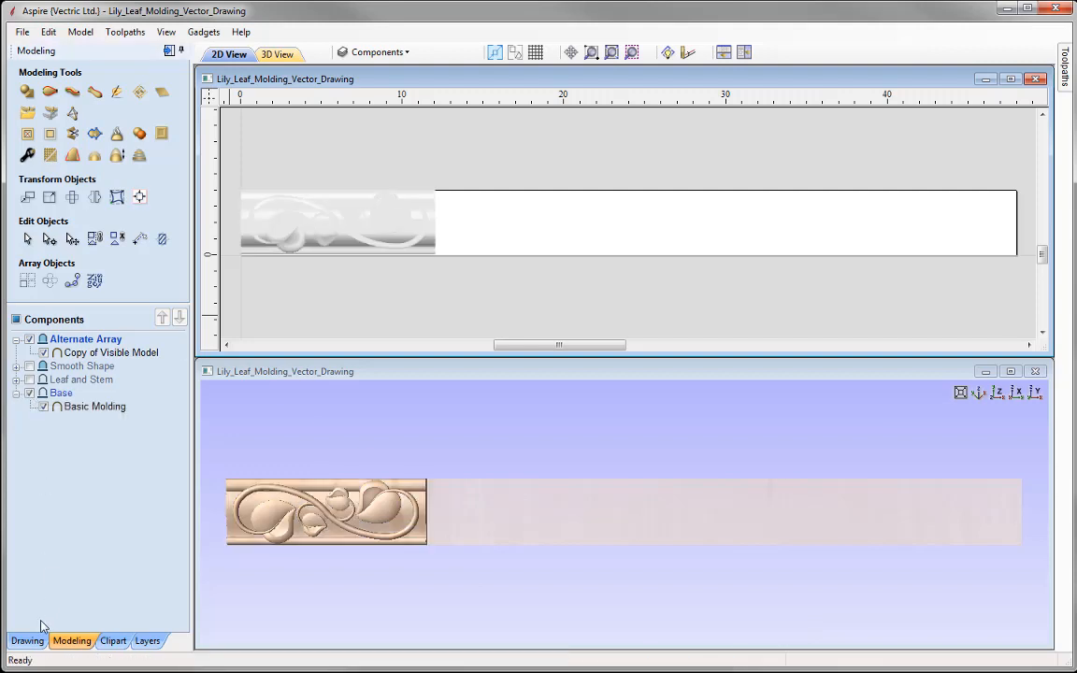
{"action": "left_click", "coordinate": [117, 407]}
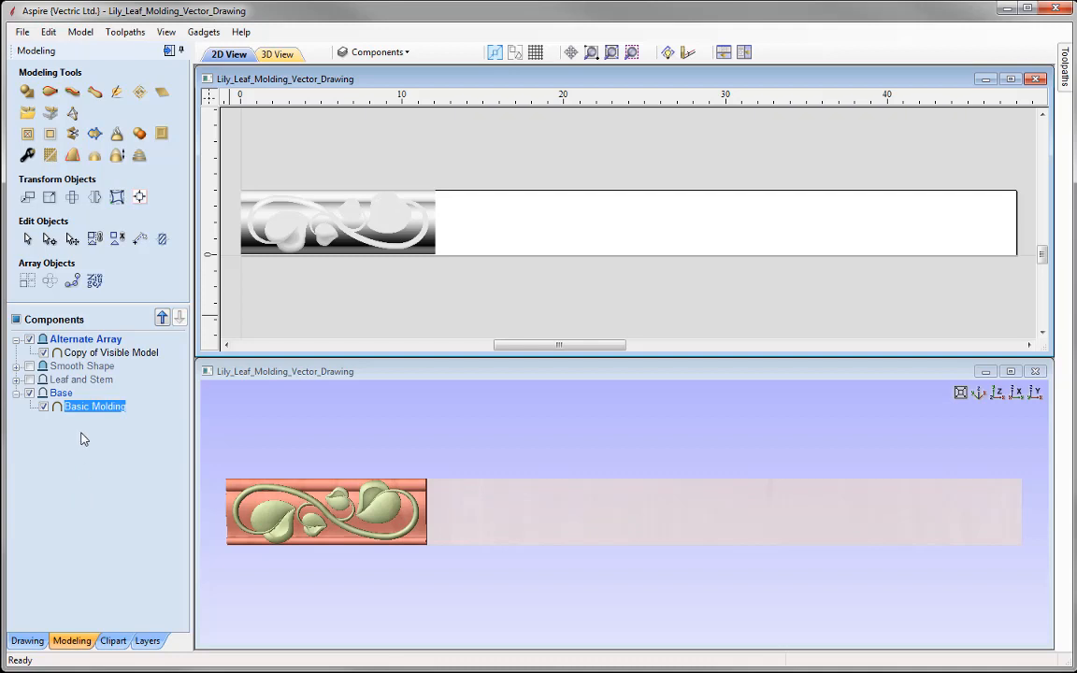
{"action": "left_click", "coordinate": [27, 281]}
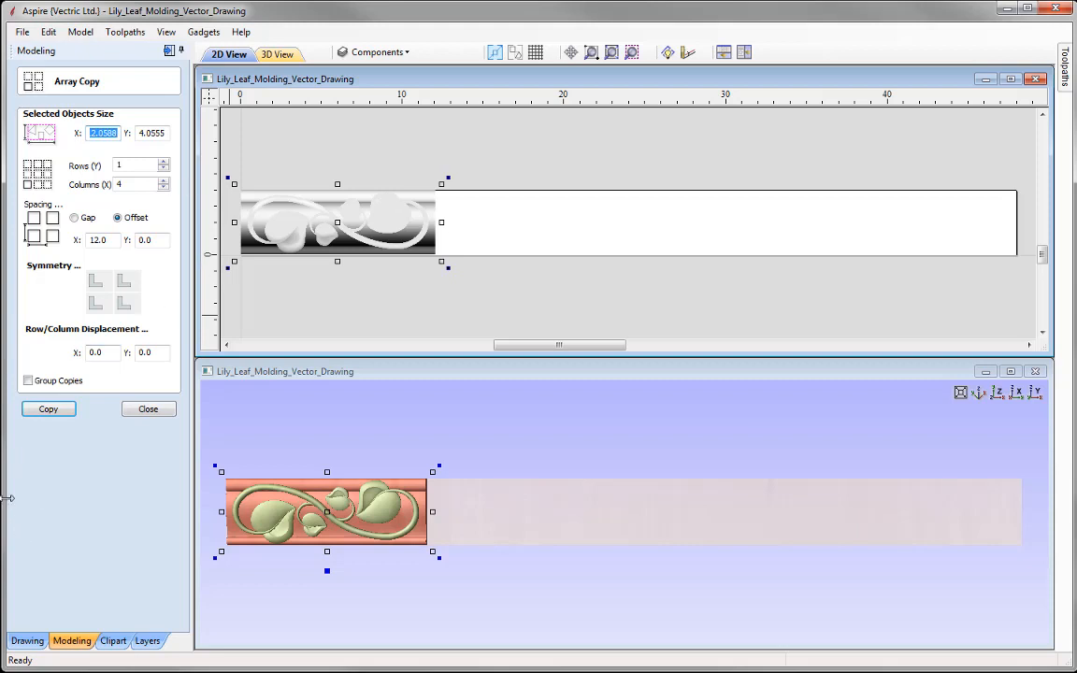
{"action": "left_click", "coordinate": [54, 412]}
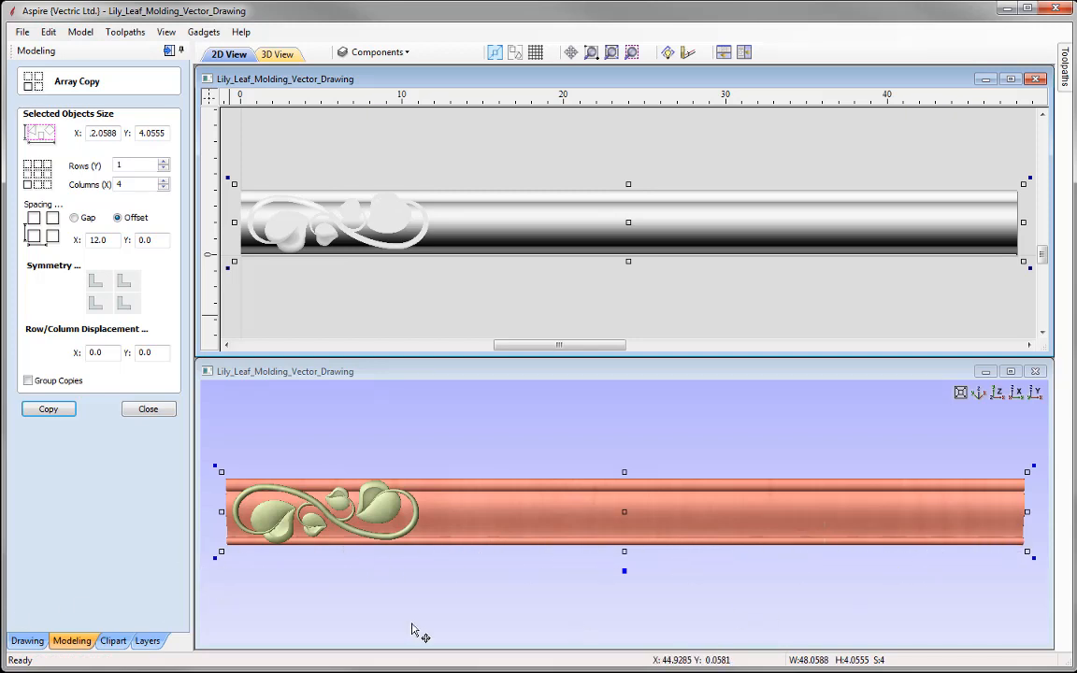
{"action": "left_click", "coordinate": [305, 313]}
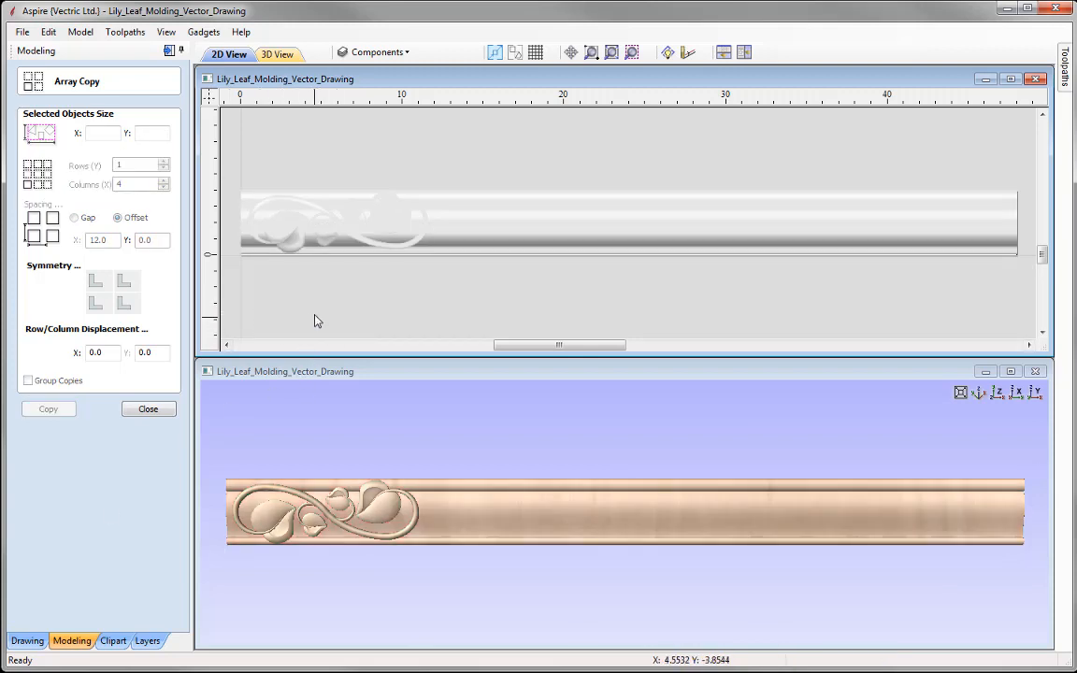
Array-copy the combined leaf and stem component in 1 row and 4 columns, offset X 12.0 and Y 0.0, with every other copy mirrored horizontally
{"action": "left_click", "coordinate": [288, 235]}
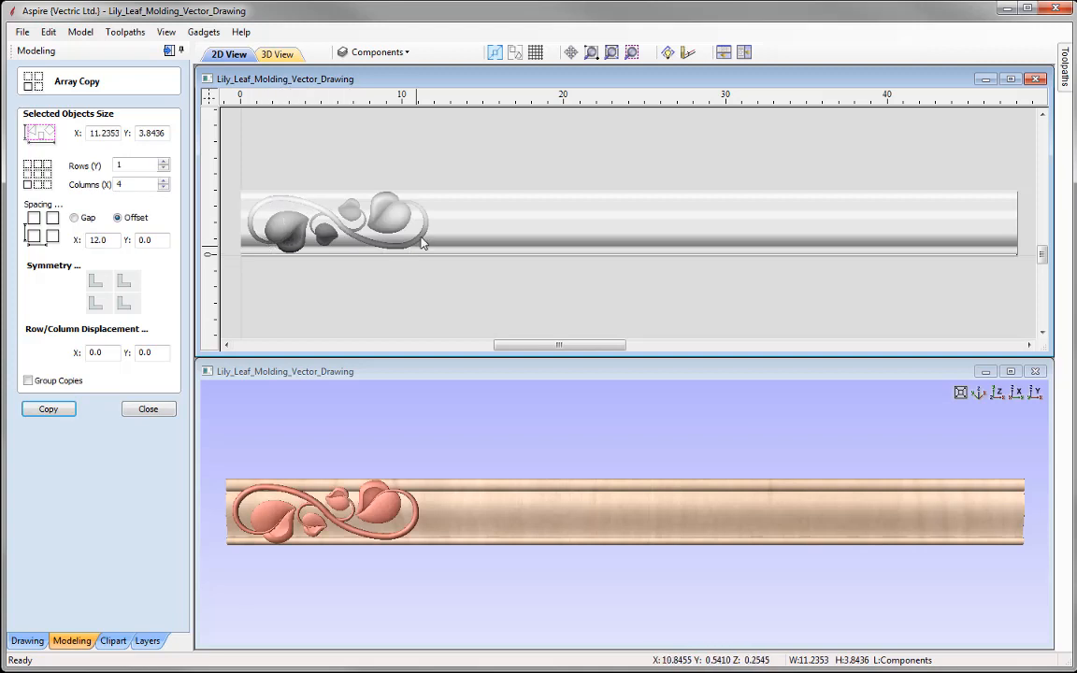
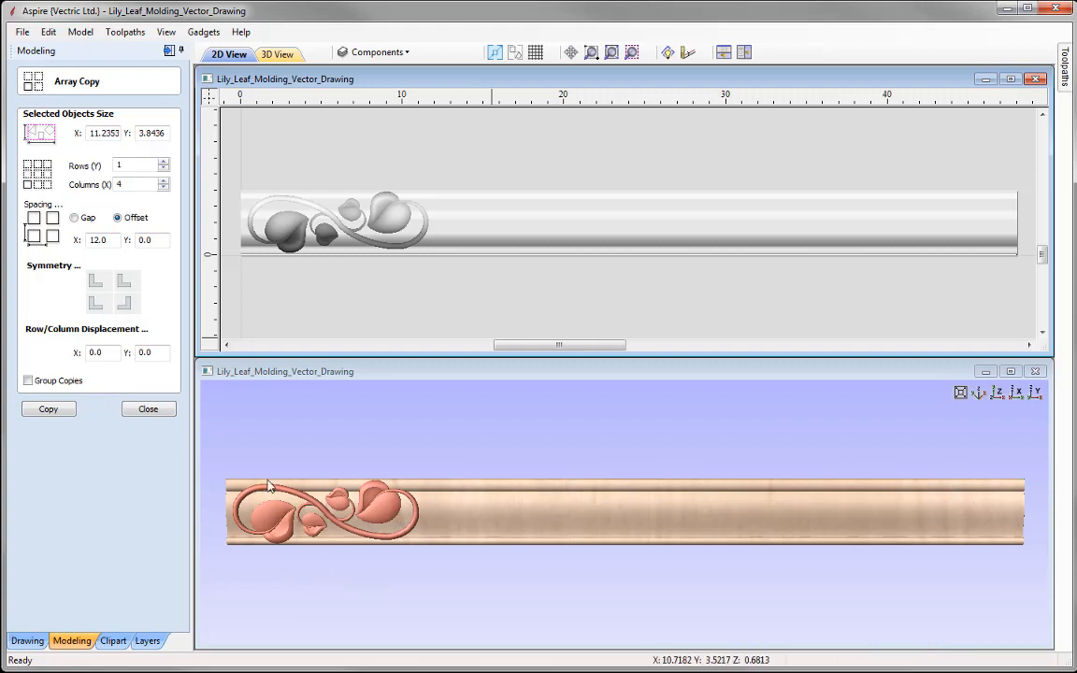
{"action": "left_click", "coordinate": [51, 411]}
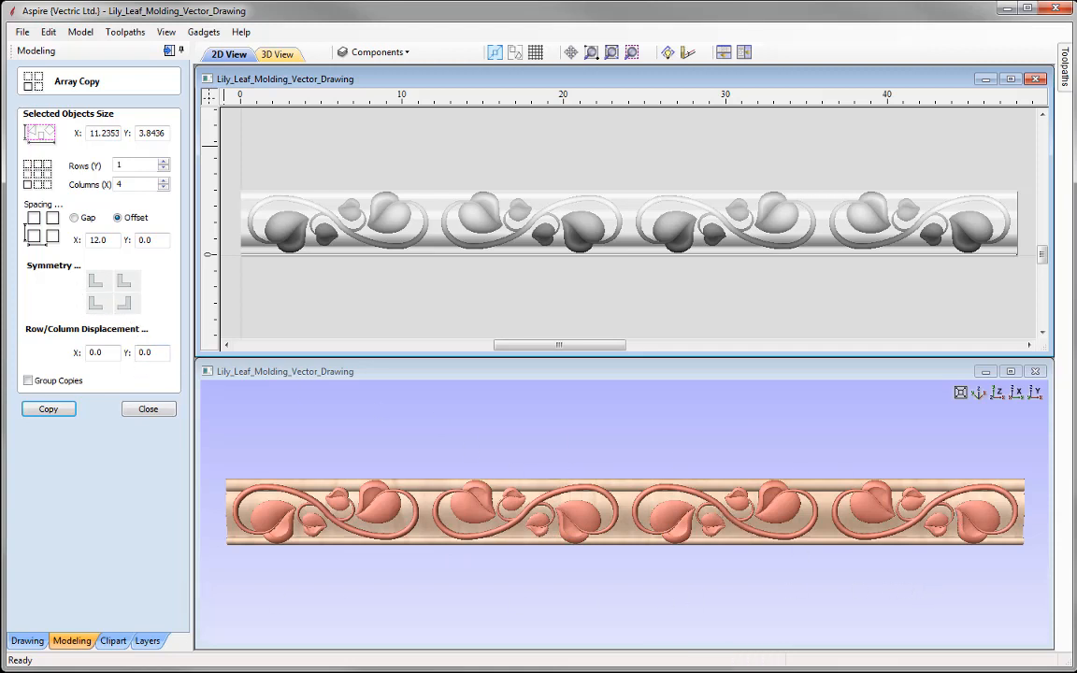
{"action": "left_click", "coordinate": [48, 409]}
{"action": "left_click", "coordinate": [148, 408]}
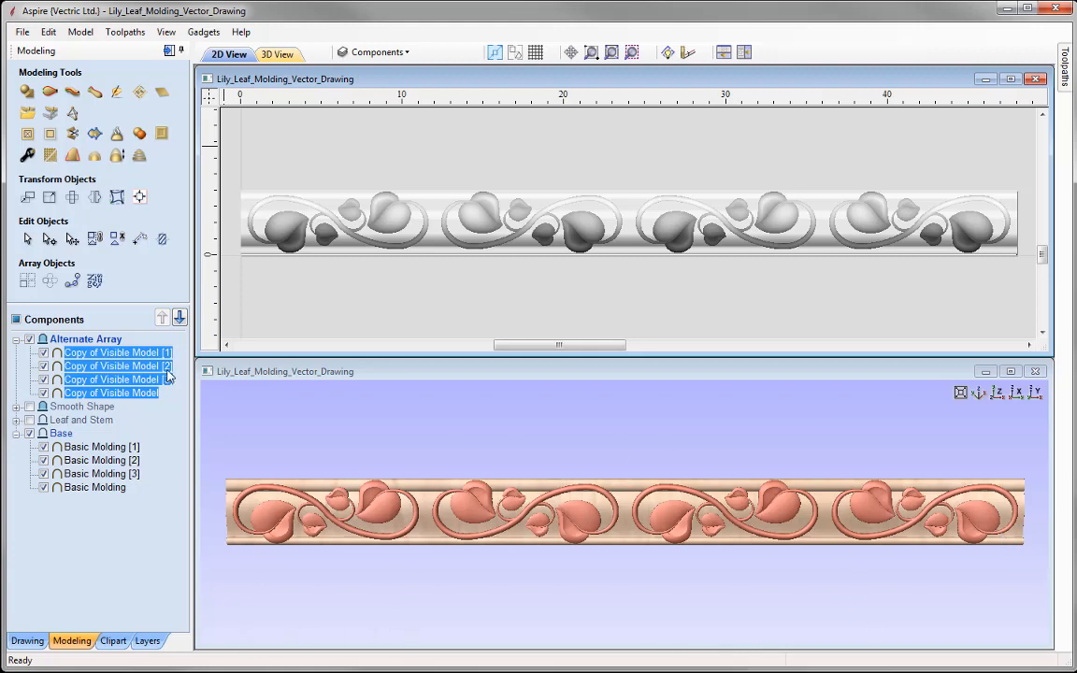
{"action": "left_click", "coordinate": [69, 557]}
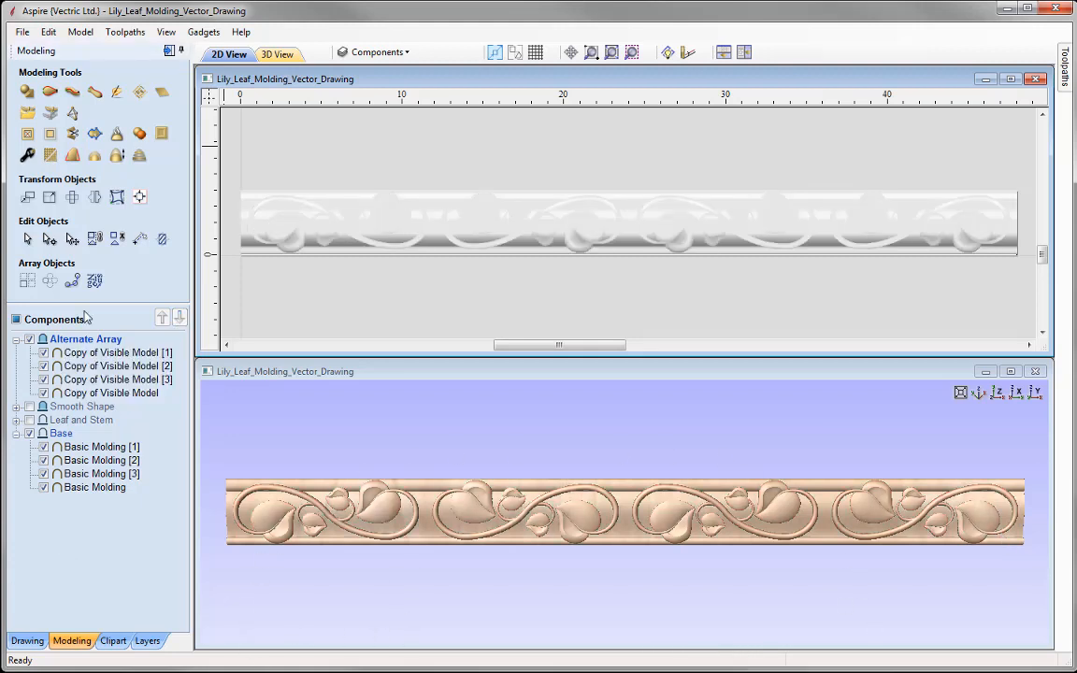
Insert a new component level above Alternate Array and name it Arch
{"action": "right_click", "coordinate": [81, 342]}
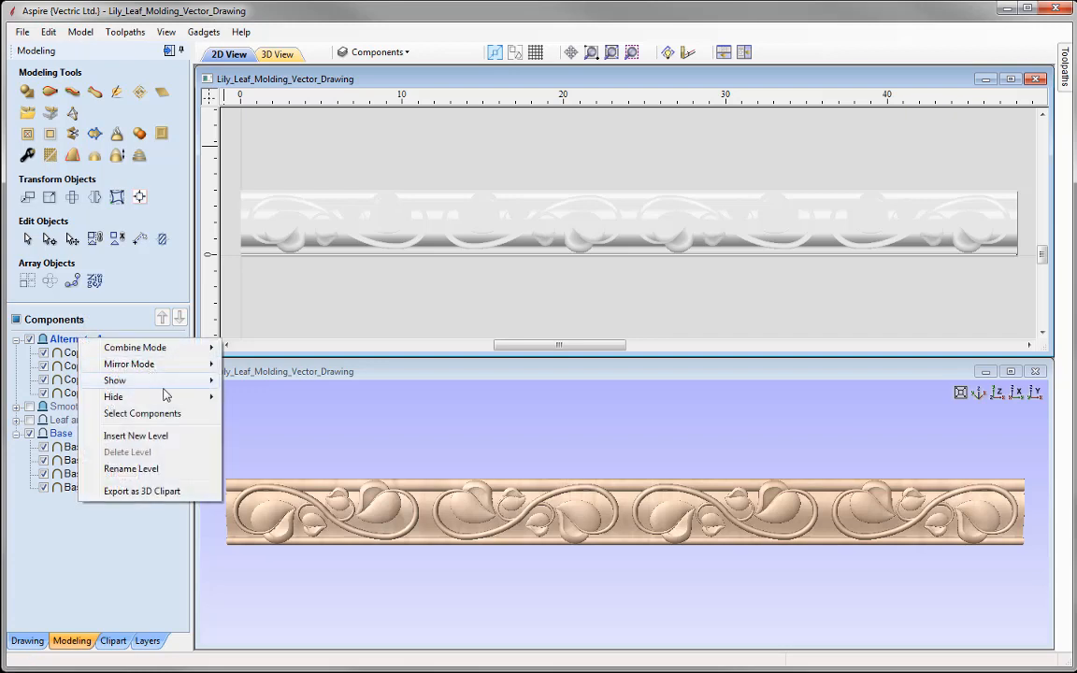
{"action": "left_click", "coordinate": [146, 440]}
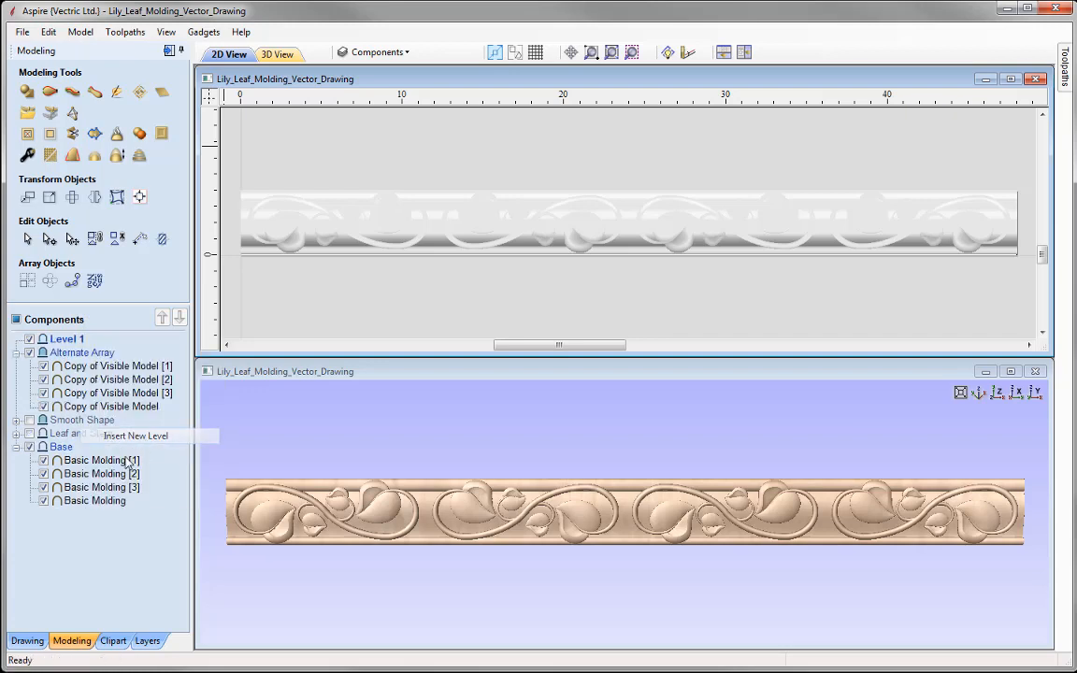
{"action": "right_click", "coordinate": [62, 341]}
{"action": "left_click", "coordinate": [150, 473]}
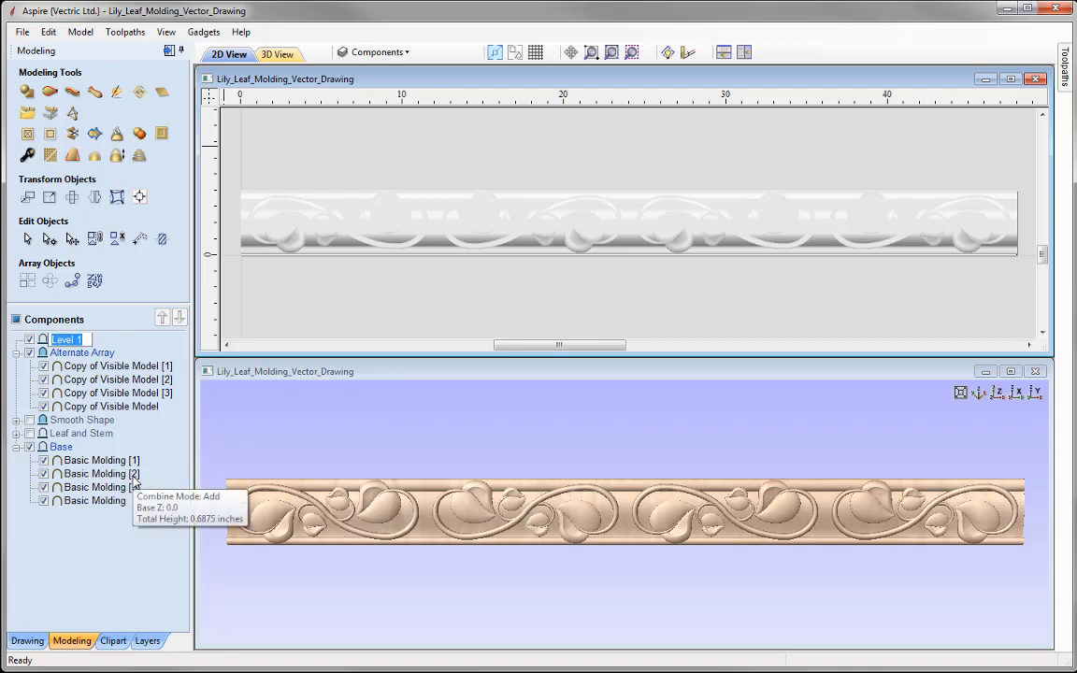
{"action": "type", "text": "Ar"}
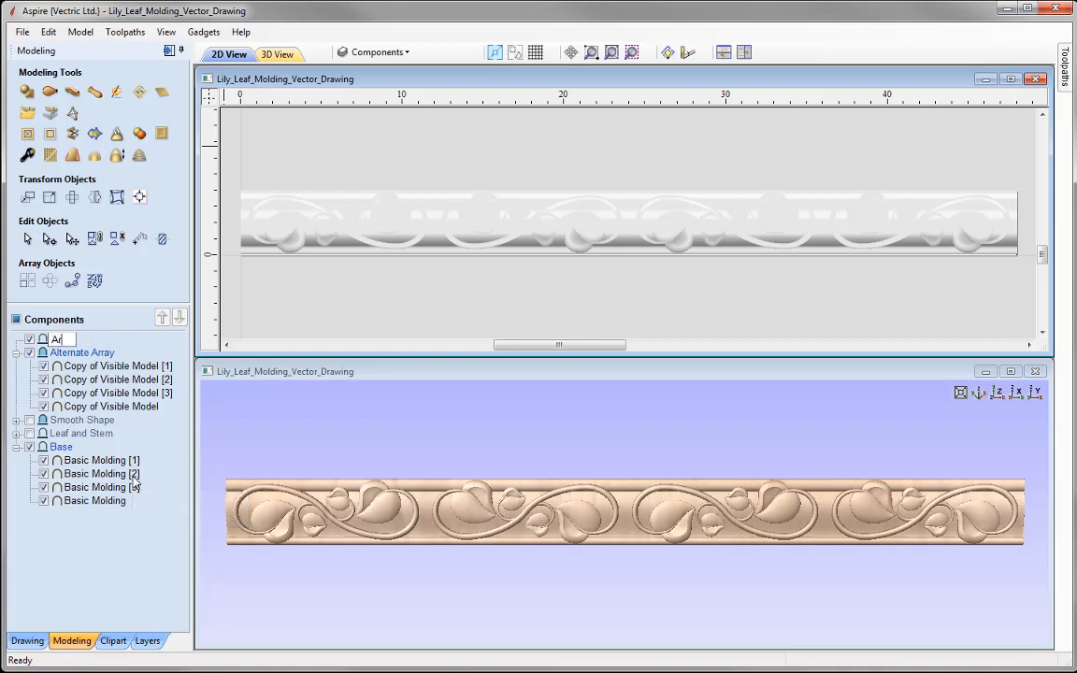
{"action": "type", "text": "ch"}
{"action": "key", "text": "Return"}
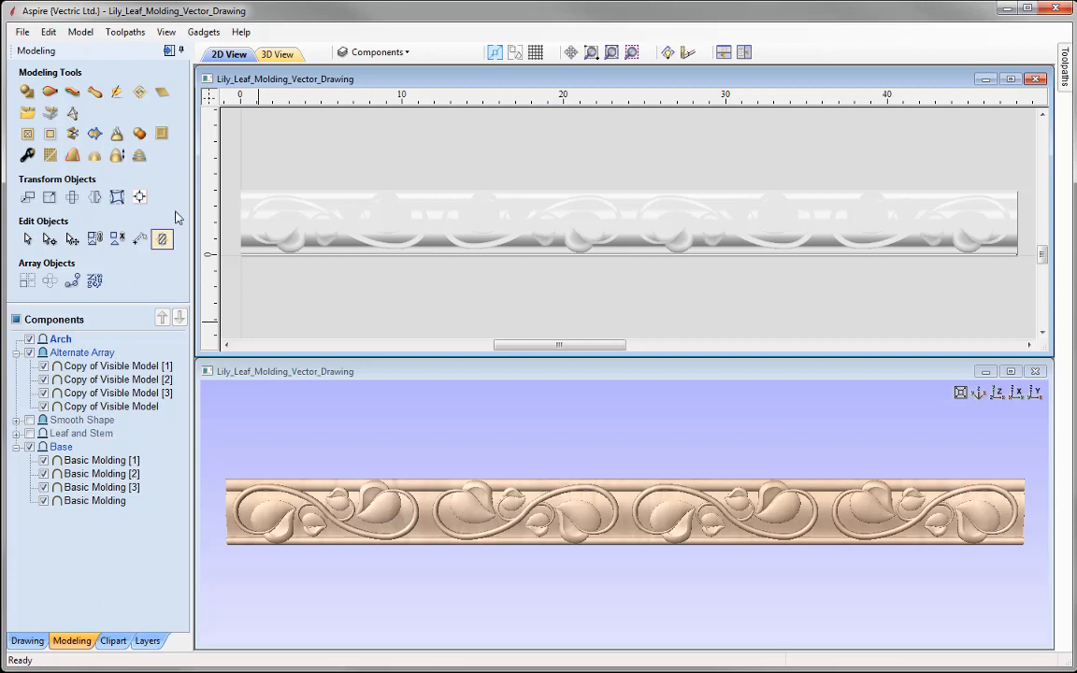
Create a component from the visible full-length molding on the Arch level, and hide and collapse the Alternate Array and Base levels
{"action": "left_click", "coordinate": [139, 133]}
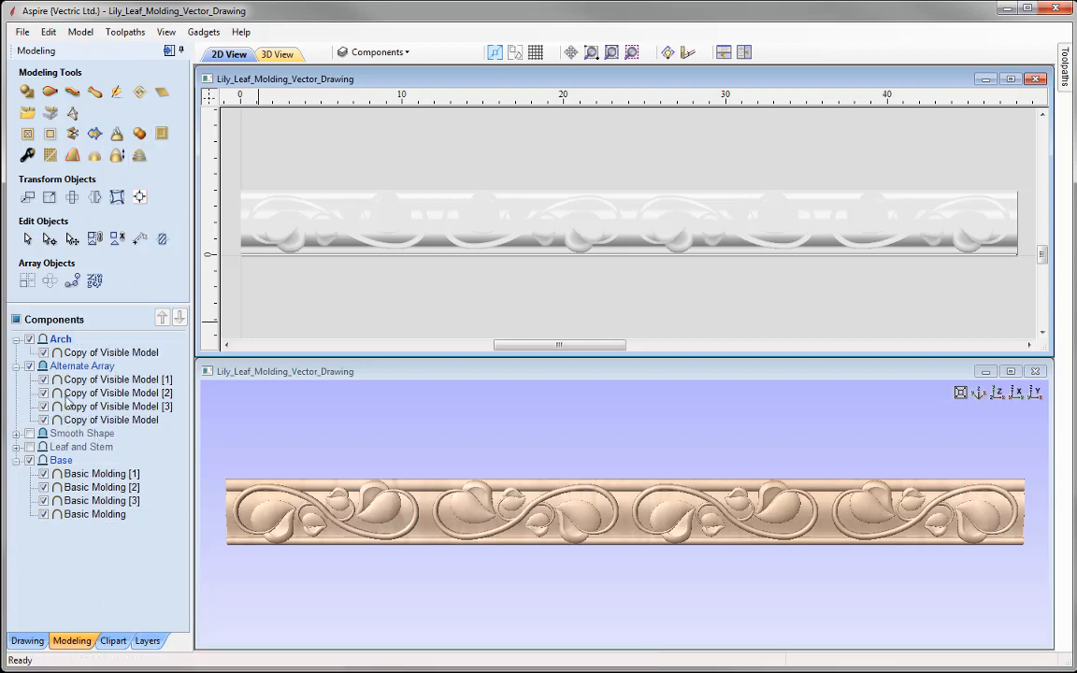
{"action": "left_click", "coordinate": [105, 352]}
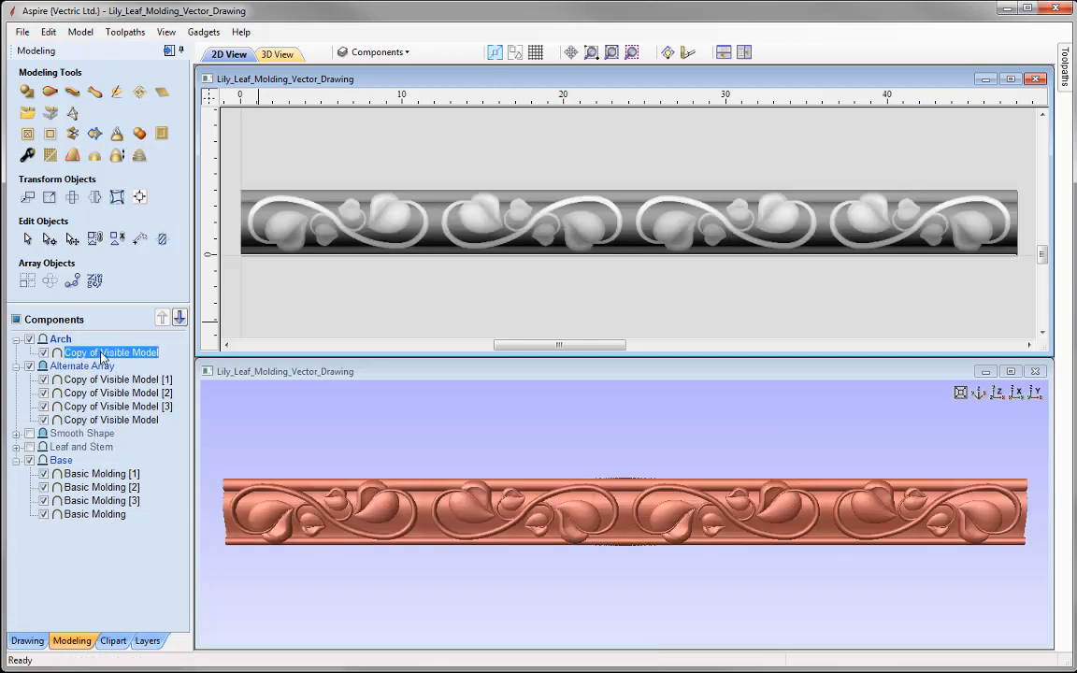
{"action": "left_click", "coordinate": [30, 367]}
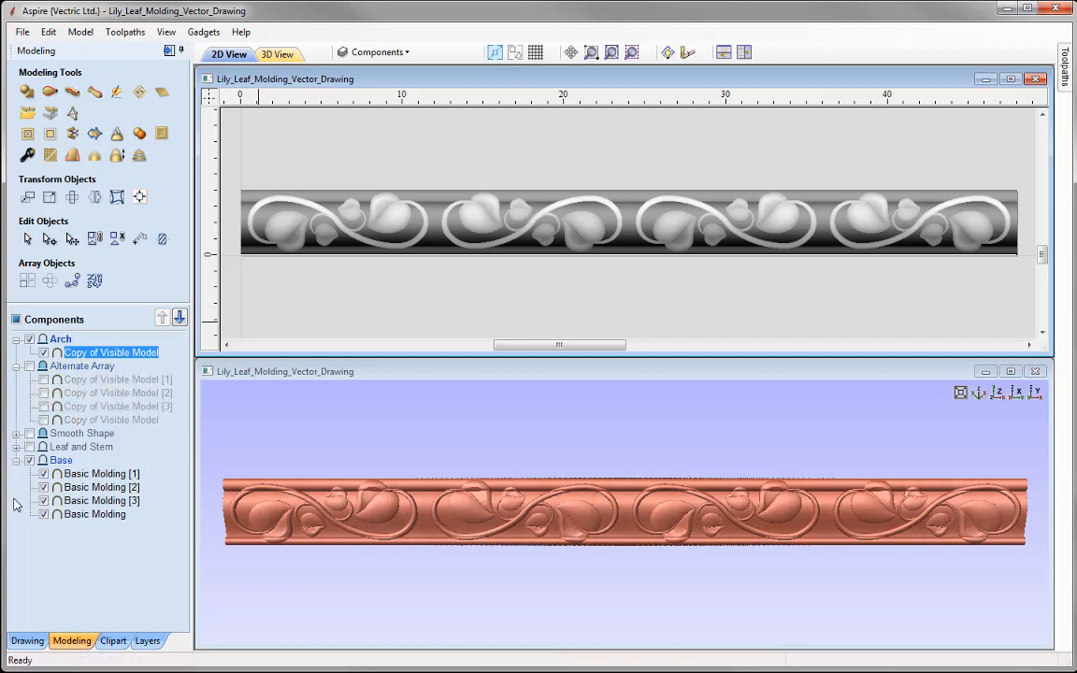
{"action": "left_click", "coordinate": [30, 459]}
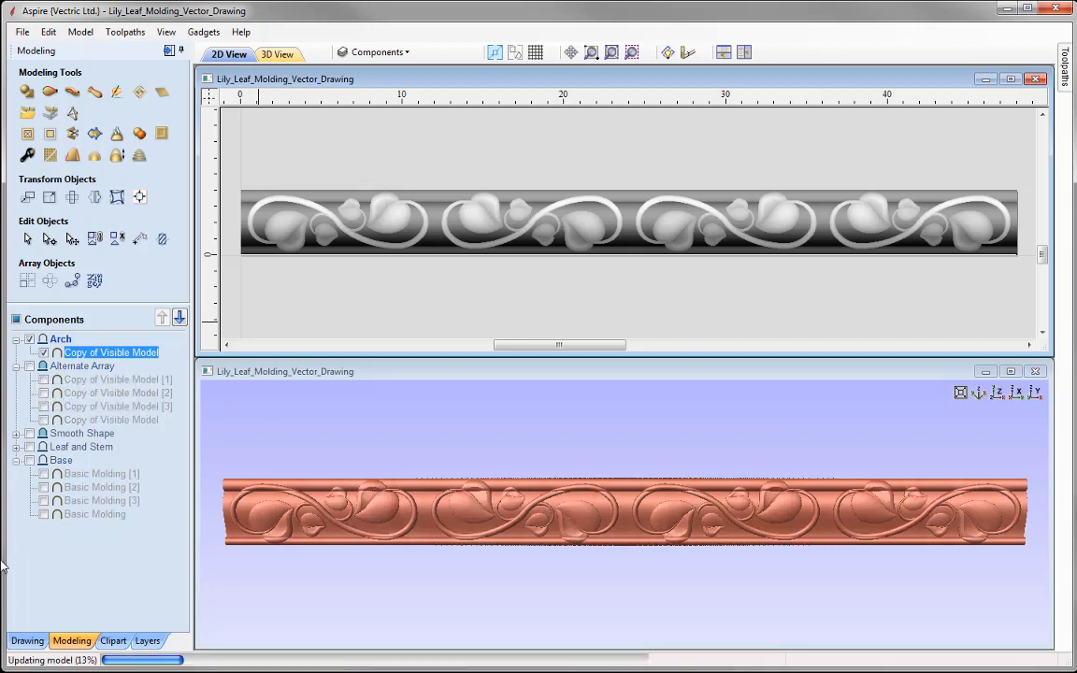
{"action": "left_click", "coordinate": [16, 460]}
{"action": "left_click", "coordinate": [16, 367]}
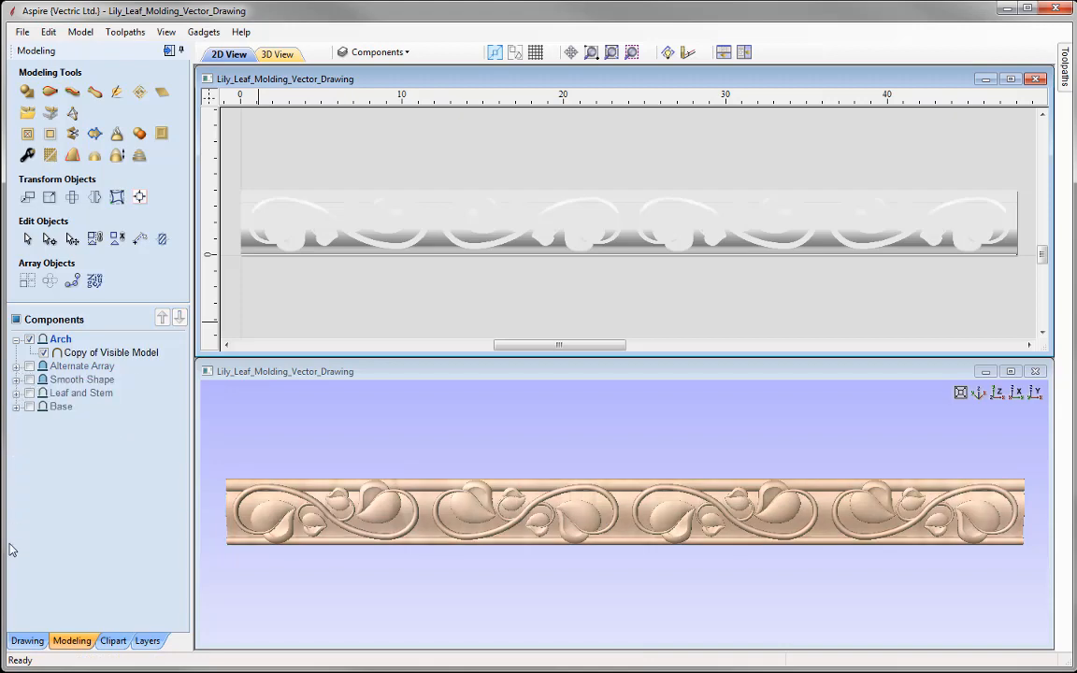
Change the job size to 40 inches wide and 20 inches high
{"action": "left_click", "coordinate": [110, 353]}
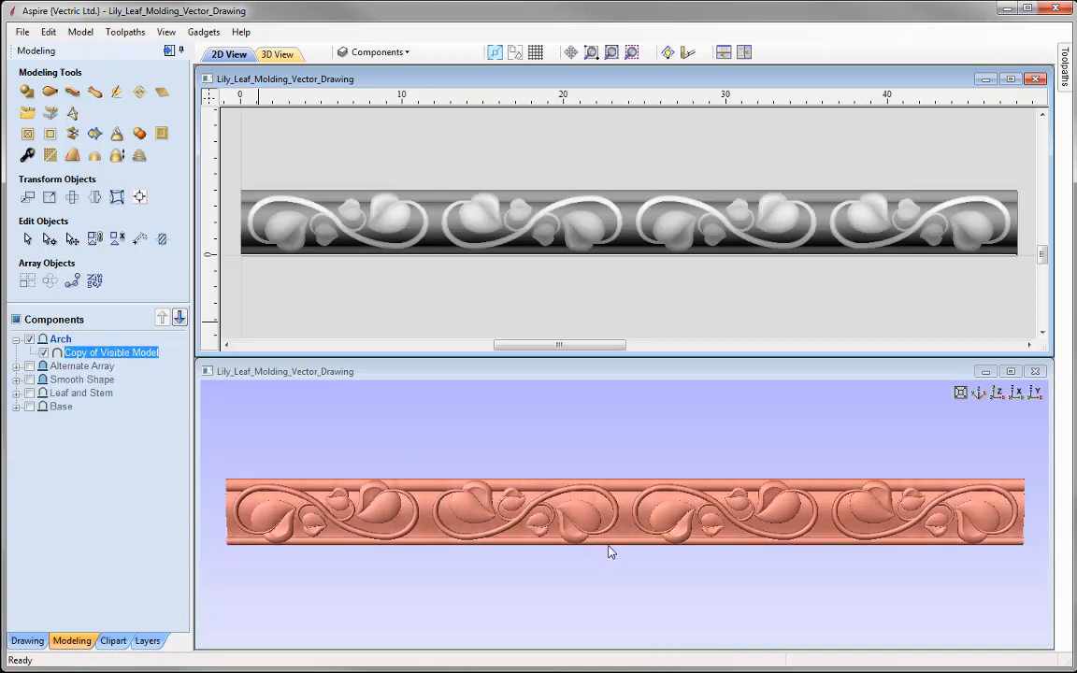
{"action": "left_click_drag", "start_coordinate": [799, 495], "coordinate": [442, 601]}
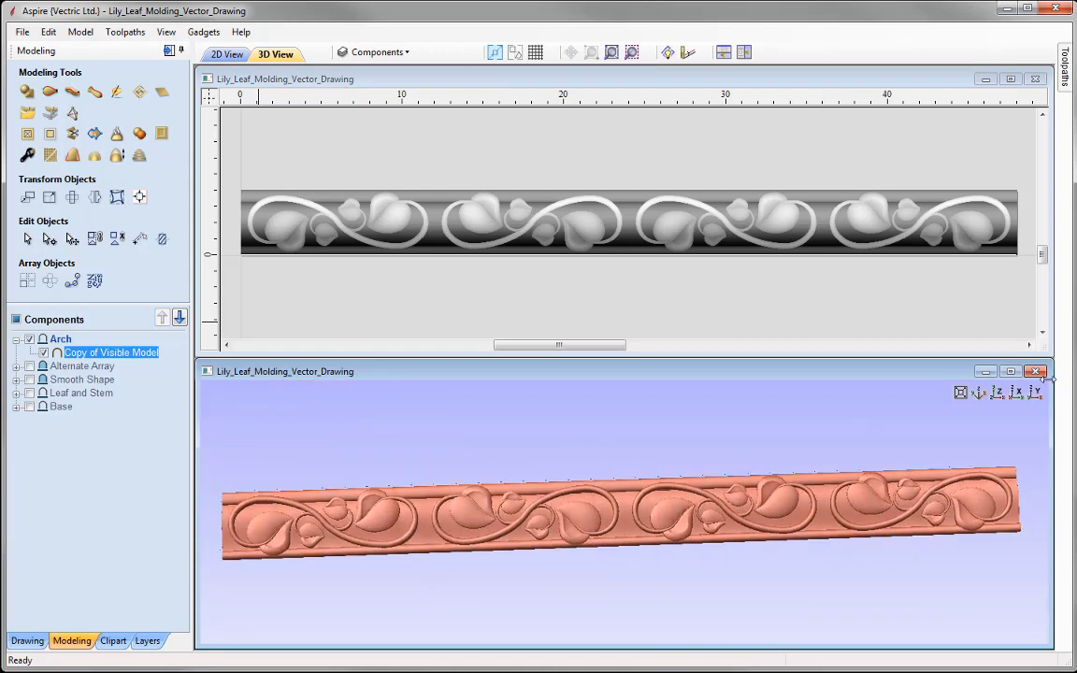
{"action": "left_click", "coordinate": [997, 394]}
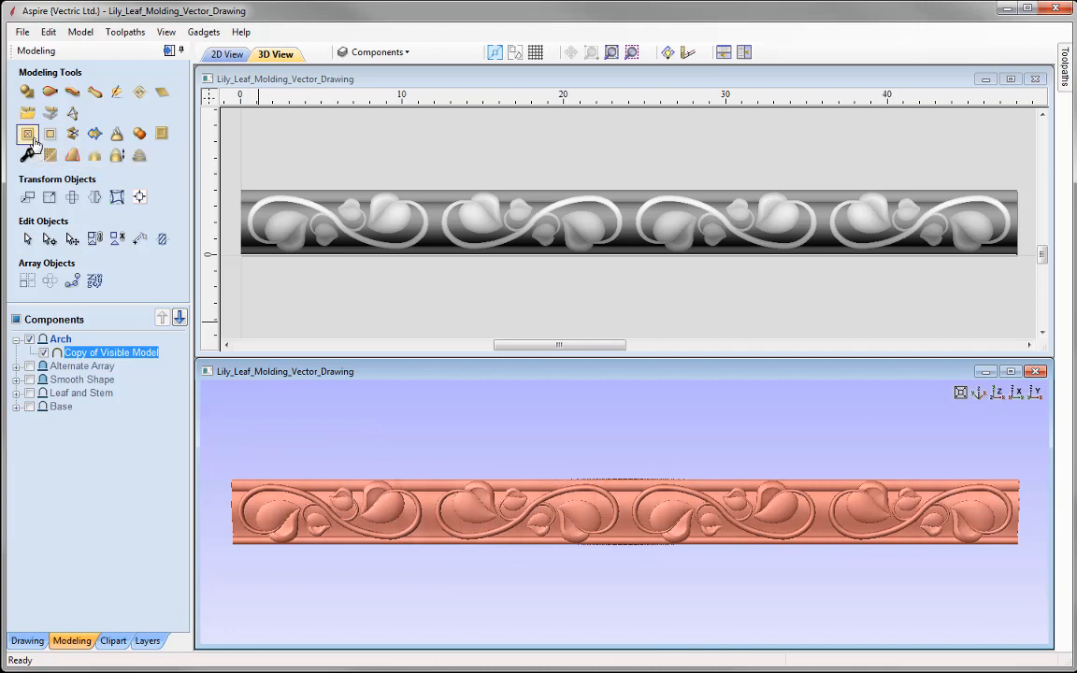
{"action": "left_click", "coordinate": [34, 642]}
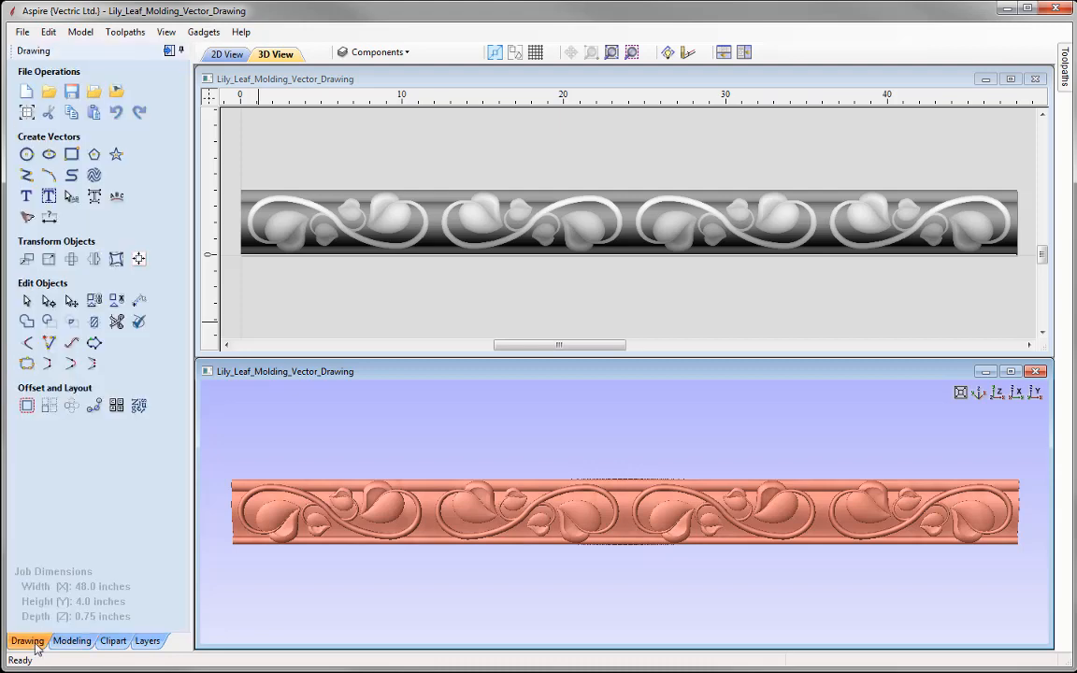
{"action": "left_click", "coordinate": [26, 111]}
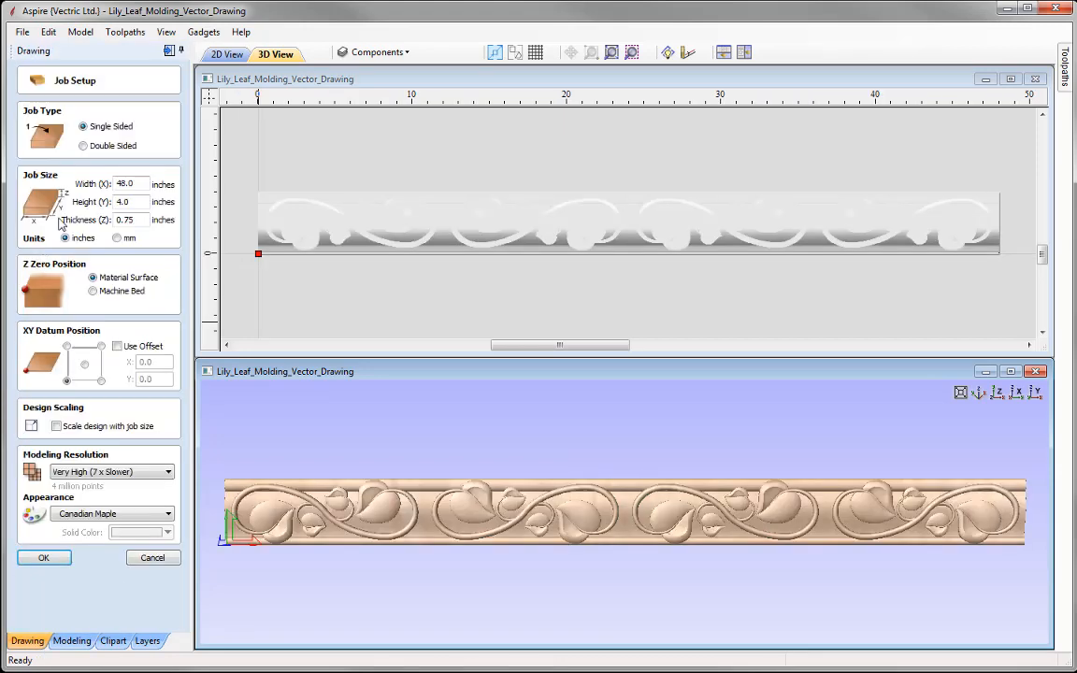
{"action": "left_click_drag", "start_coordinate": [149, 183], "coordinate": [92, 179]}
{"action": "type", "text": "40"}
{"action": "key", "text": "Tab"}
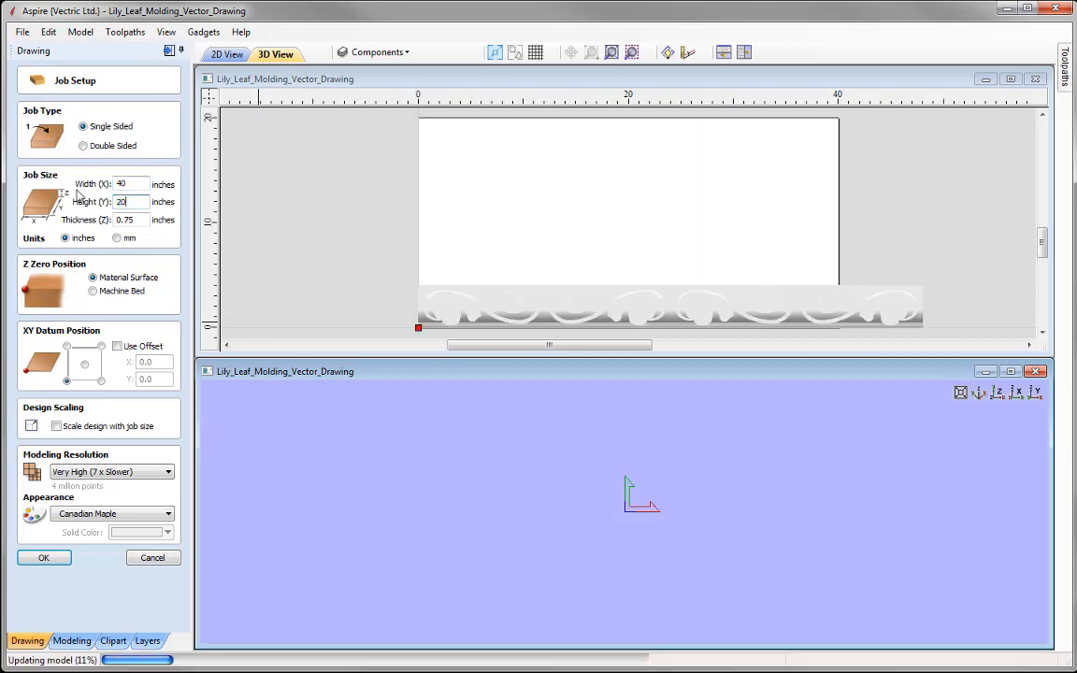
{"action": "left_click", "coordinate": [51, 561]}
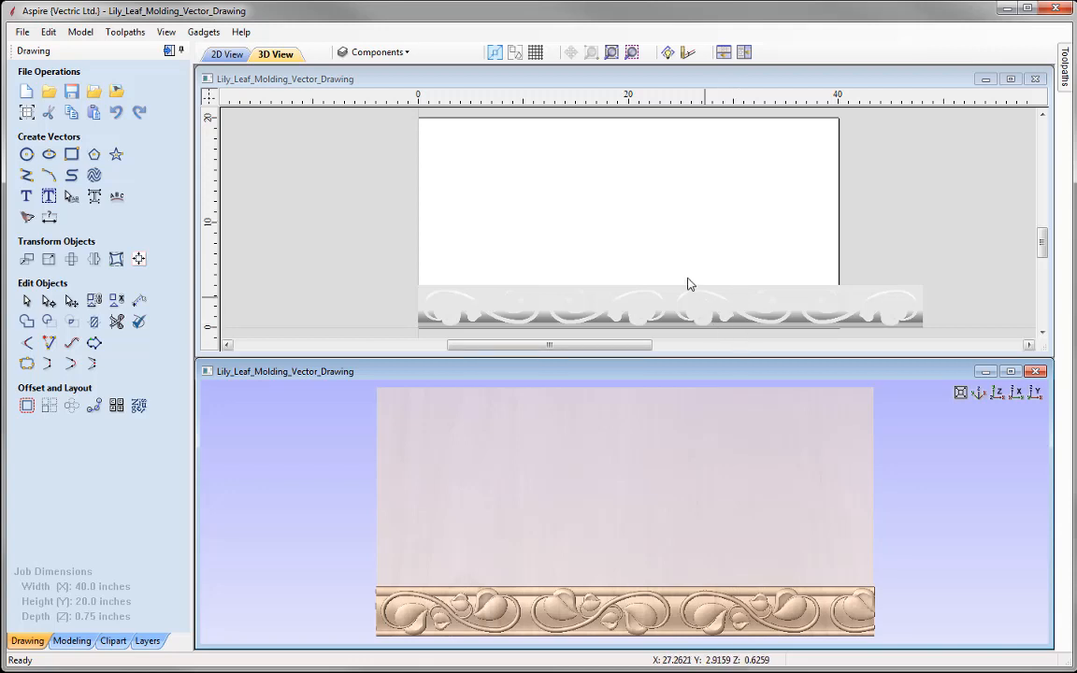
Create an arc with the Center, Start and End option from X 6, Y 1 to X 34, Y 1 with a 14-inch radius
{"action": "left_click", "coordinate": [49, 177]}
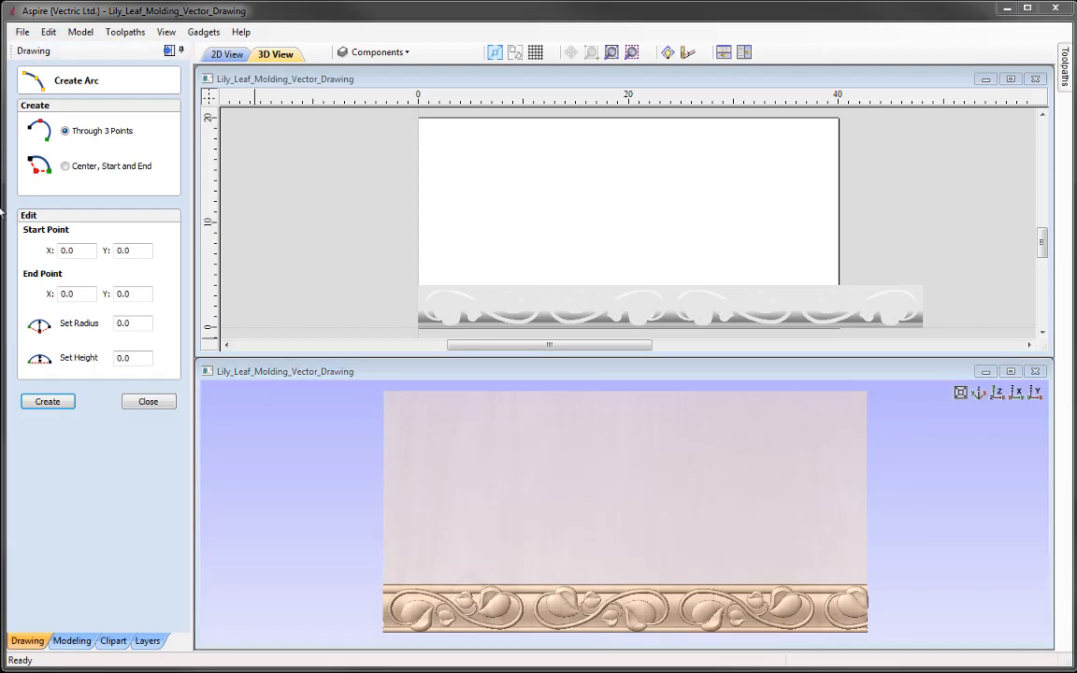
{"action": "left_click", "coordinate": [92, 166]}
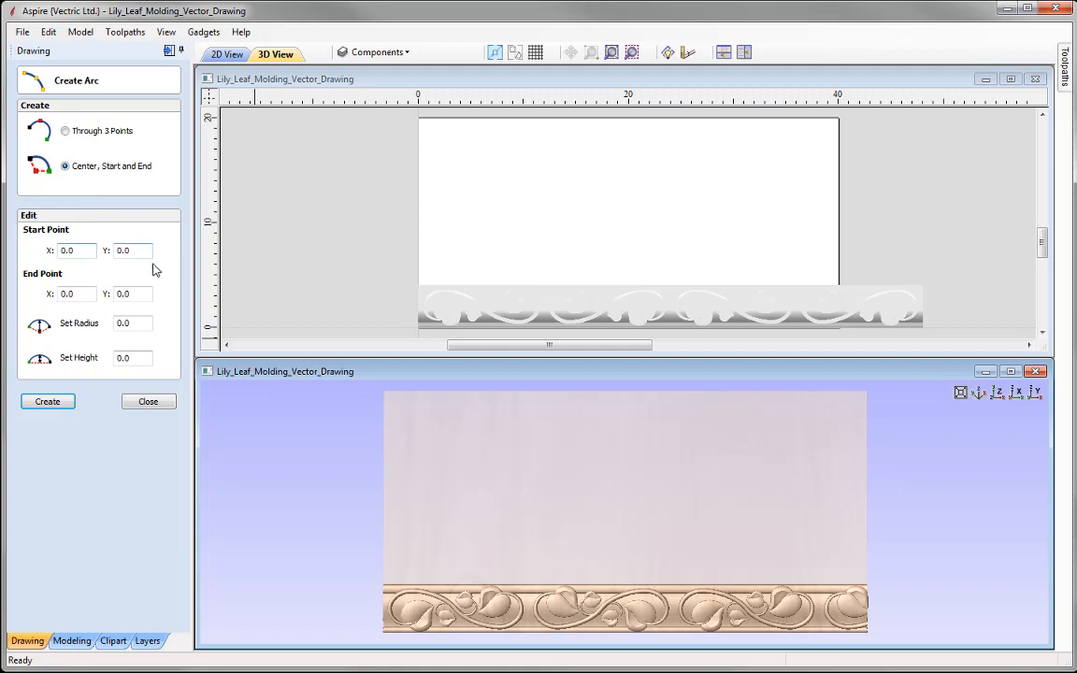
{"action": "left_click", "coordinate": [79, 250]}
{"action": "type", "text": "6"}
{"action": "left_click", "coordinate": [138, 250]}
{"action": "type", "text": "1"}
{"action": "left_click", "coordinate": [75, 294]}
{"action": "key", "text": "Tab"}
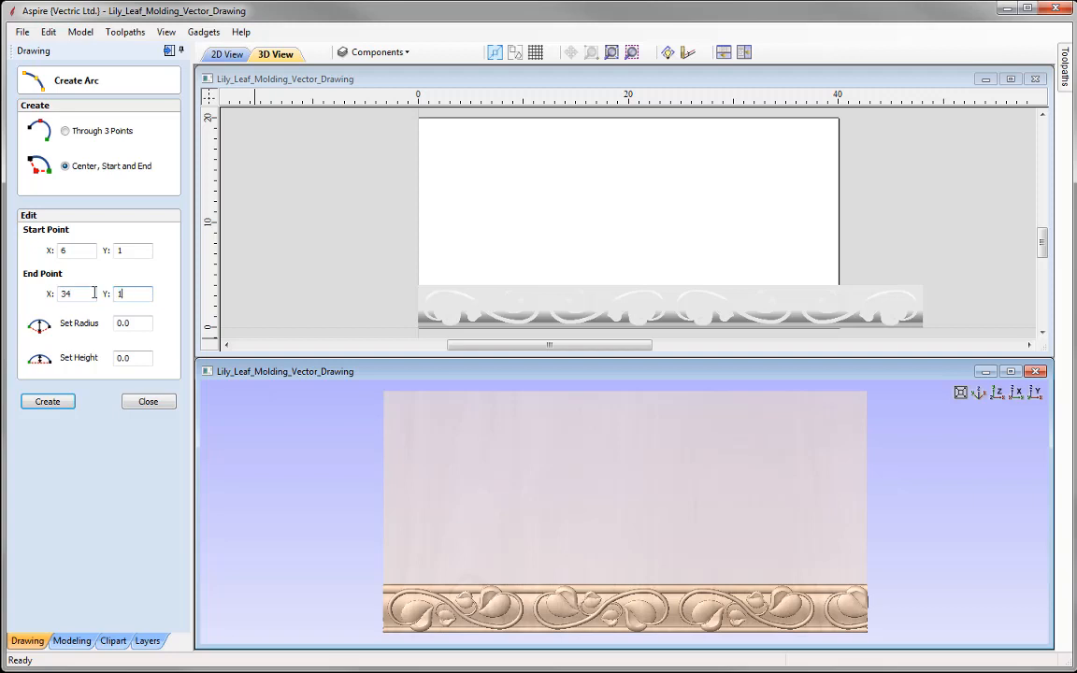
{"action": "left_click", "coordinate": [134, 323]}
{"action": "left_click", "coordinate": [58, 401]}
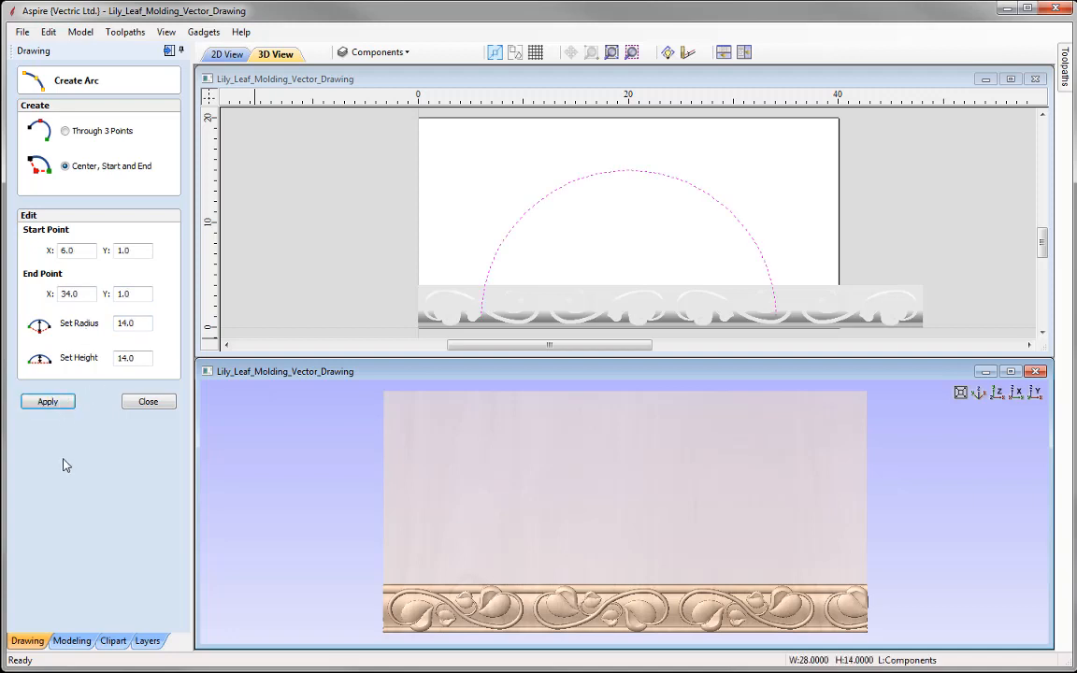
{"action": "left_click", "coordinate": [132, 404]}
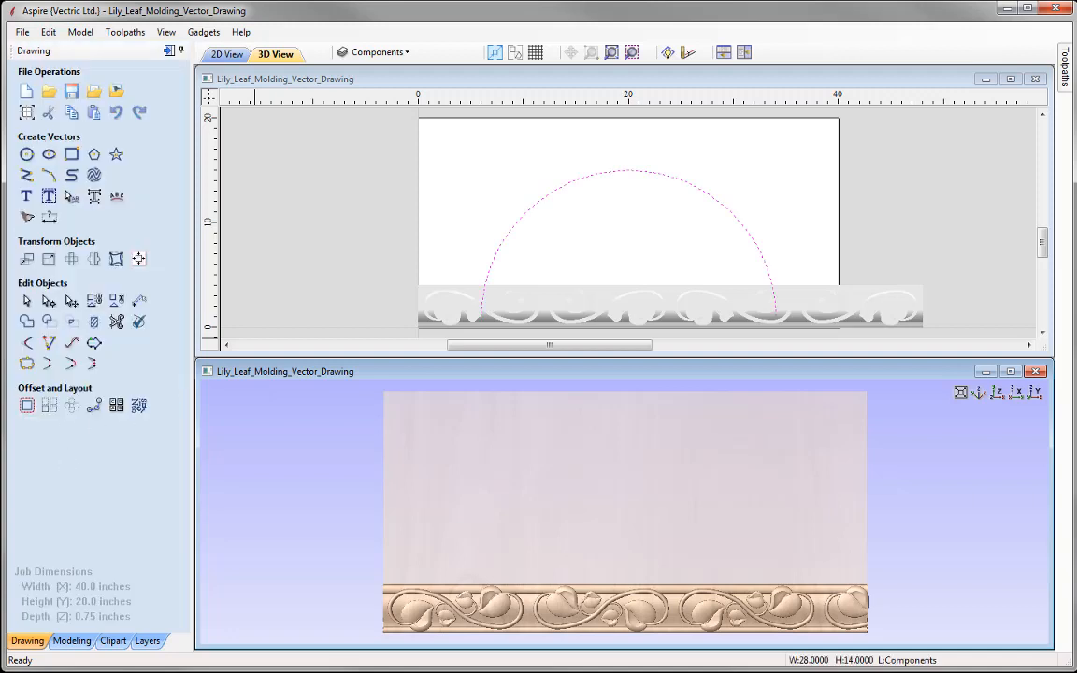
Set the straight molding component's width to p*32/2 inches, keeping the centre anchor and X and Y unlinked
{"action": "key", "text": "F2"}
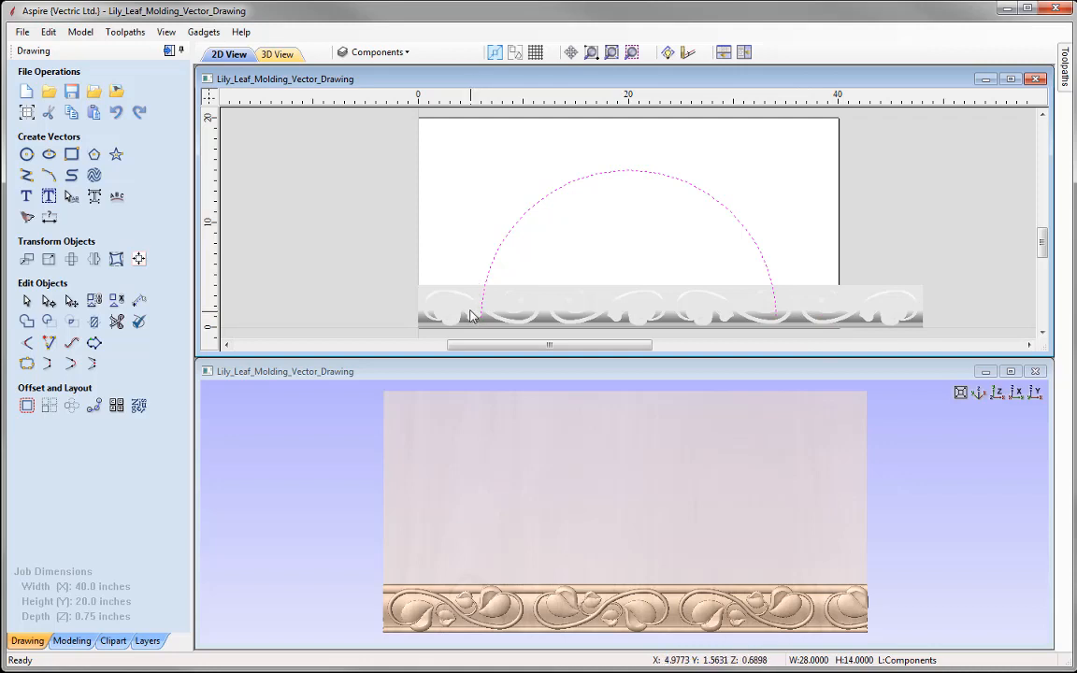
{"action": "left_click", "coordinate": [436, 316]}
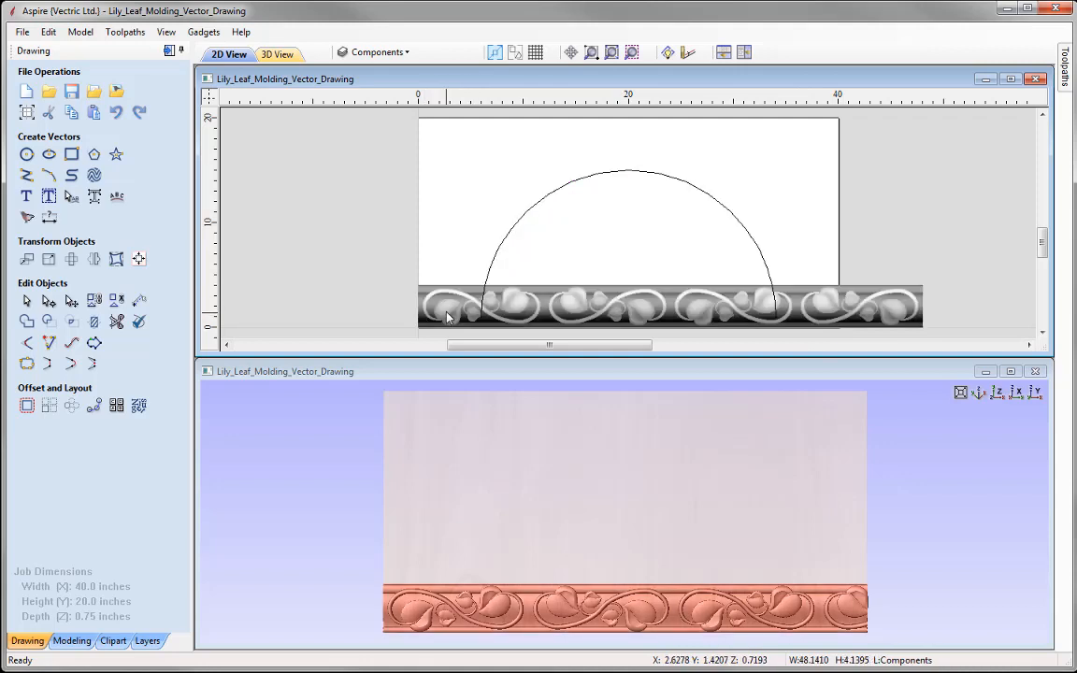
{"action": "left_click", "coordinate": [48, 259]}
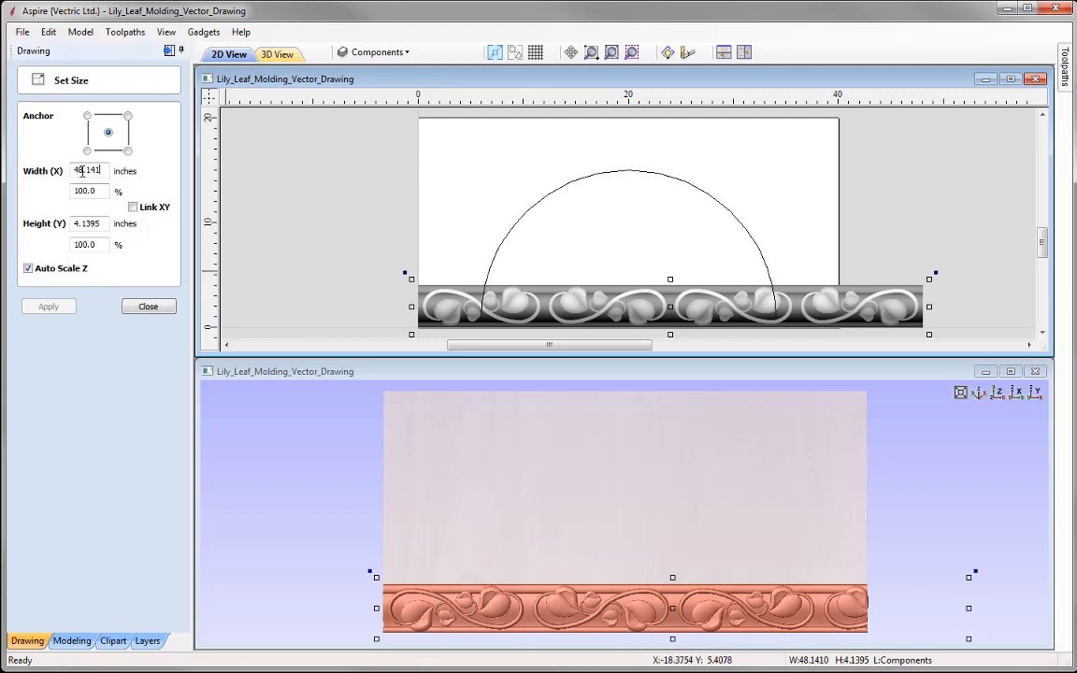
{"action": "left_click_drag", "start_coordinate": [90, 170], "coordinate": [40, 177]}
{"action": "type", "text": "P"}
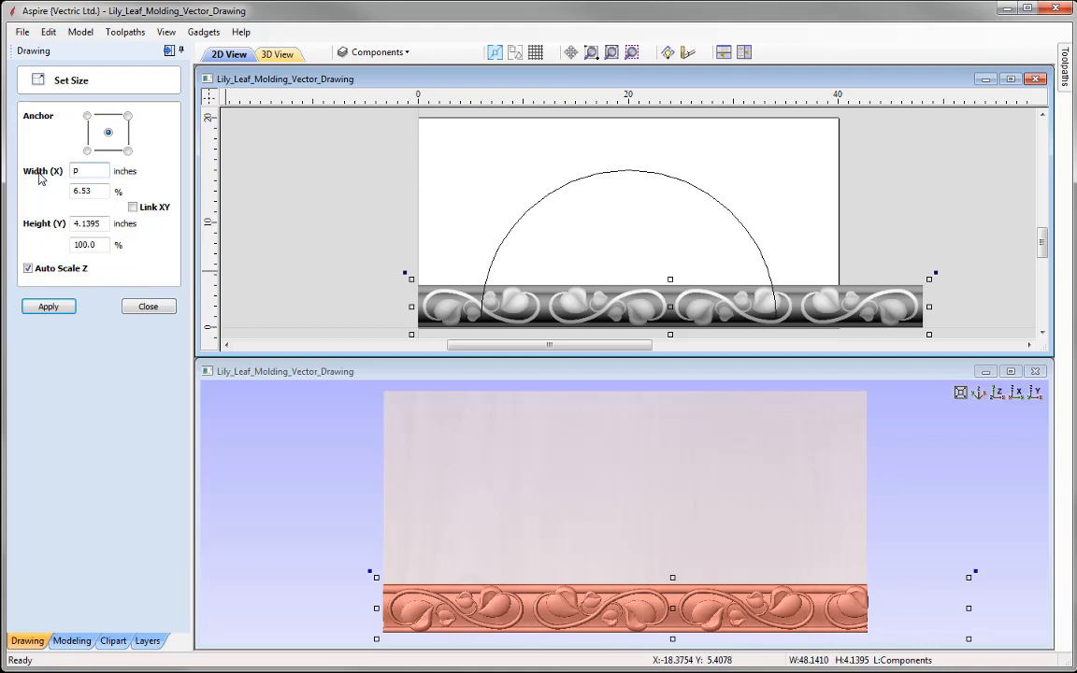
{"action": "type", "text": "*"}
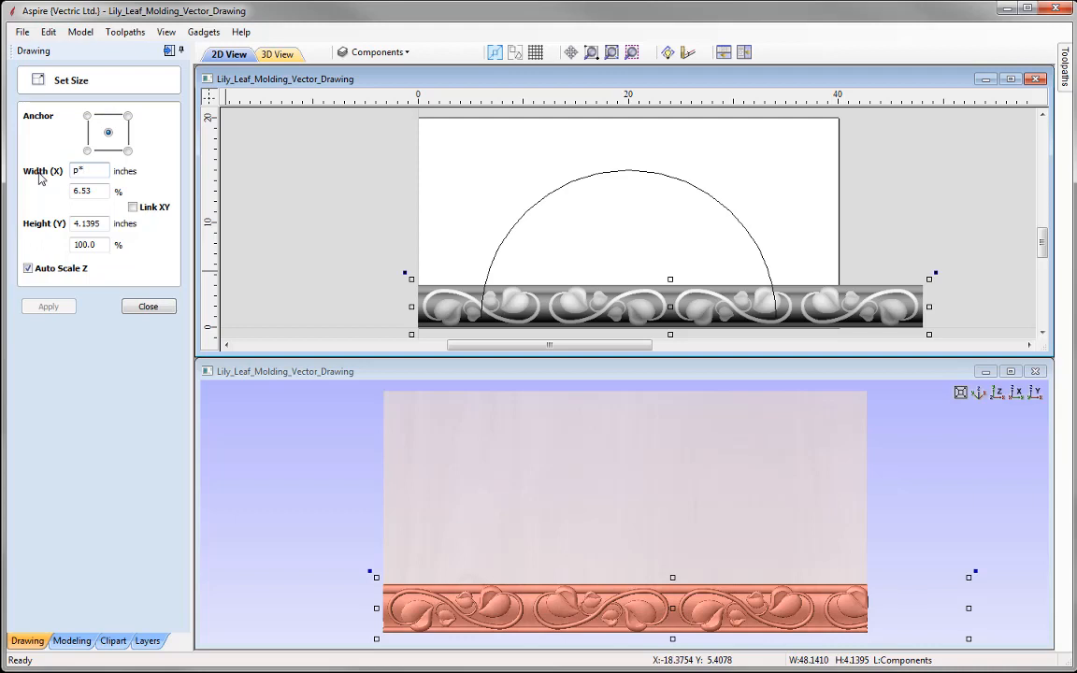
{"action": "type", "text": "32"}
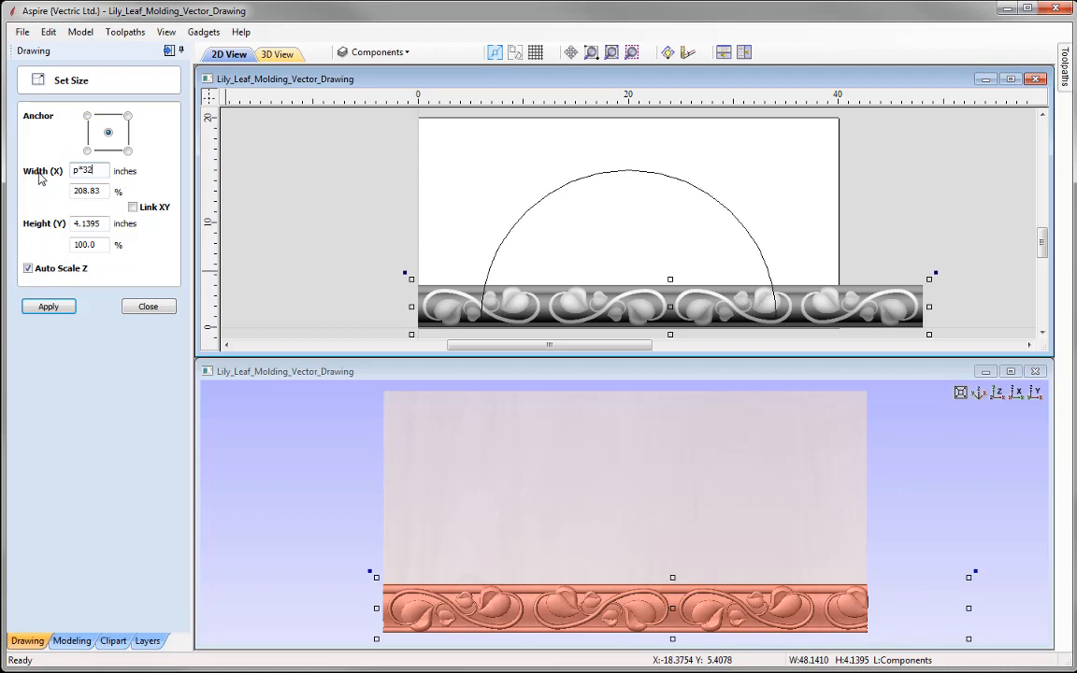
{"action": "type", "text": "/"}
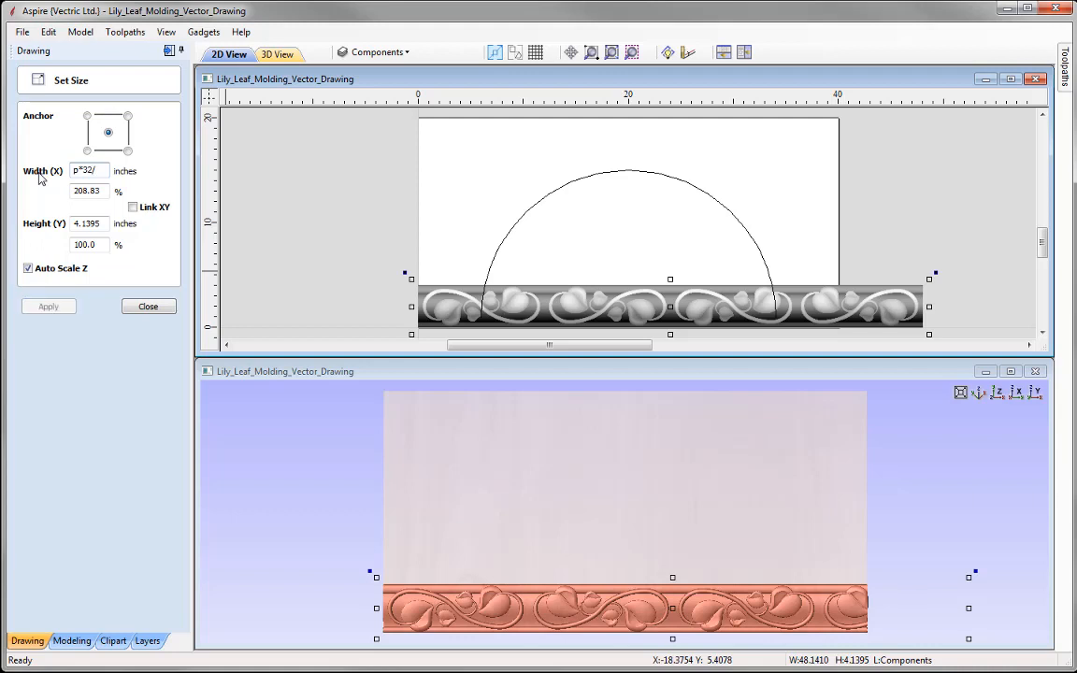
{"action": "type", "text": "2"}
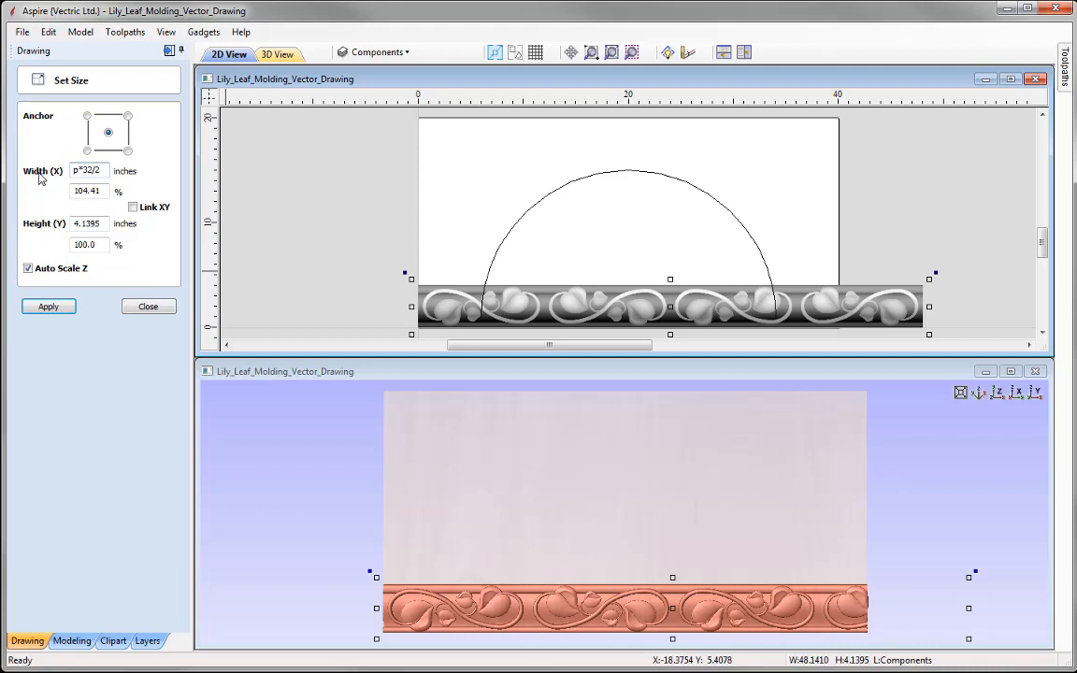
{"action": "key", "text": "equal"}
{"action": "left_click", "coordinate": [49, 307]}
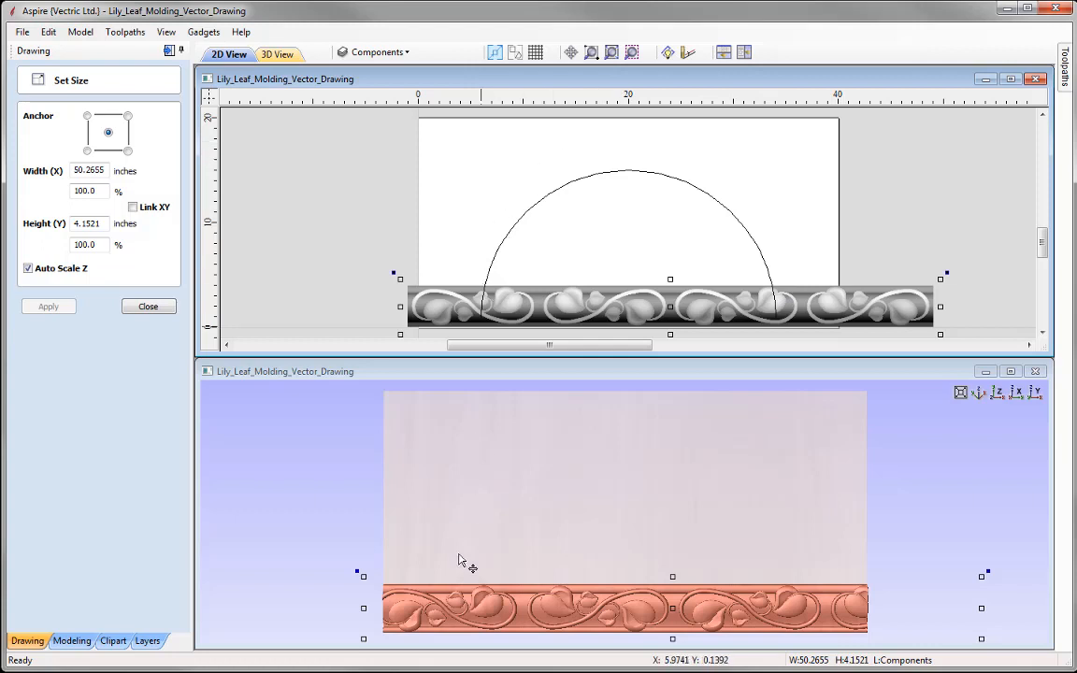
{"action": "left_click", "coordinate": [149, 307]}
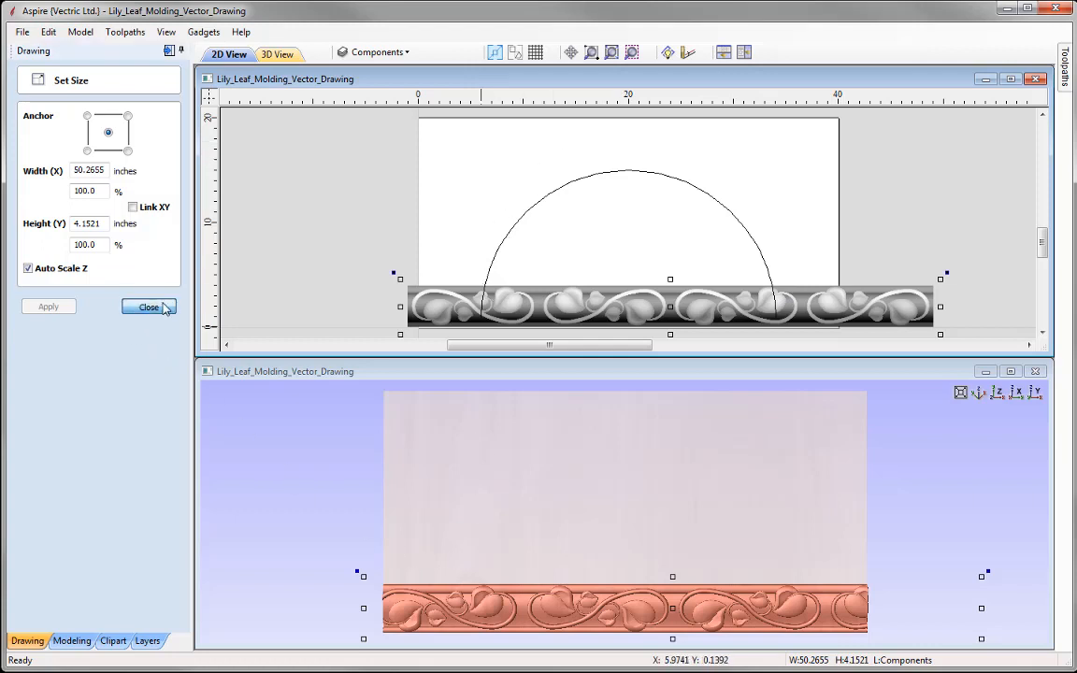
Distort the molding component along the arc using the Above a Single Curve envelope
{"action": "left_click", "coordinate": [482, 325]}
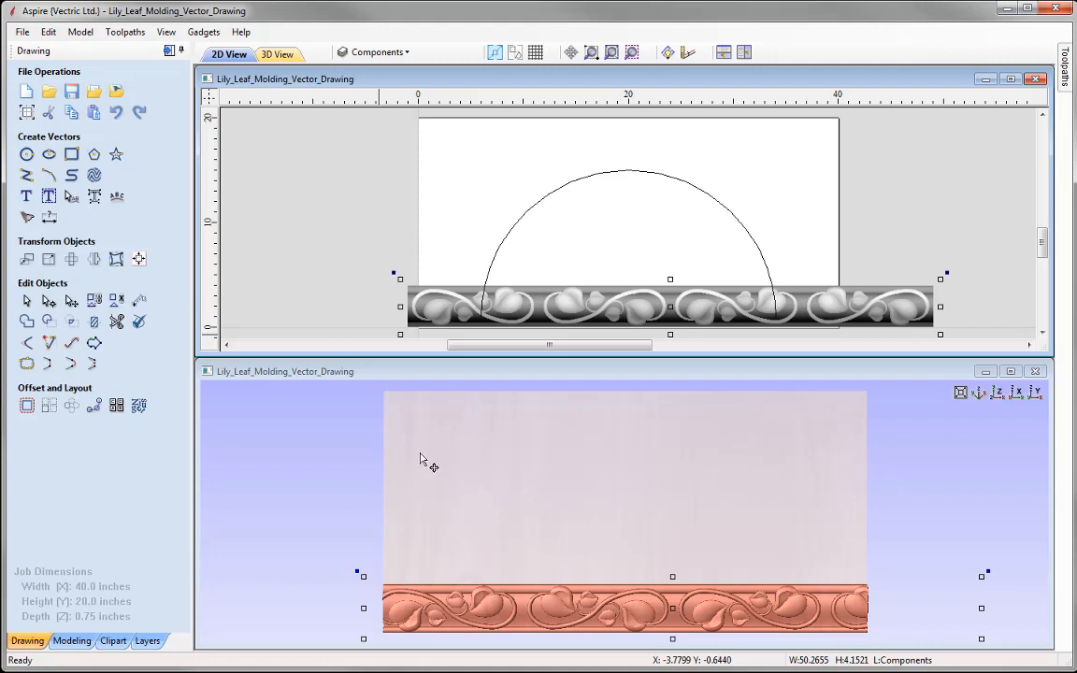
{"action": "left_click", "coordinate": [503, 243]}
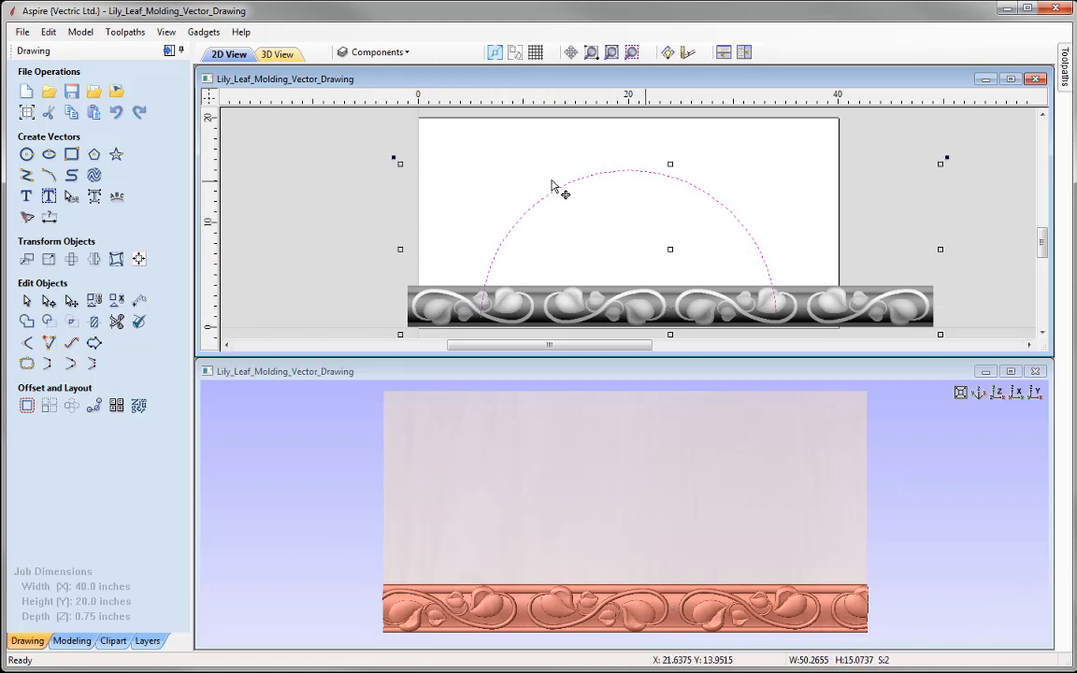
{"action": "left_click", "coordinate": [116, 260]}
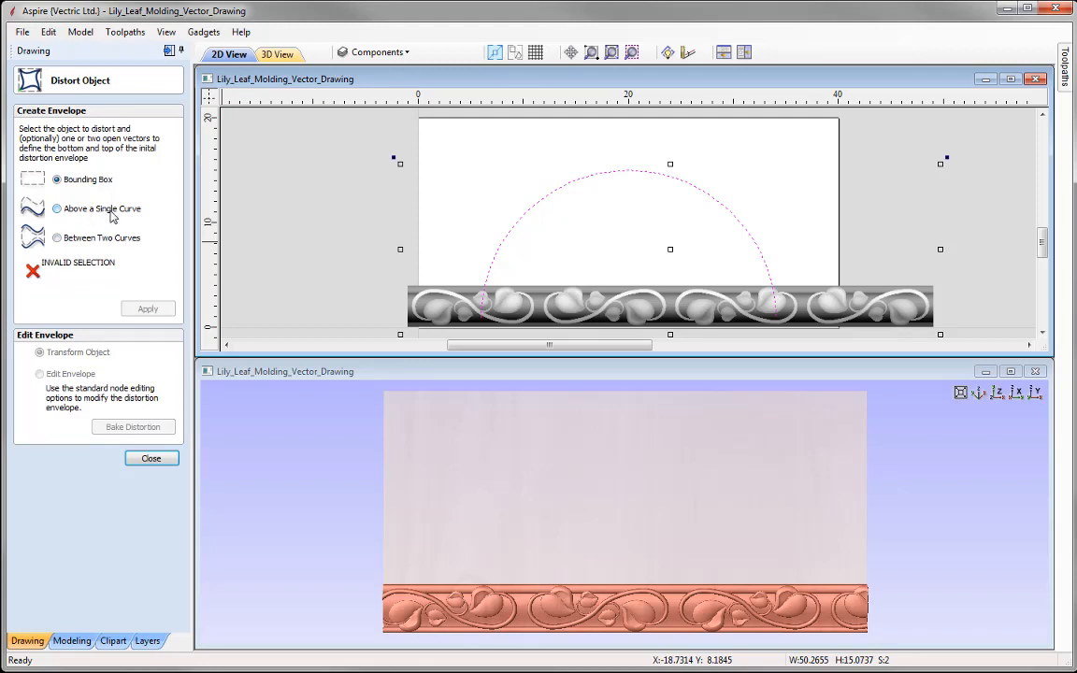
{"action": "left_click", "coordinate": [57, 210]}
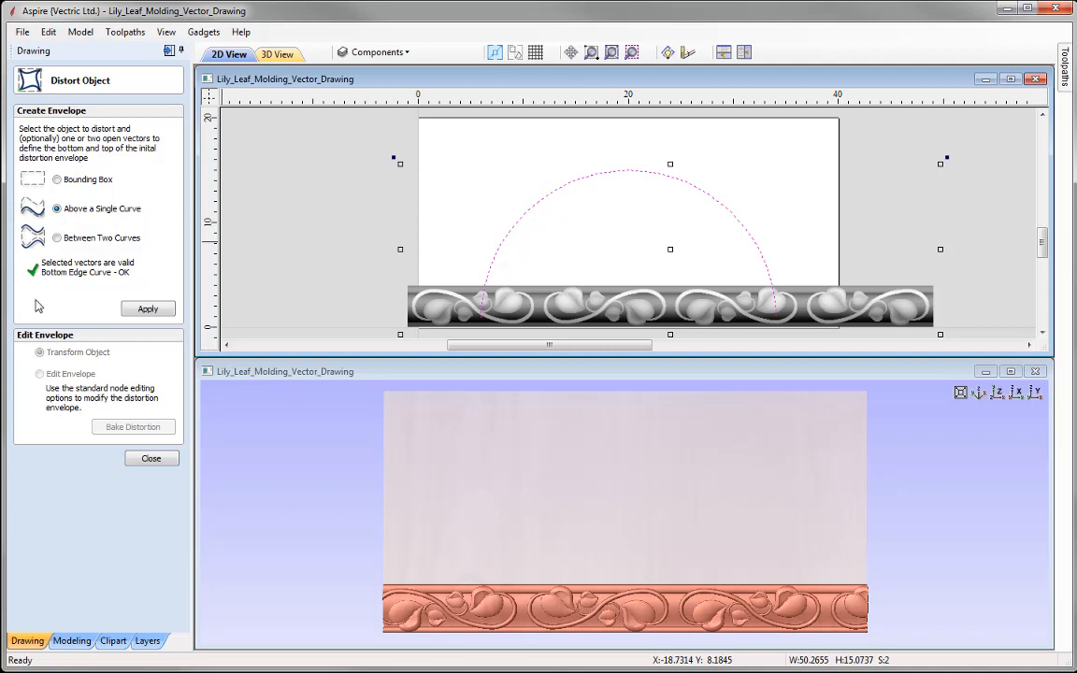
{"action": "left_click", "coordinate": [148, 309]}
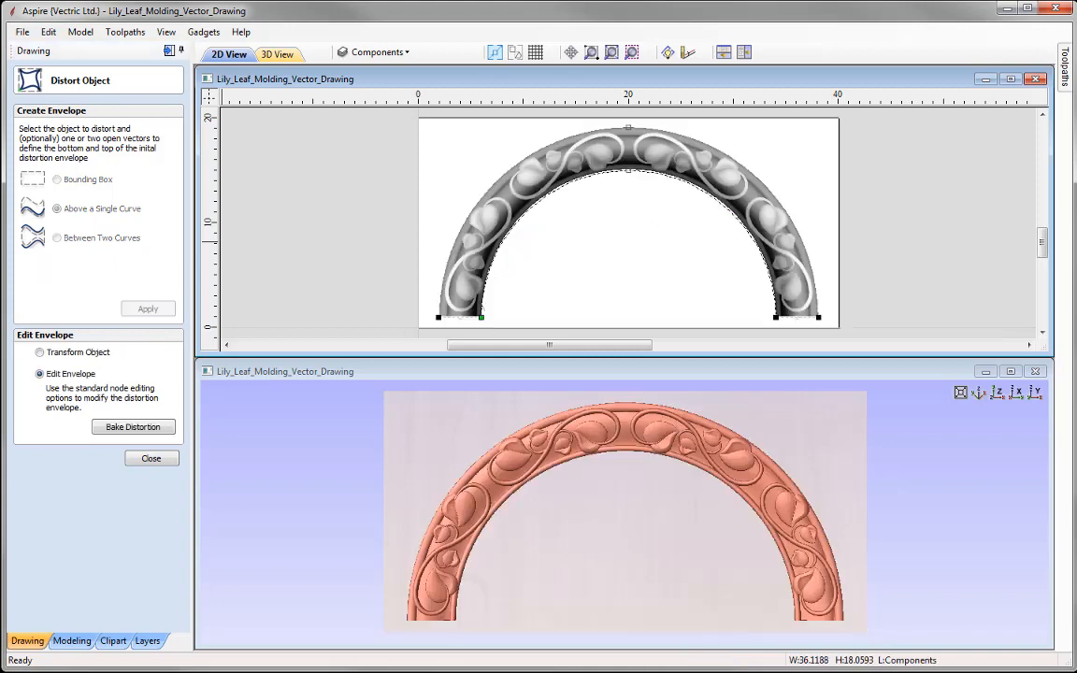
{"action": "left_click", "coordinate": [151, 460]}
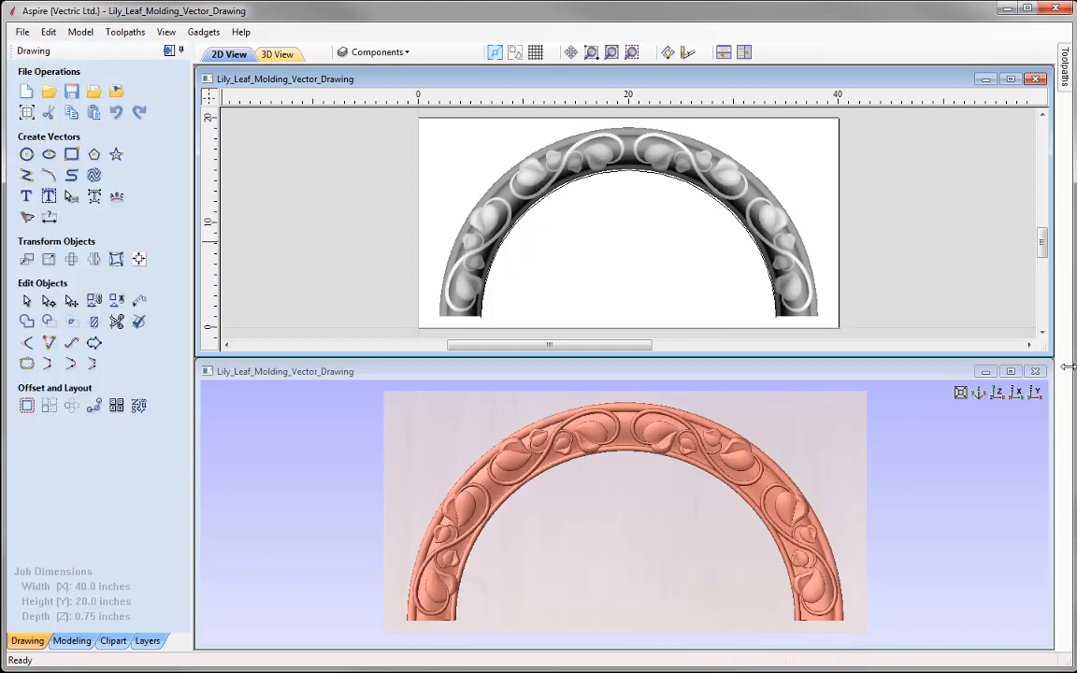
Save the project as a new Aspire file named Lily_Leaf_Molding_3D_Modeling in the Lily_Leaf_Molding_FILES folder
{"action": "key", "text": "F3"}
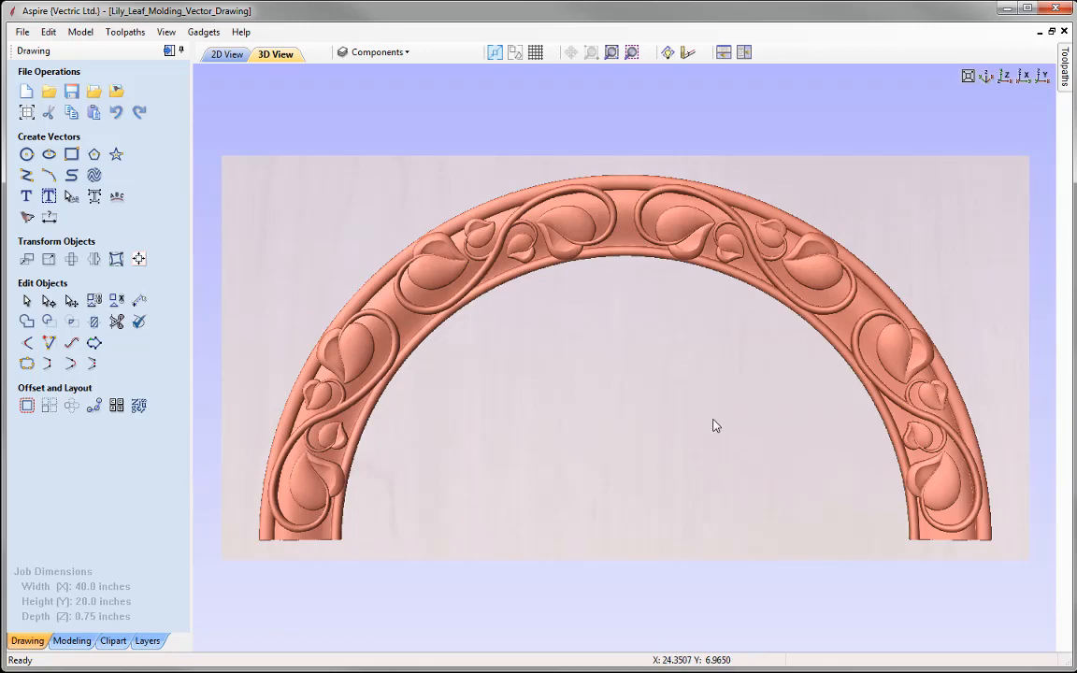
{"action": "mouse_move", "coordinate": [636, 548]}
{"action": "left_mouse_down"}
{"action": "mouse_move", "coordinate": [680, 492]}
{"action": "mouse_move", "coordinate": [542, 465]}
{"action": "mouse_move", "coordinate": [502, 404]}
{"action": "mouse_move", "coordinate": [641, 509]}
{"action": "mouse_move", "coordinate": [256, 513]}
{"action": "left_mouse_up"}
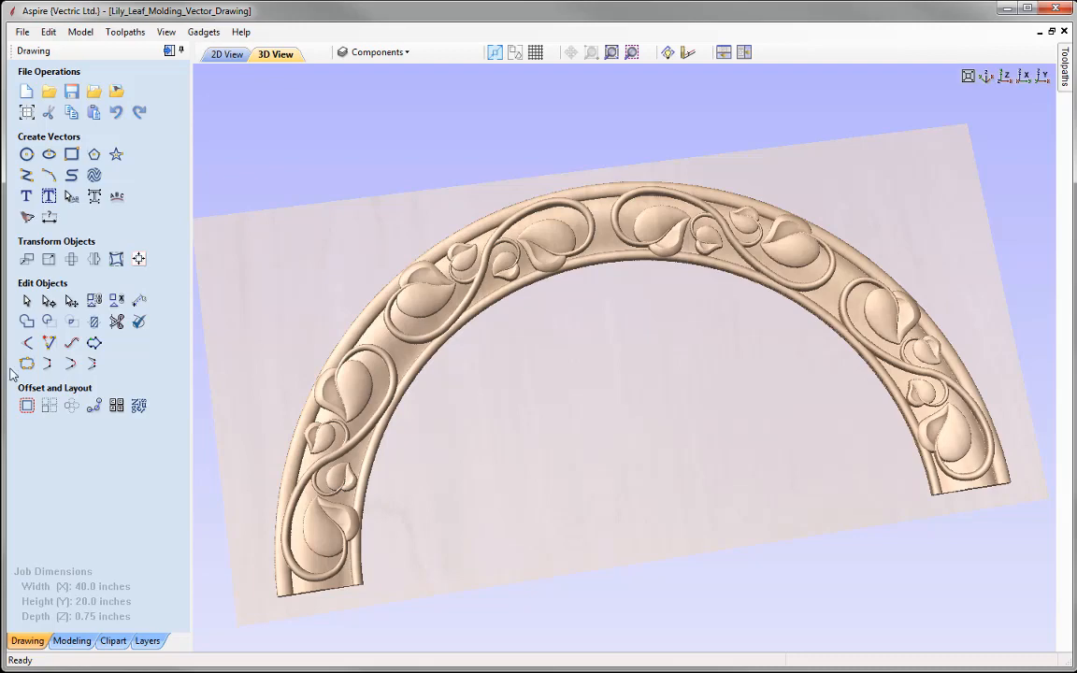
{"action": "left_click", "coordinate": [21, 32]}
{"action": "left_click", "coordinate": [65, 115]}
{"action": "right_click", "coordinate": [486, 474]}
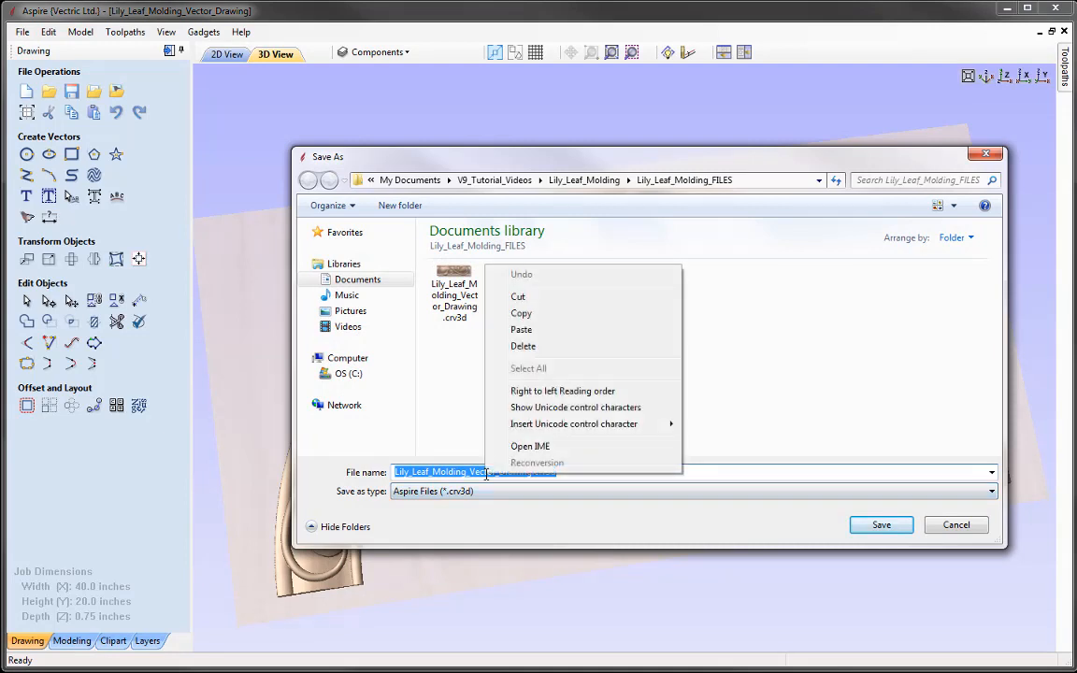
{"action": "left_click", "coordinate": [490, 298]}
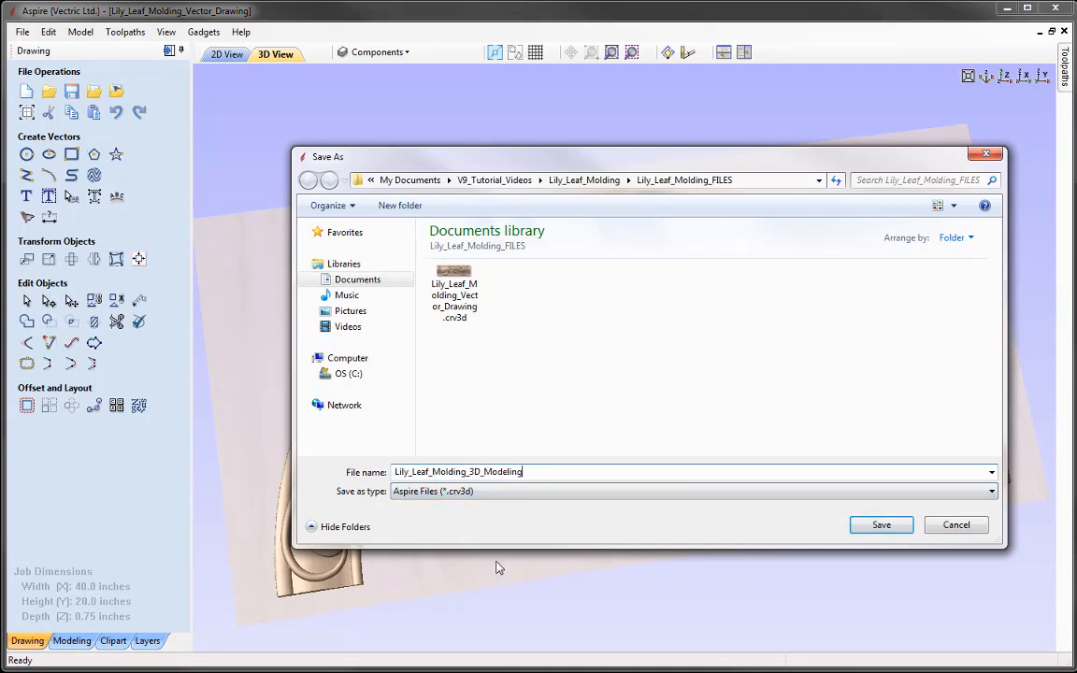
{"action": "left_click", "coordinate": [880, 526]}
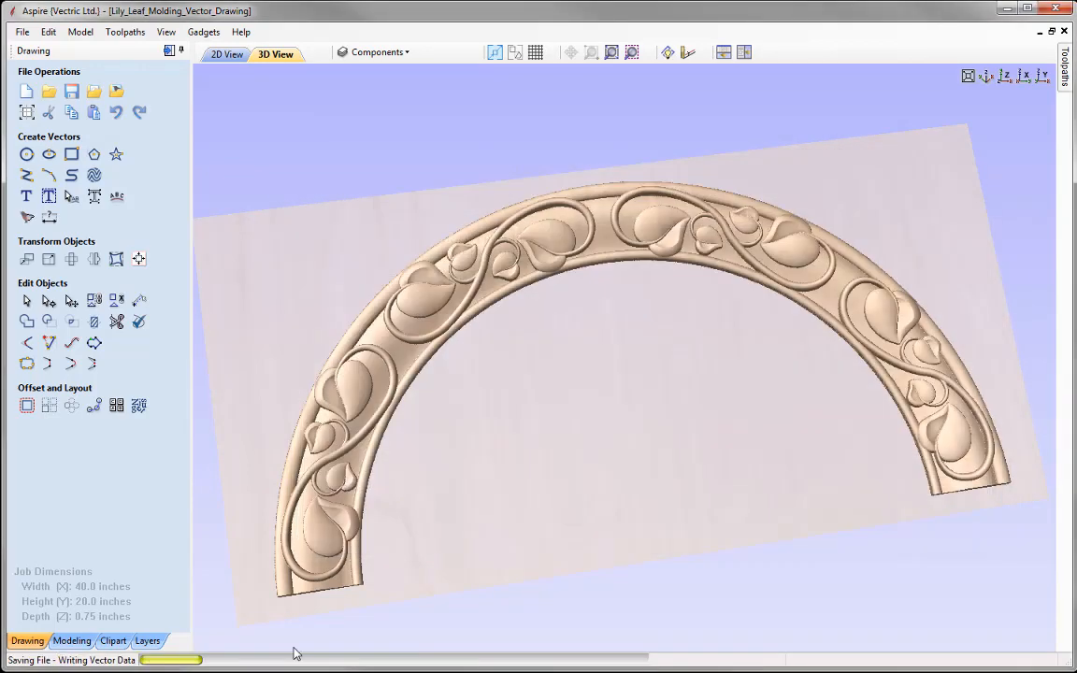